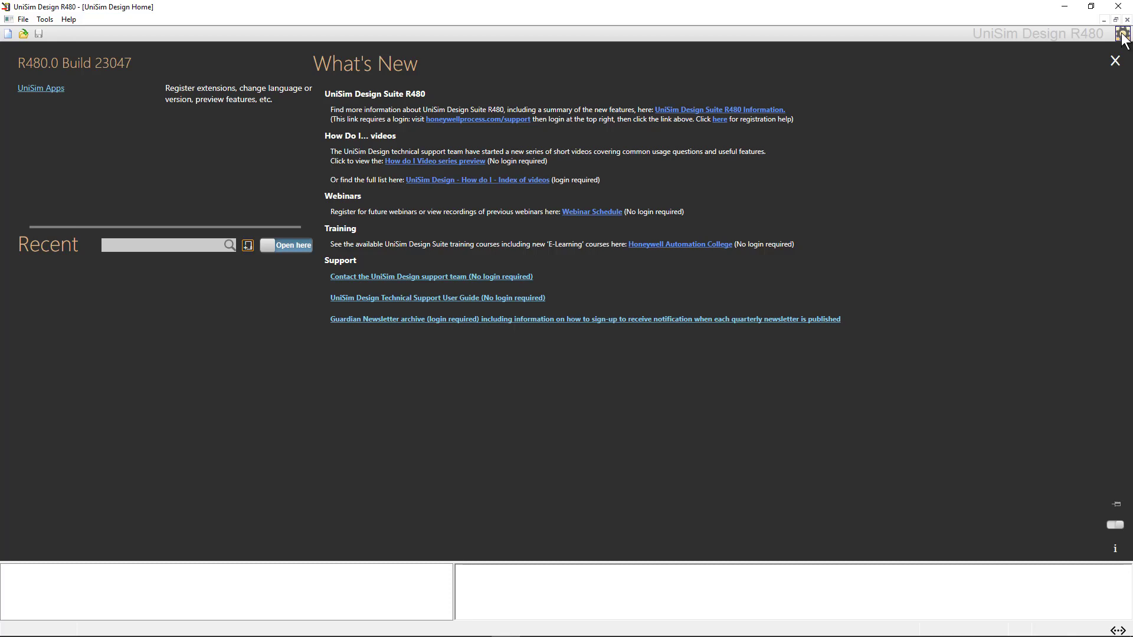
Open the O&G System Model R480.usc case and display the full PFD of the Sep 1 sub-flowsheet
click(23, 19)
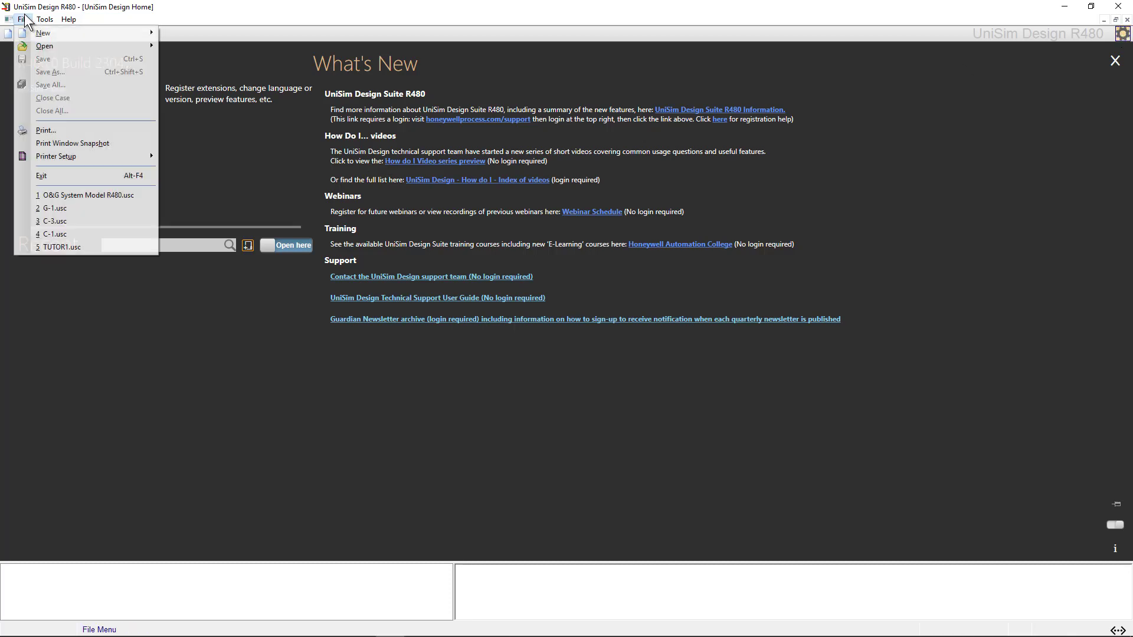
click(95, 196)
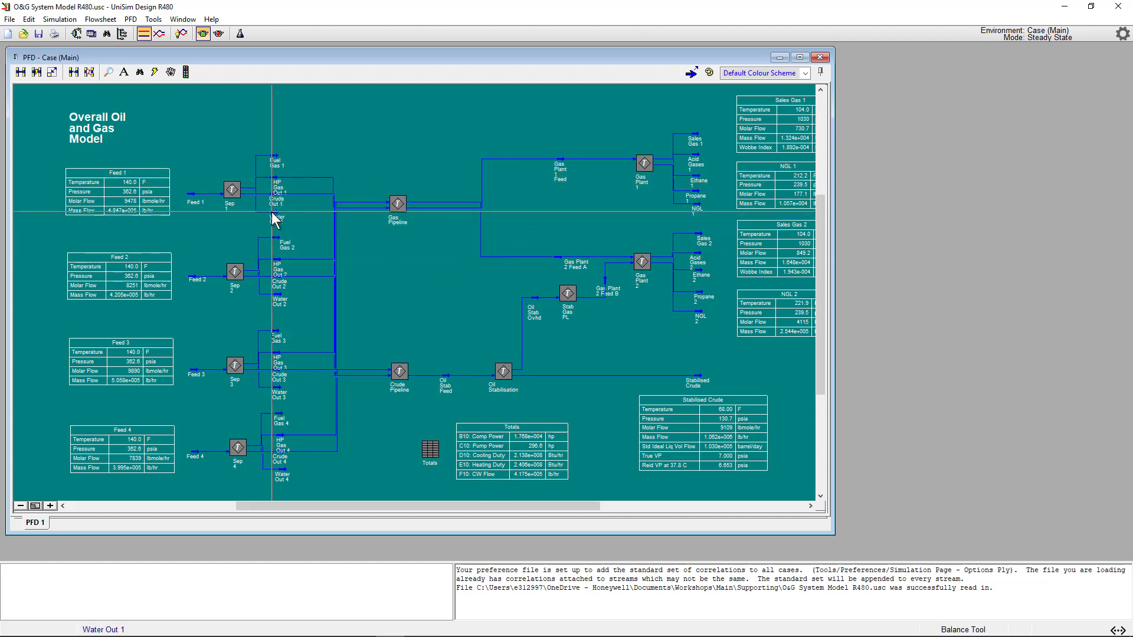
right_click(231, 189)
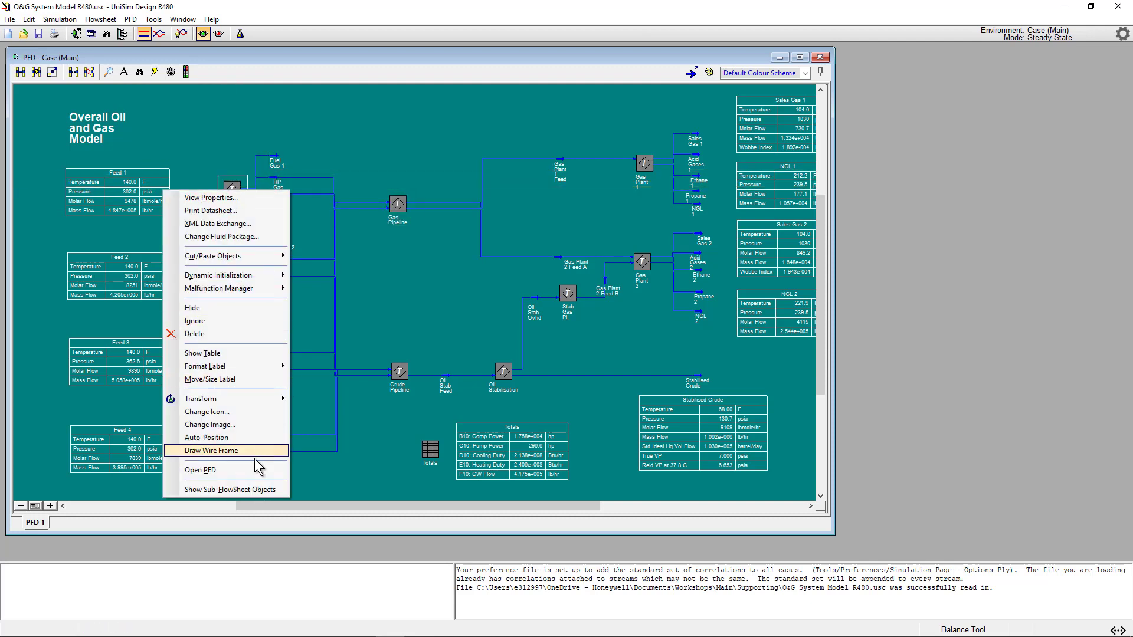
click(201, 470)
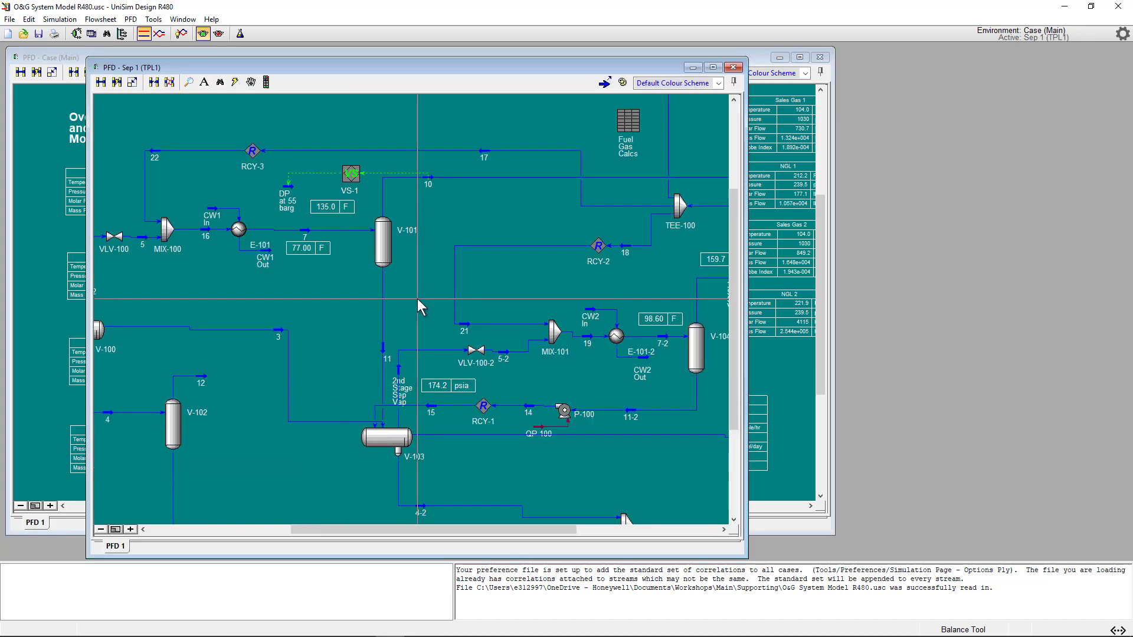
key(Home)
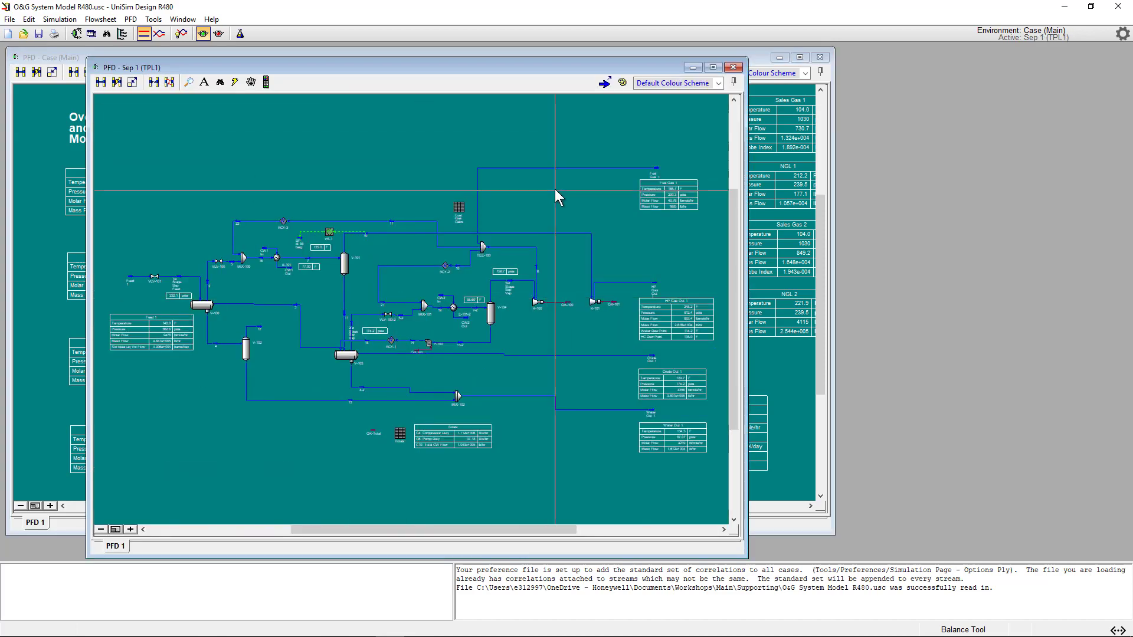
Locate compressor K-100 on the Sep 1 PFD by picking it from the list of selectable objects
right_click(313, 139)
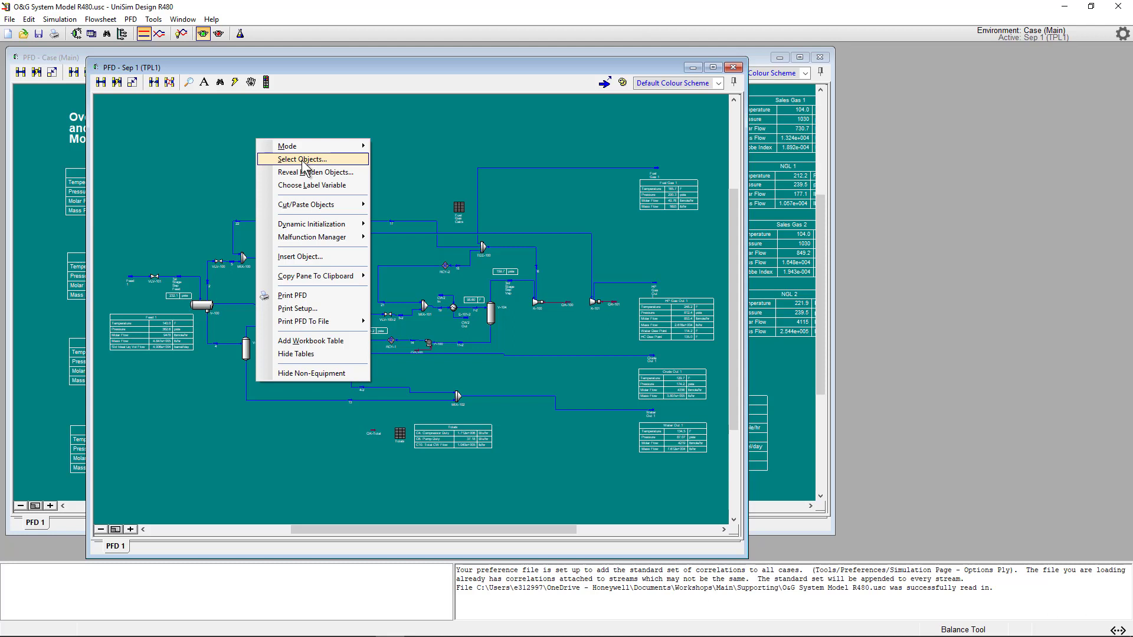
click(303, 159)
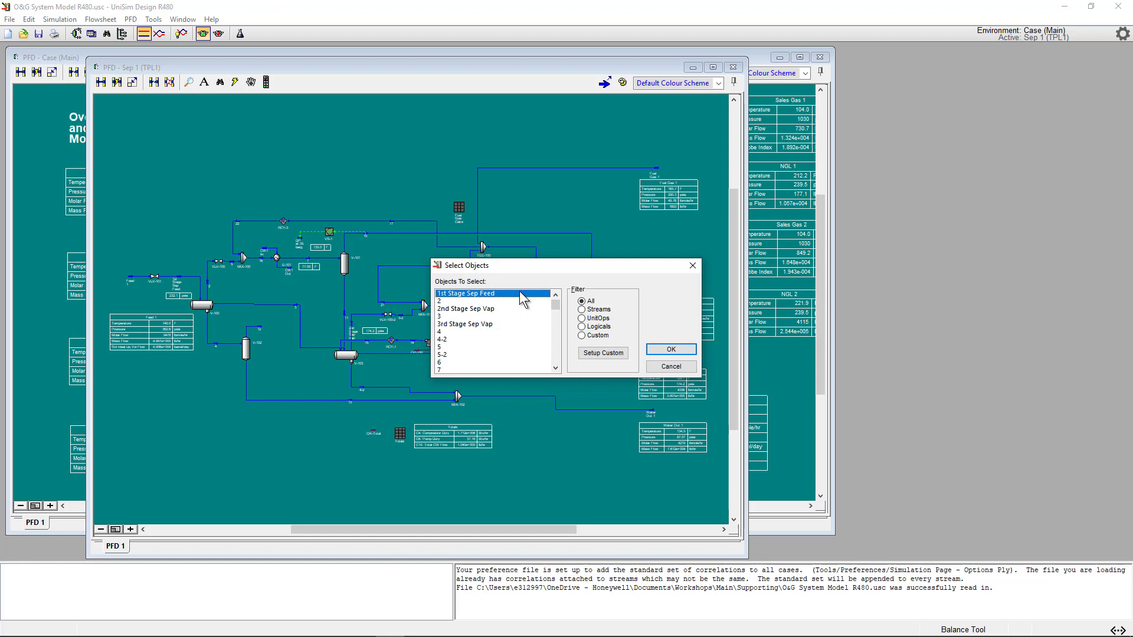
drag(527, 267, 372, 389)
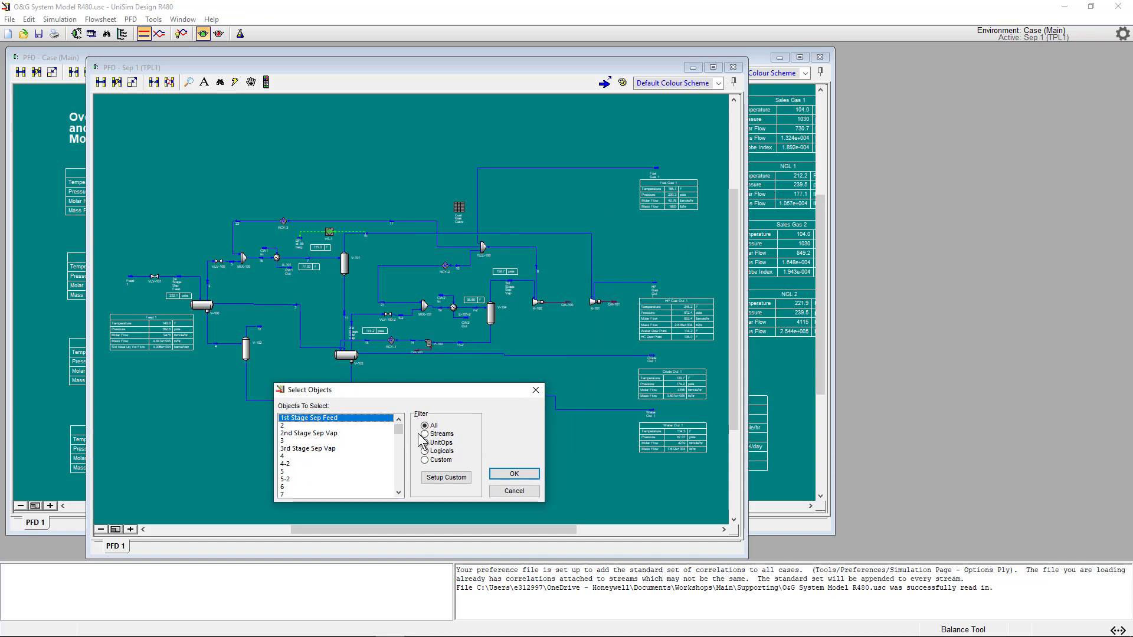
key(k)
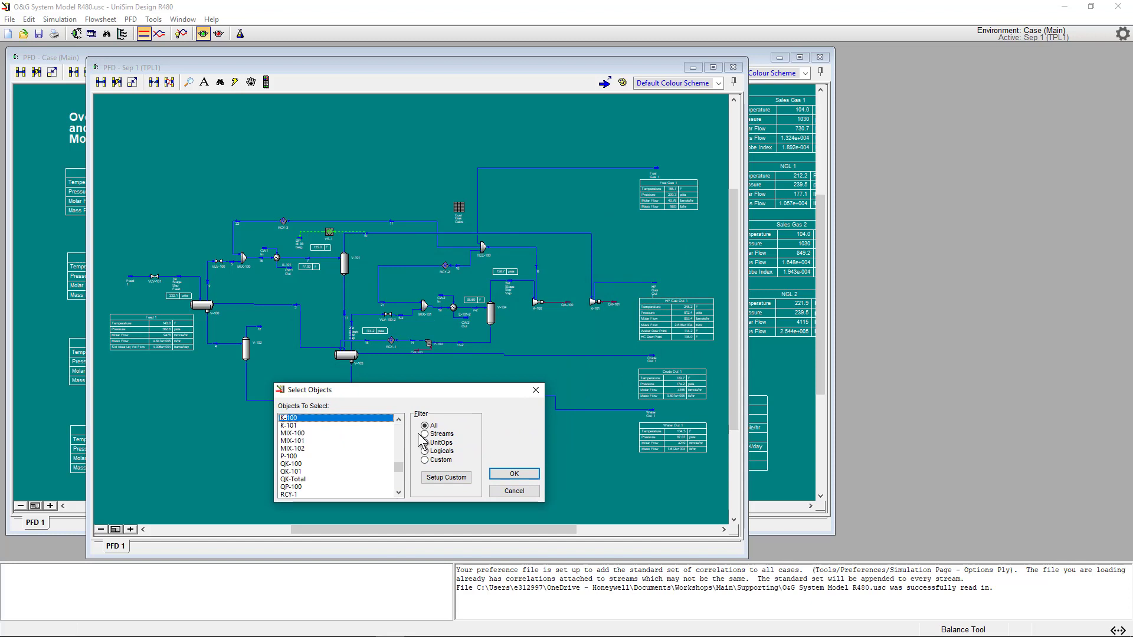
text(1)
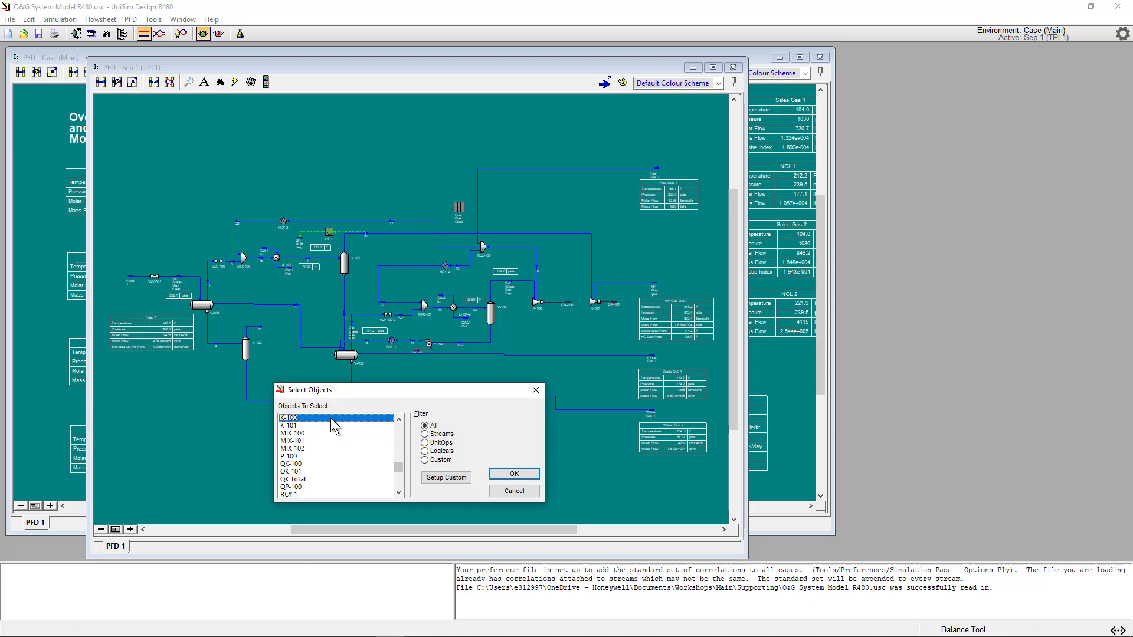
click(513, 475)
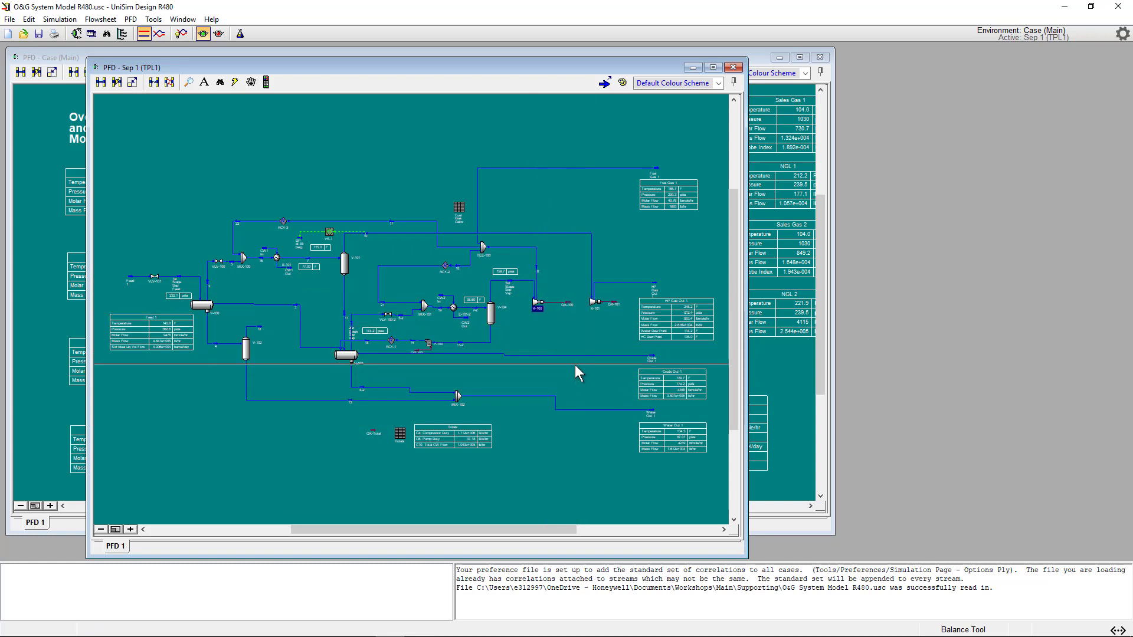
scroll(574, 365, up, 5)
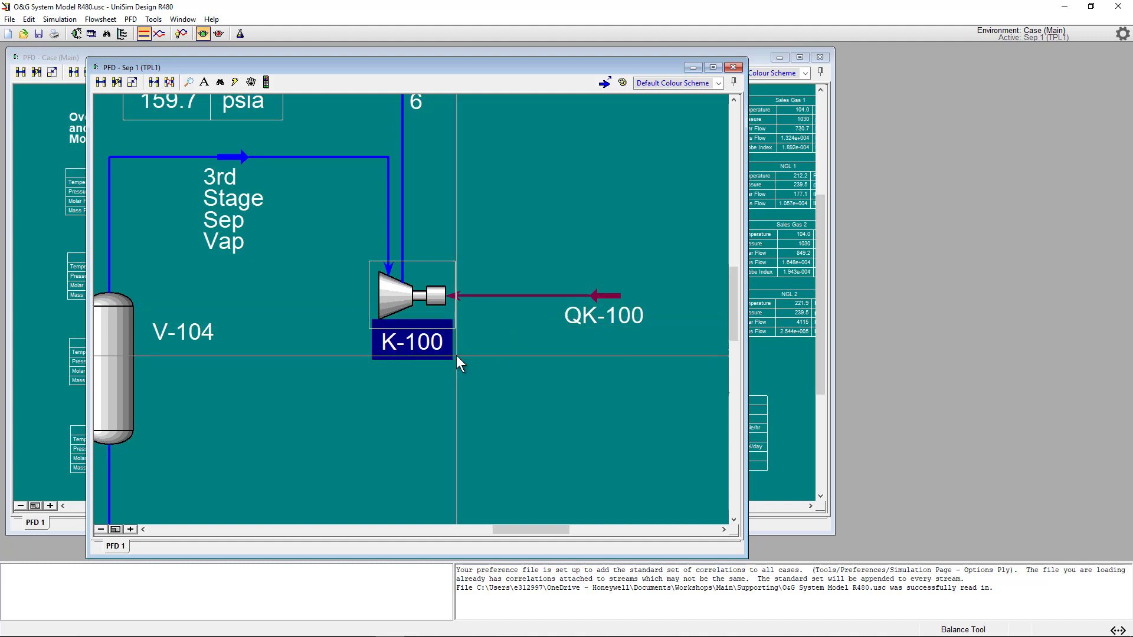
Locate compressor K-101 on the Sep 1 PFD using object selection by name
right_click(380, 406)
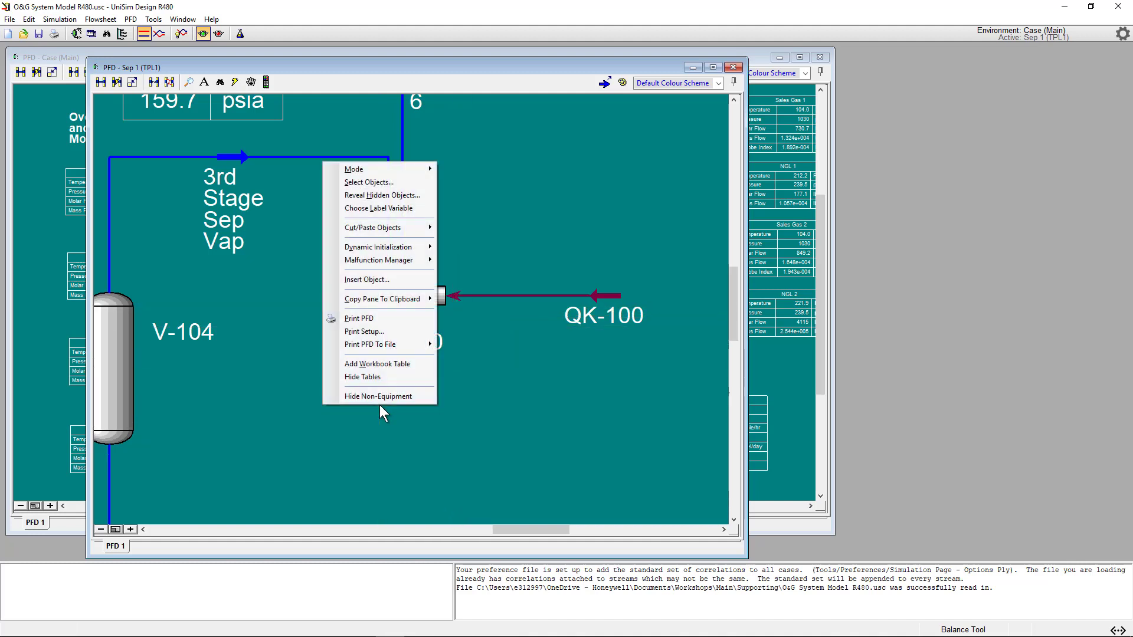
click(373, 178)
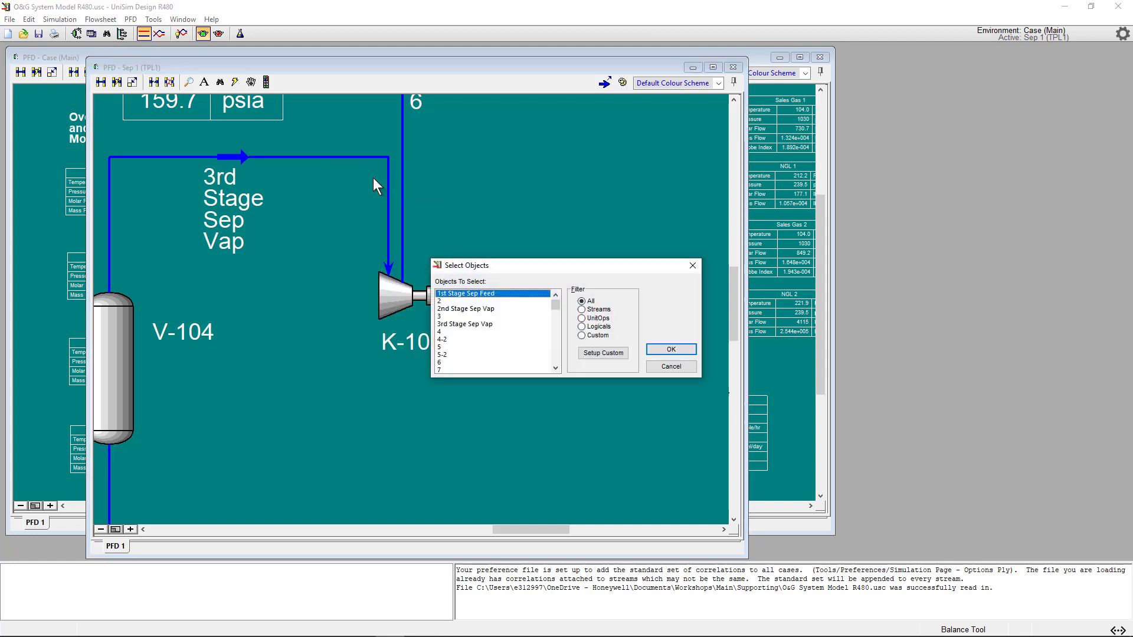
key(k)
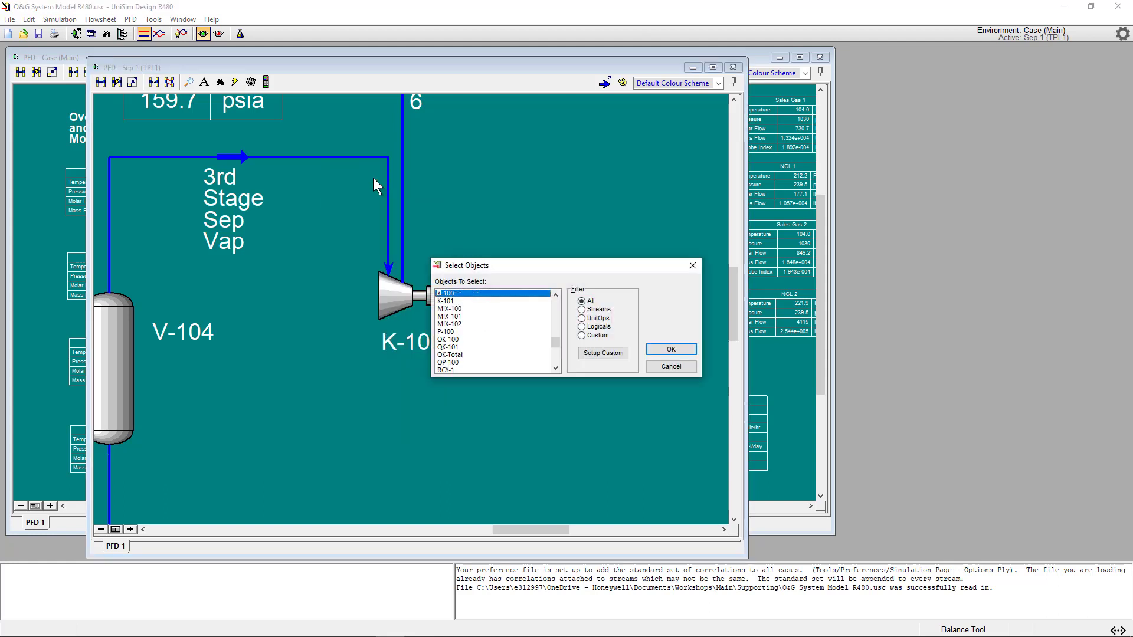
key(Down)
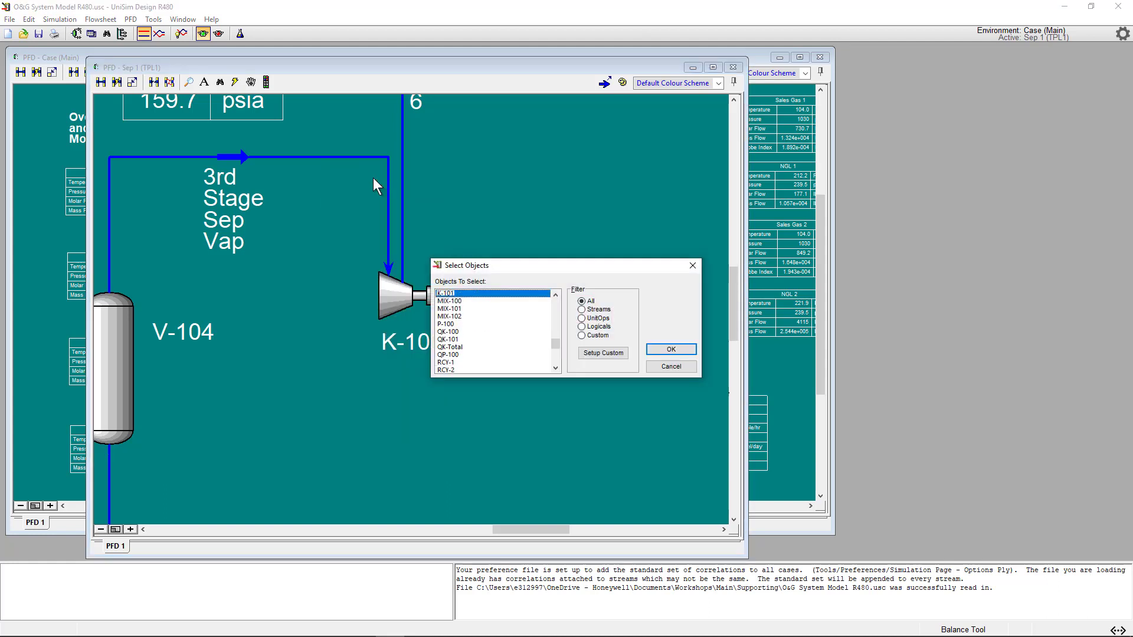
click(676, 350)
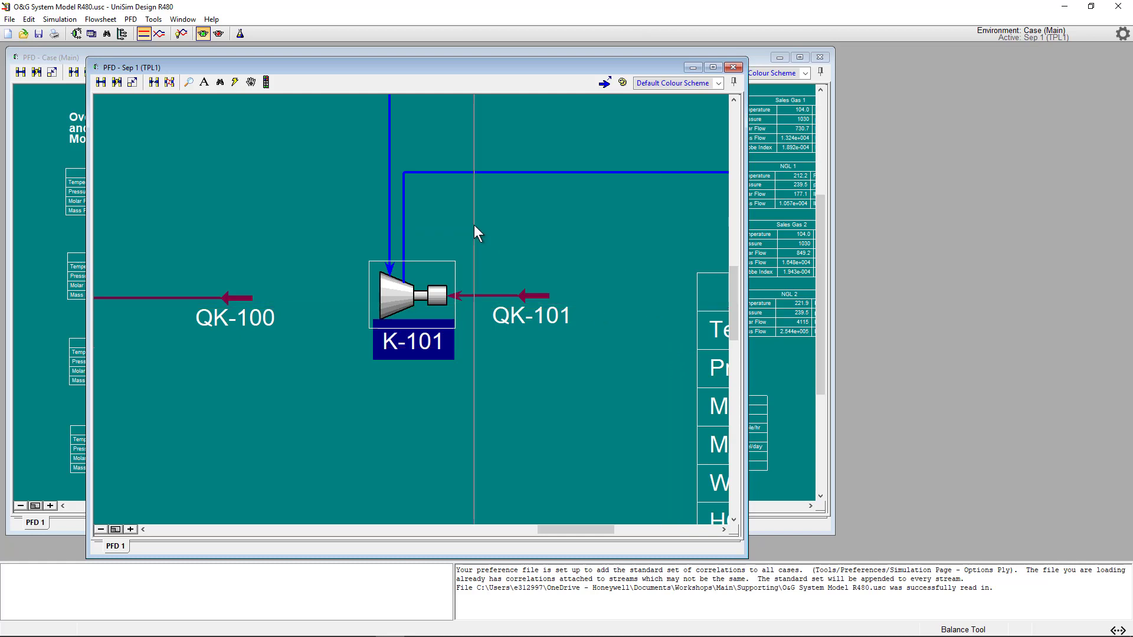
View the performance results of compressor K-101, then close its property view
double_click(417, 289)
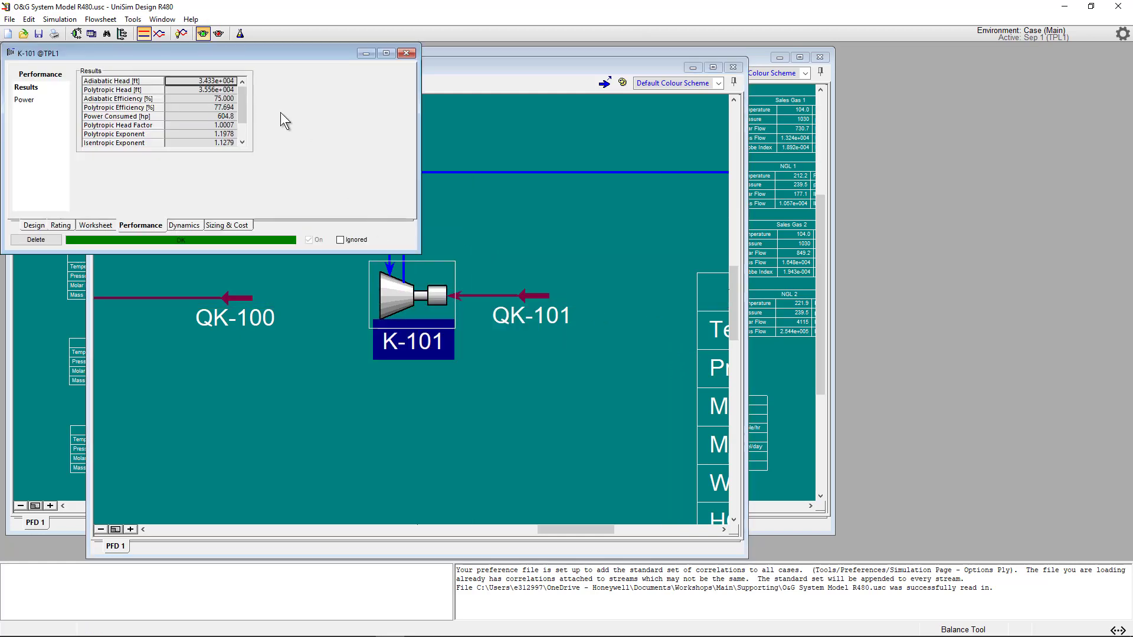
drag(145, 49, 308, 187)
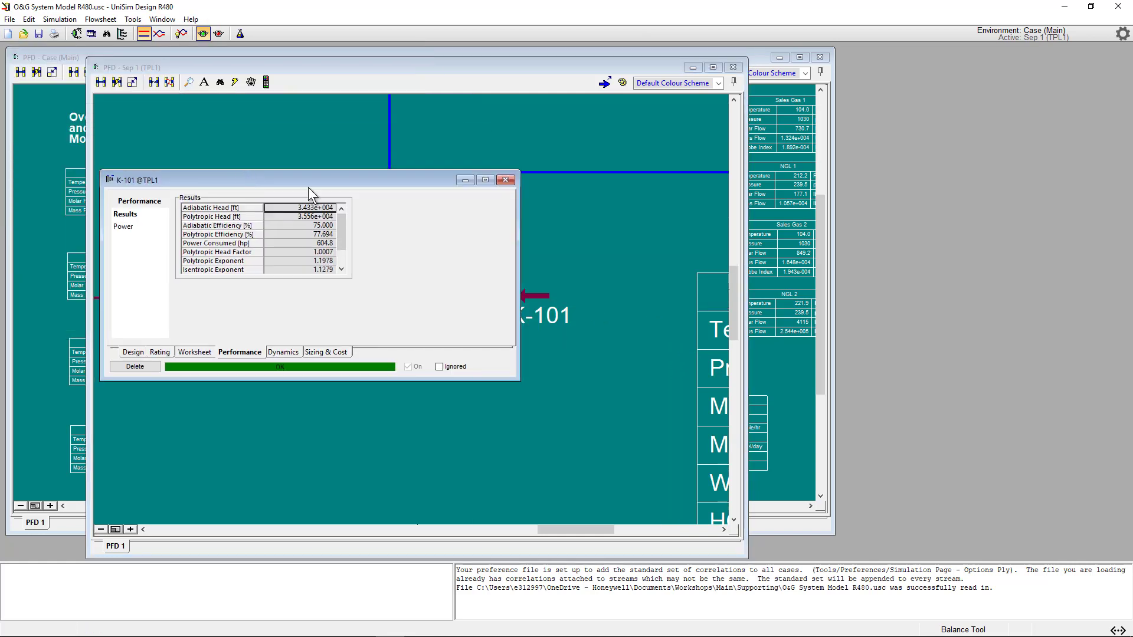
click(505, 180)
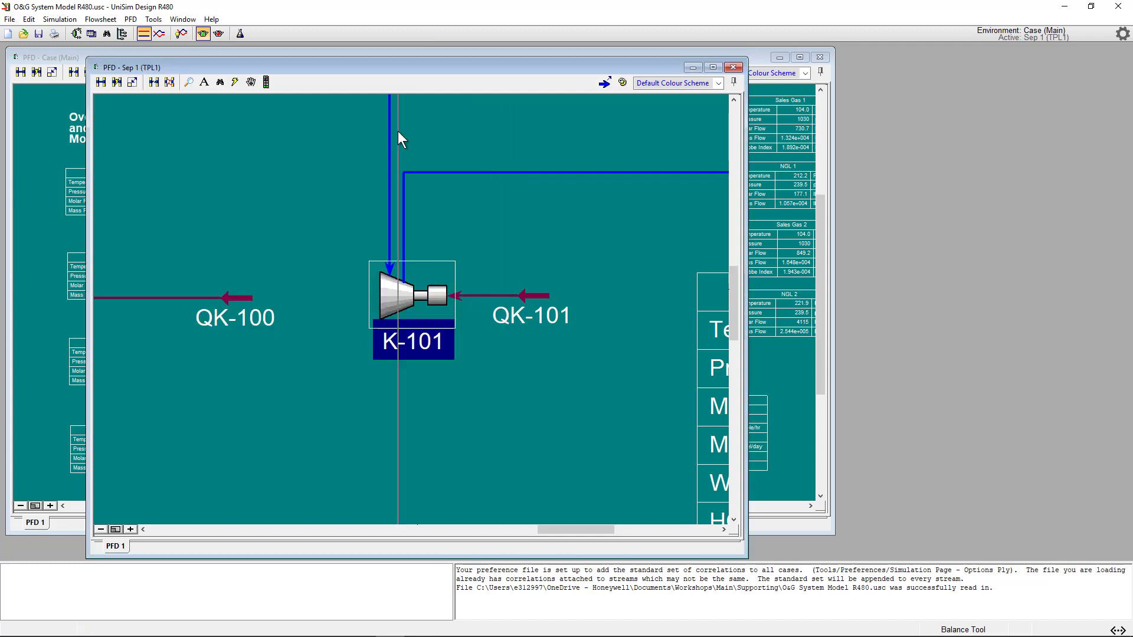
Open the Flowsheet Summary and examine the navigator's status groups, including the objects under OK
click(121, 33)
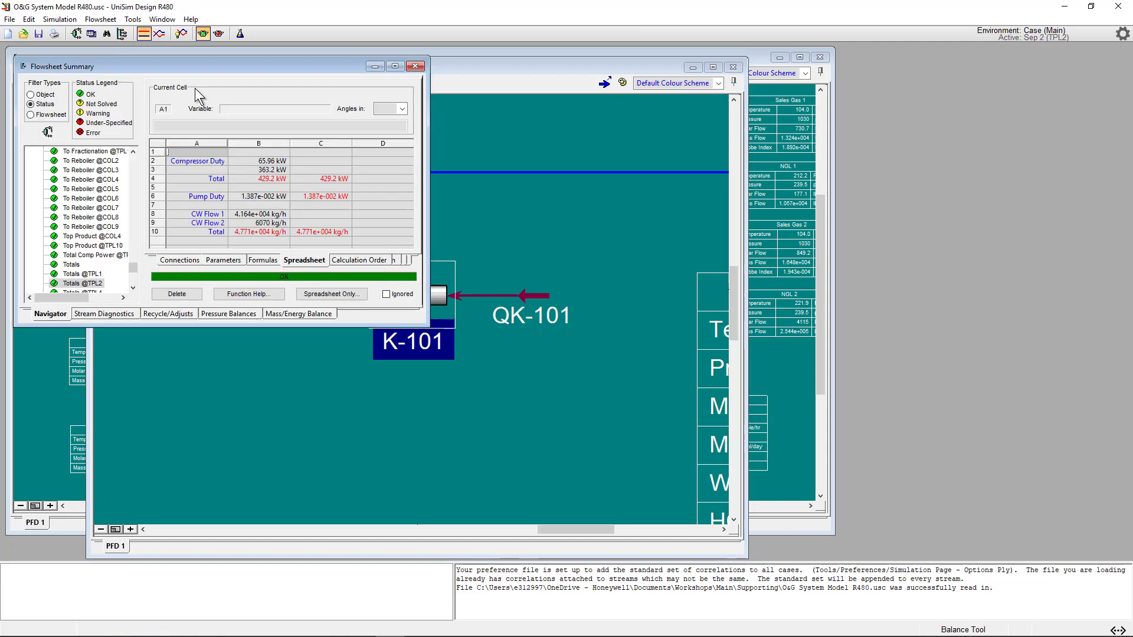
drag(183, 64, 372, 165)
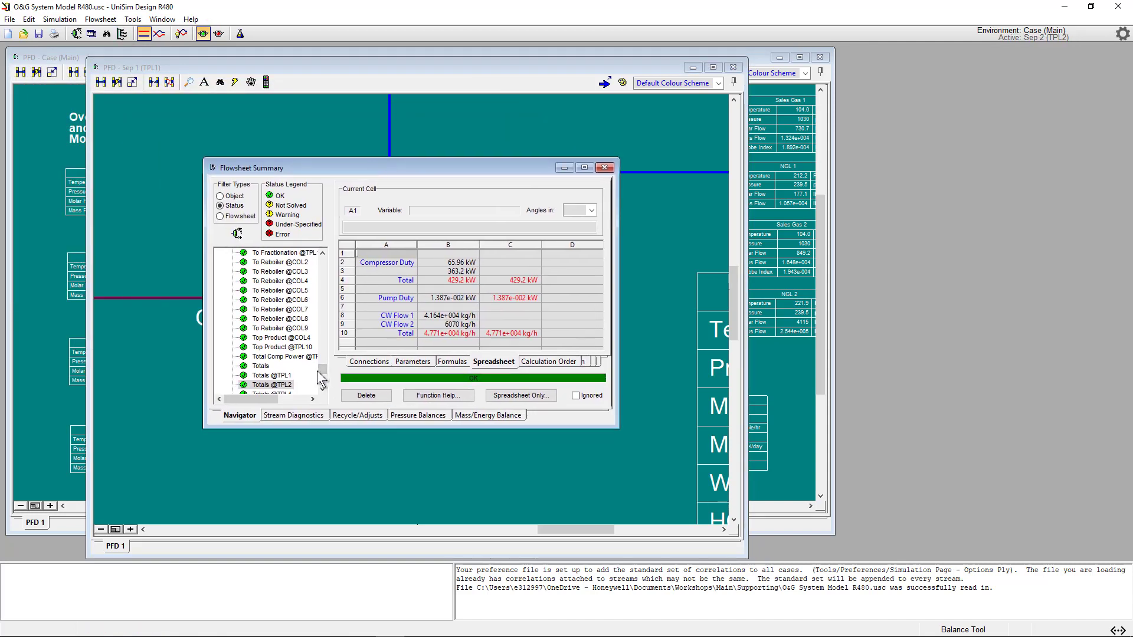
drag(319, 371, 322, 255)
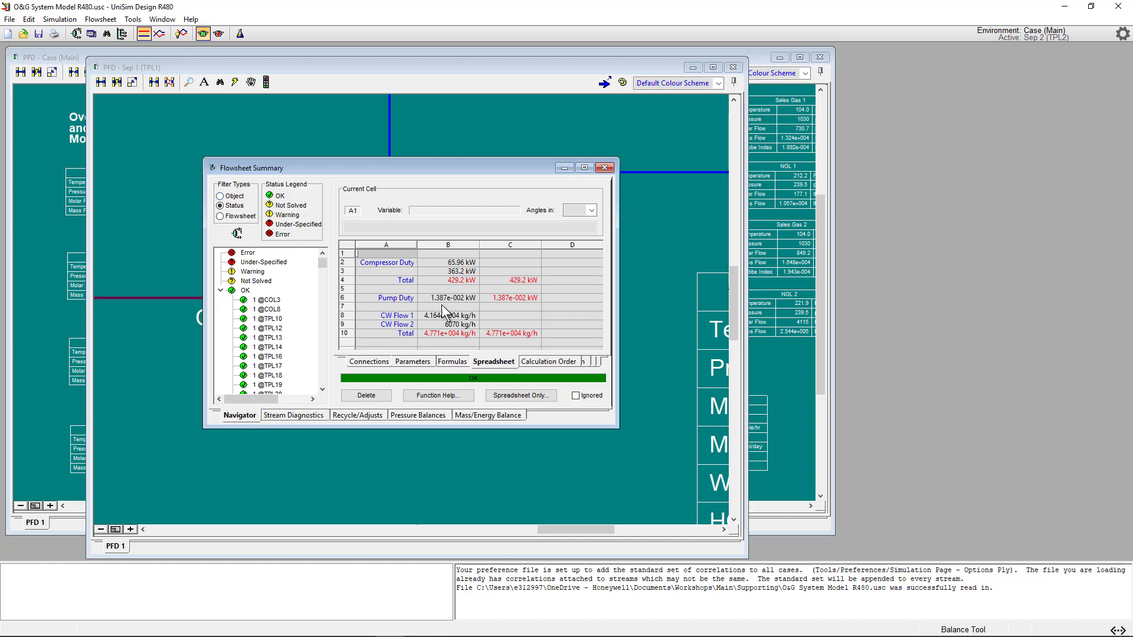
click(222, 291)
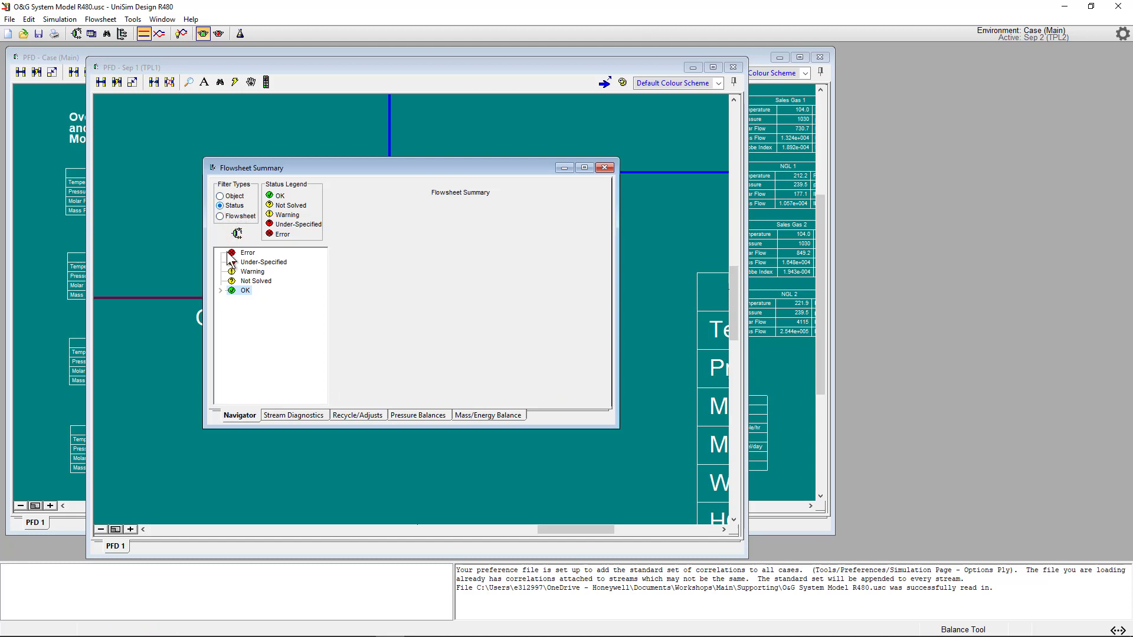
click(221, 291)
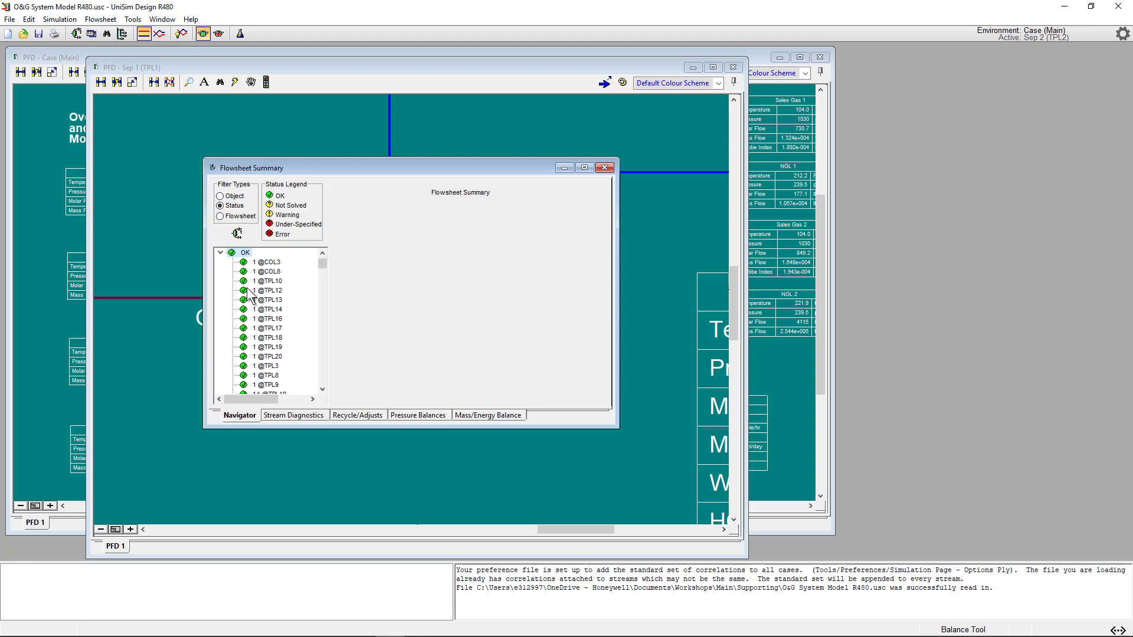
click(221, 195)
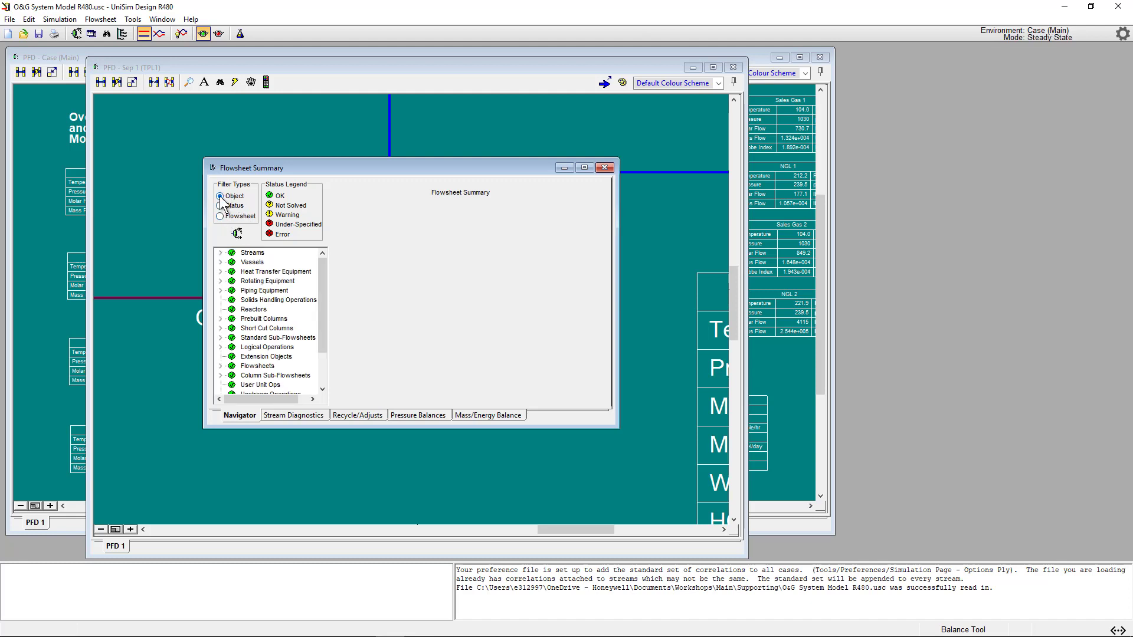
click(221, 253)
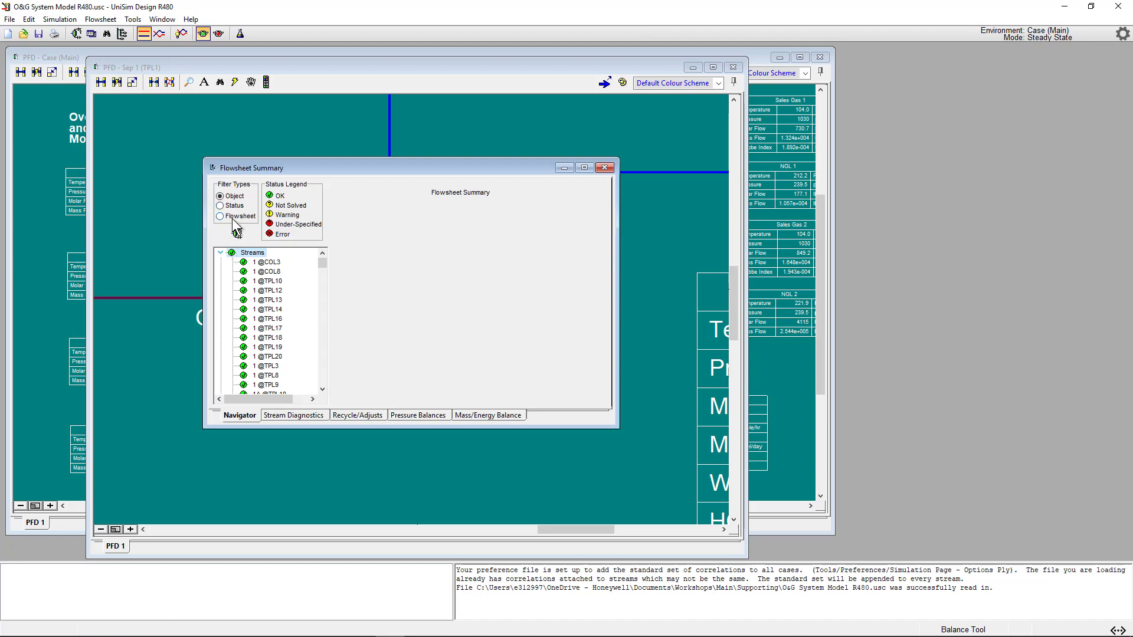
click(270, 289)
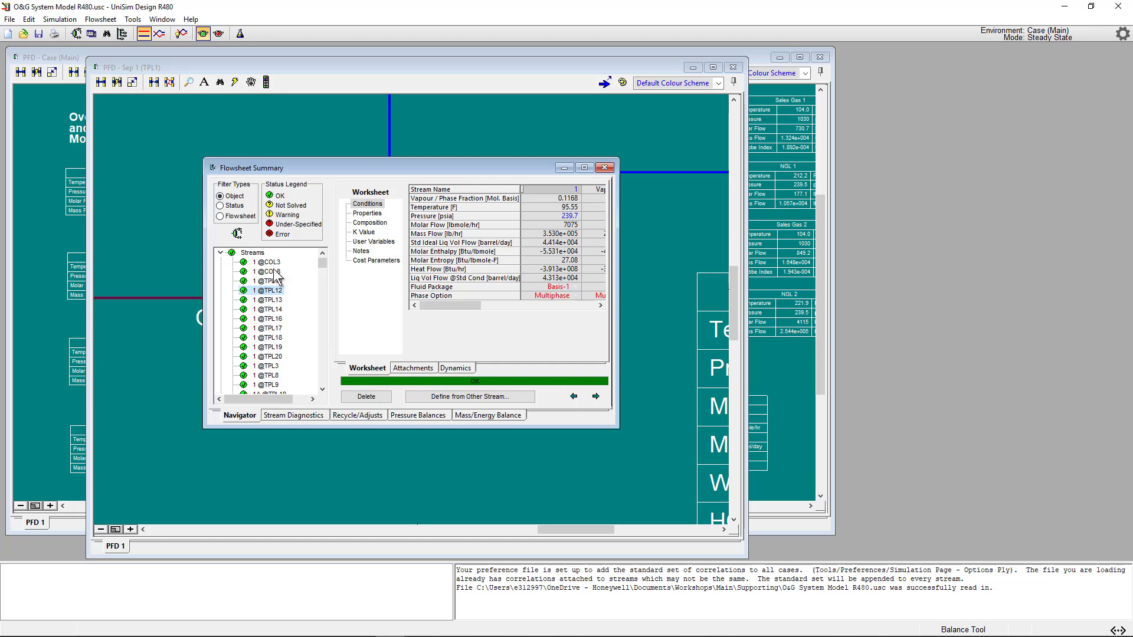
click(321, 270)
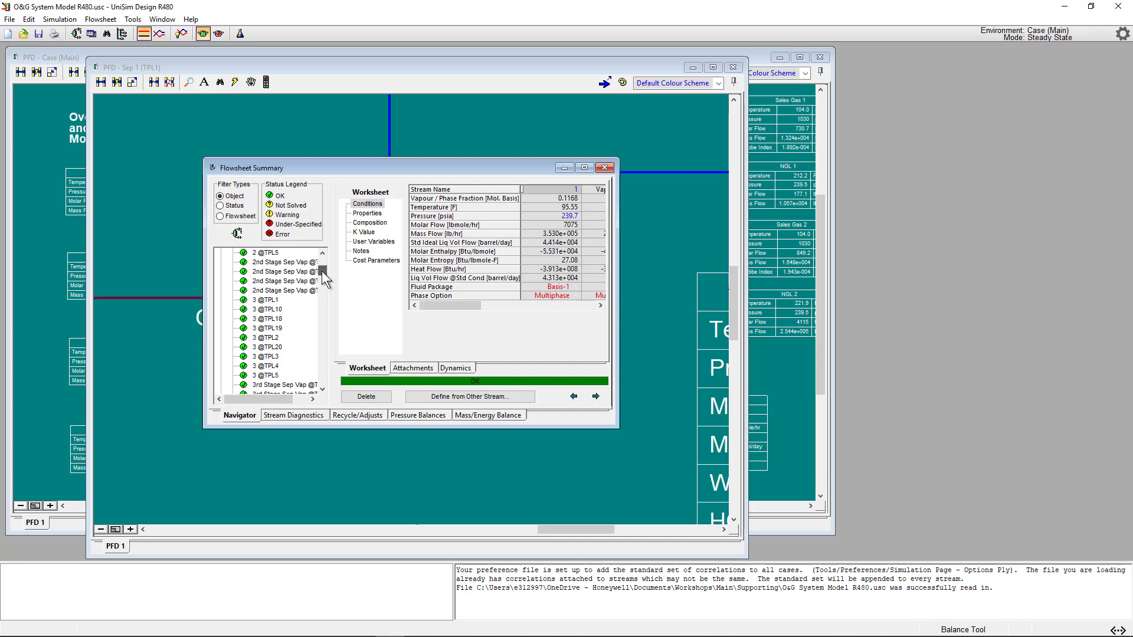
drag(320, 271, 313, 309)
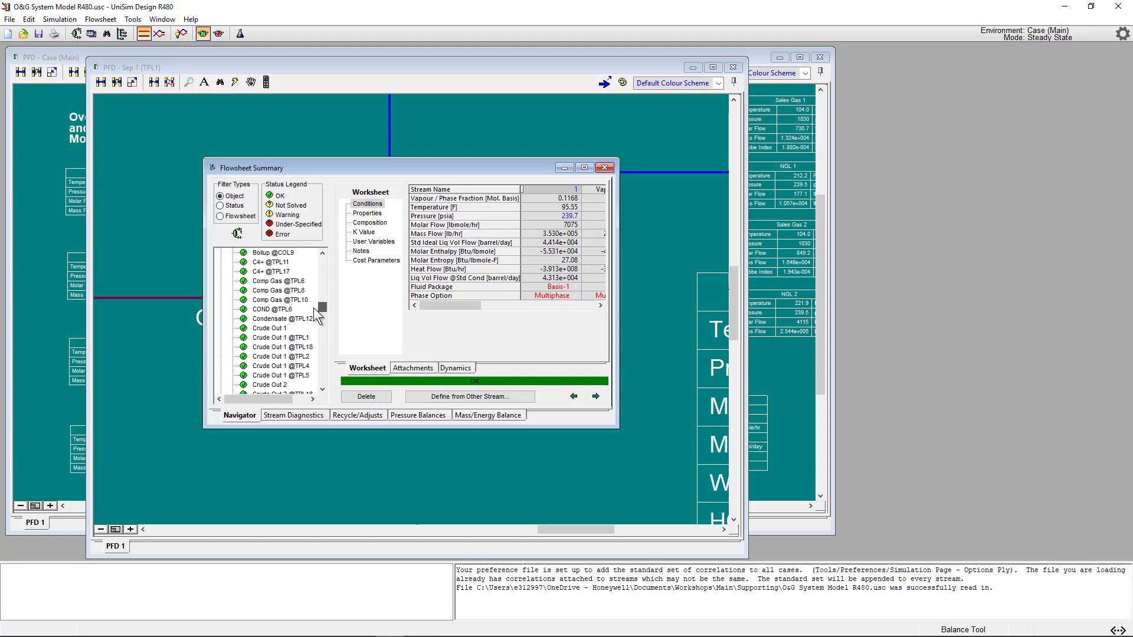
click(271, 329)
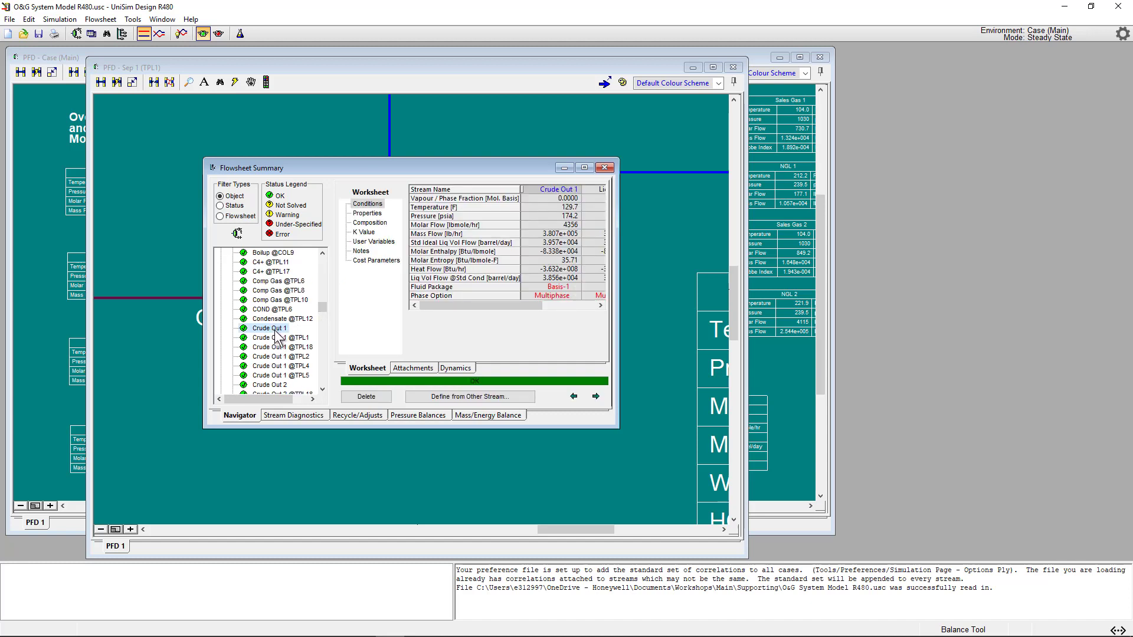
drag(323, 306, 322, 267)
click(271, 328)
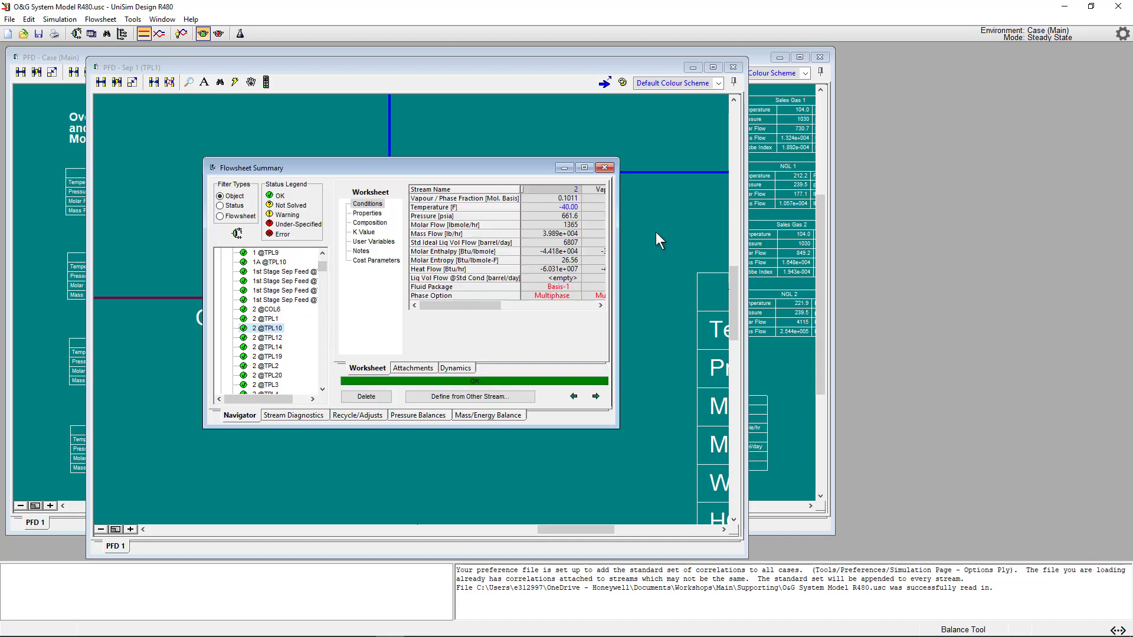
drag(618, 229, 781, 228)
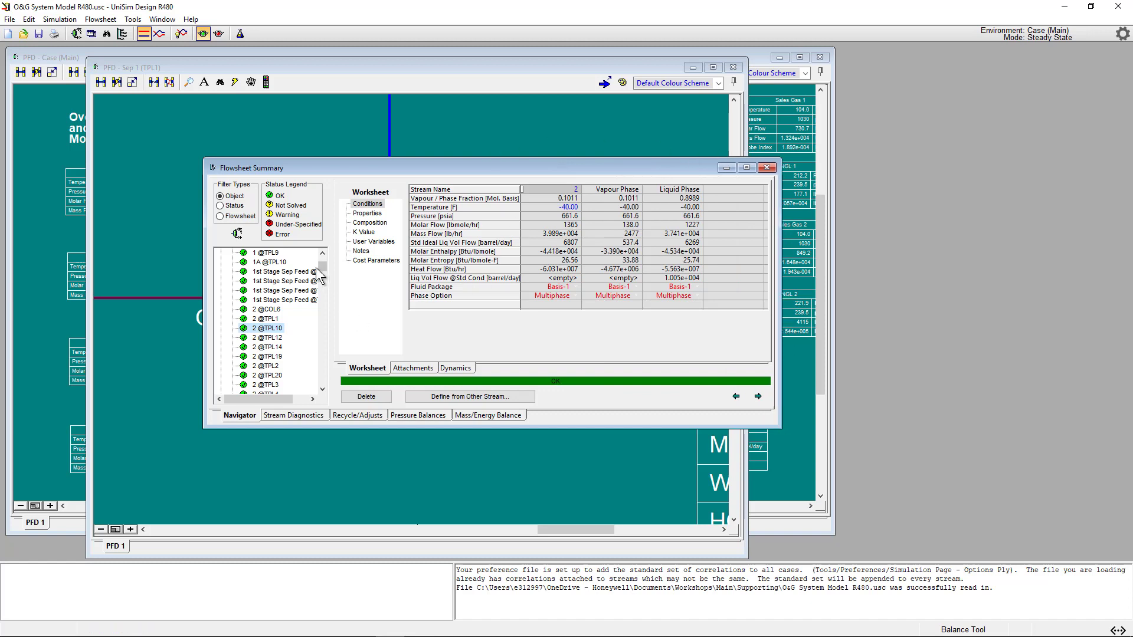
click(237, 234)
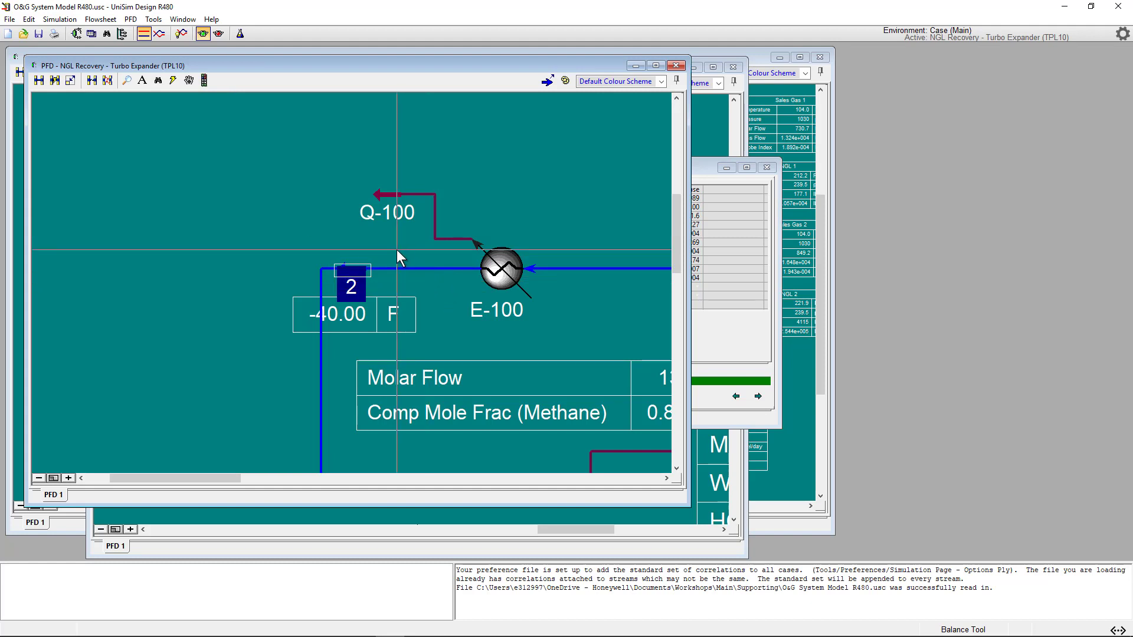
click(258, 221)
scroll(258, 222, down, 4)
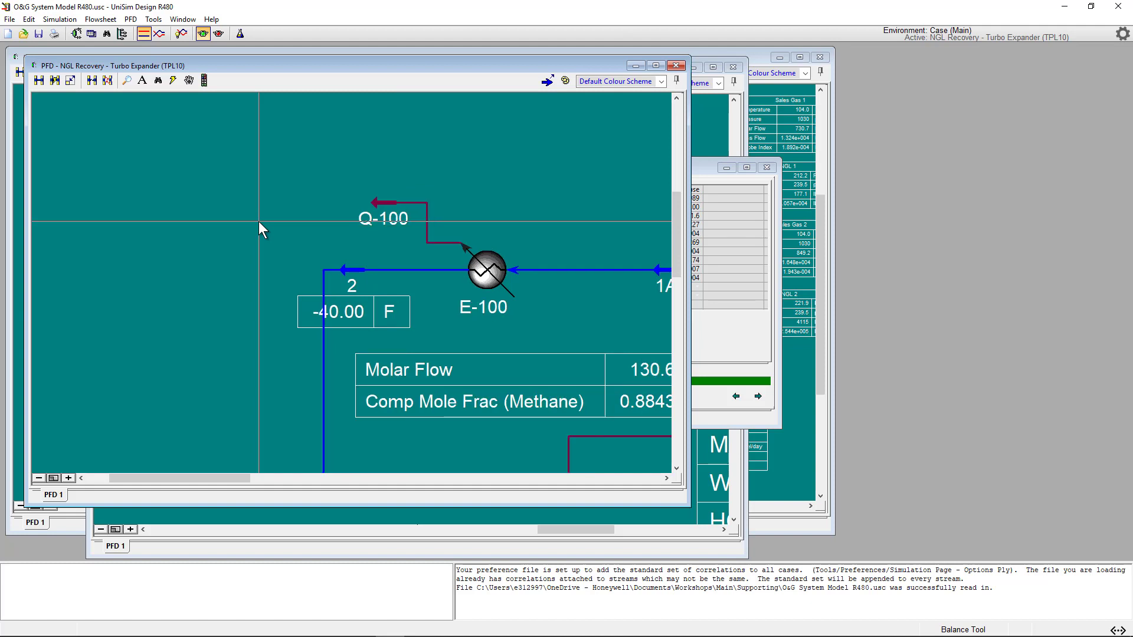
Fit the entire NGL Recovery - Turbo Expander PFD in view to examine the surroundings of stream 2
scroll(259, 221, down, 4)
scroll(259, 221, up, 3)
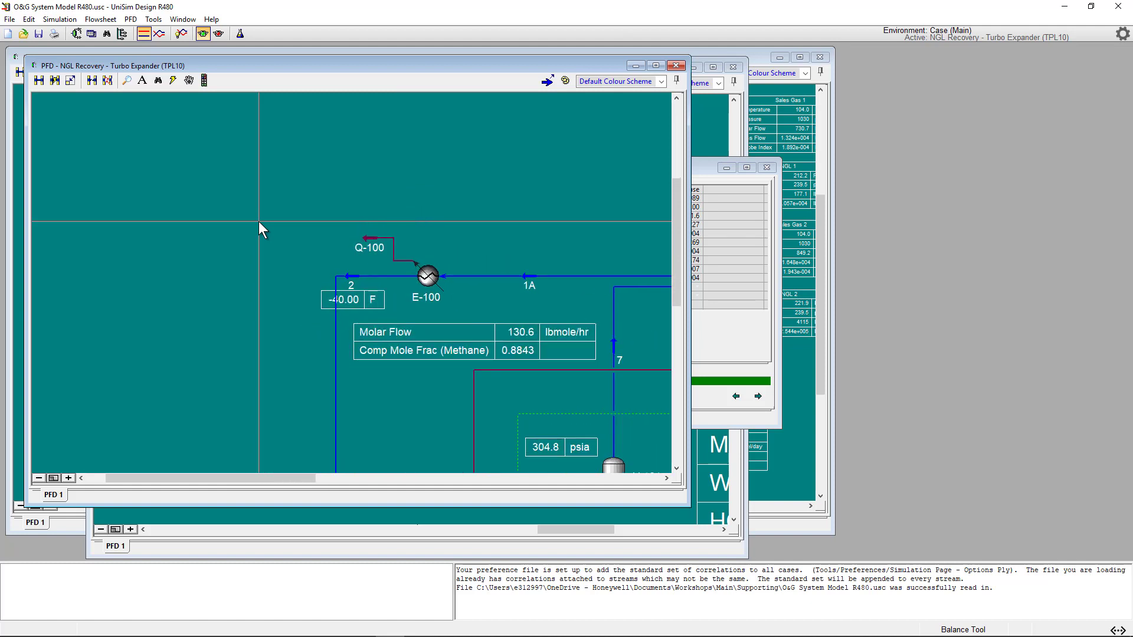
scroll(258, 221, up, 3)
scroll(259, 222, down, 5)
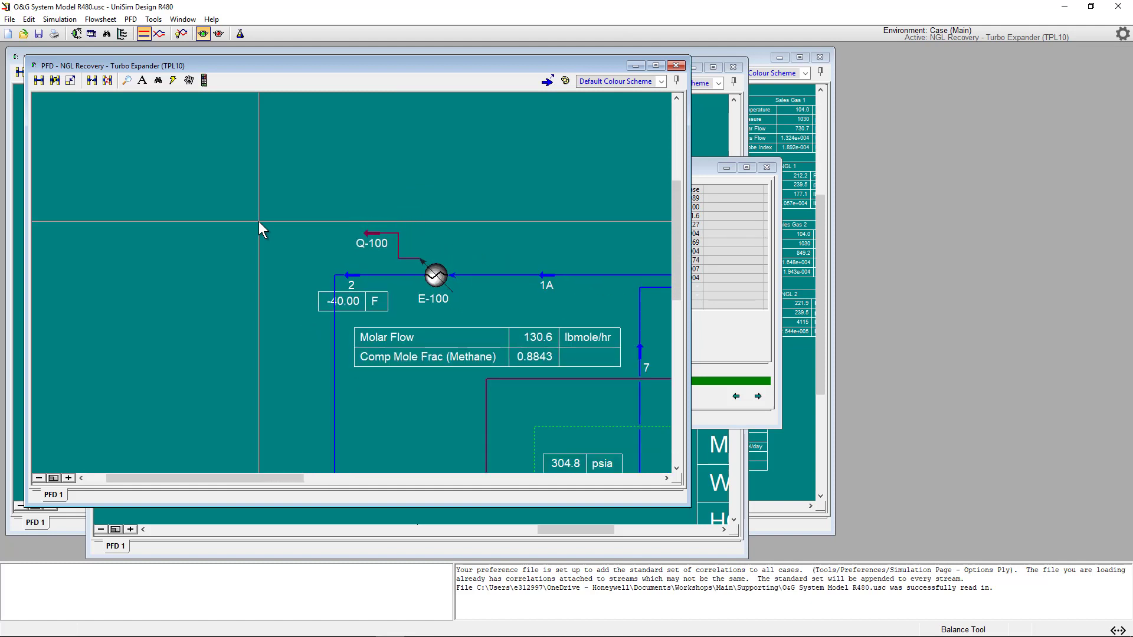
scroll(319, 356, down, 2)
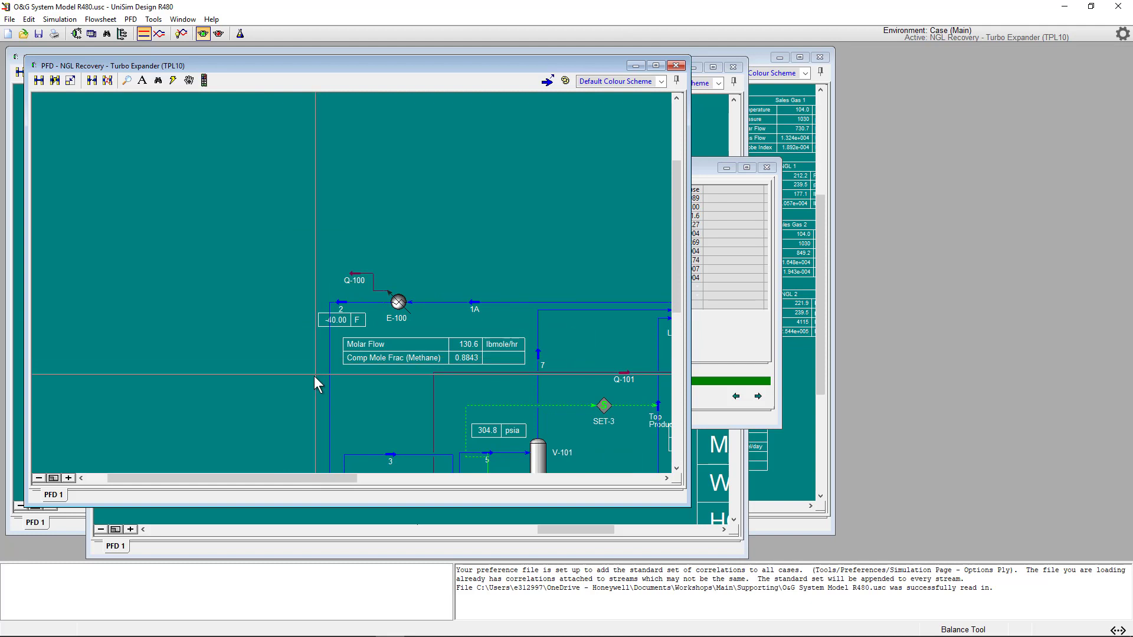
click(53, 479)
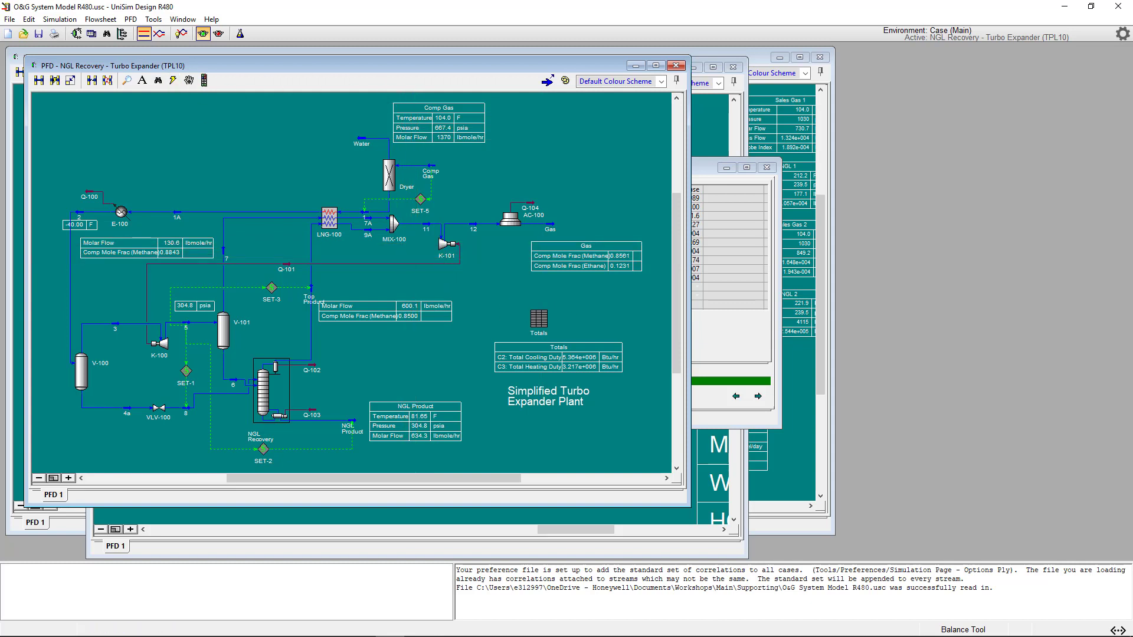
Open the Object Navigator and list only the streams of the main Case flowsheet
click(107, 34)
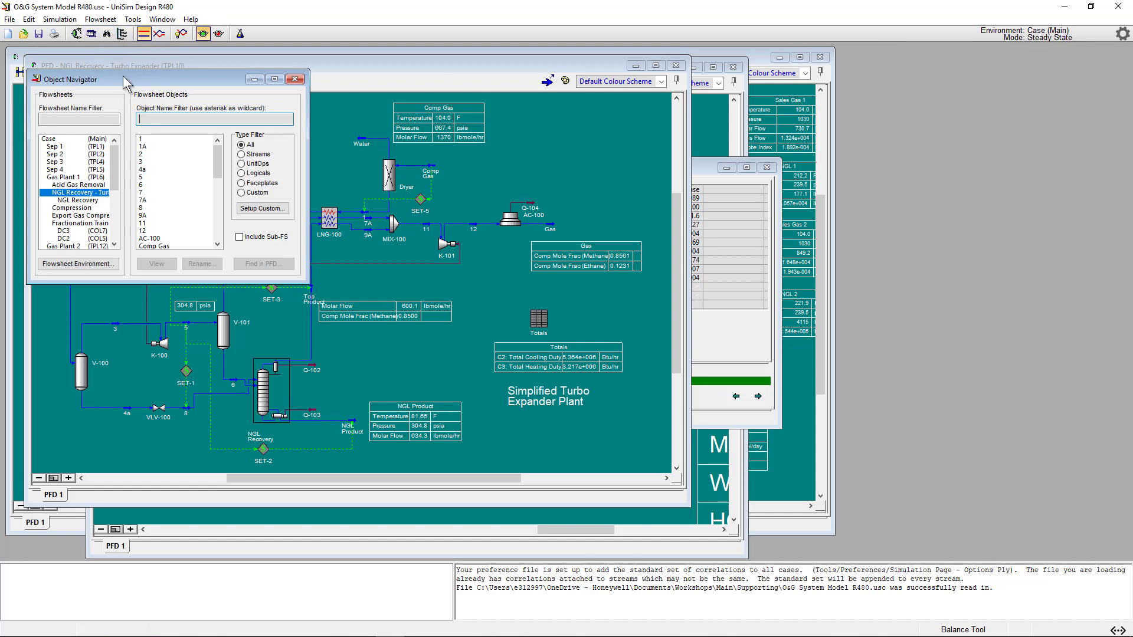
drag(122, 75, 280, 169)
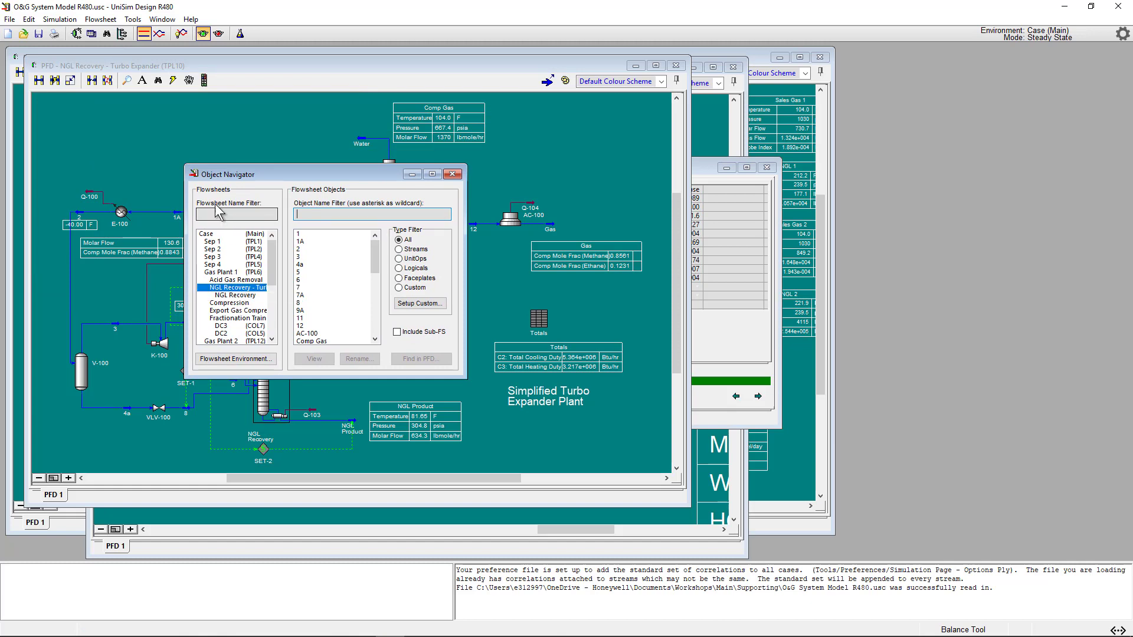
click(236, 234)
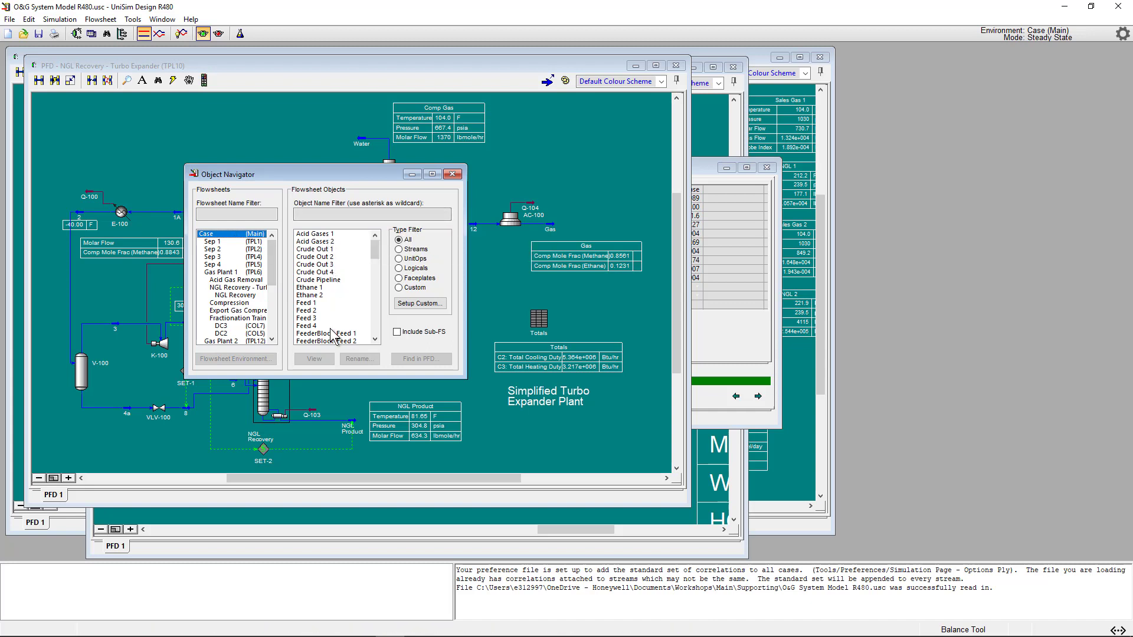
click(399, 239)
click(411, 249)
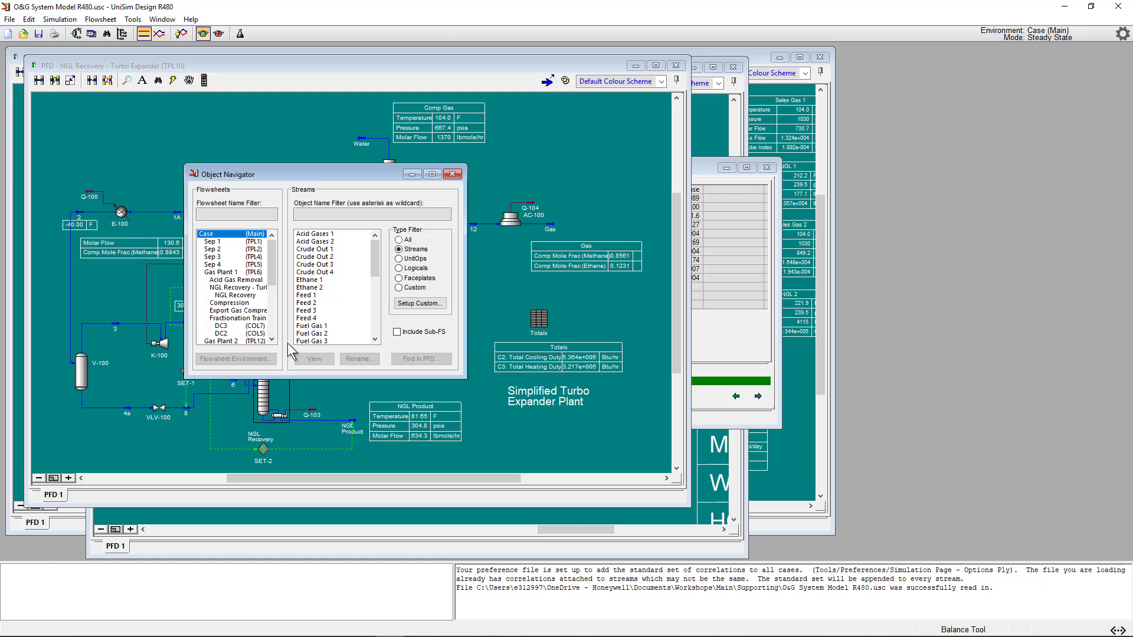
Examine the streams of Sep 3, and all object types in Sep 1, Gas Plant 1 and NGL Recovery - Turbo Expander
click(222, 258)
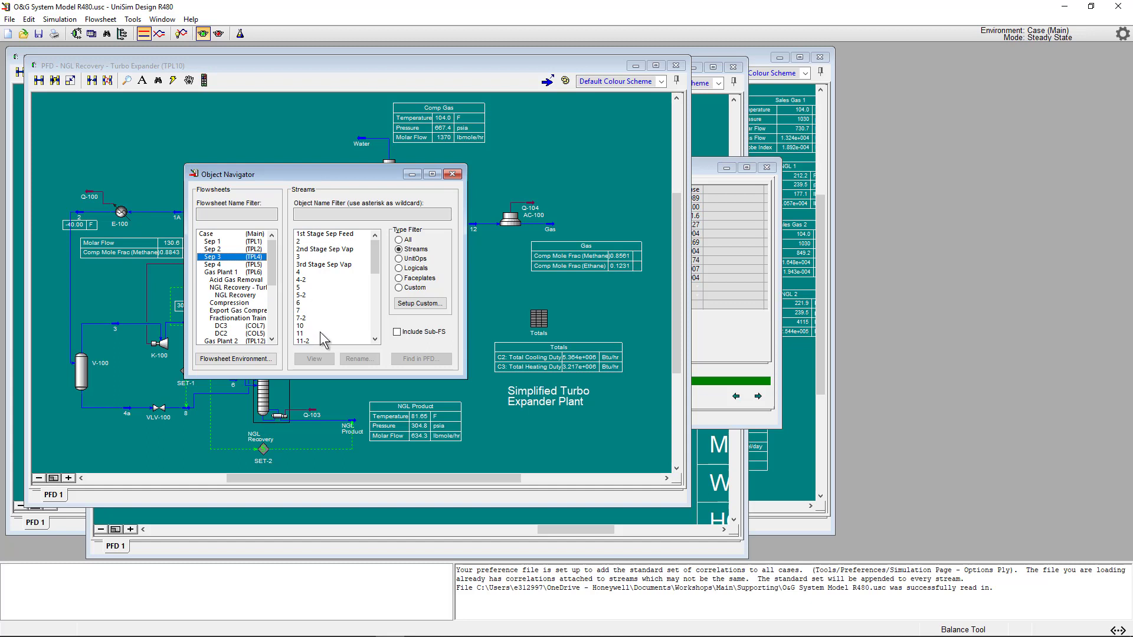
click(398, 240)
click(212, 241)
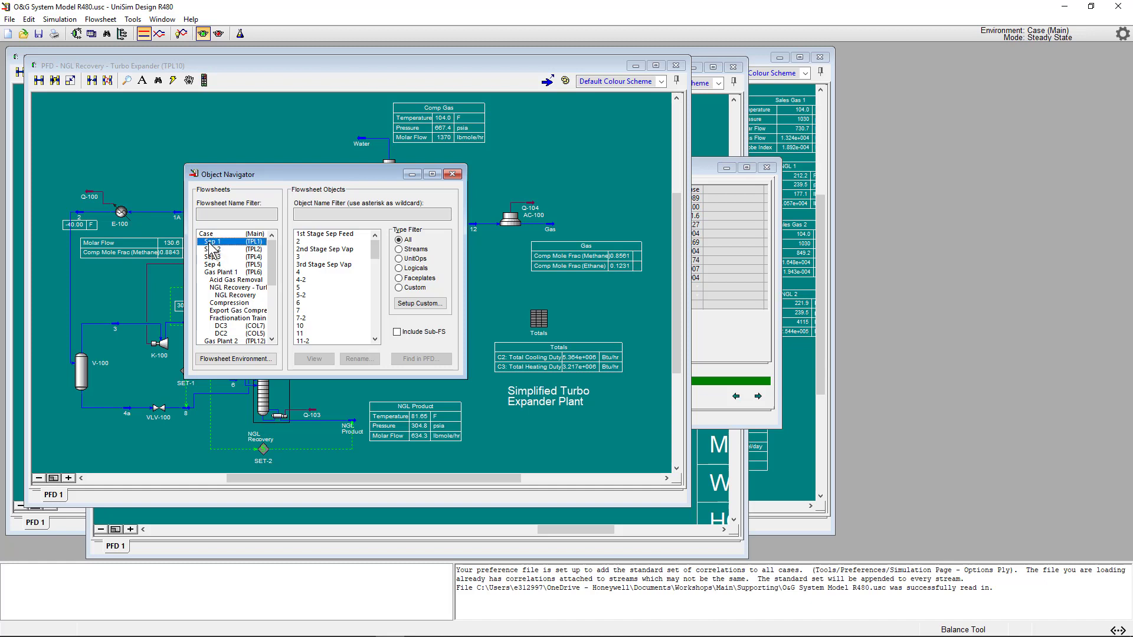
click(225, 273)
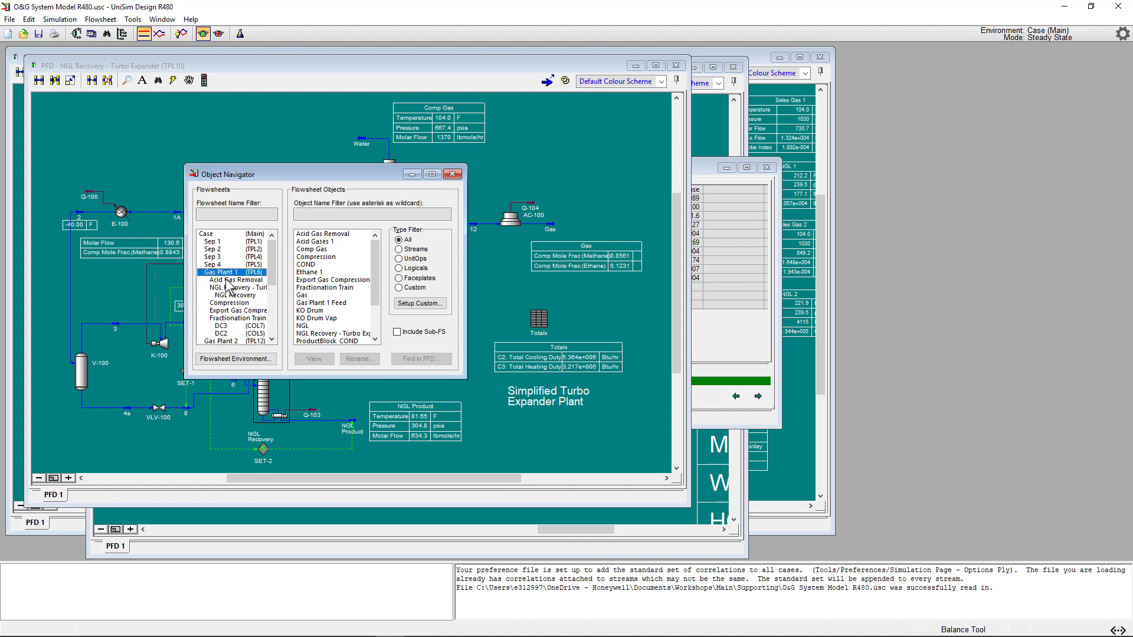
click(233, 289)
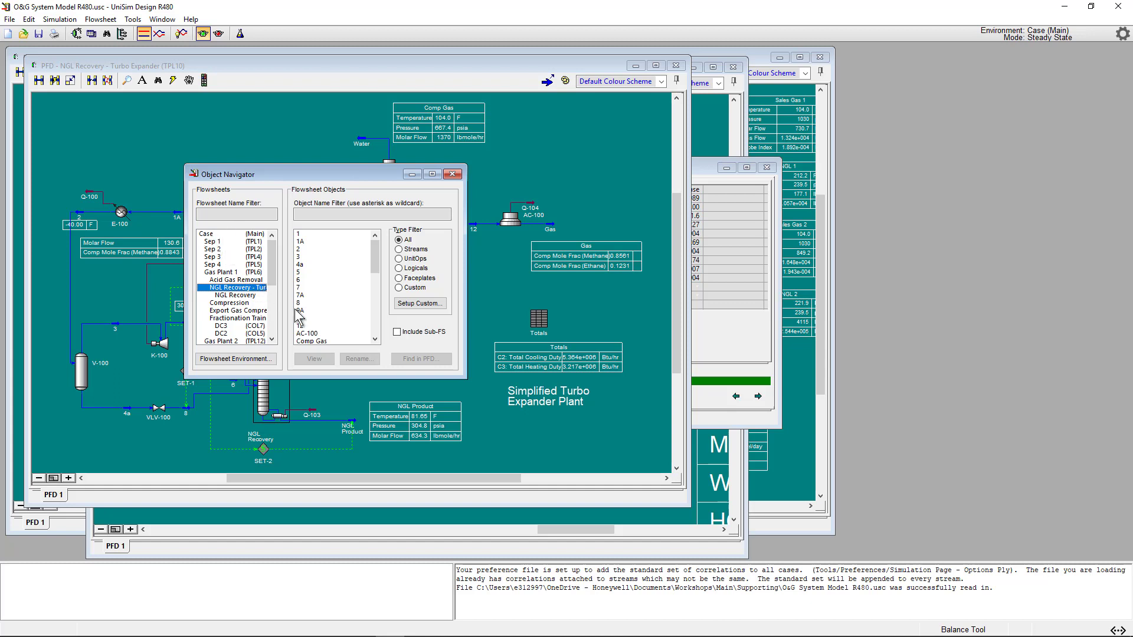
View the conditions of stream 5-2 in the Sep 1 flowsheet from the Object Navigator, and close its property view
click(217, 242)
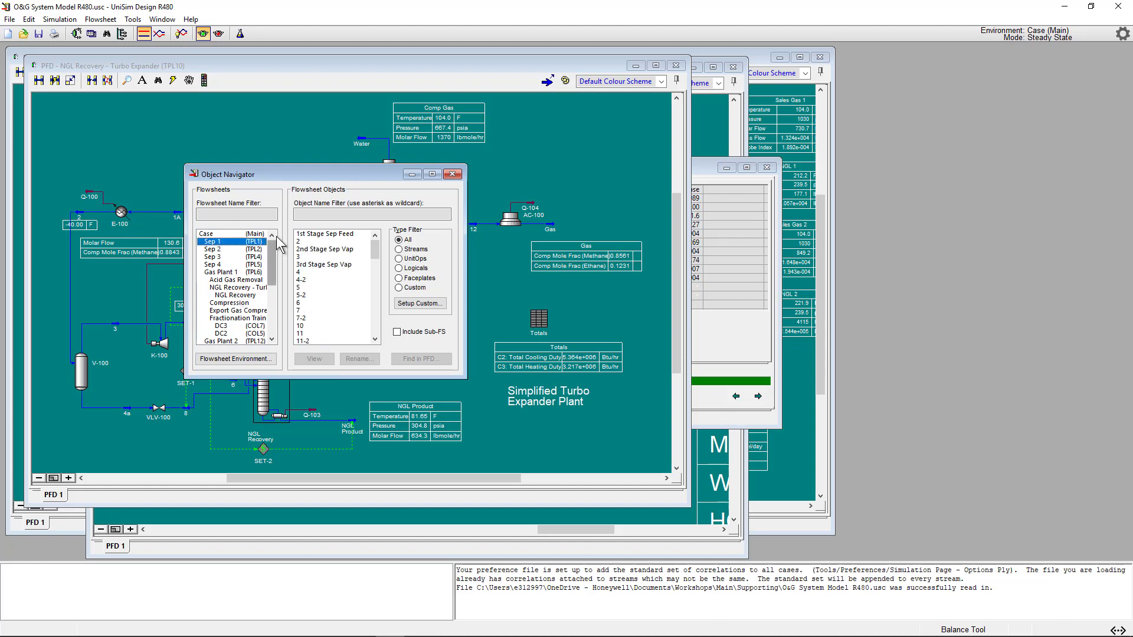
click(310, 295)
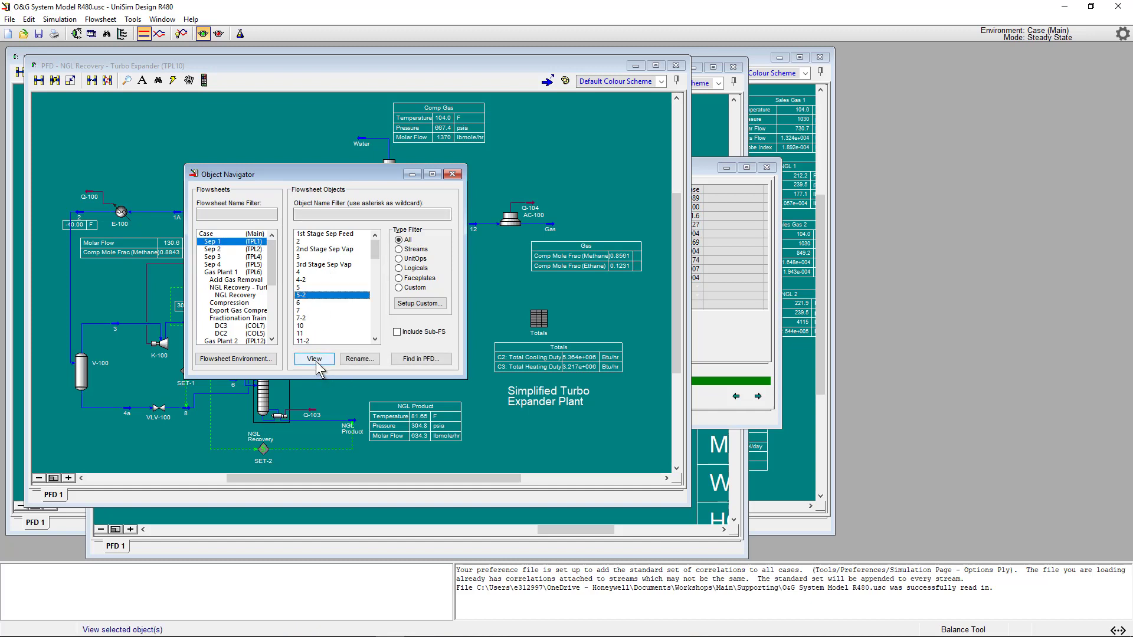
click(321, 361)
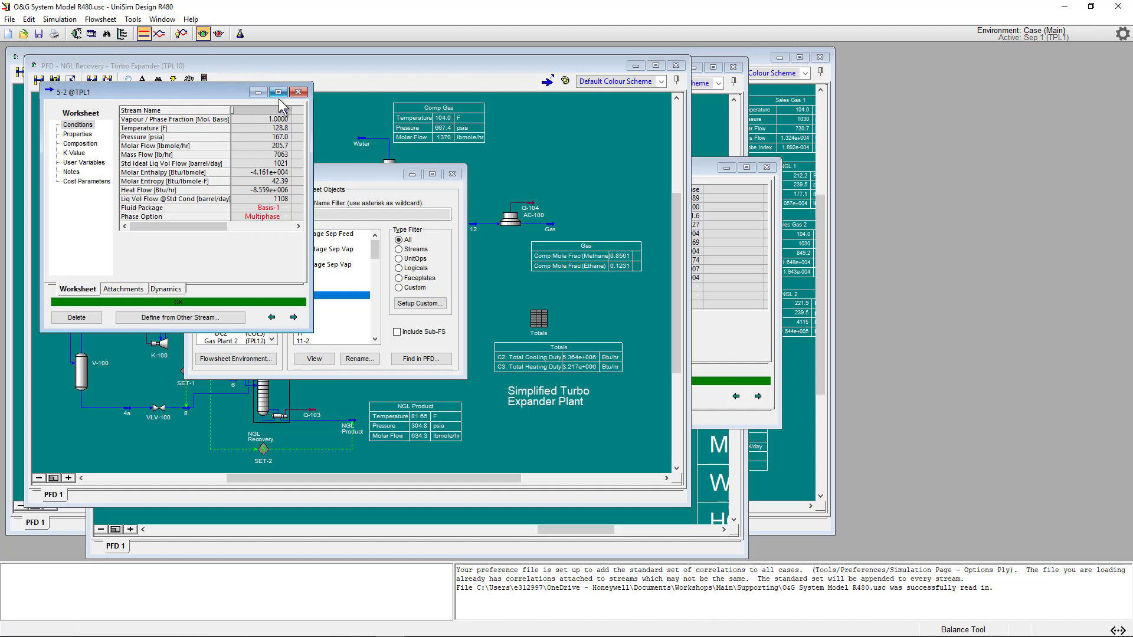
click(298, 92)
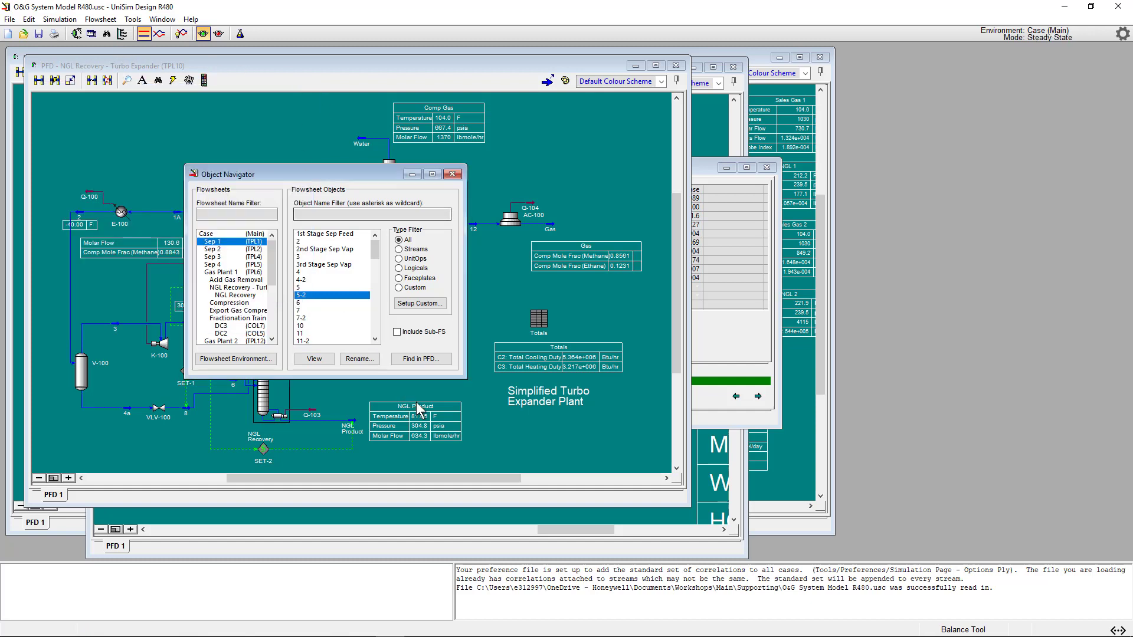
Find stream 5-2 on the Sep 1 PFD, inspect its summary and neighbouring equipment, and close the PFD
click(433, 361)
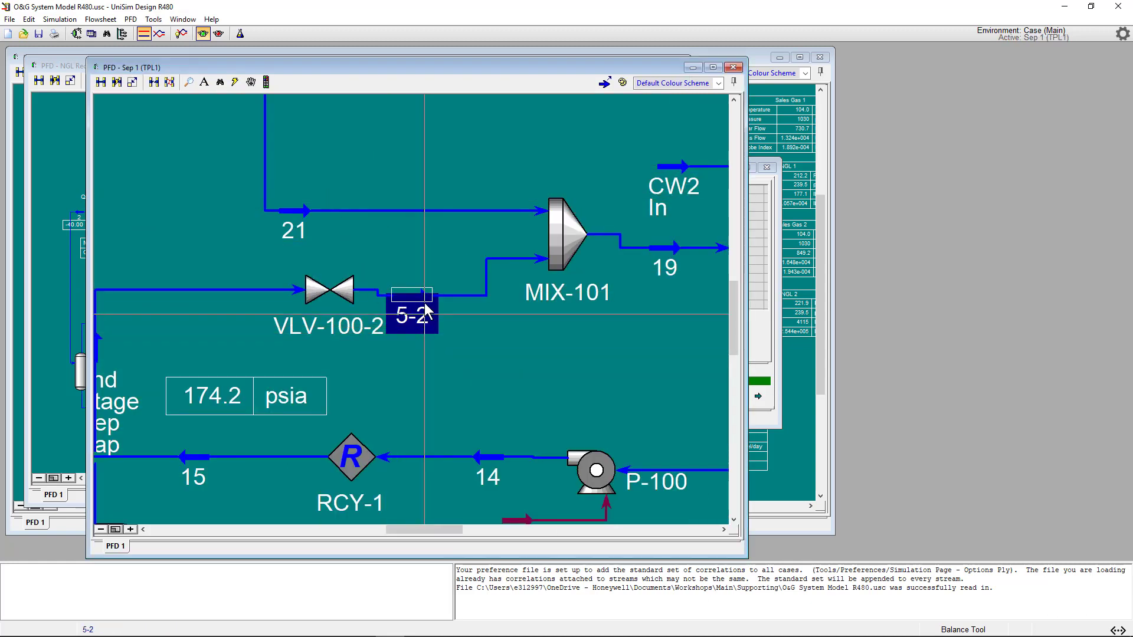
mouse_move(419, 314)
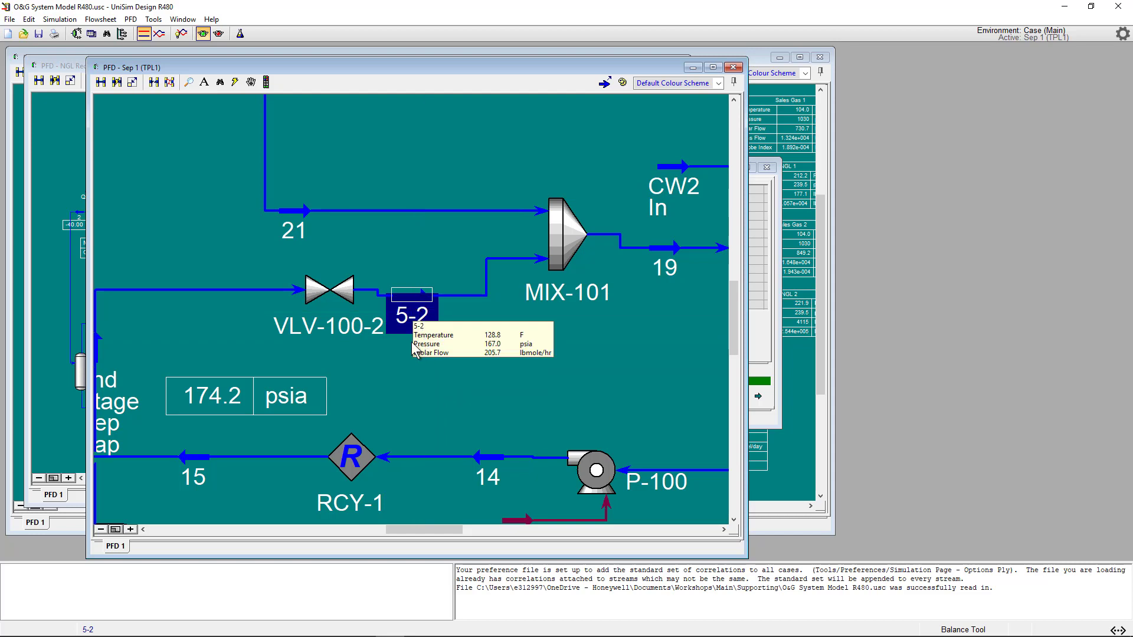
scroll(364, 363, down, 1)
scroll(368, 363, down, 2)
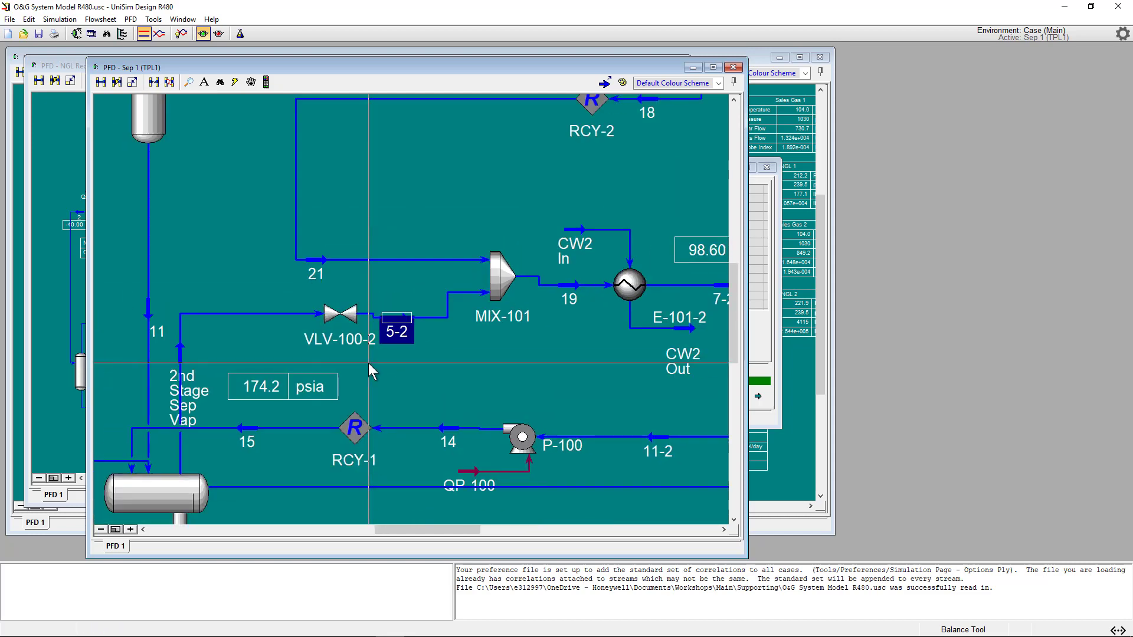
click(733, 67)
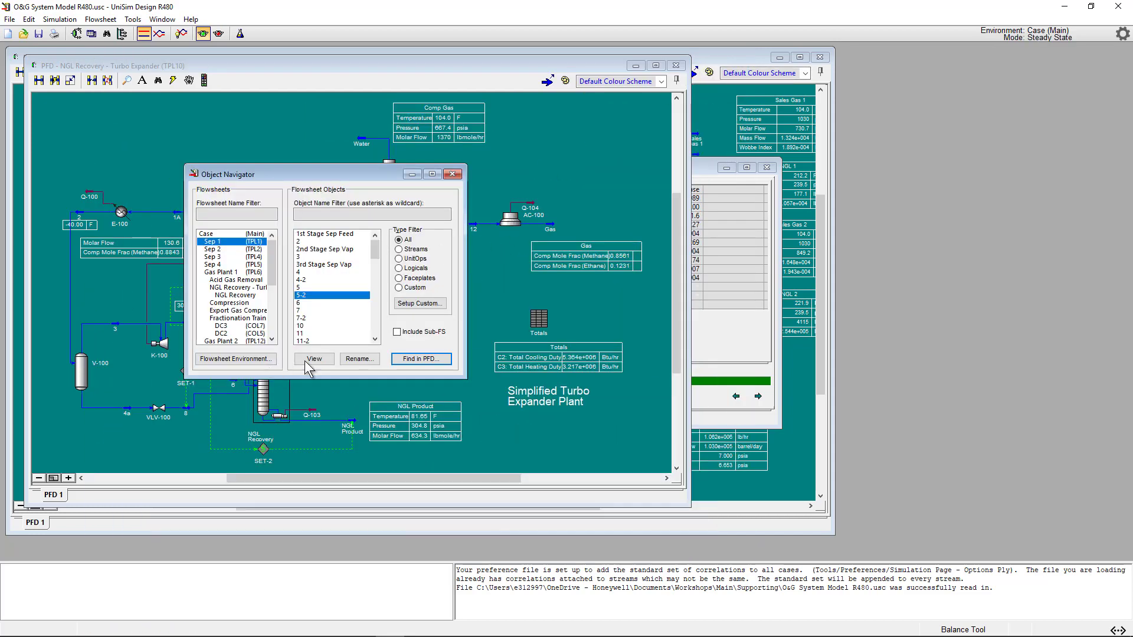
View the conditions of stream 10 in Sep 1 and find it on the PFD from its property view, closing both windows
click(304, 326)
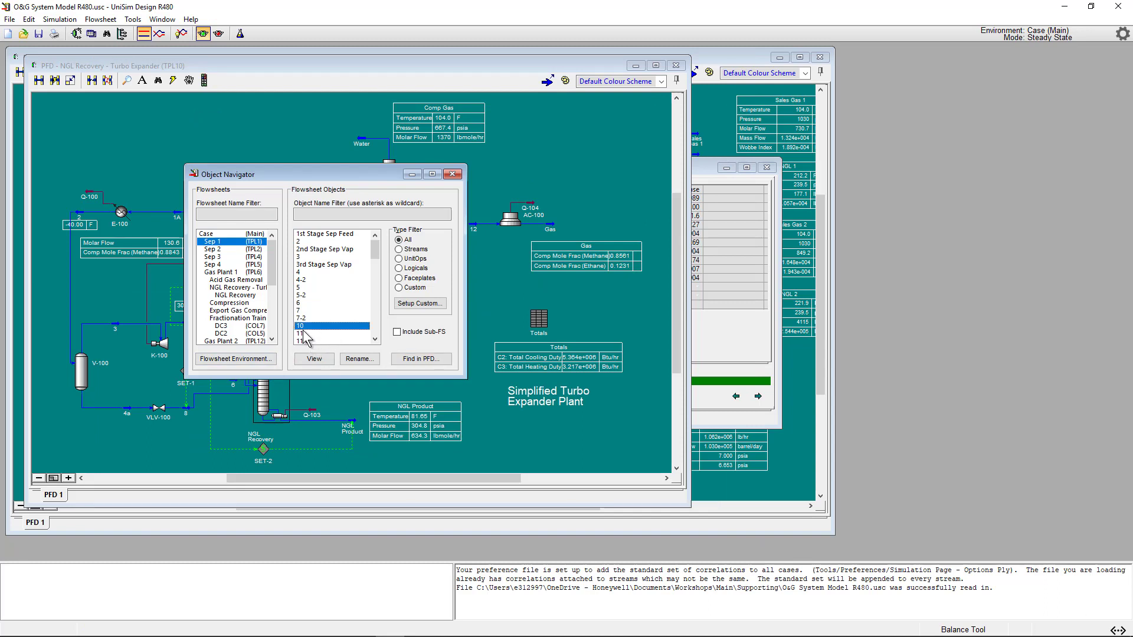
click(317, 361)
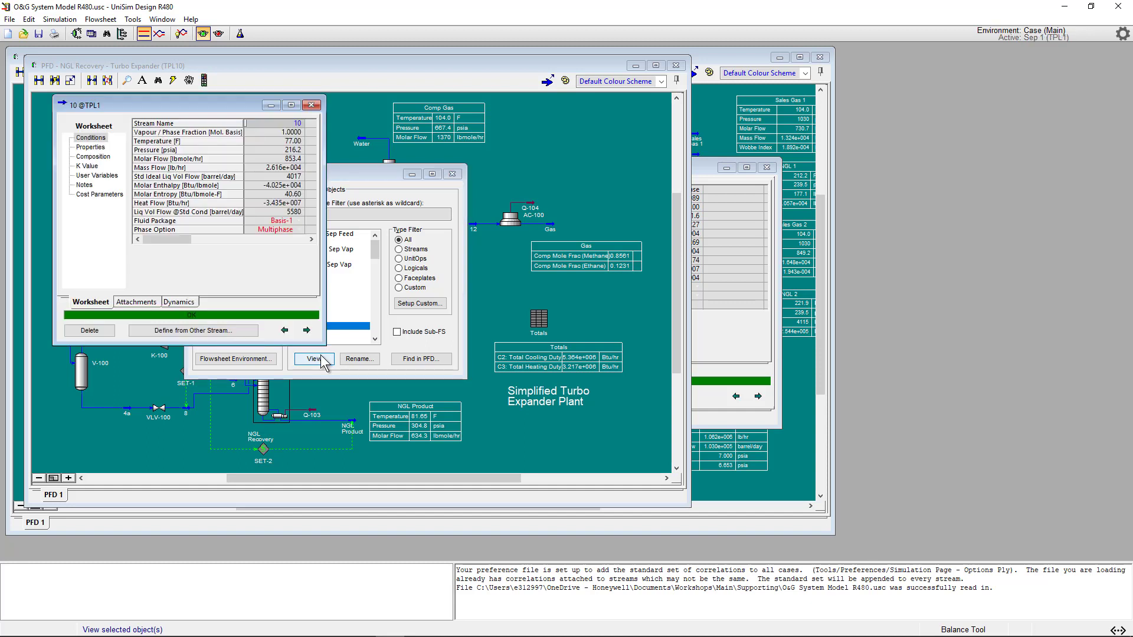
right_click(186, 105)
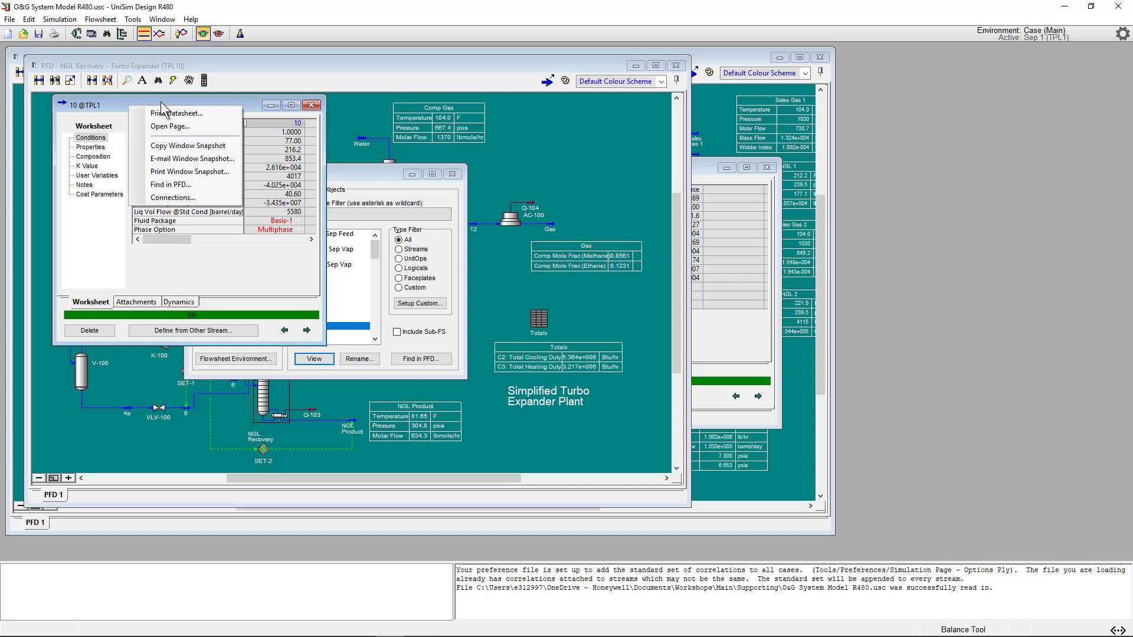
click(187, 185)
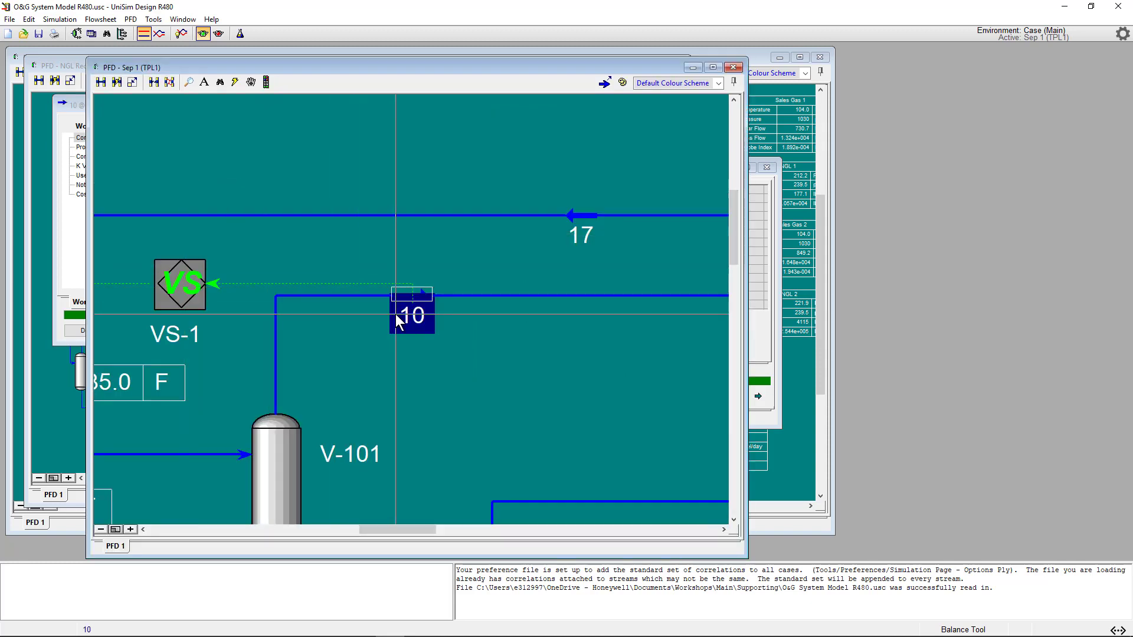
scroll(421, 315, down, 1)
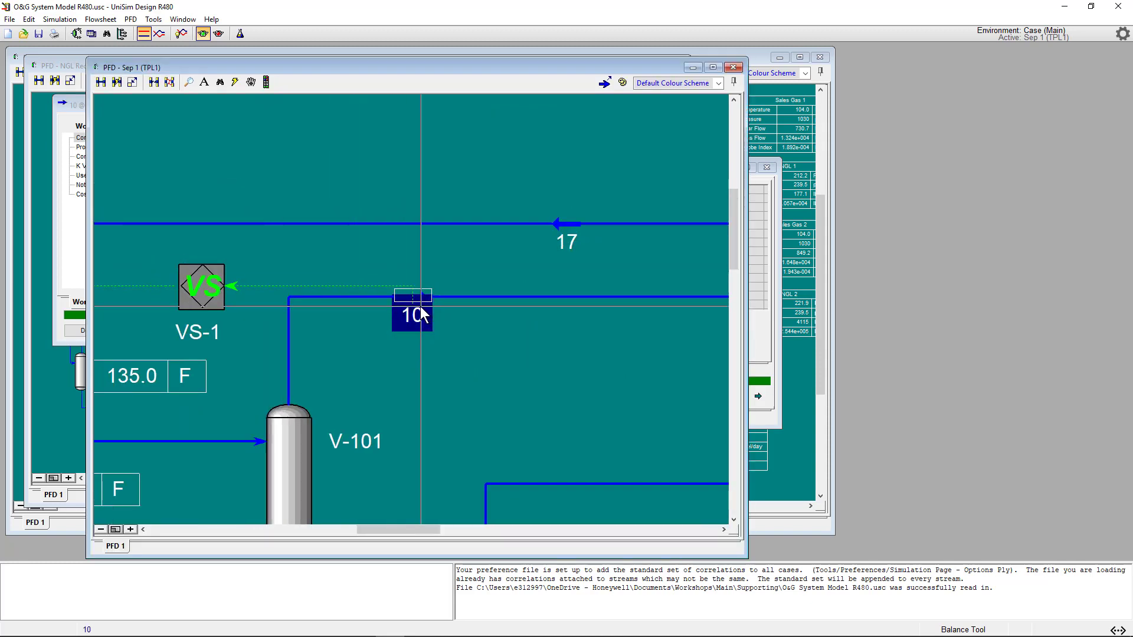
scroll(421, 314, down, 2)
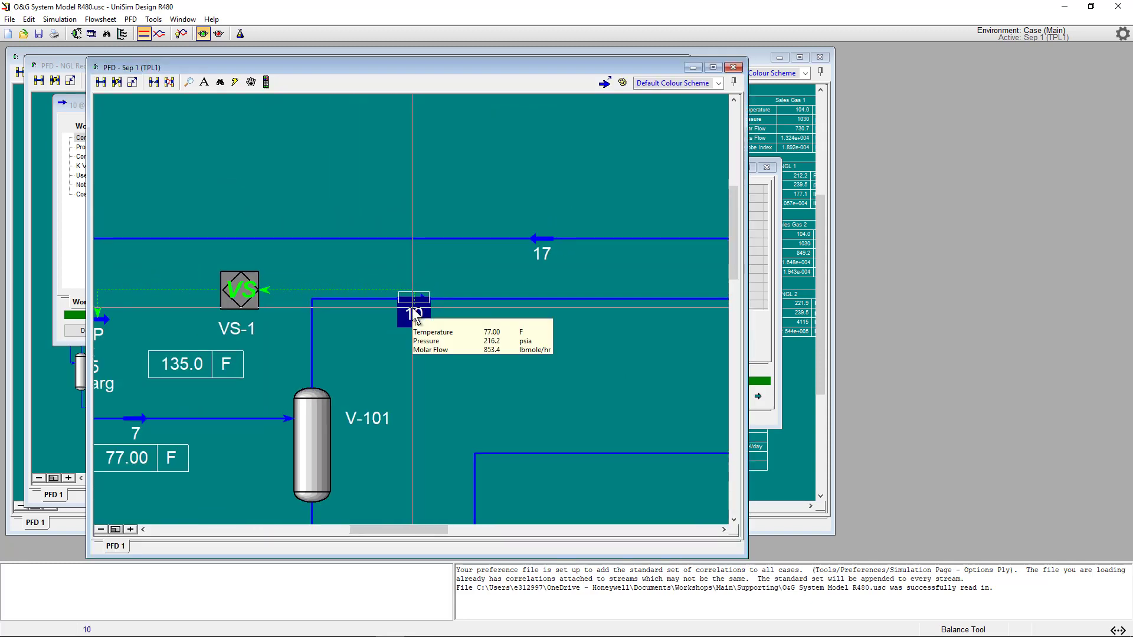
click(733, 67)
click(312, 105)
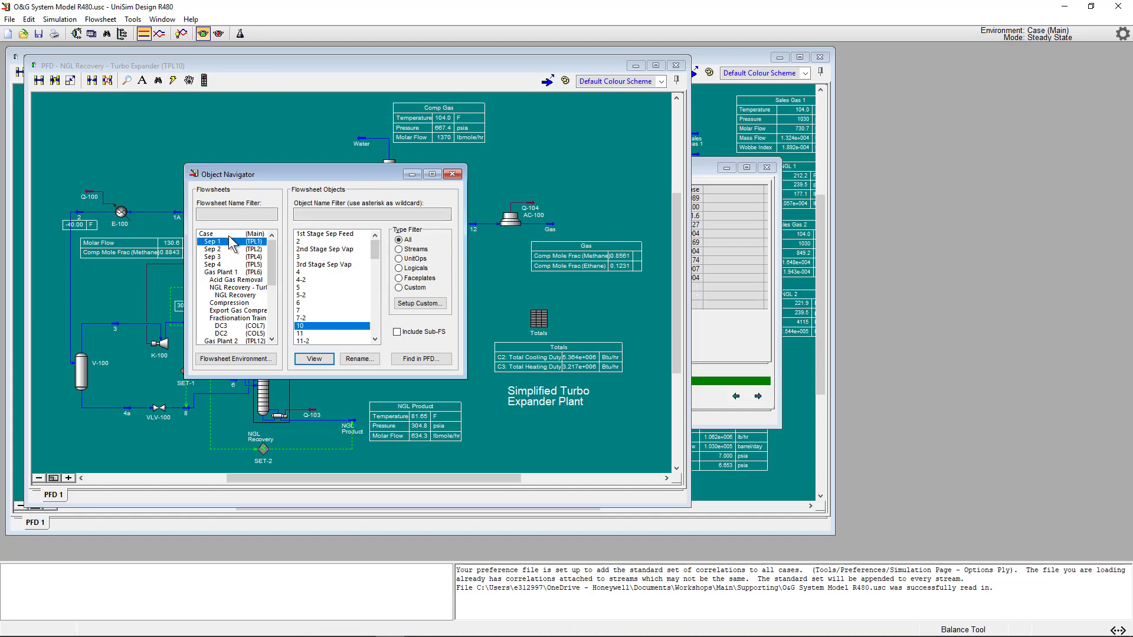
click(245, 235)
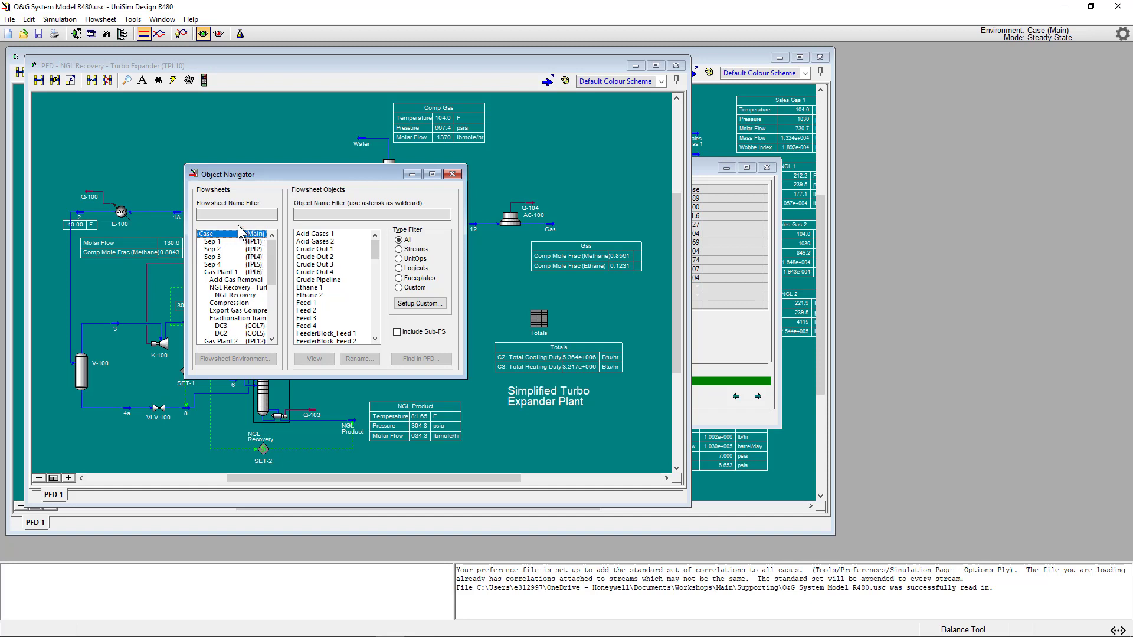
click(401, 331)
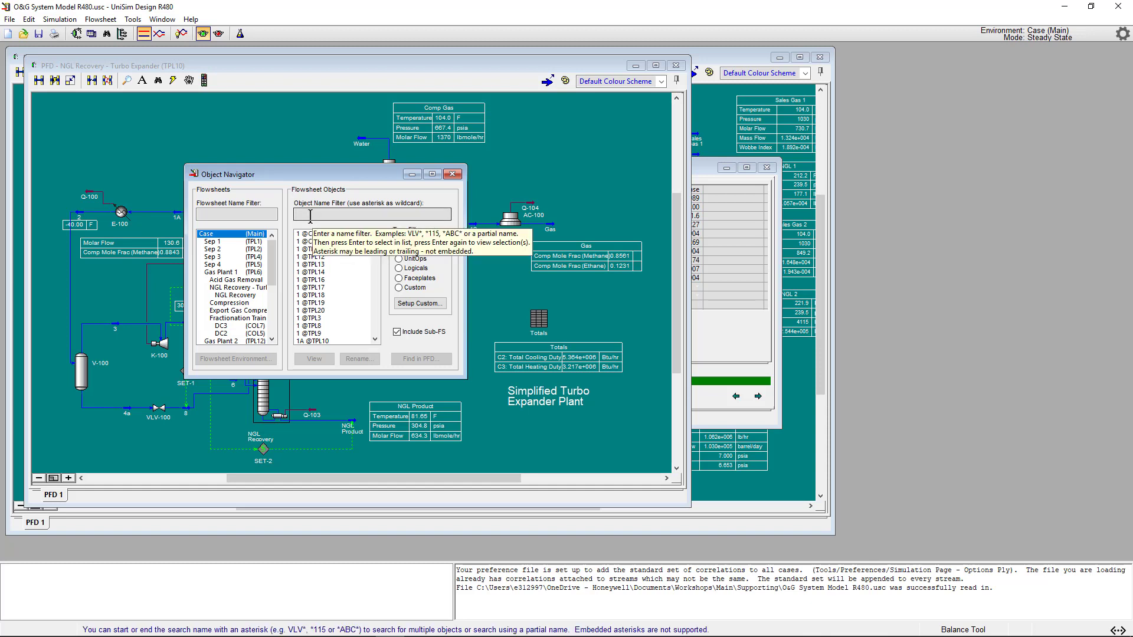
click(310, 216)
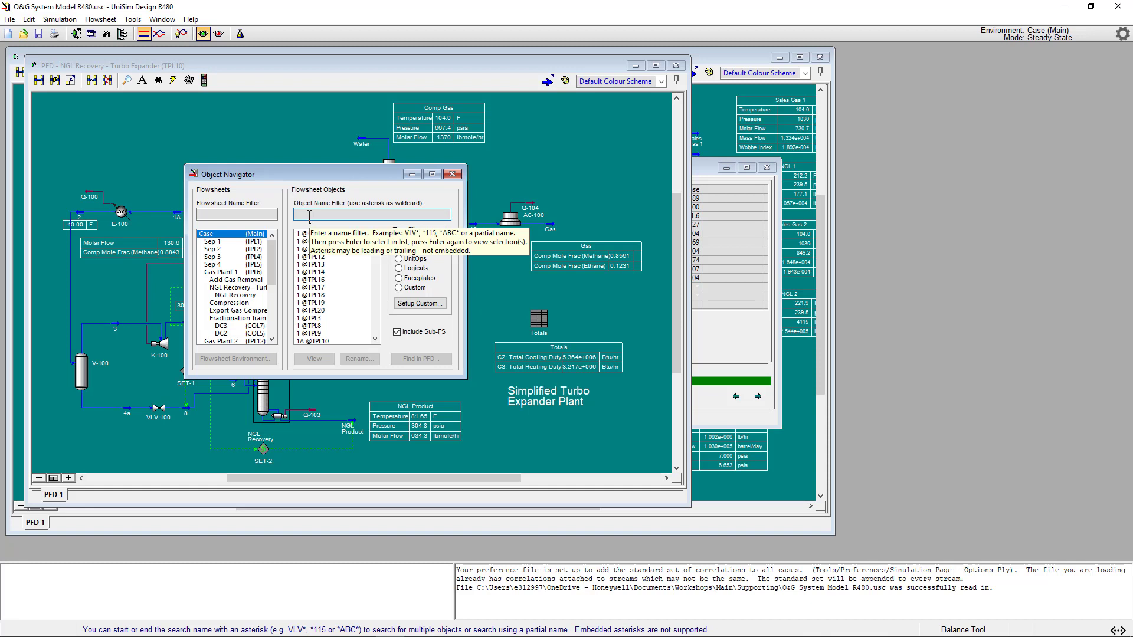
text(K)
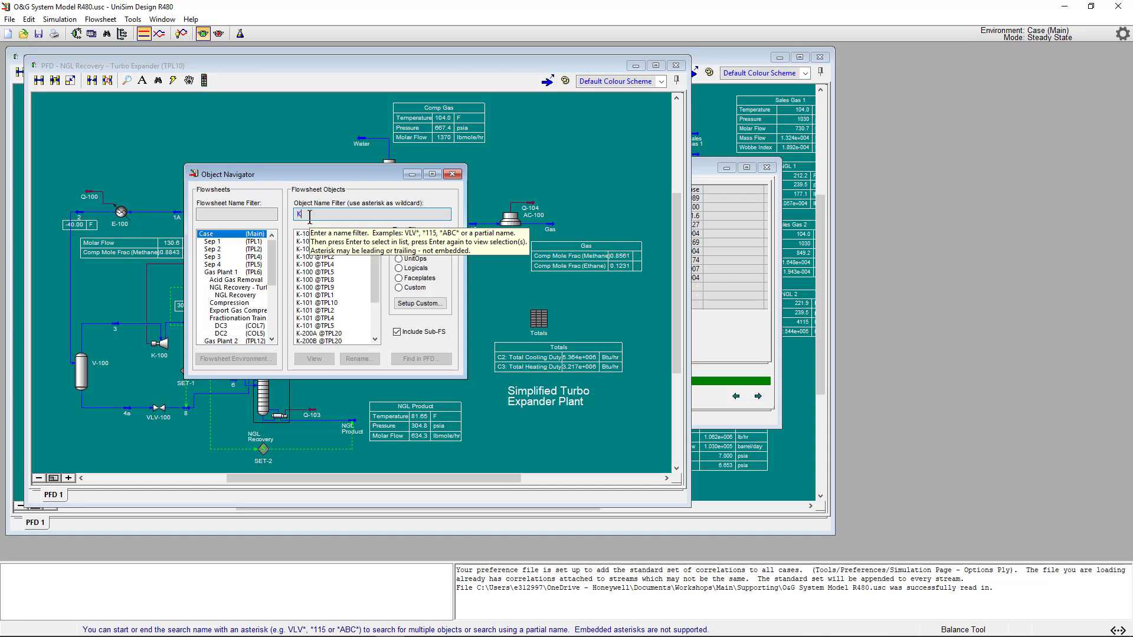
text(-)
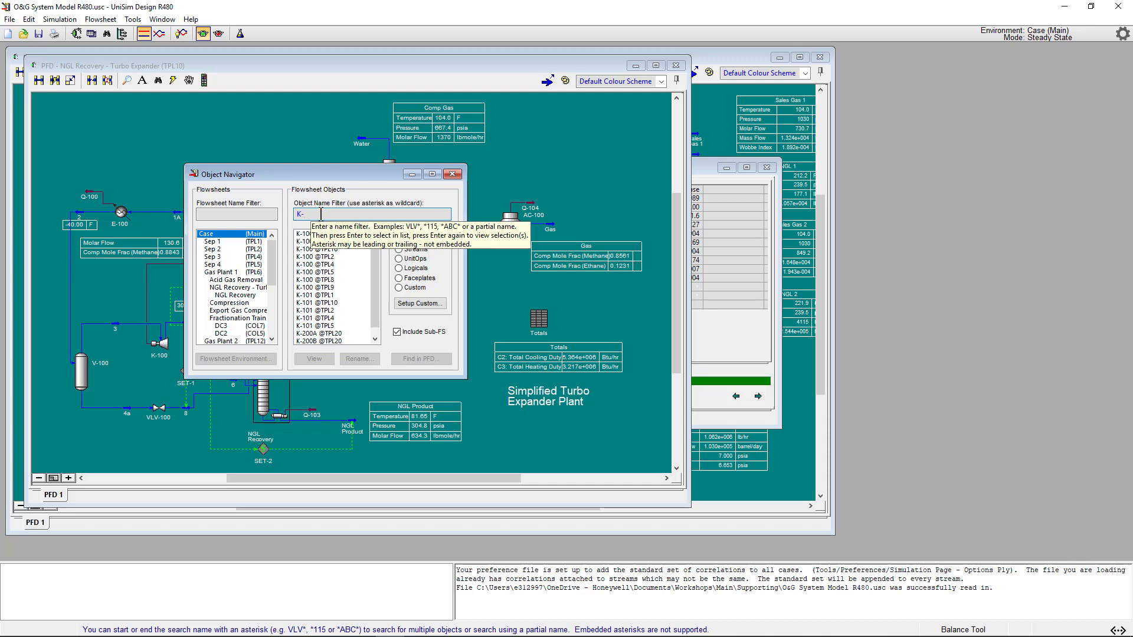
text(200)
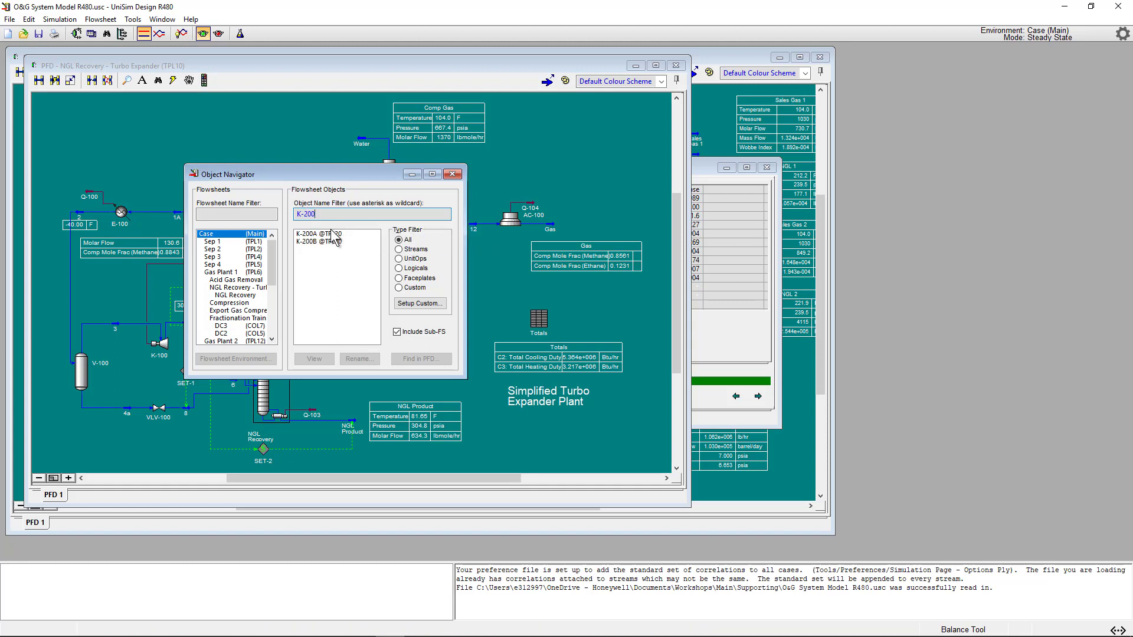
click(335, 234)
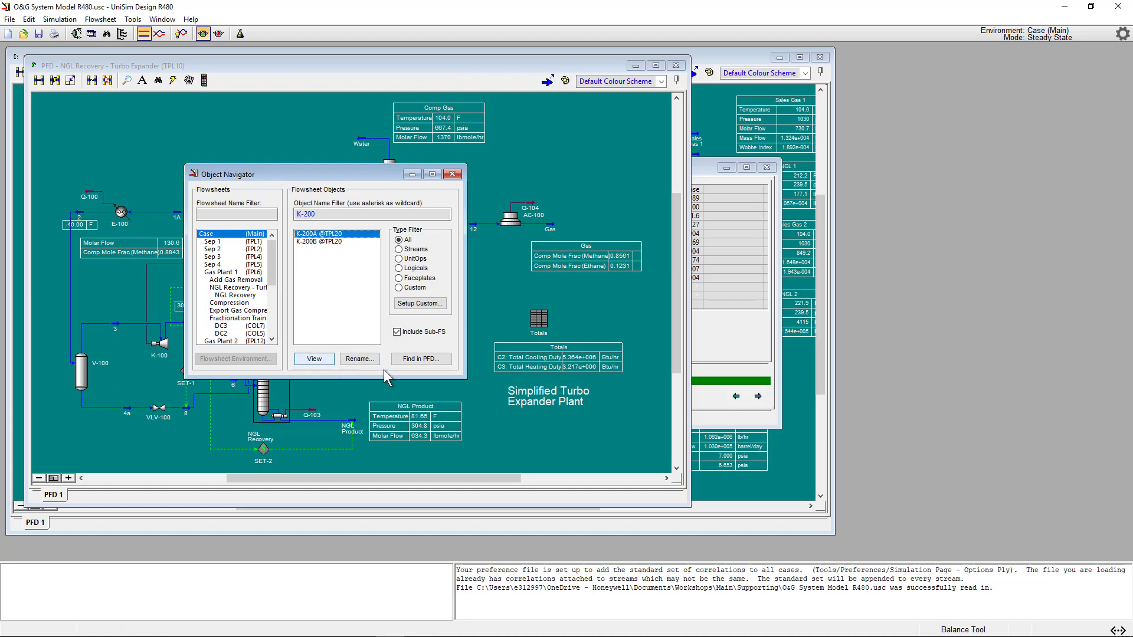
click(417, 358)
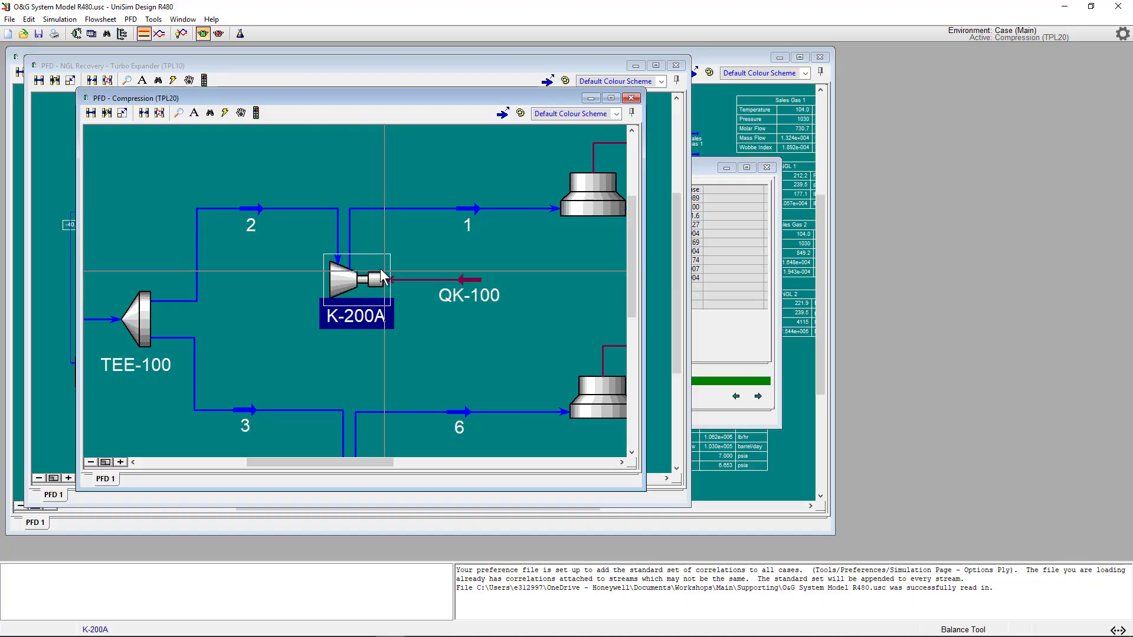
mouse_move(367, 260)
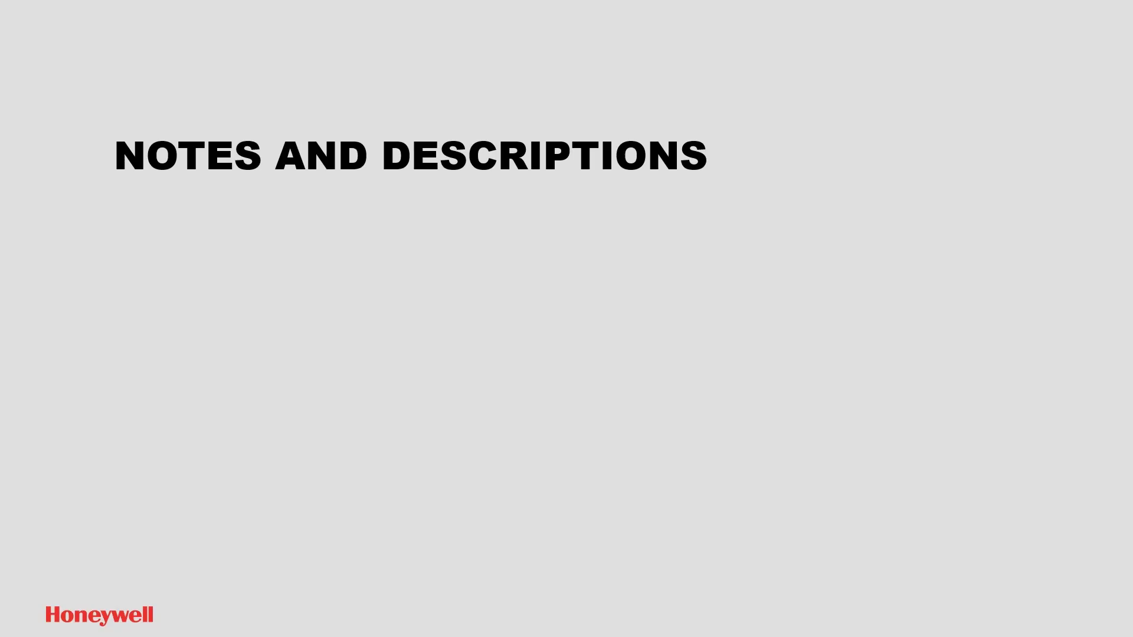
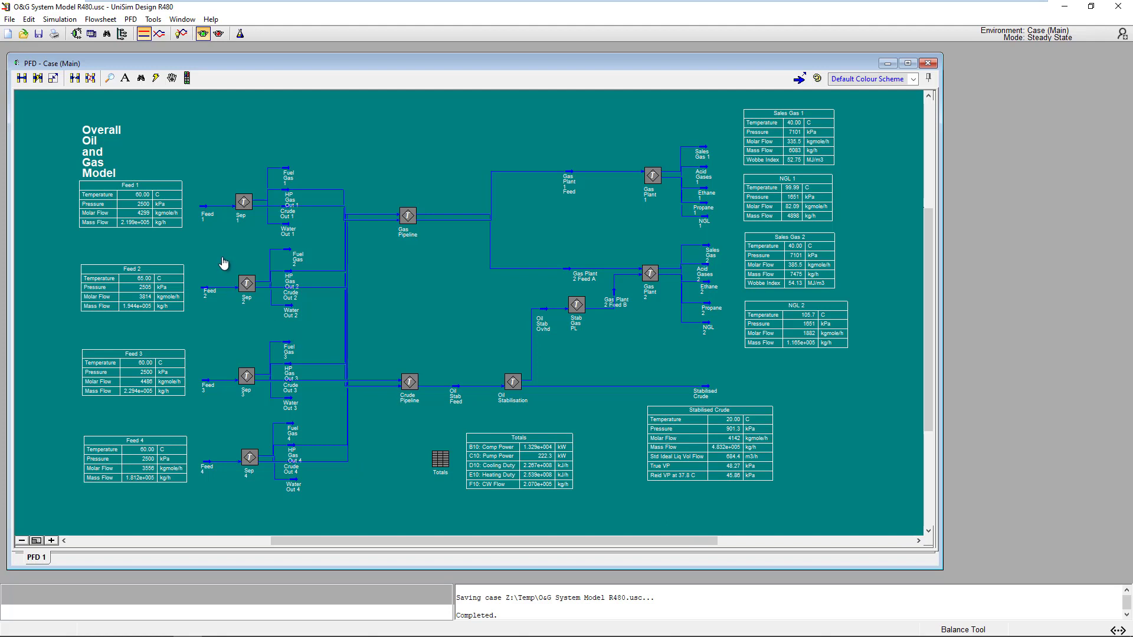
Open the notes of stream Feed 1 from the main PFD and make the word "Changed" bold
click(202, 208)
double_click(202, 208)
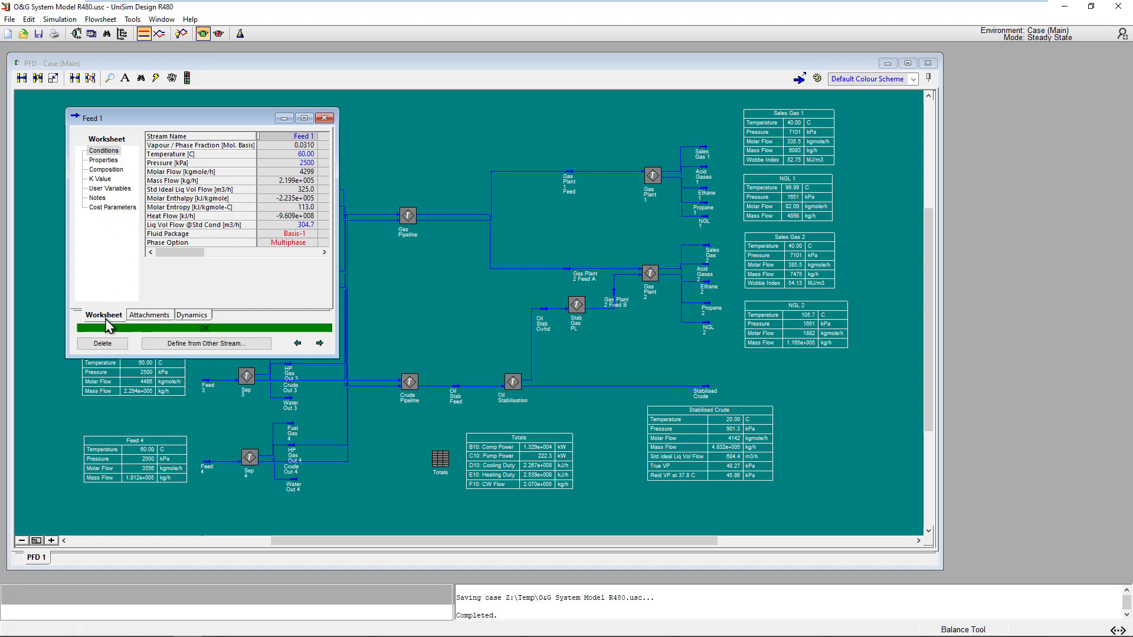
click(98, 198)
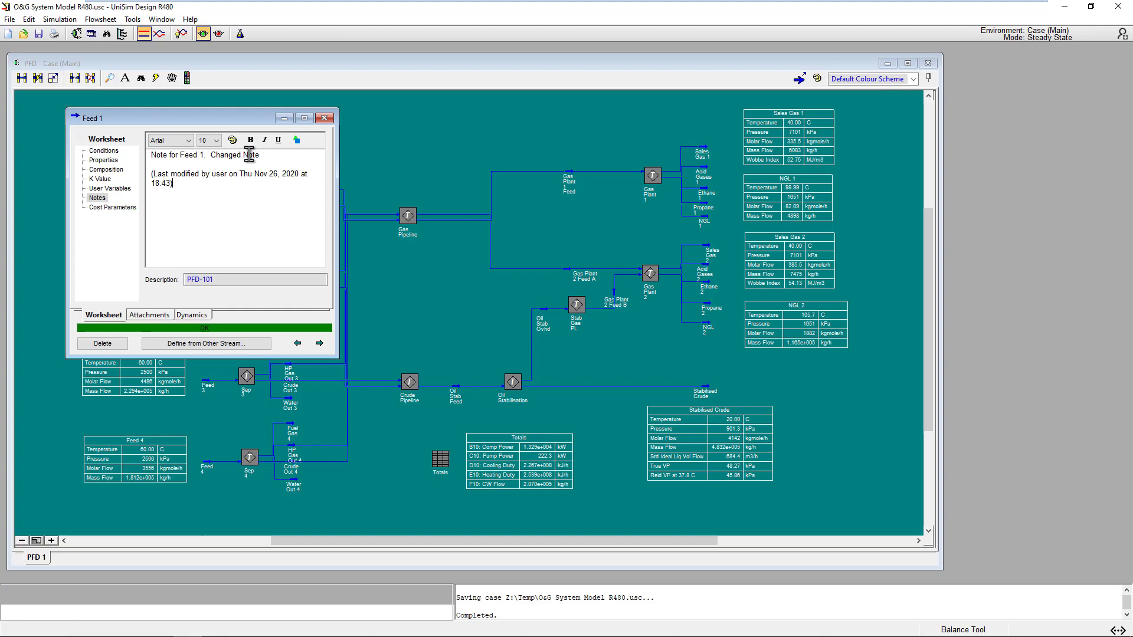
double_click(222, 155)
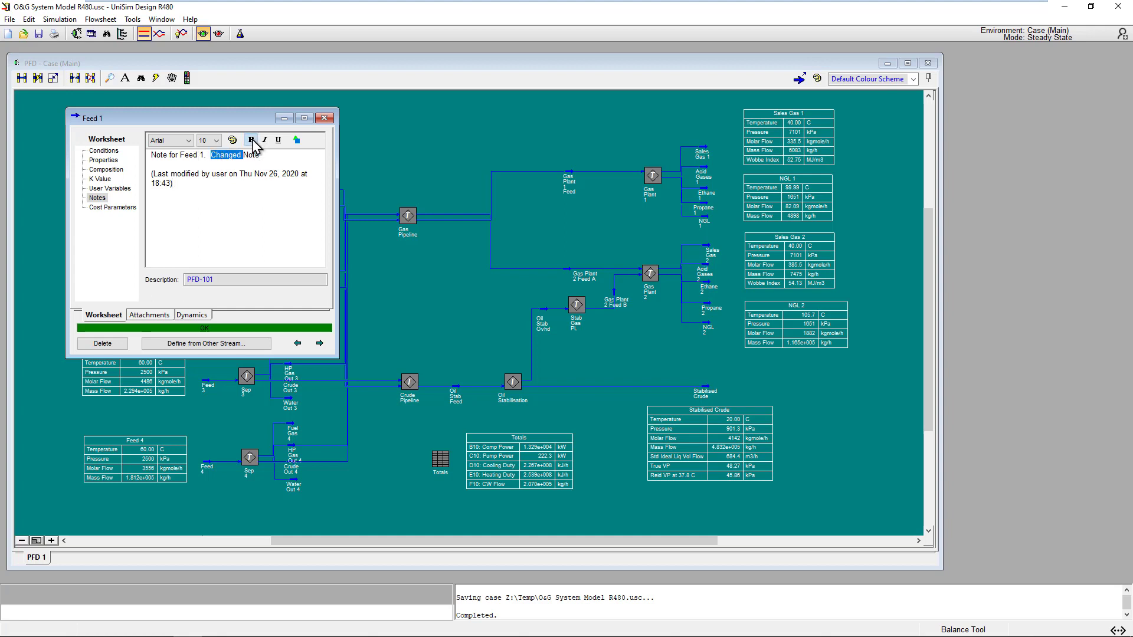
click(250, 140)
Colour the word "Note" orange in Feed 1's note, and close the stream's property view
double_click(159, 155)
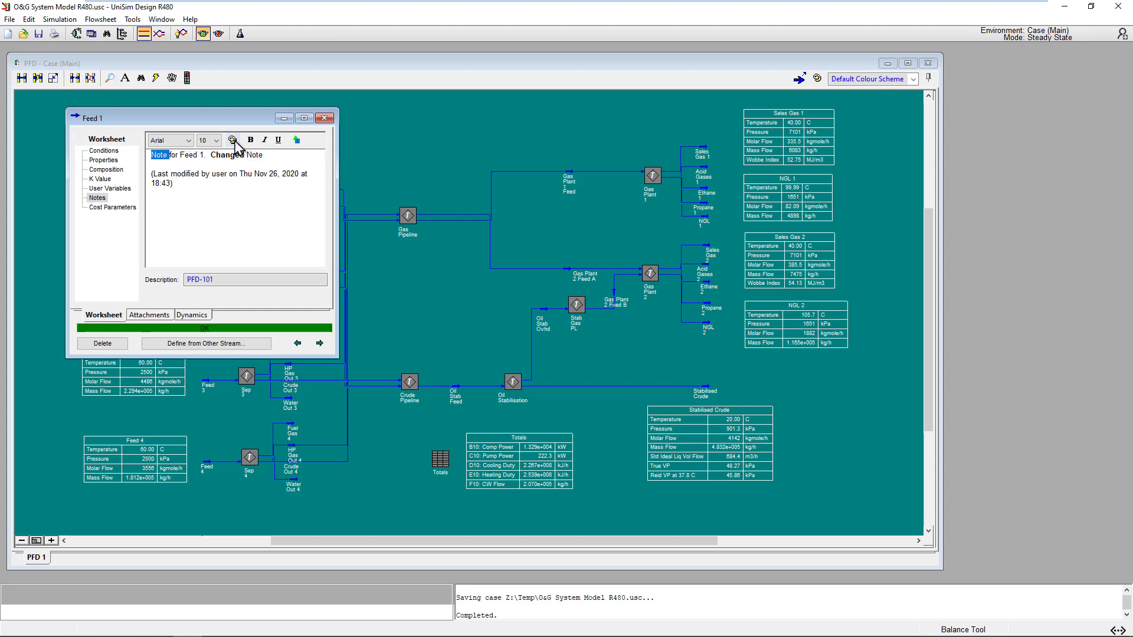
click(232, 140)
click(30, 99)
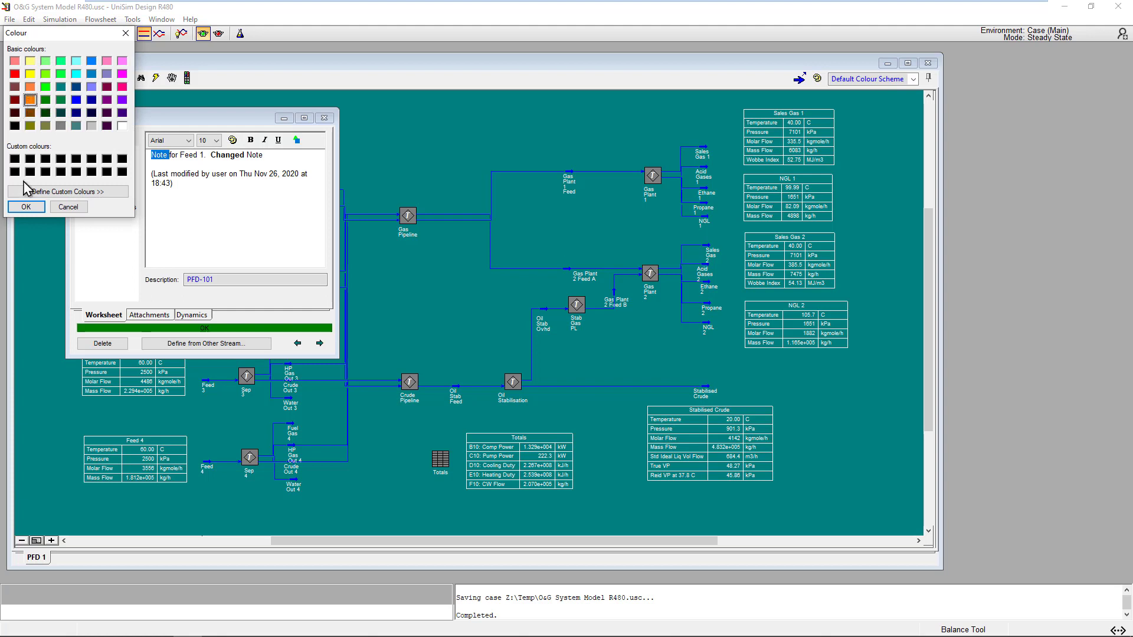
click(21, 207)
click(203, 200)
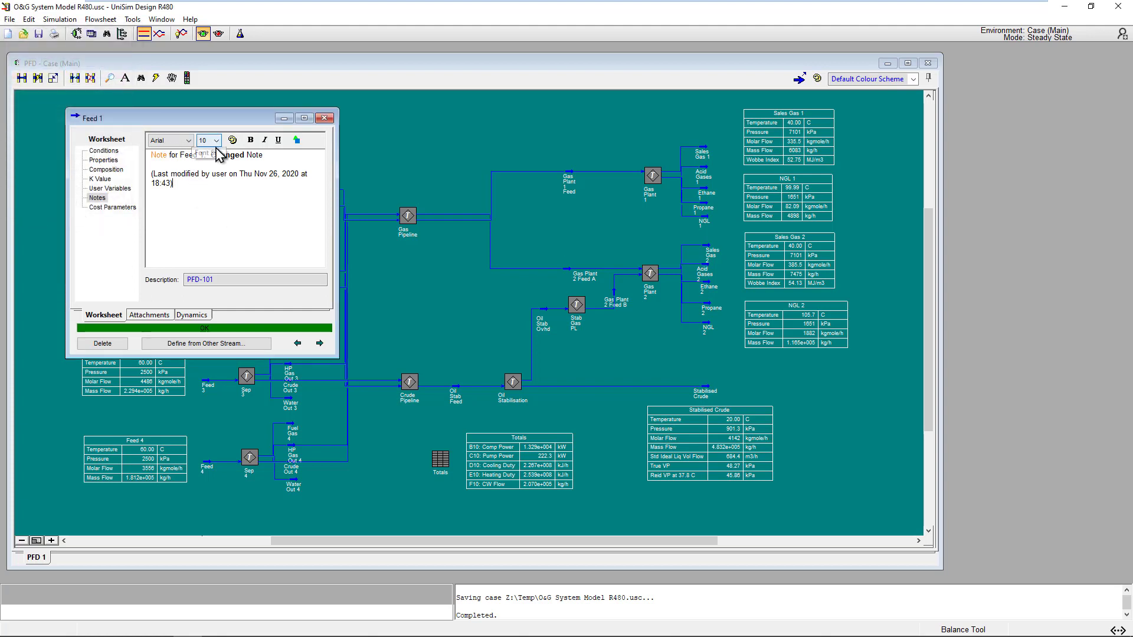
click(324, 118)
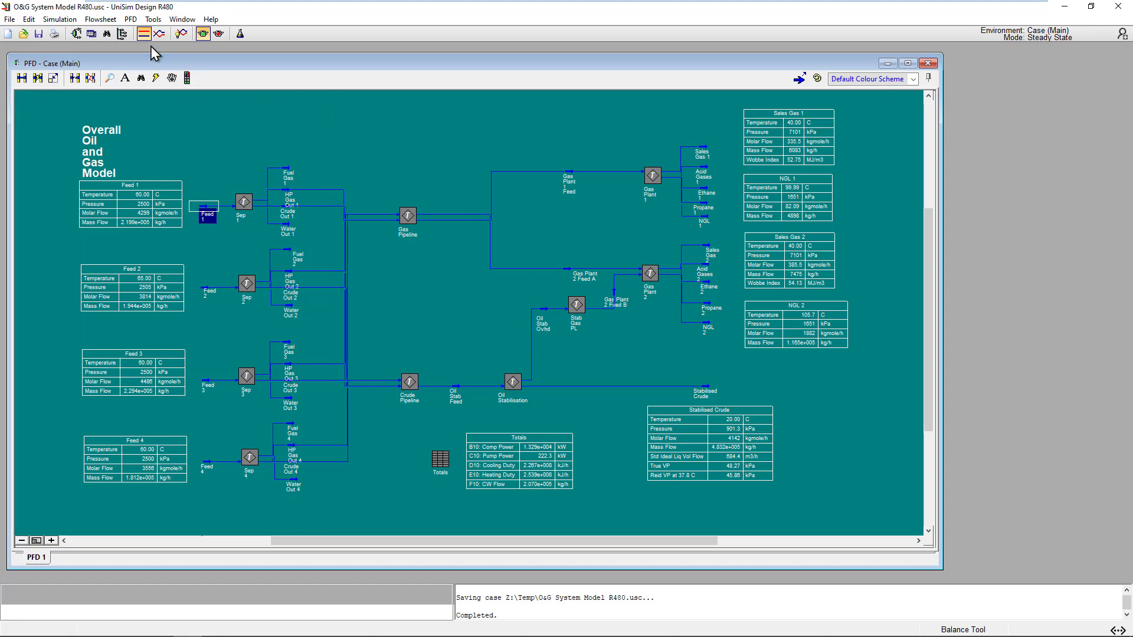
Open the Notes Manager and read the notes stored for stream Feed 1 and for the simulation Case
click(98, 19)
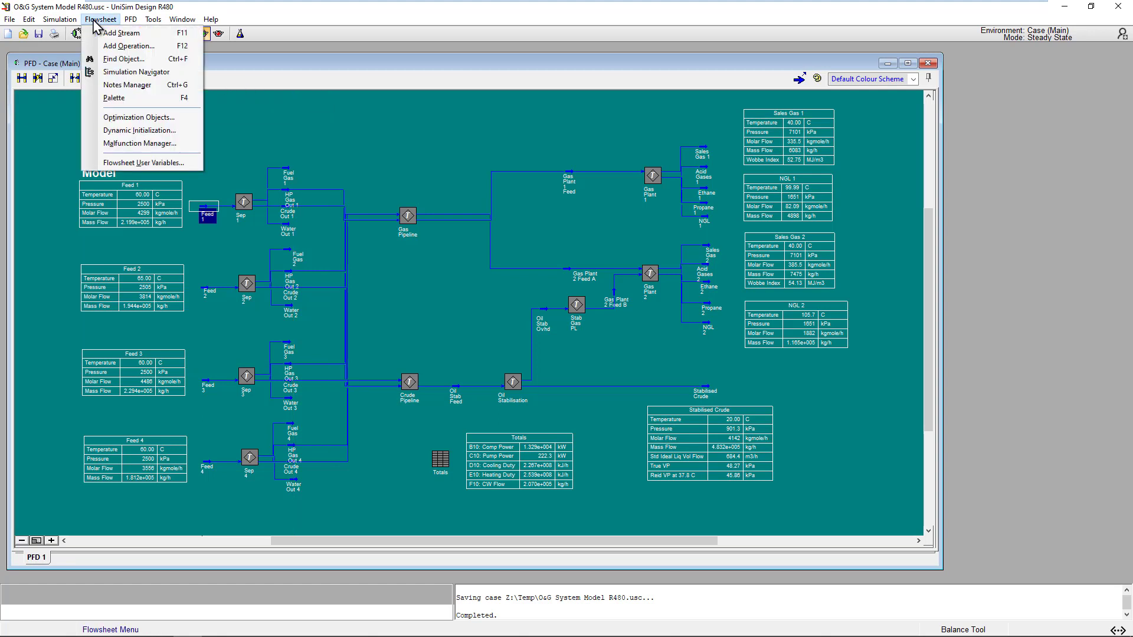
click(136, 86)
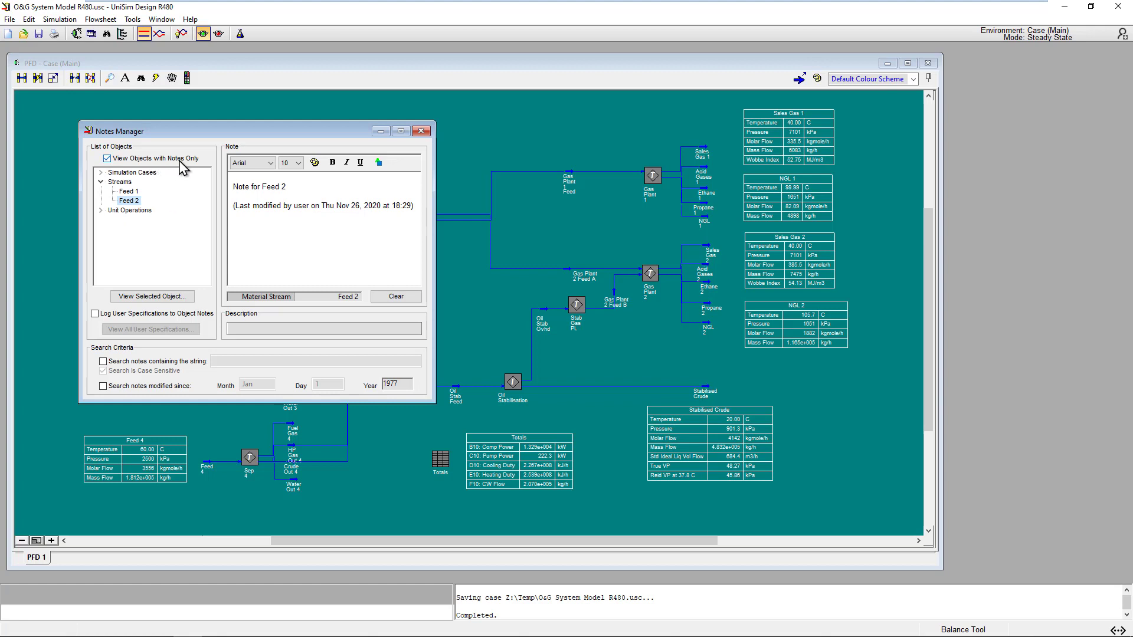
click(125, 191)
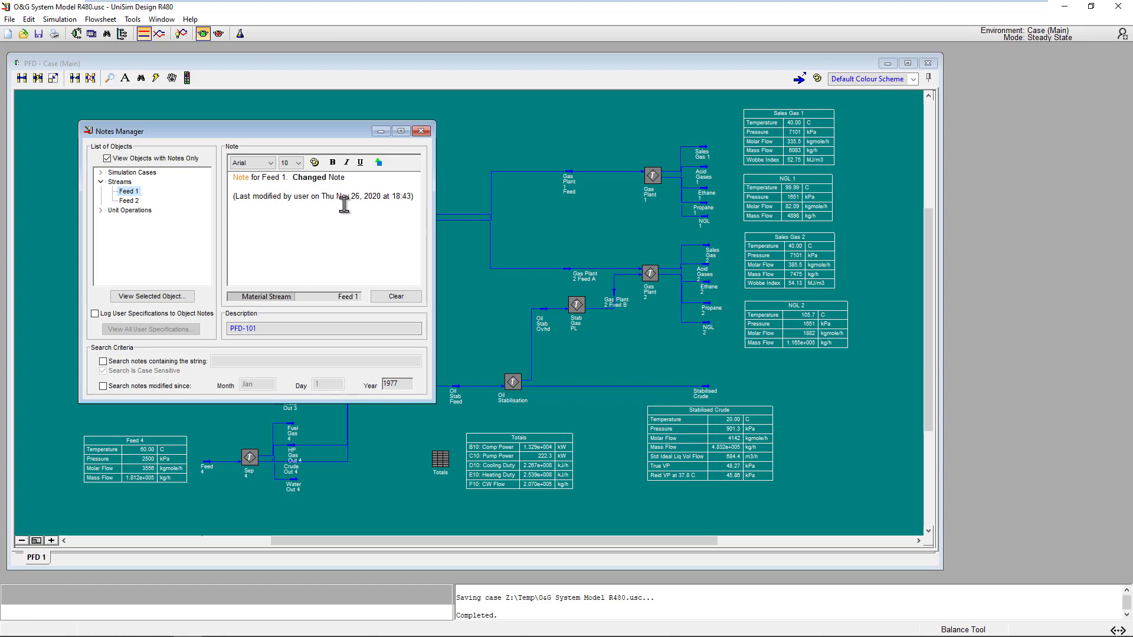
click(100, 172)
click(127, 181)
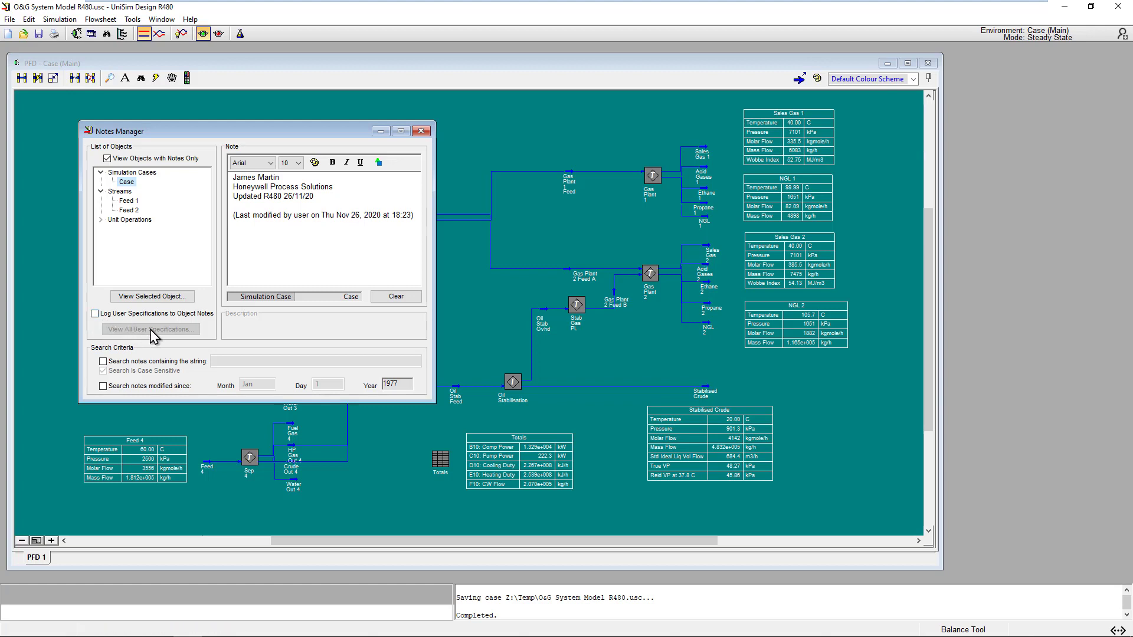
Enable logging of user specifications to object notes, and open stream Feed 3's property view beside the Notes Manager
click(95, 314)
drag(254, 139, 611, 161)
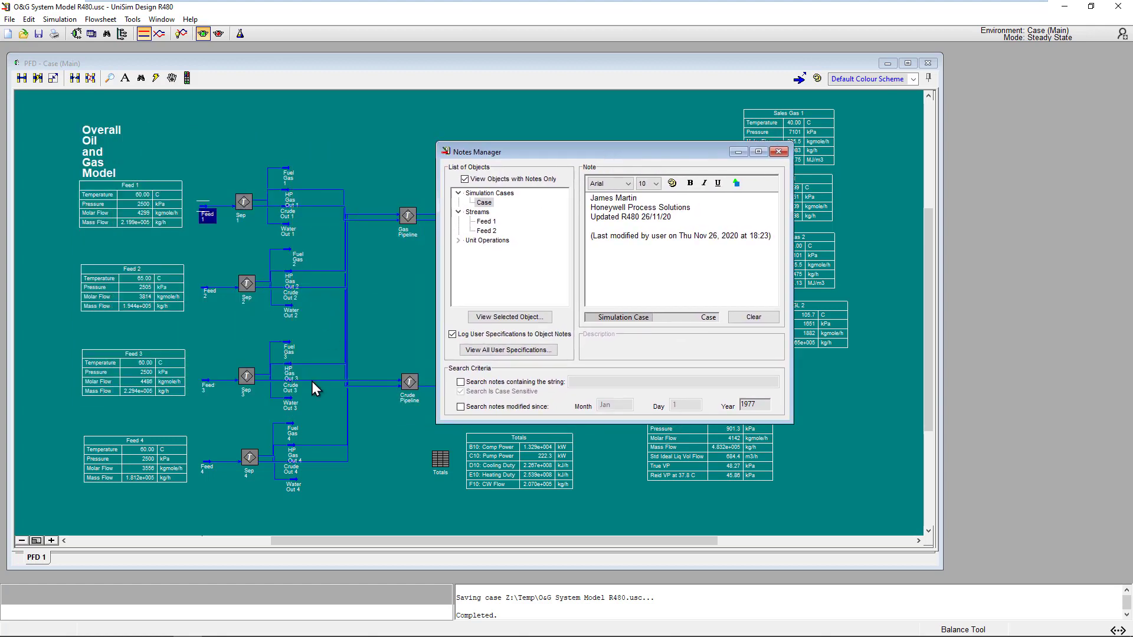
double_click(205, 383)
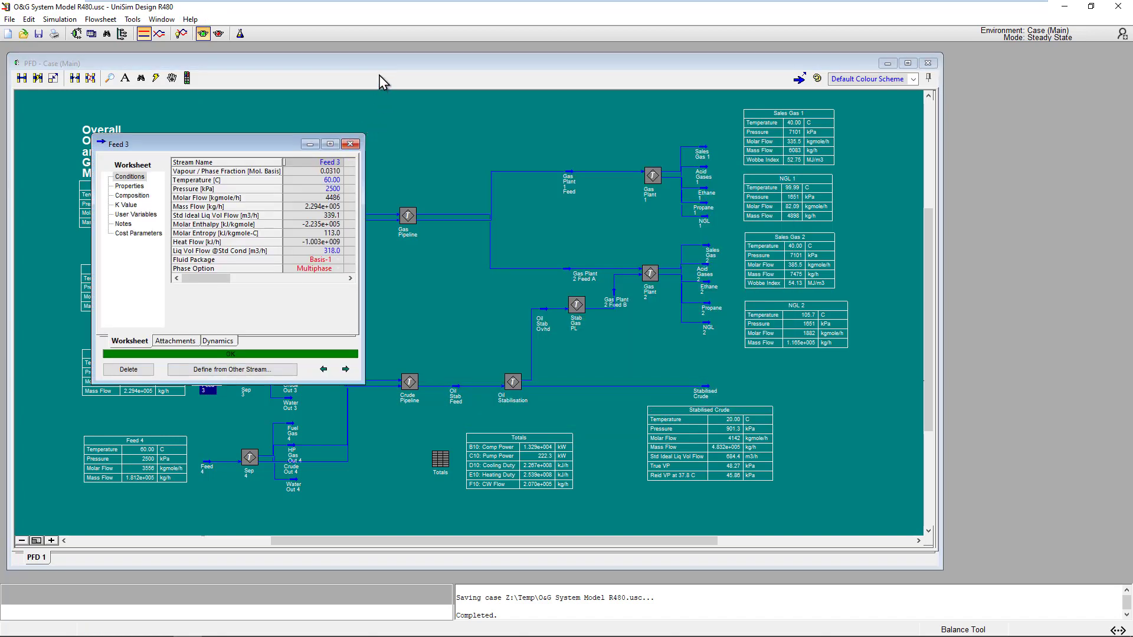
drag(390, 64, 413, 359)
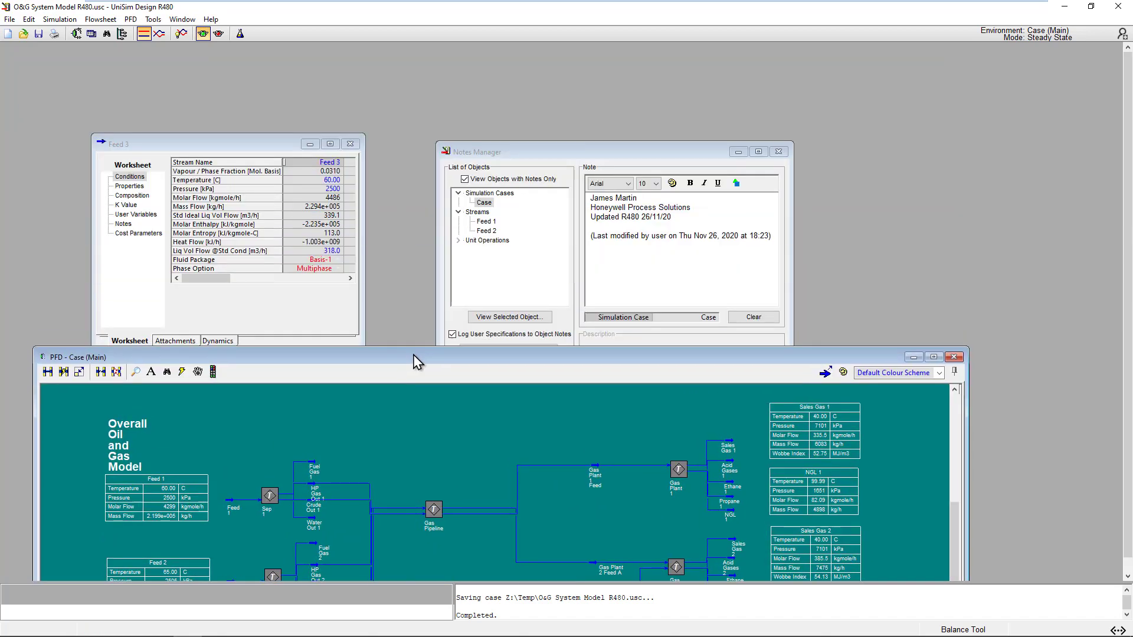
click(500, 147)
drag(500, 148, 471, 143)
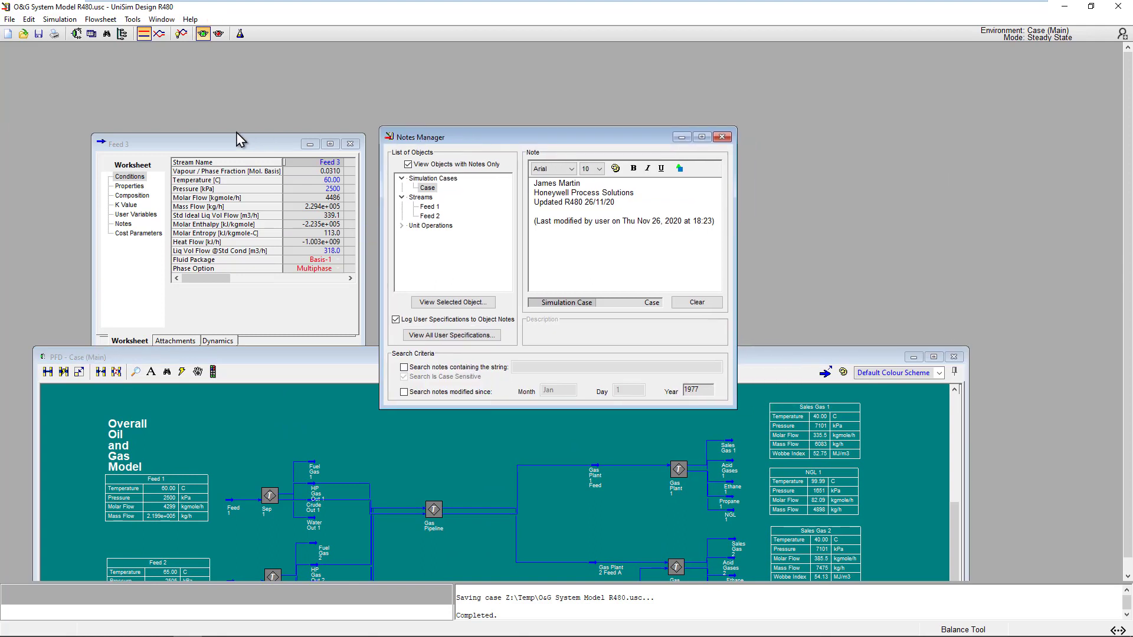
drag(255, 155, 253, 131)
Set Feed 3's temperature to 65 C and view the stream's logged note in the Notes Manager
click(332, 156)
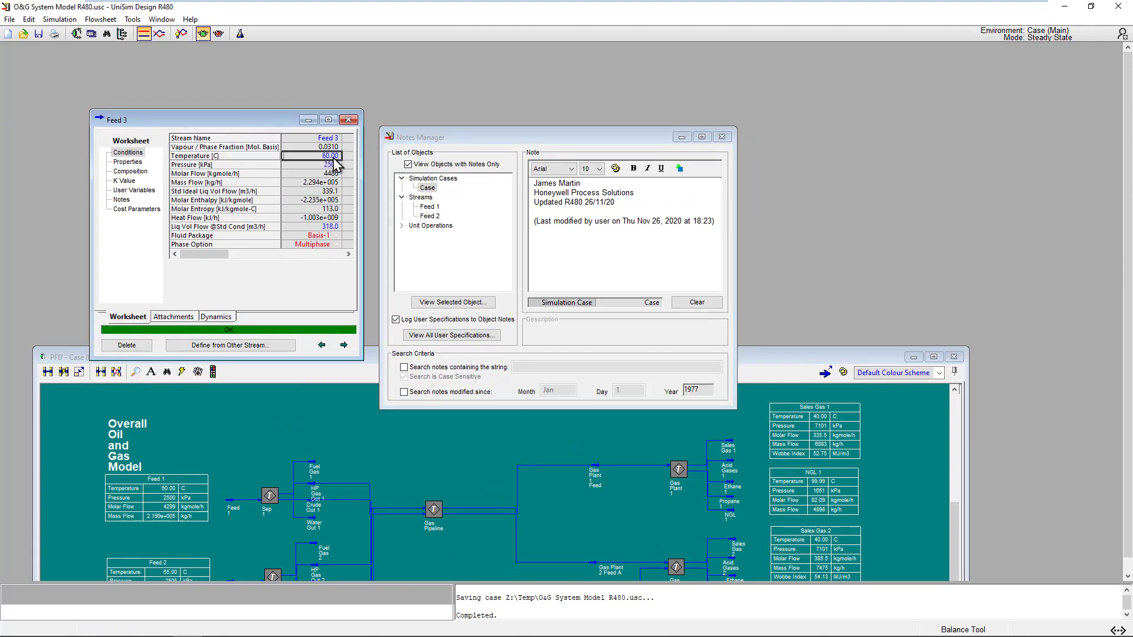
text(6)
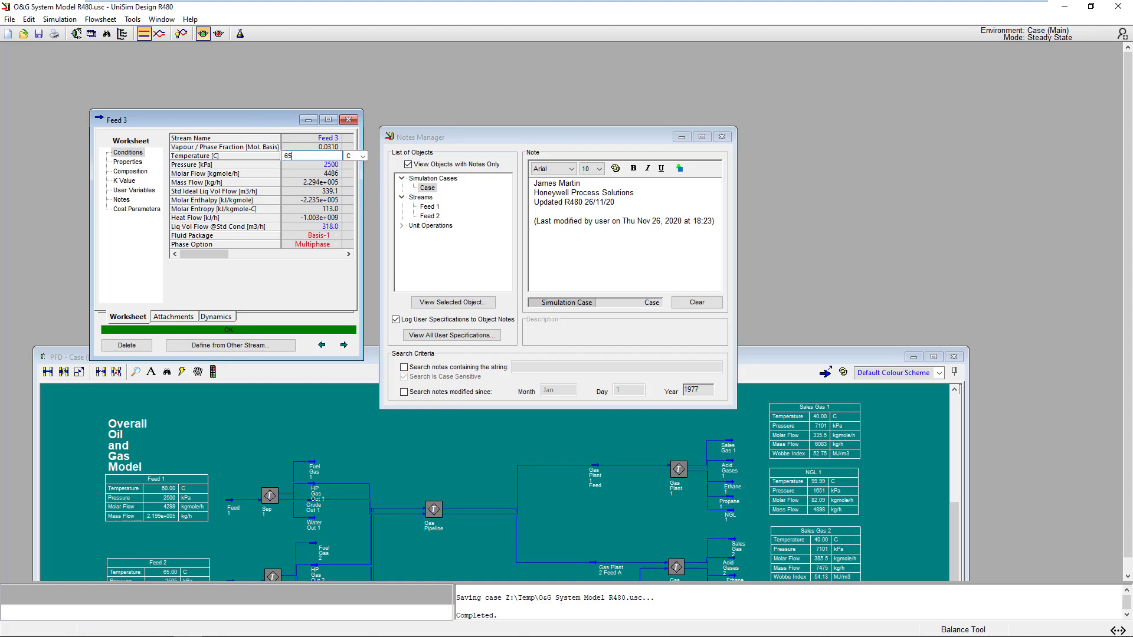
text(5)
key(Return)
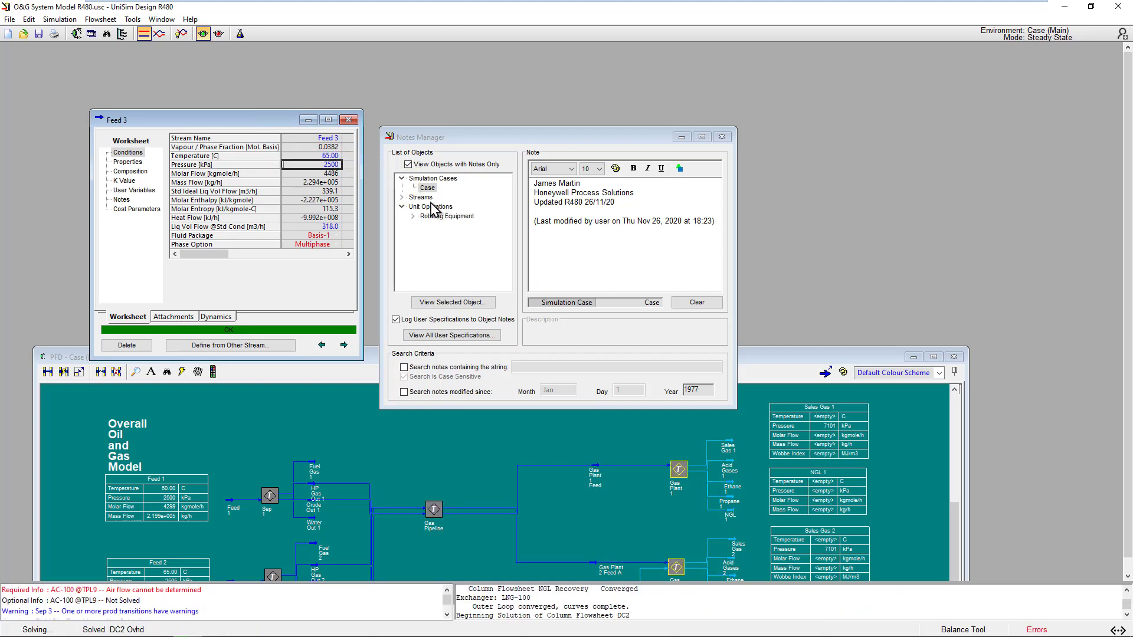
click(402, 198)
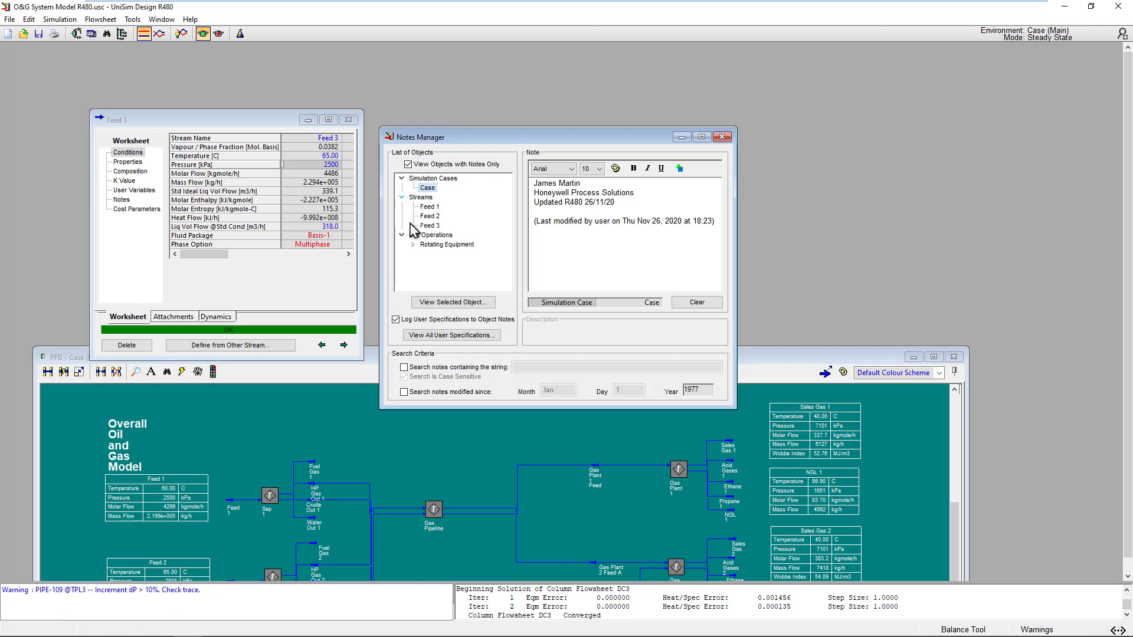
click(429, 225)
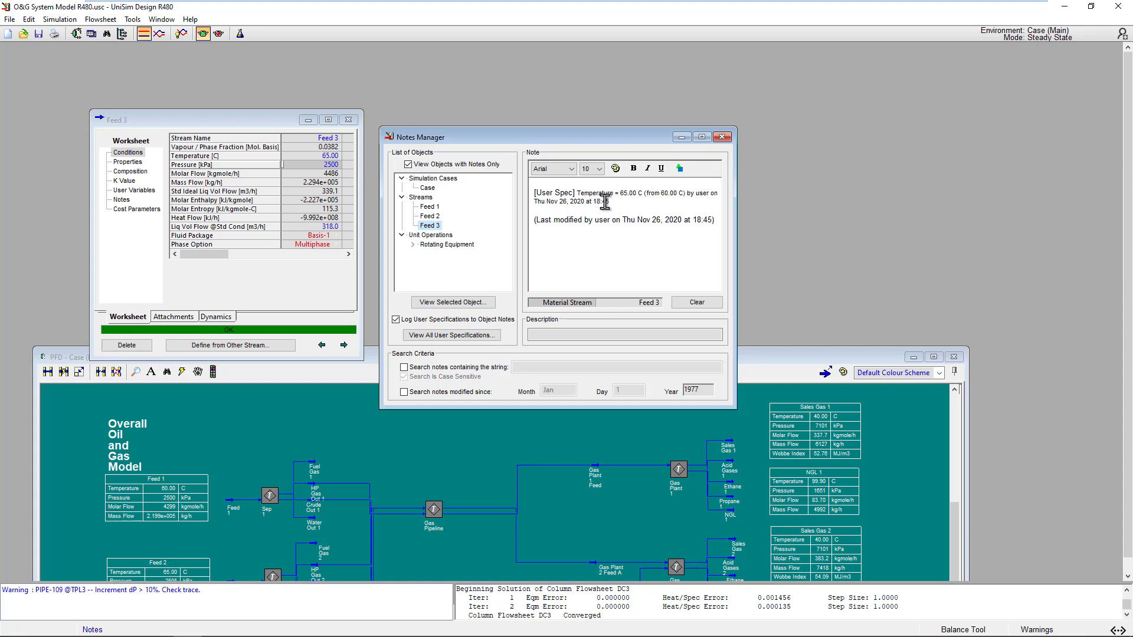
Set Feed 3's pressure to 2505 kPa, and review the list of all user specifications before closing it
click(324, 166)
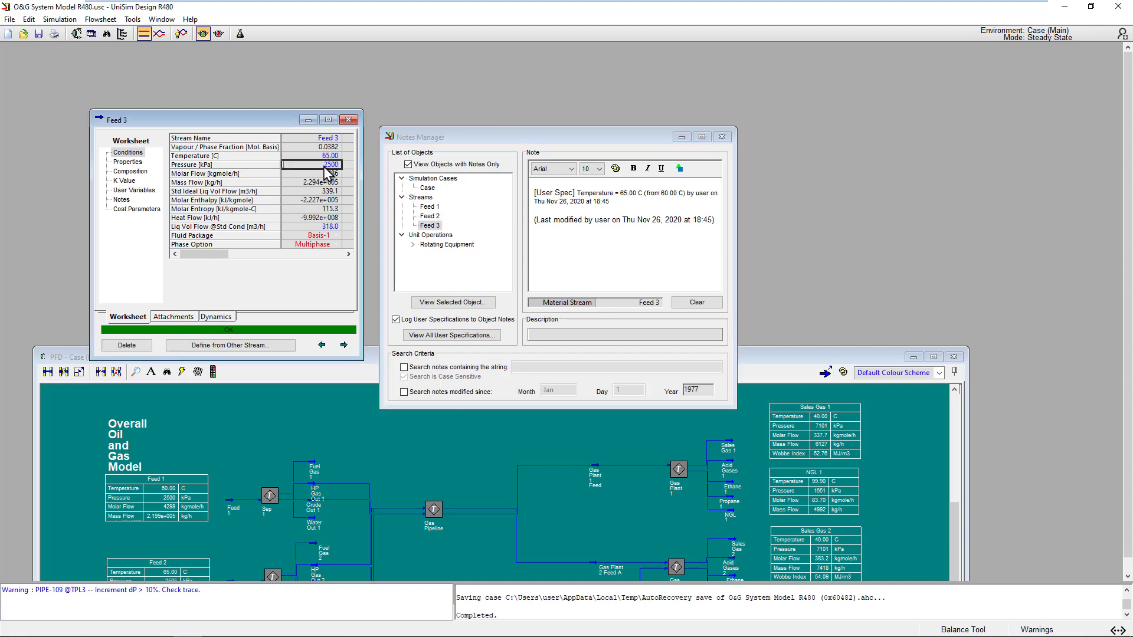
text(2)
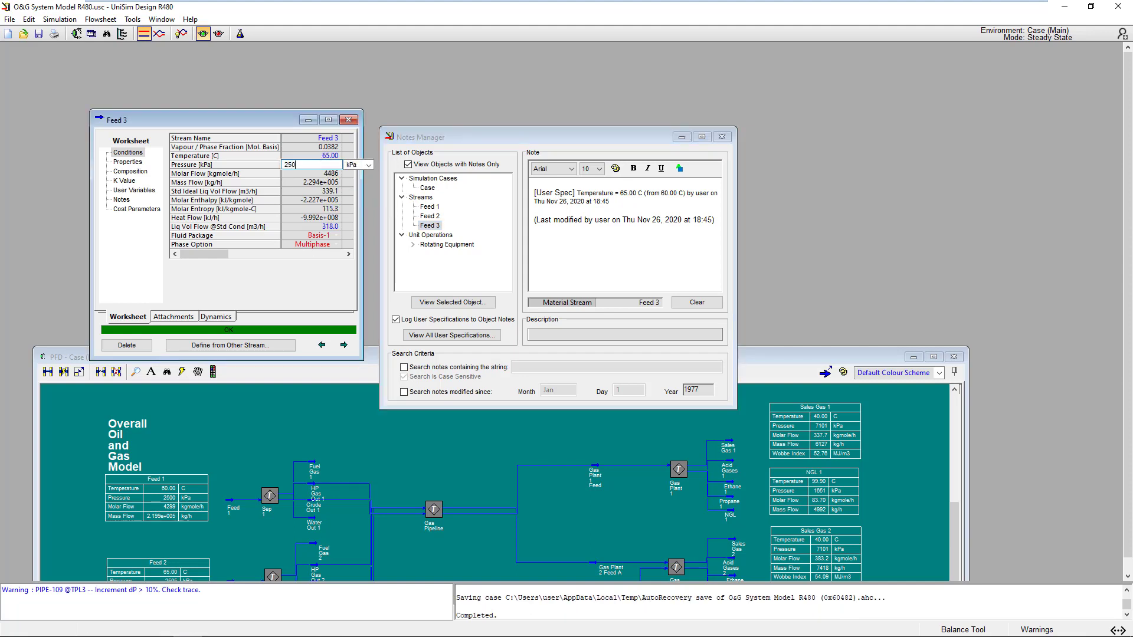
key(Return)
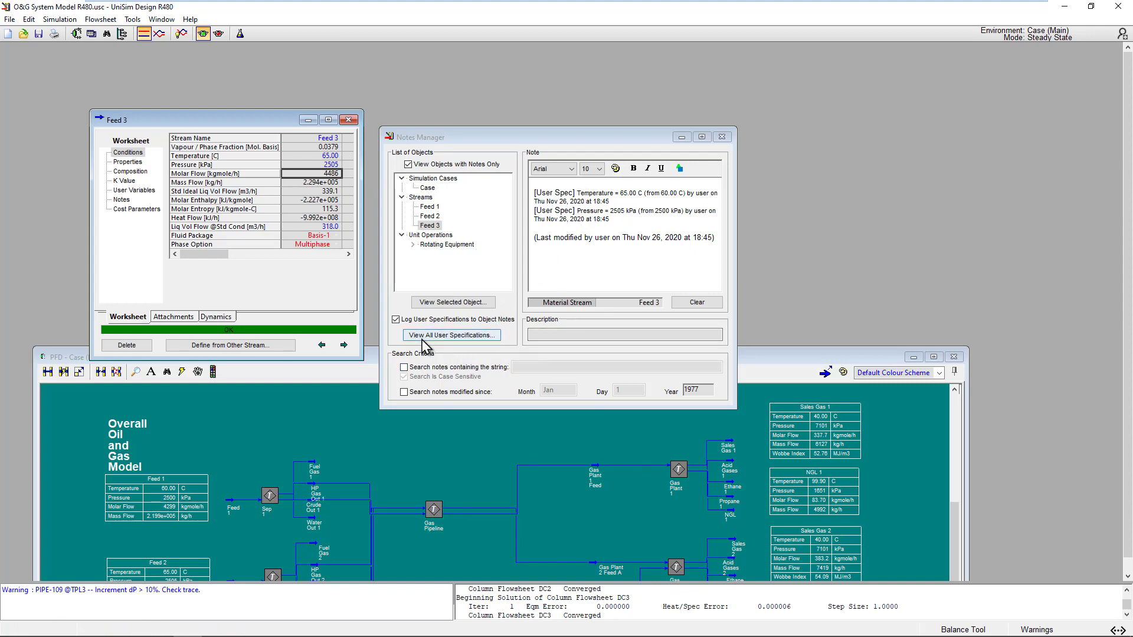
click(440, 338)
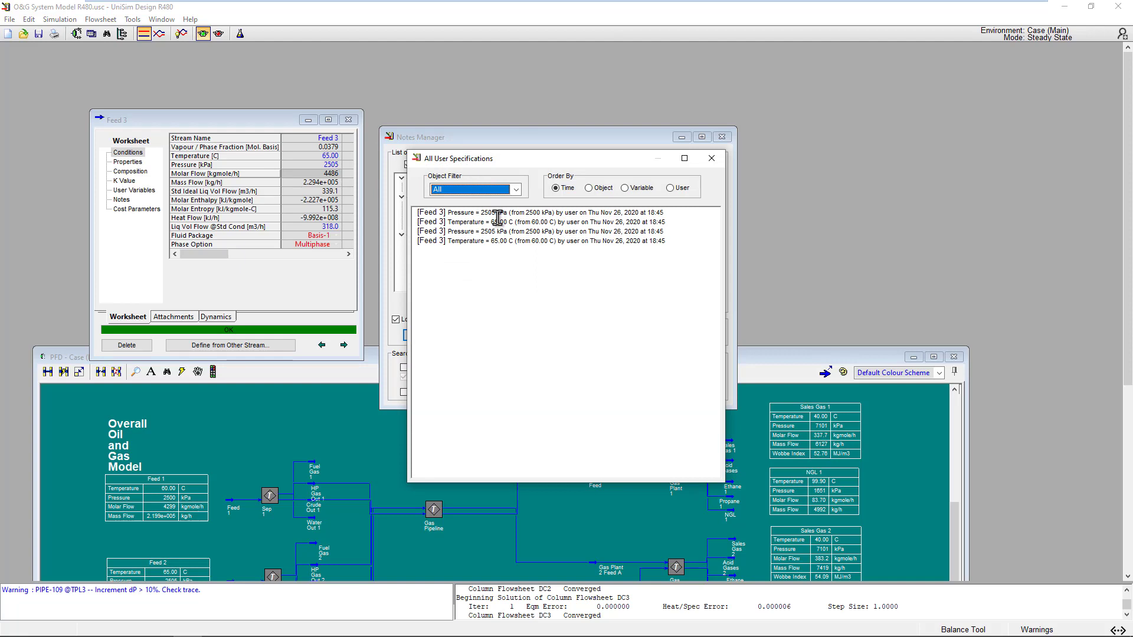
click(712, 159)
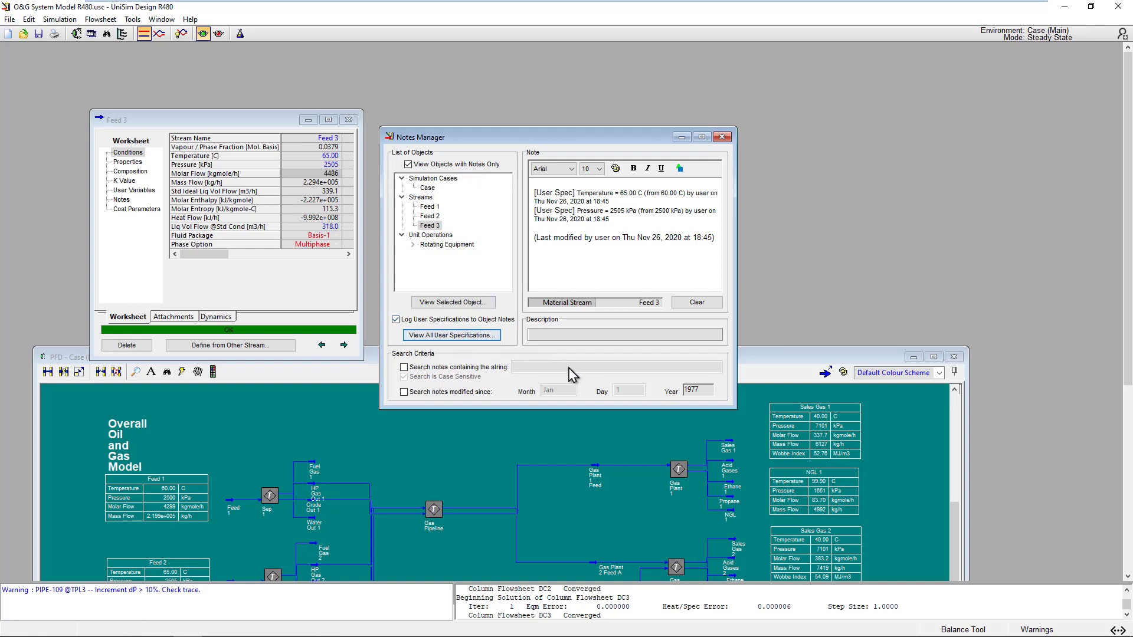
Select Feed 1 in the Notes Manager and re-enter the ending of its description so it reads PFD-101
click(432, 207)
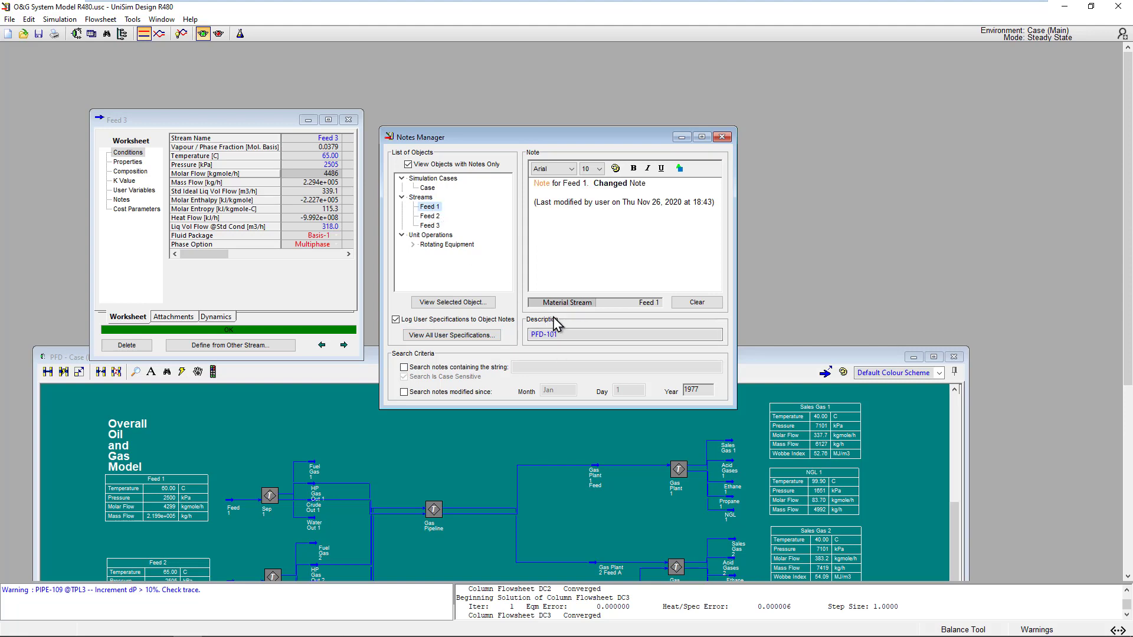
click(557, 334)
key(BackSpace)
key(BackSpace)
text(01)
click(413, 244)
click(444, 255)
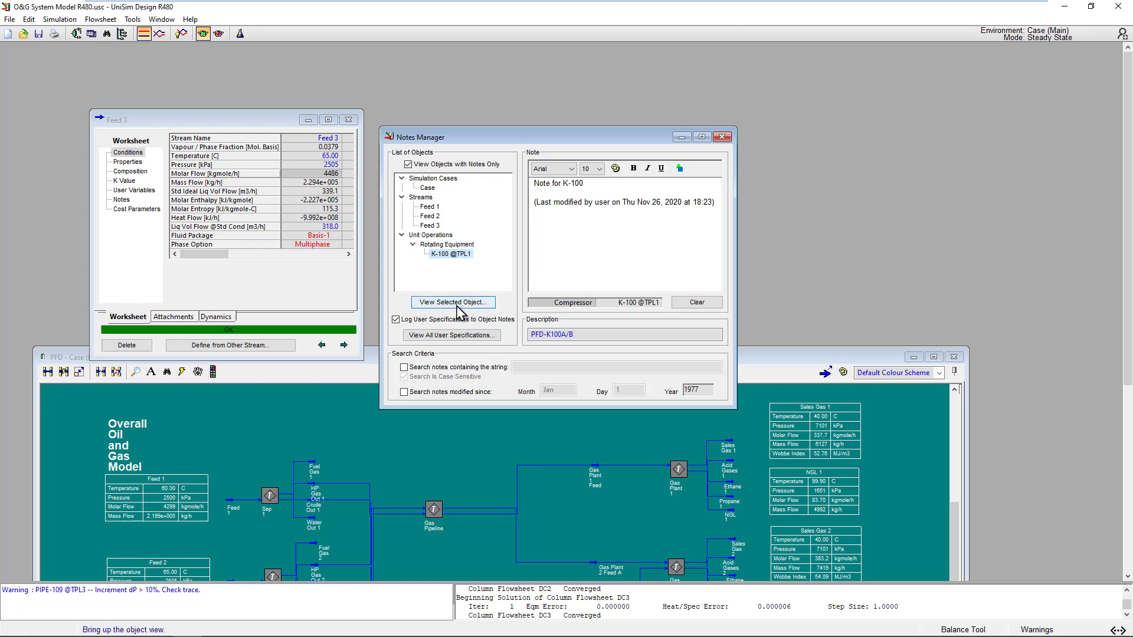
click(454, 303)
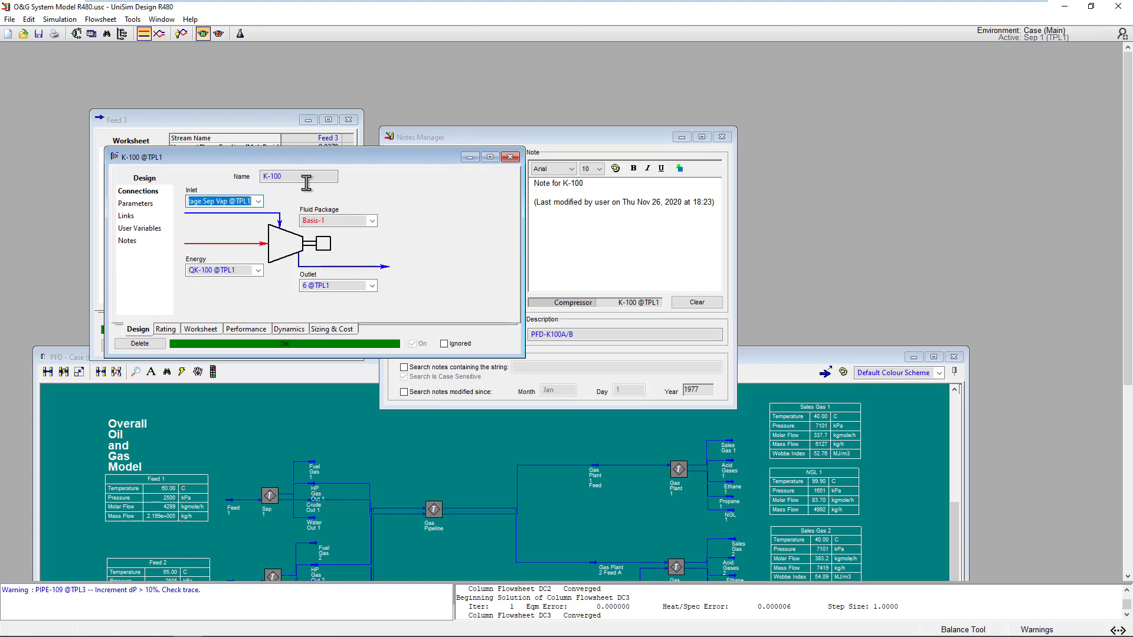
right_click(288, 159)
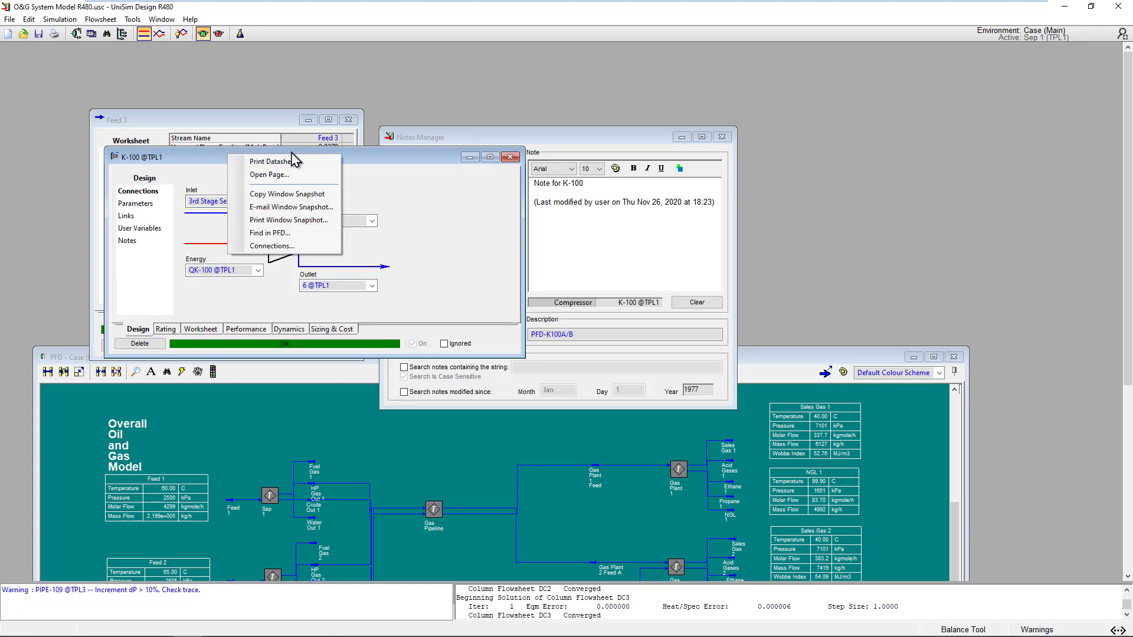
click(283, 234)
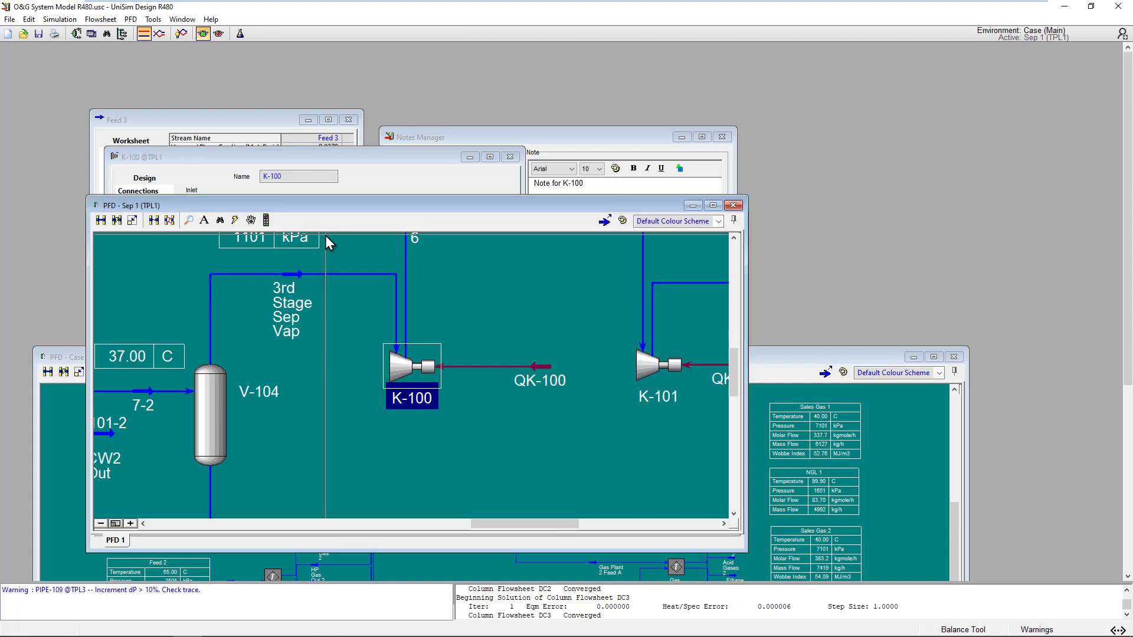
Read the note and description in K-100's property view, and return to the Sep 1 PFD with nothing selected
click(331, 156)
click(131, 241)
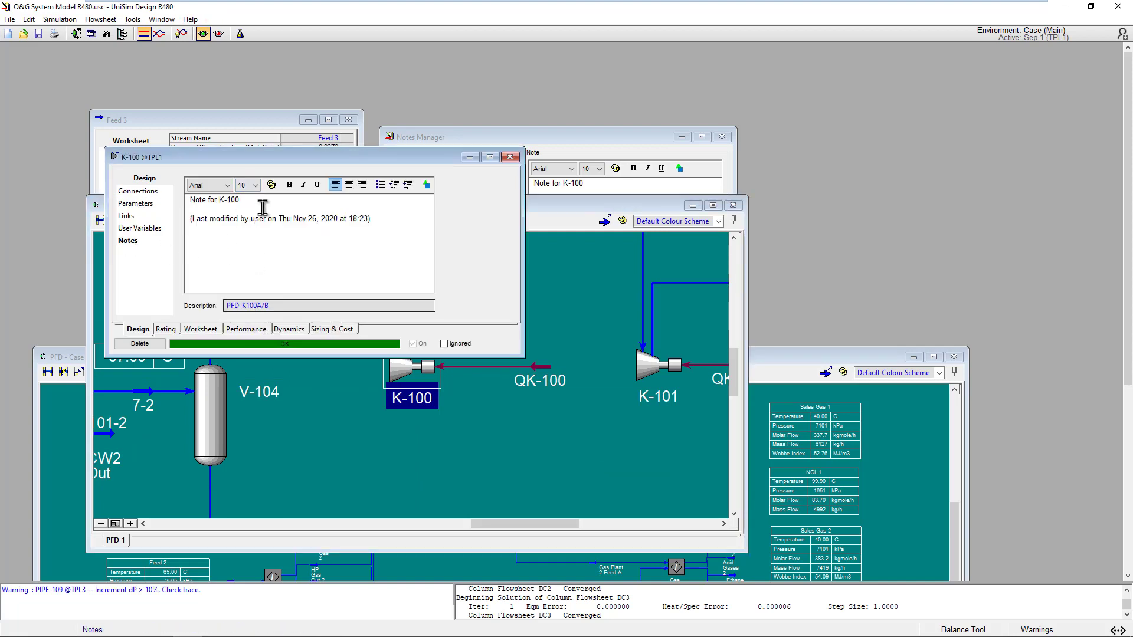
drag(275, 165, 274, 98)
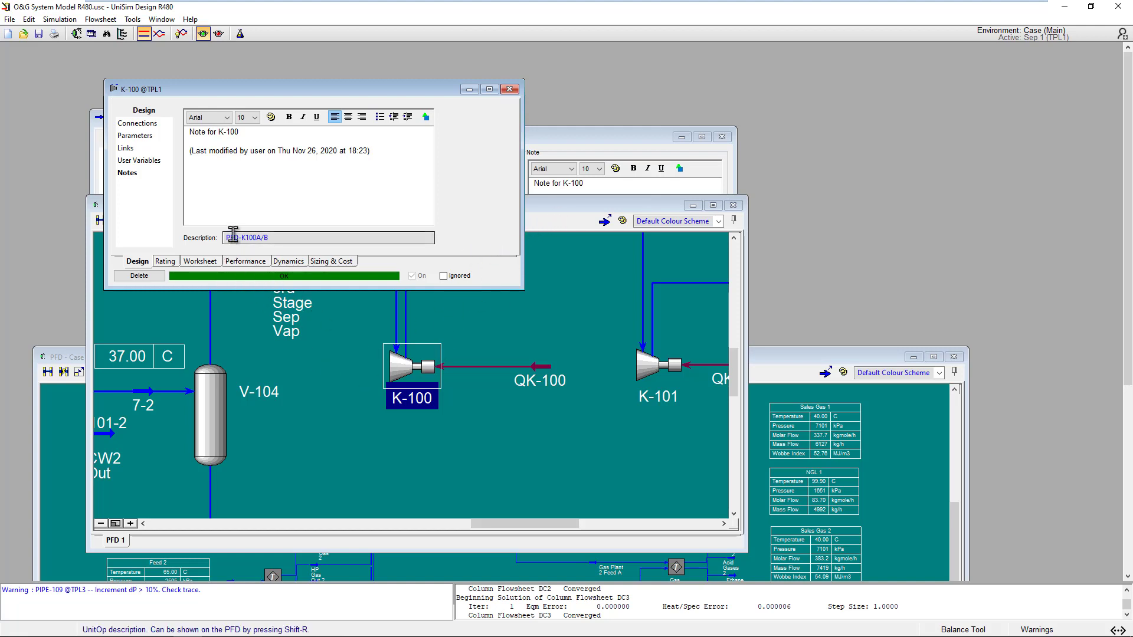
click(426, 447)
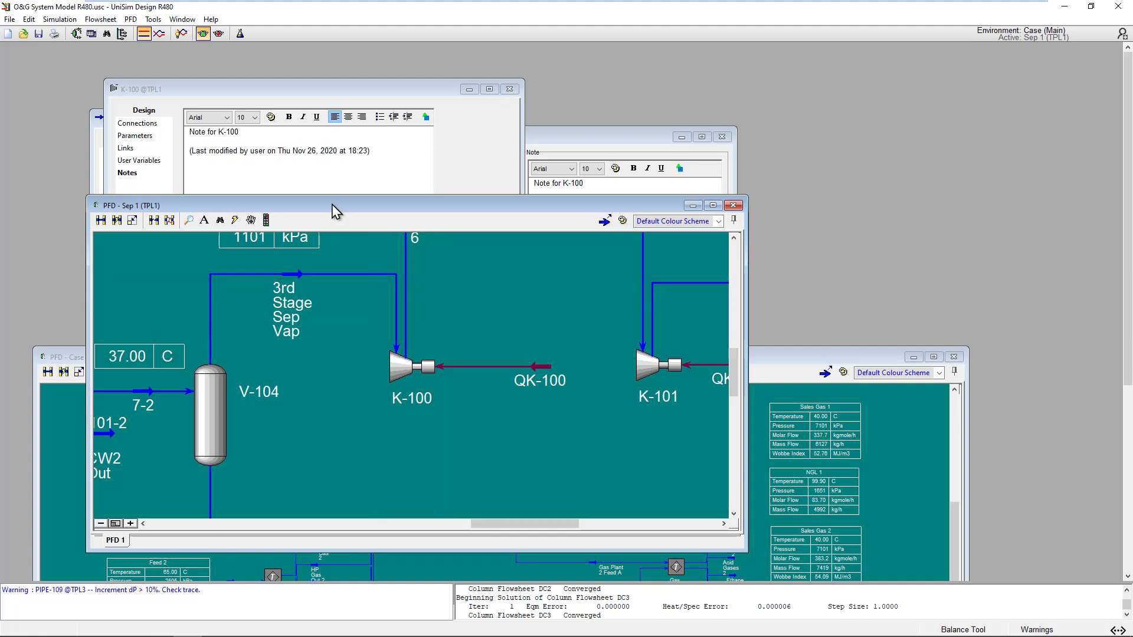
Move the Sep 1 PFD clear of K-100's notes, and switch its object labels between descriptions and names, ending on descriptions
drag(330, 209, 328, 278)
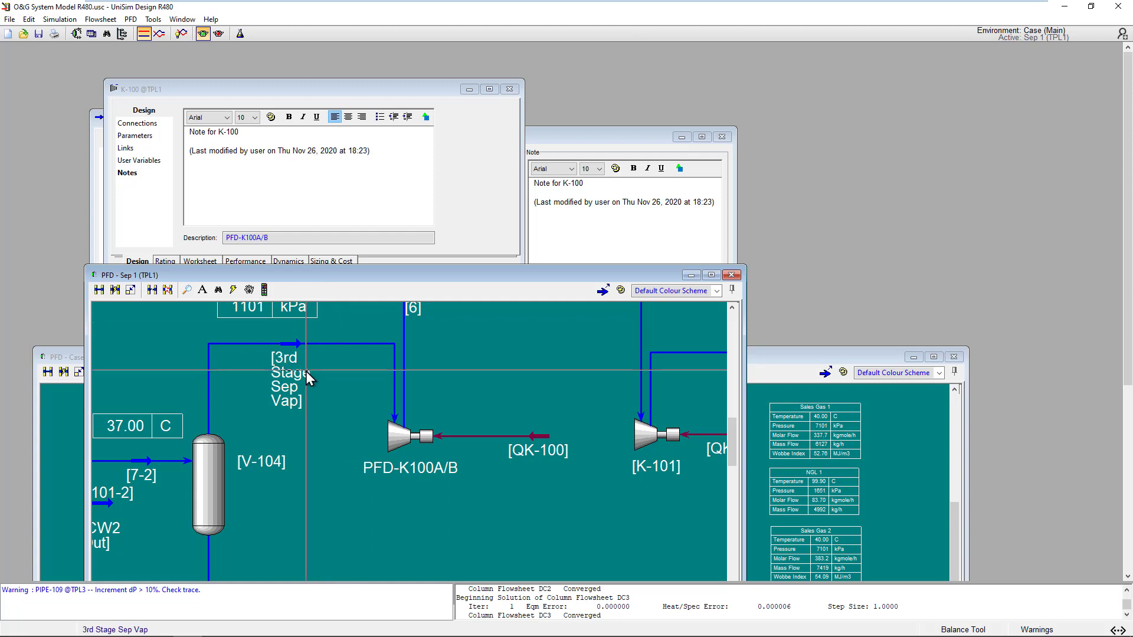
mouse_move(314, 371)
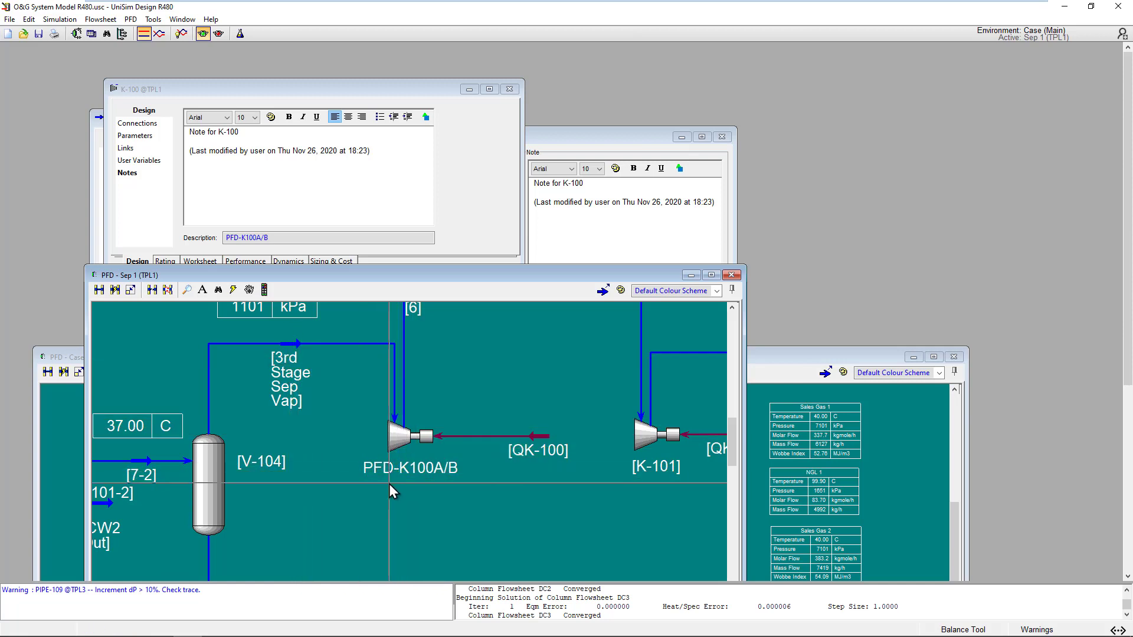
mouse_move(458, 479)
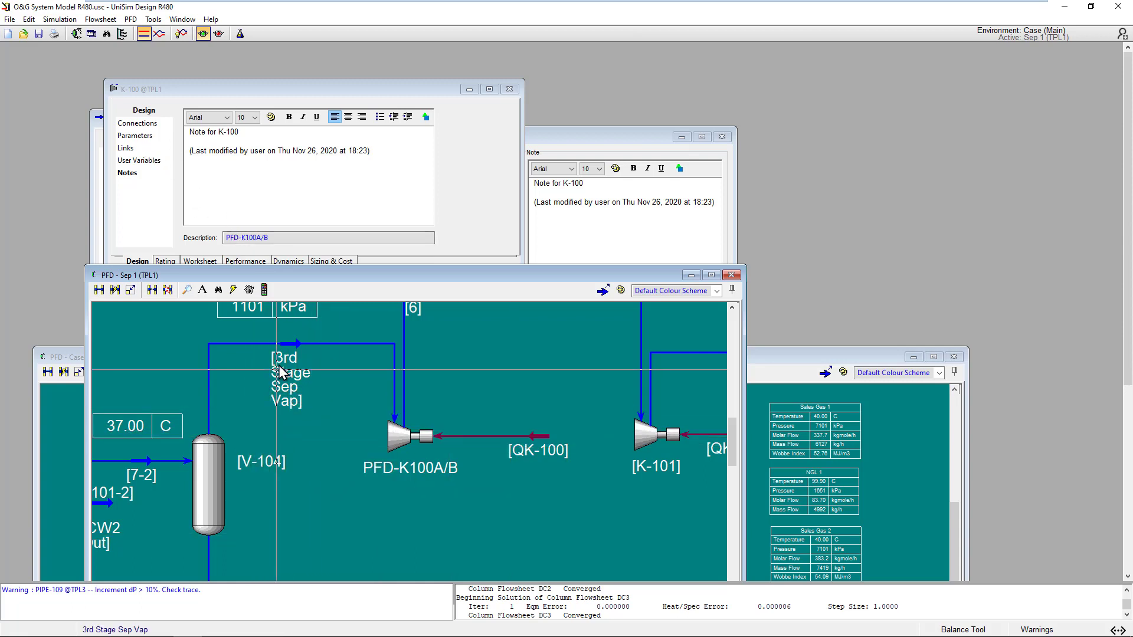
mouse_move(290, 350)
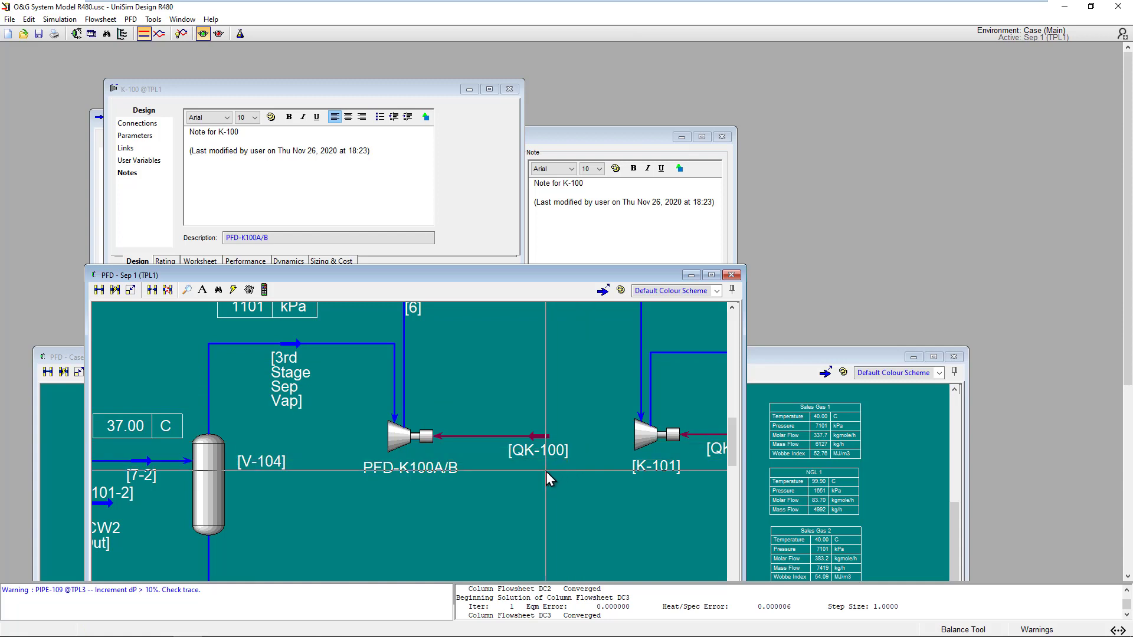
mouse_move(527, 457)
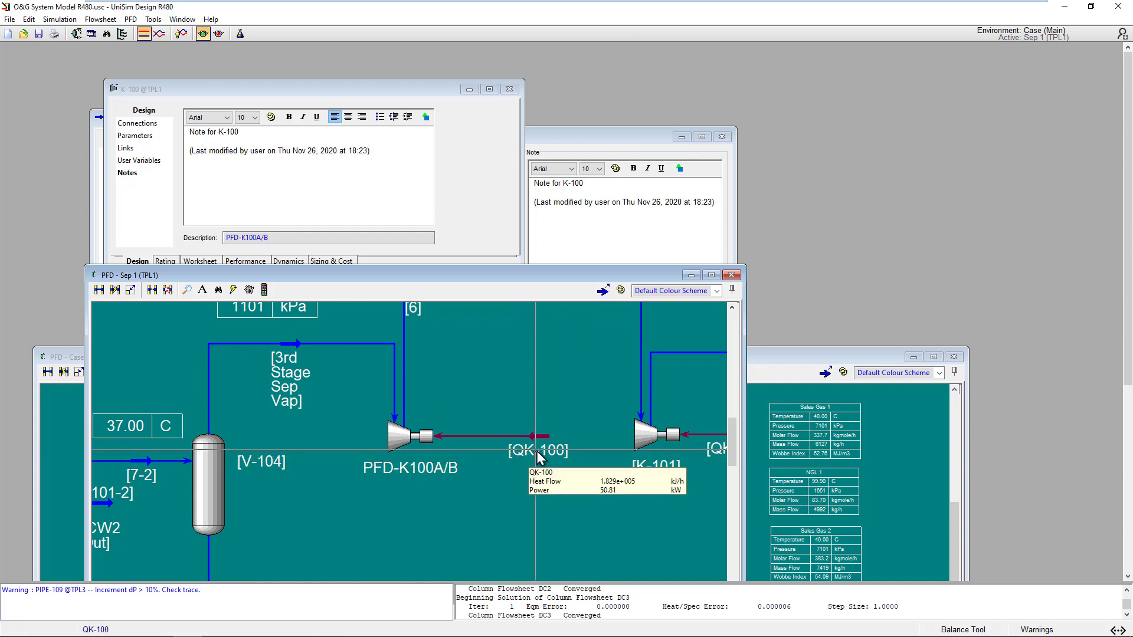
mouse_move(557, 468)
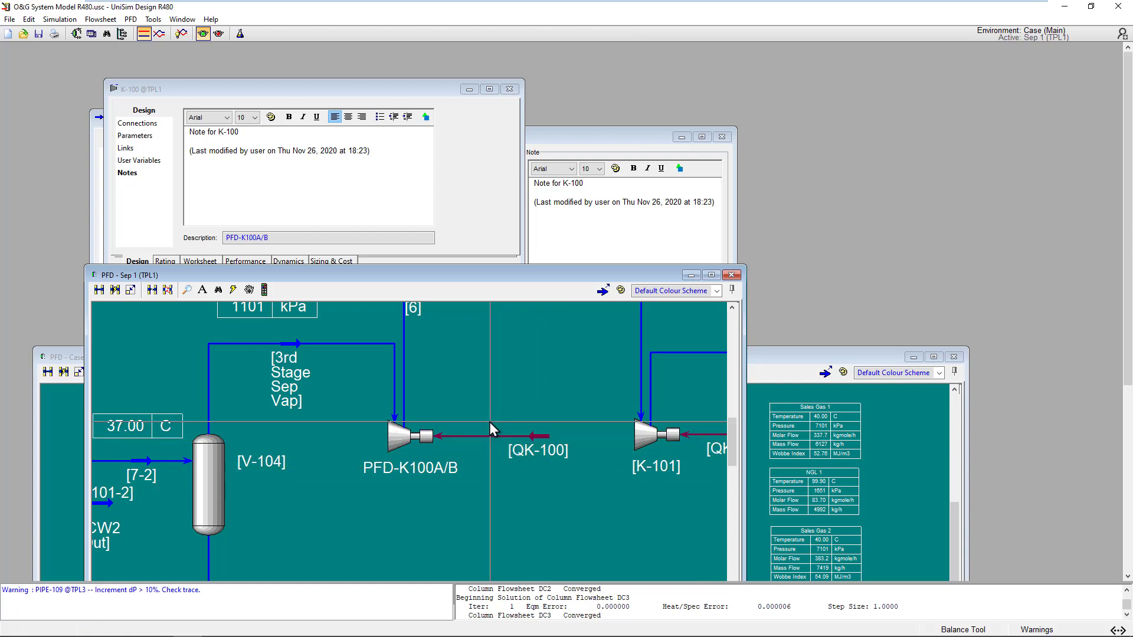
mouse_move(544, 438)
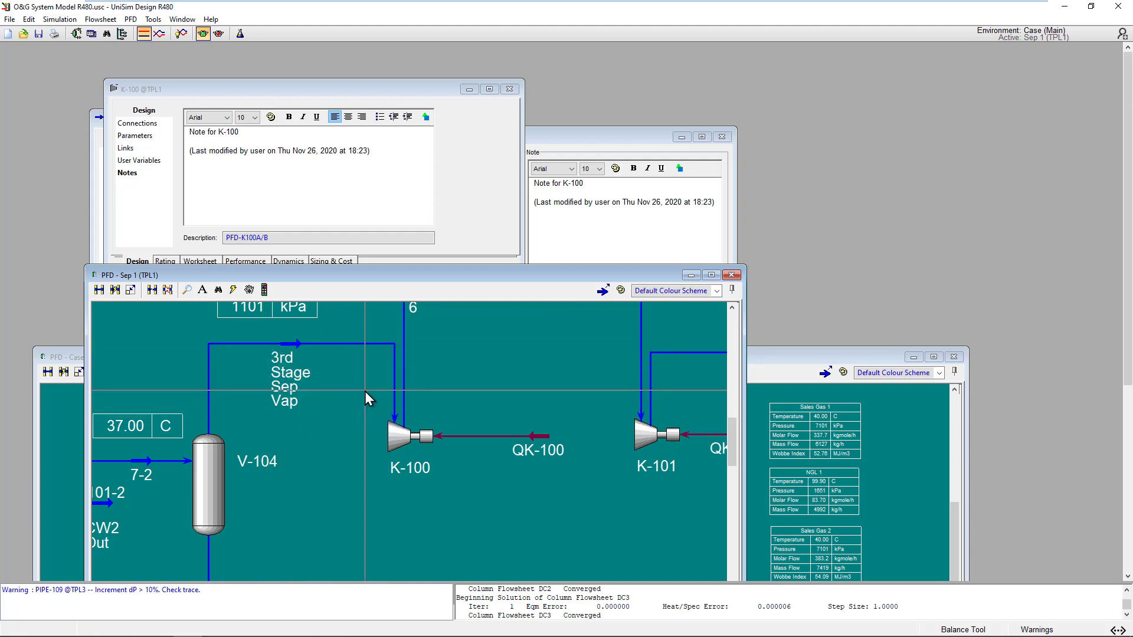
key(shift+d)
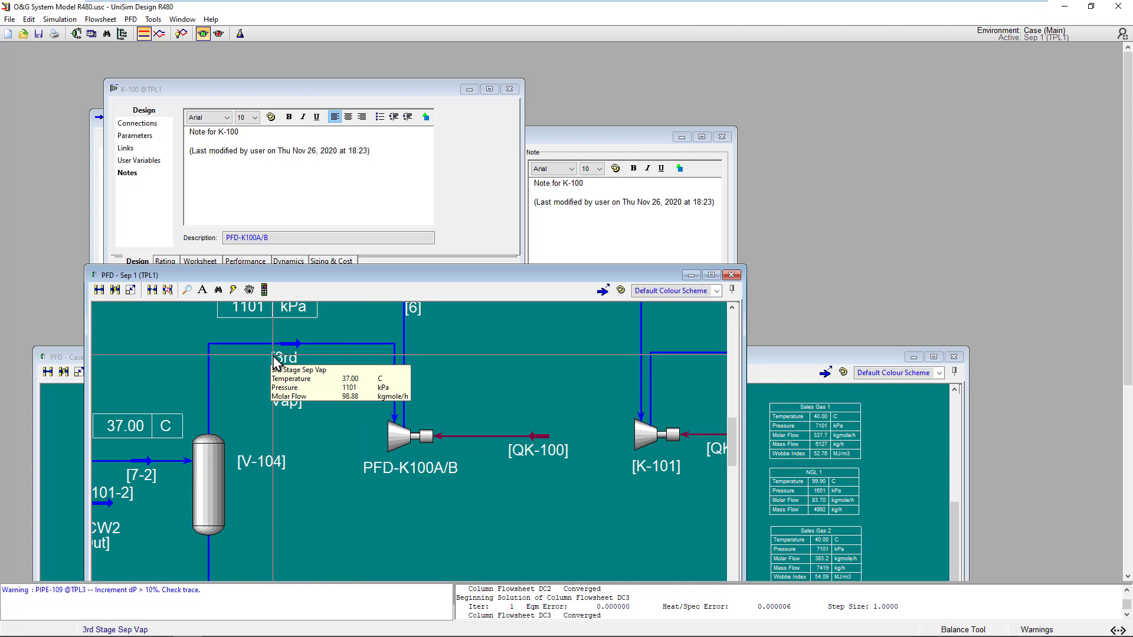
mouse_move(411, 439)
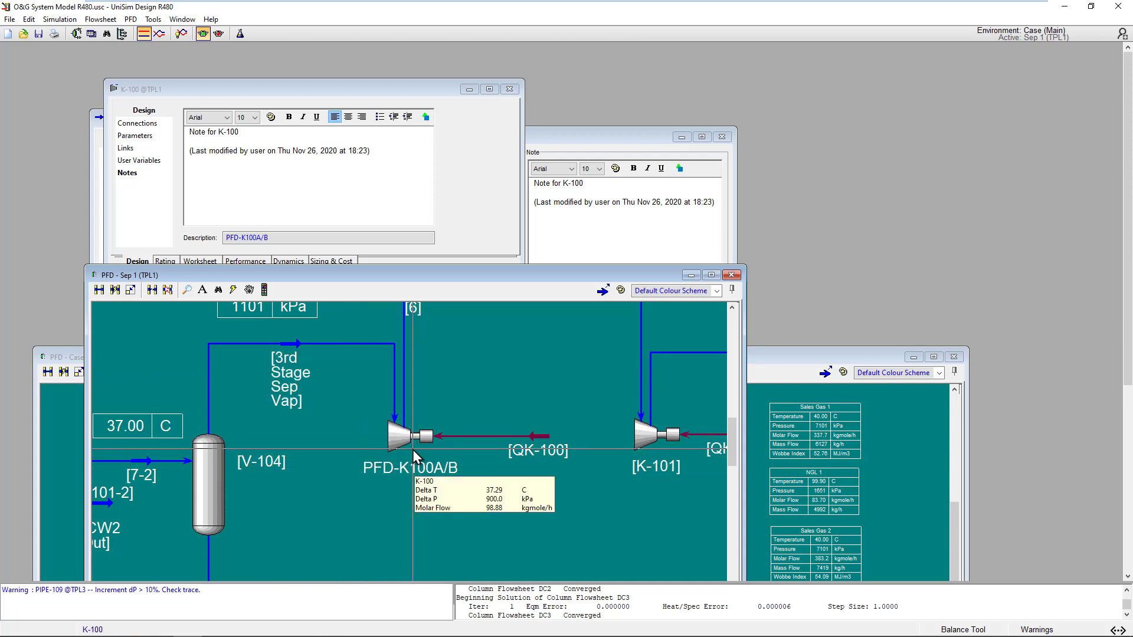
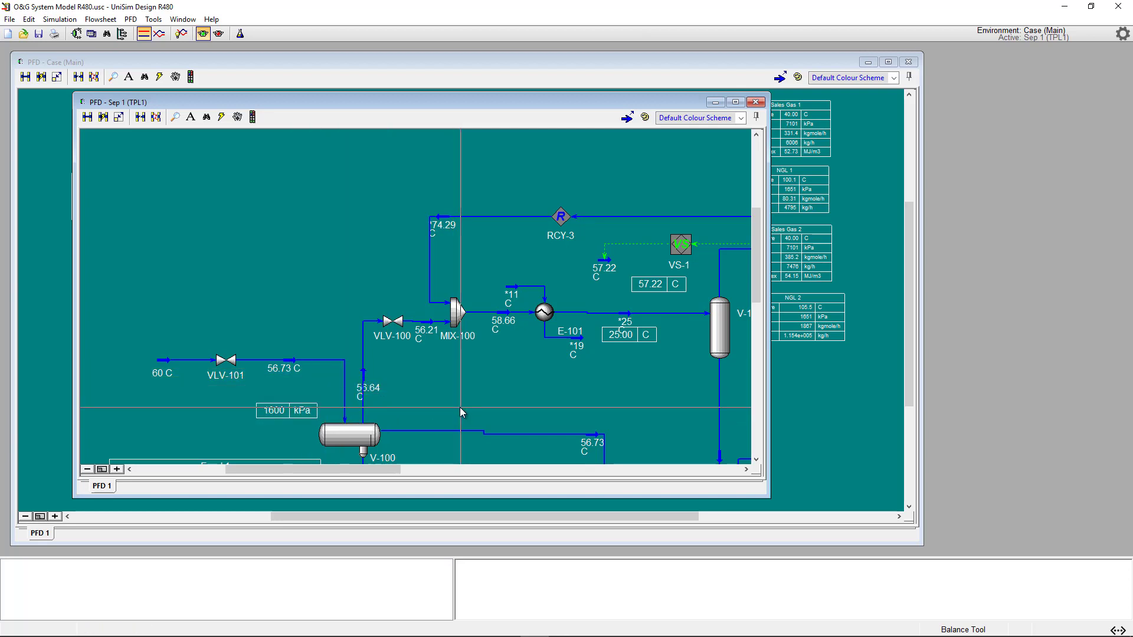
Label the streams on the Sep 1 PFD with pressures, molar flows and mass flows in turn
key(shift+p)
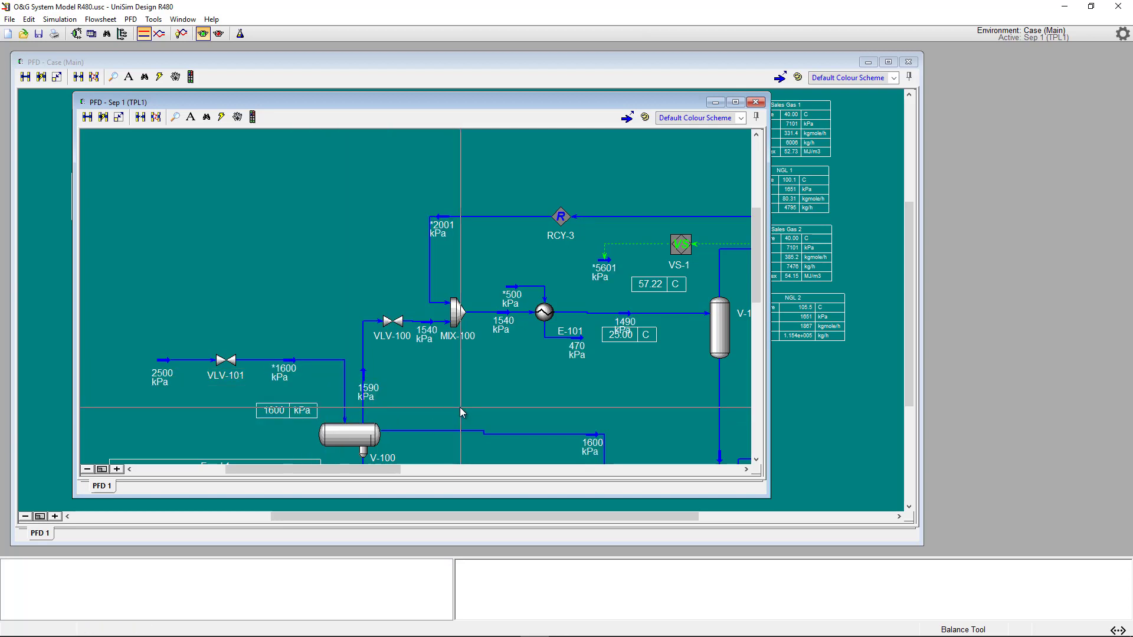
key(shift+f)
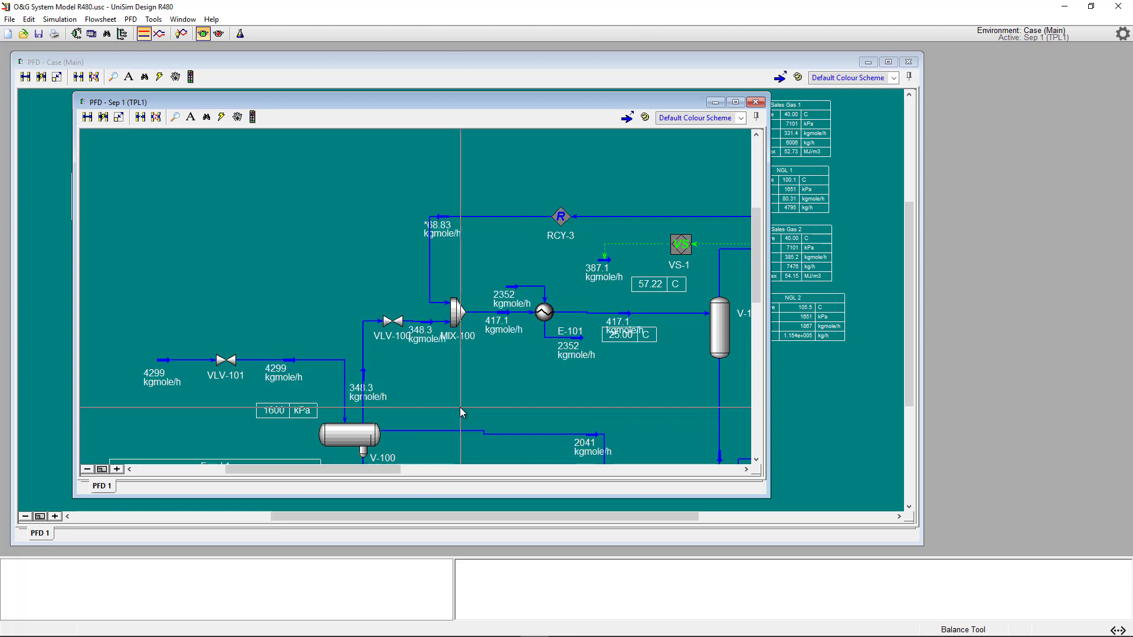
key(shift+m)
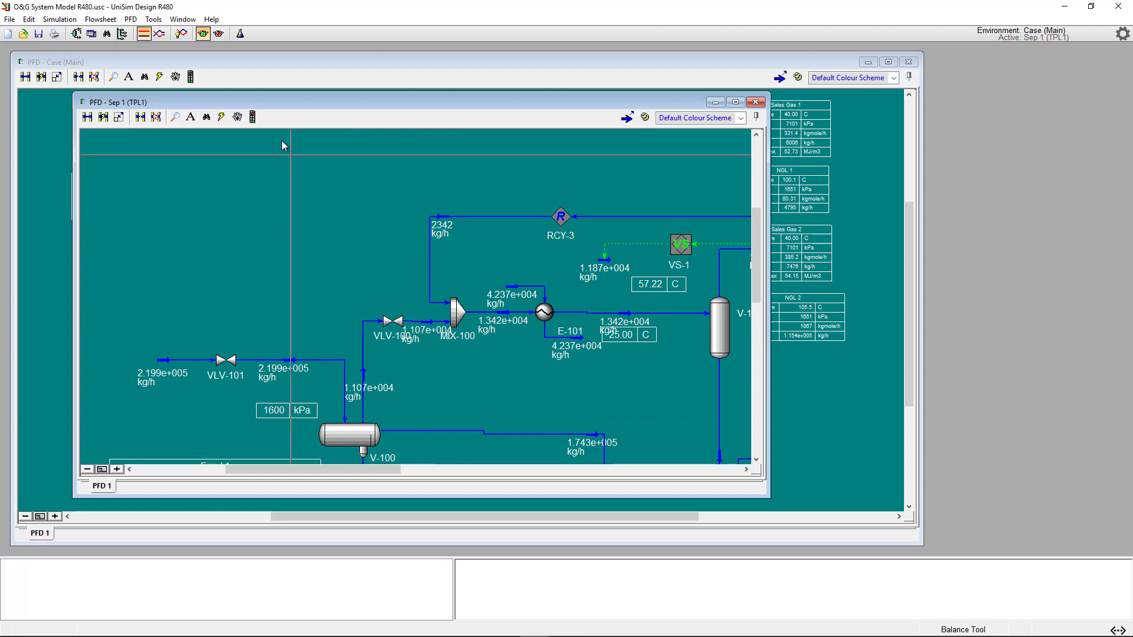
Review the PFD section of the Hot-Key List for the stream label display functions, and close the list
click(211, 20)
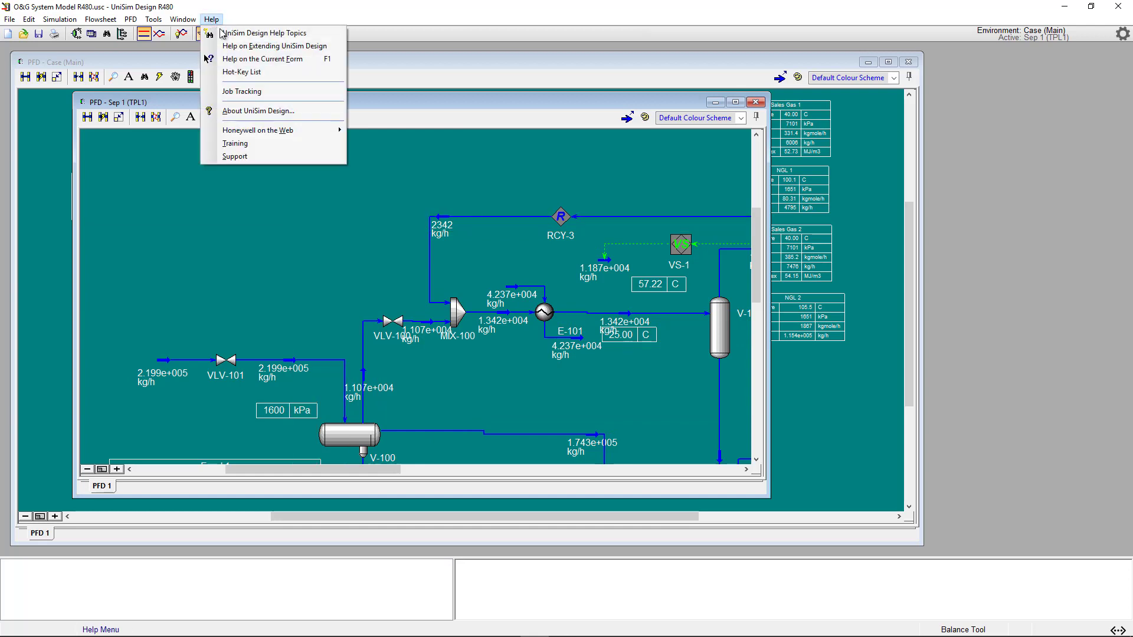
click(263, 75)
drag(867, 102, 394, 154)
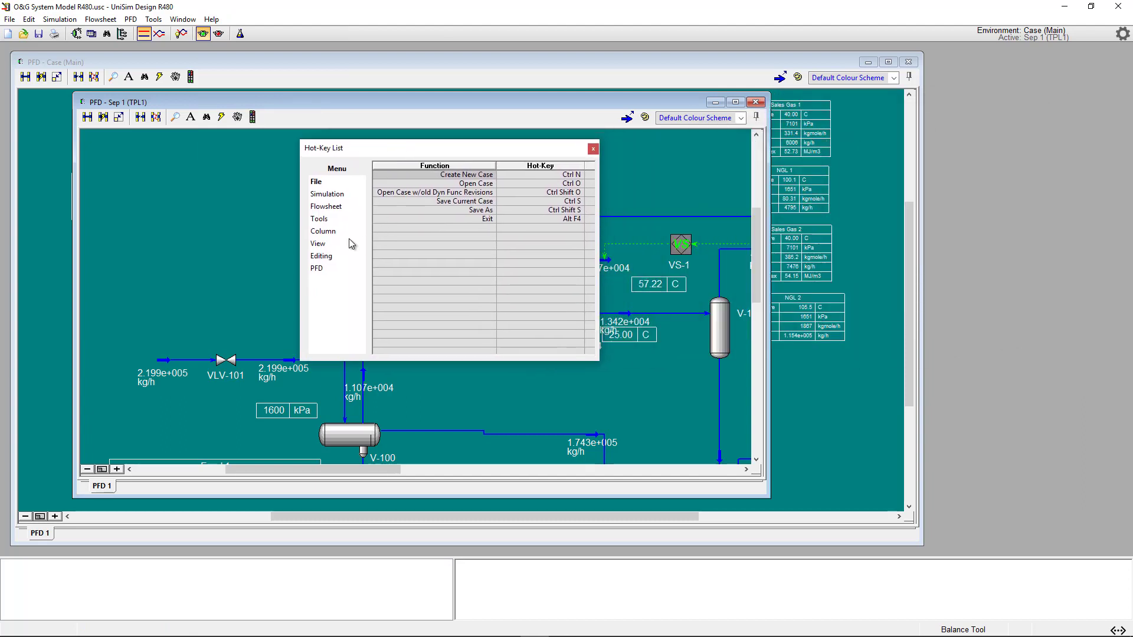
click(316, 269)
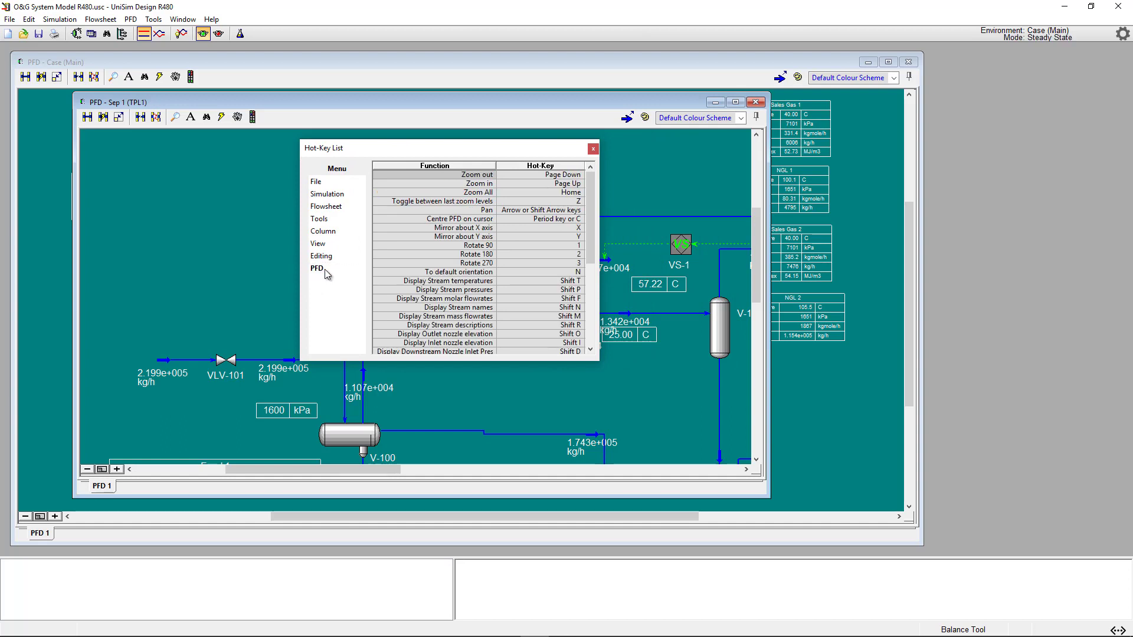
drag(590, 207, 599, 251)
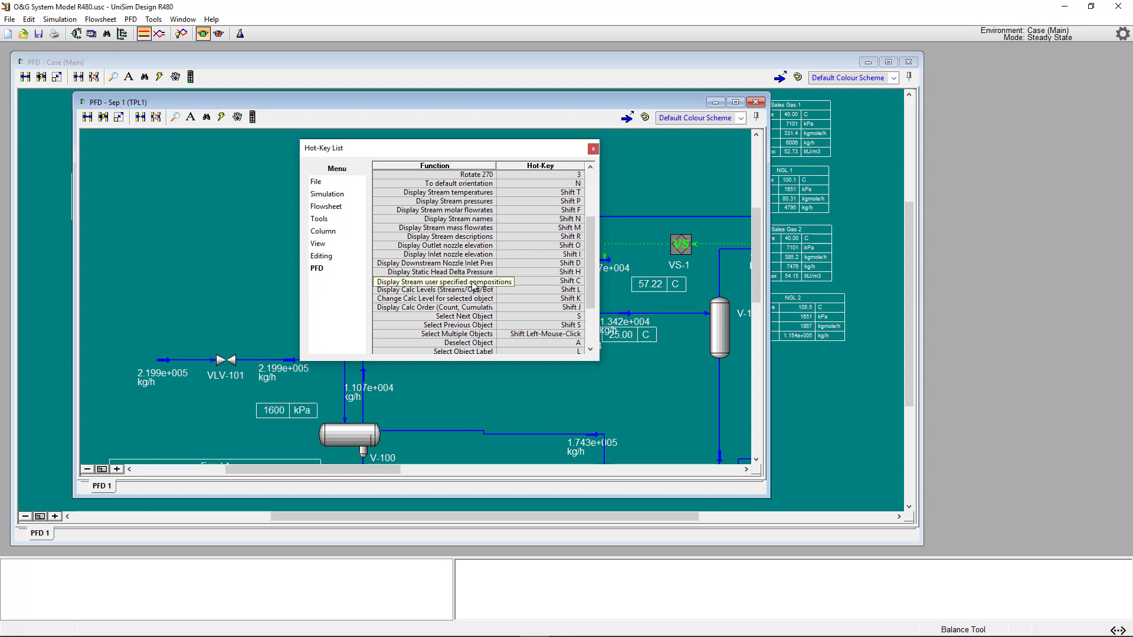
click(592, 150)
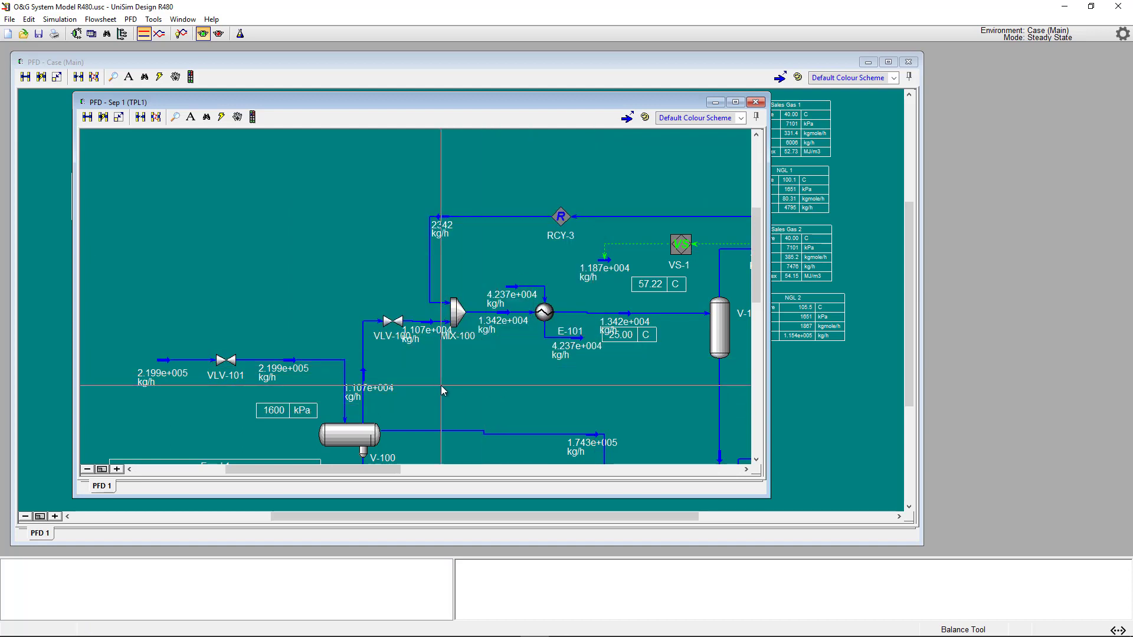
Label the streams with temperatures and with pressures, checking the asterisks at CW1 In, 1st Stage Sep Feed and Feed 1
mouse_move(390, 382)
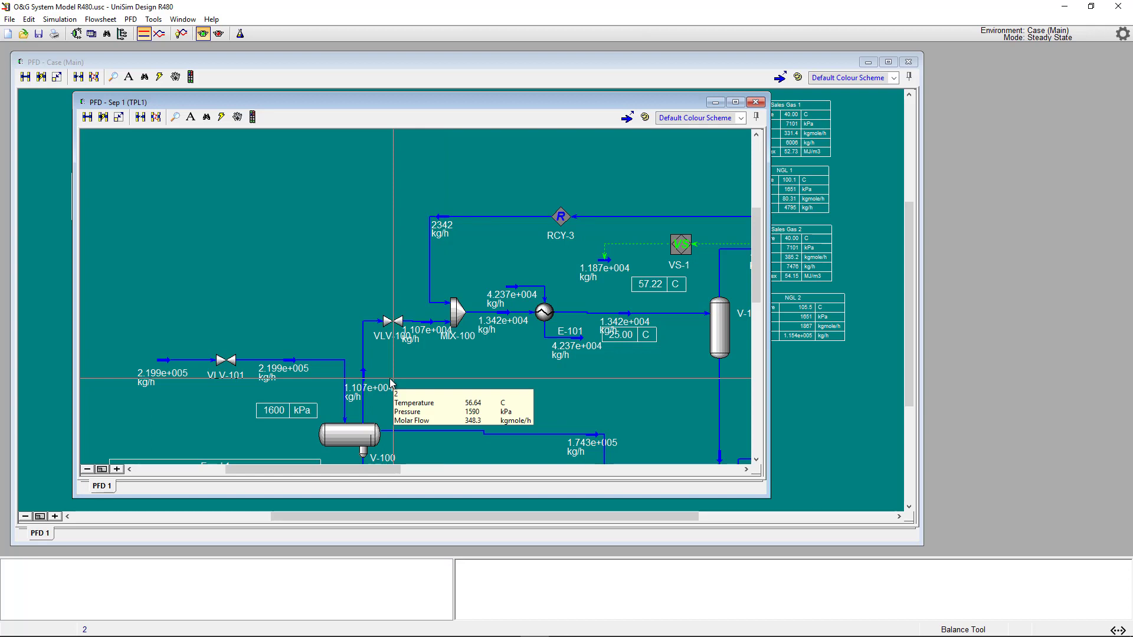
key(shift+t)
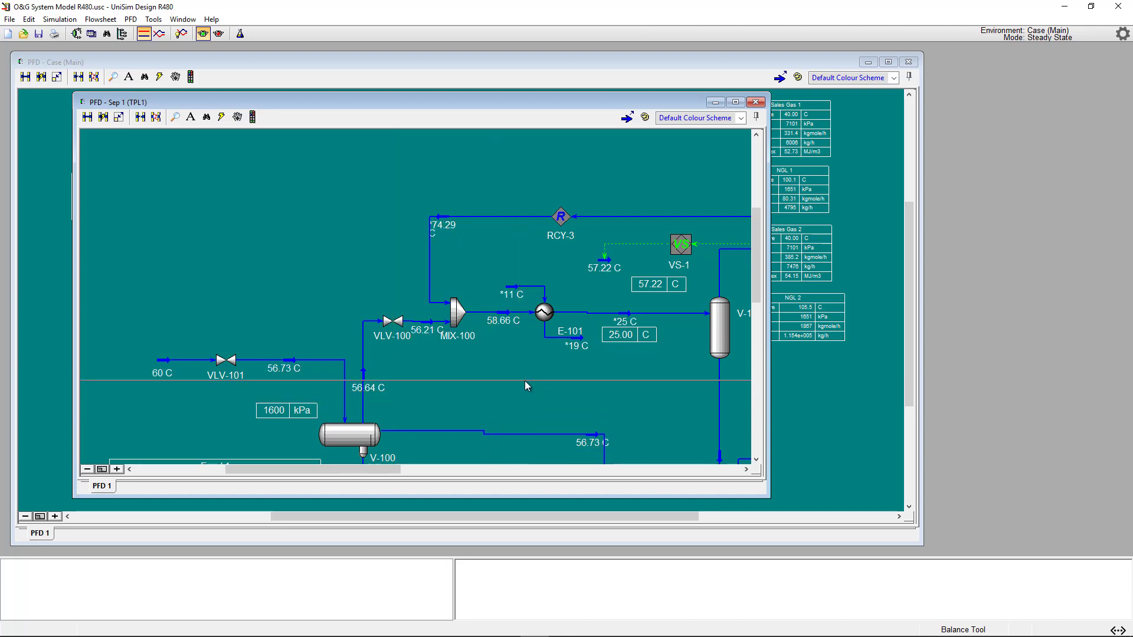
mouse_move(511, 298)
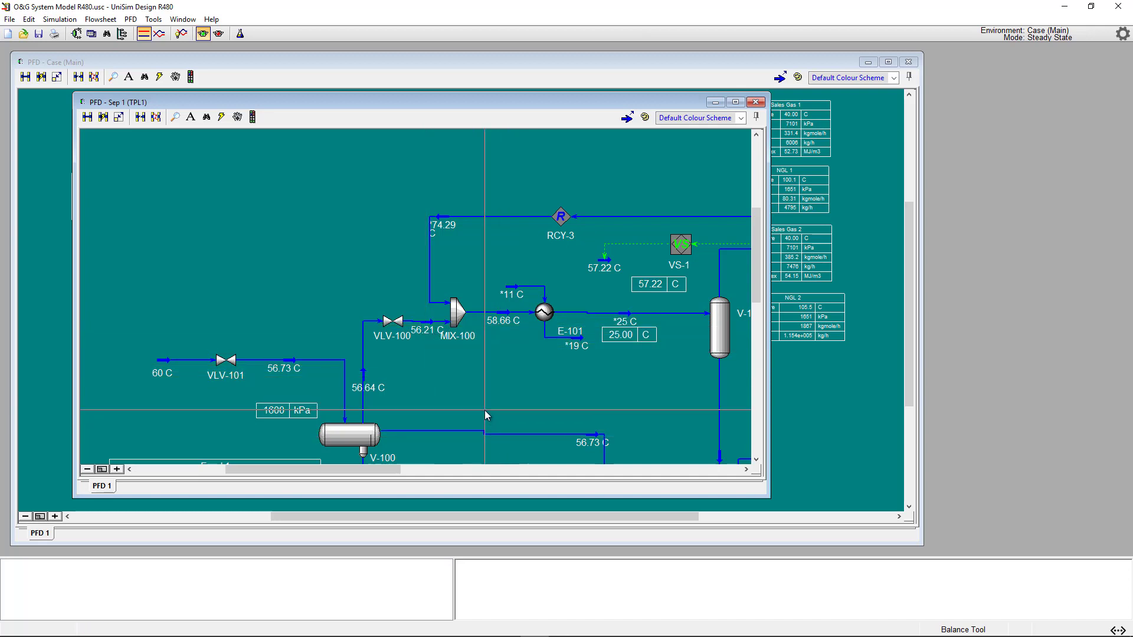
key(shift+p)
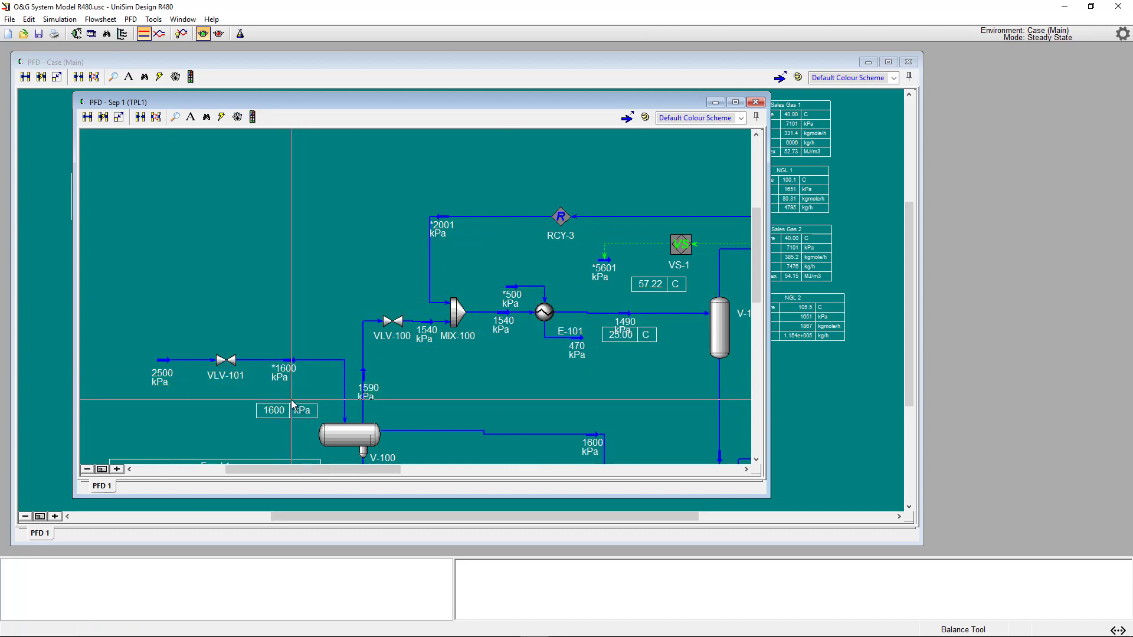
mouse_move(300, 372)
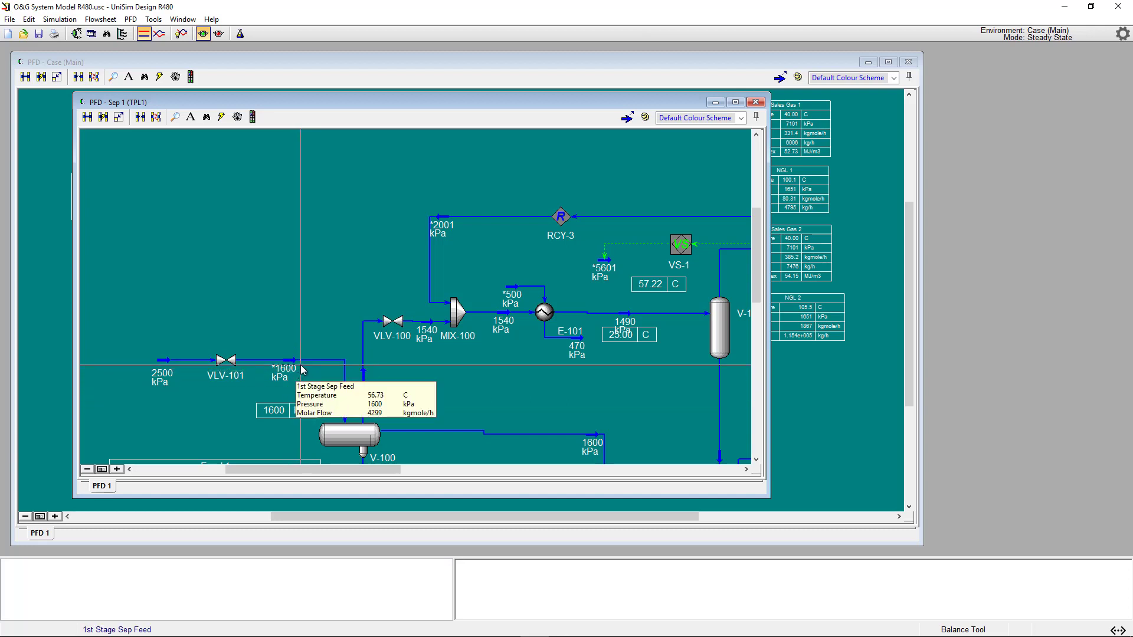
mouse_move(168, 375)
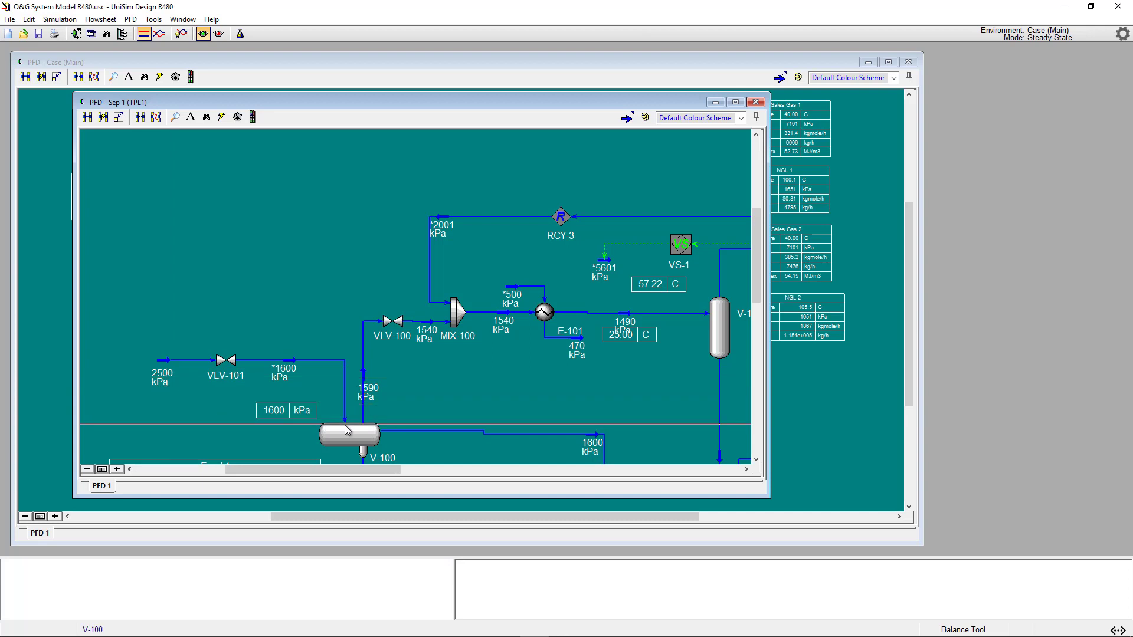
Compare how the pressure is specified in the property views of 1st Stage Sep Feed and Feed 1, closing each view
double_click(290, 366)
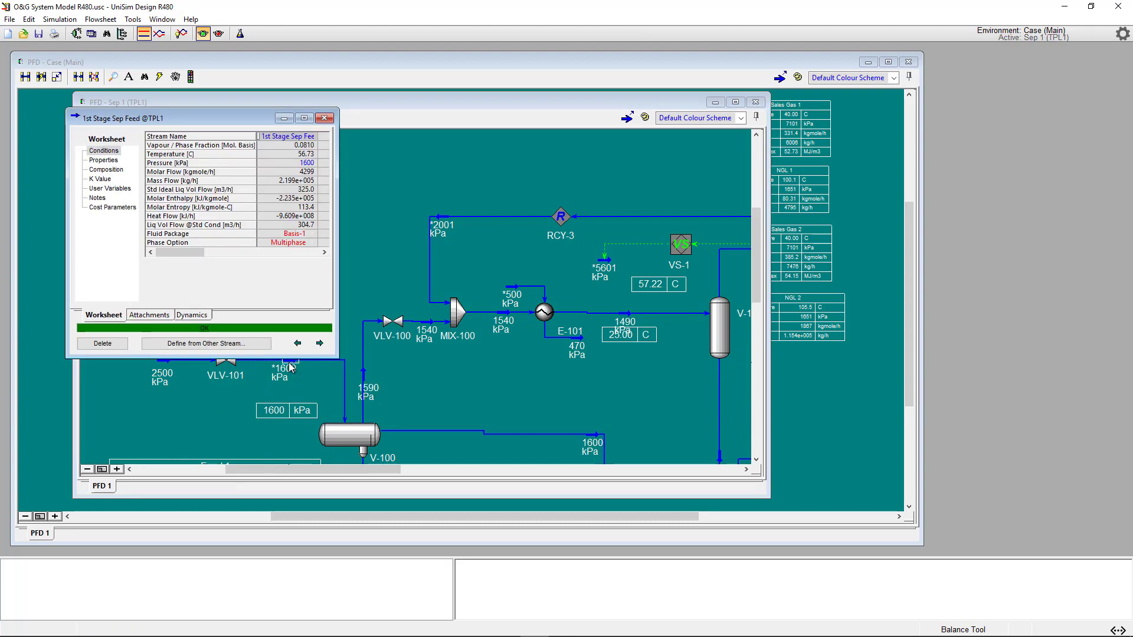
mouse_move(297, 168)
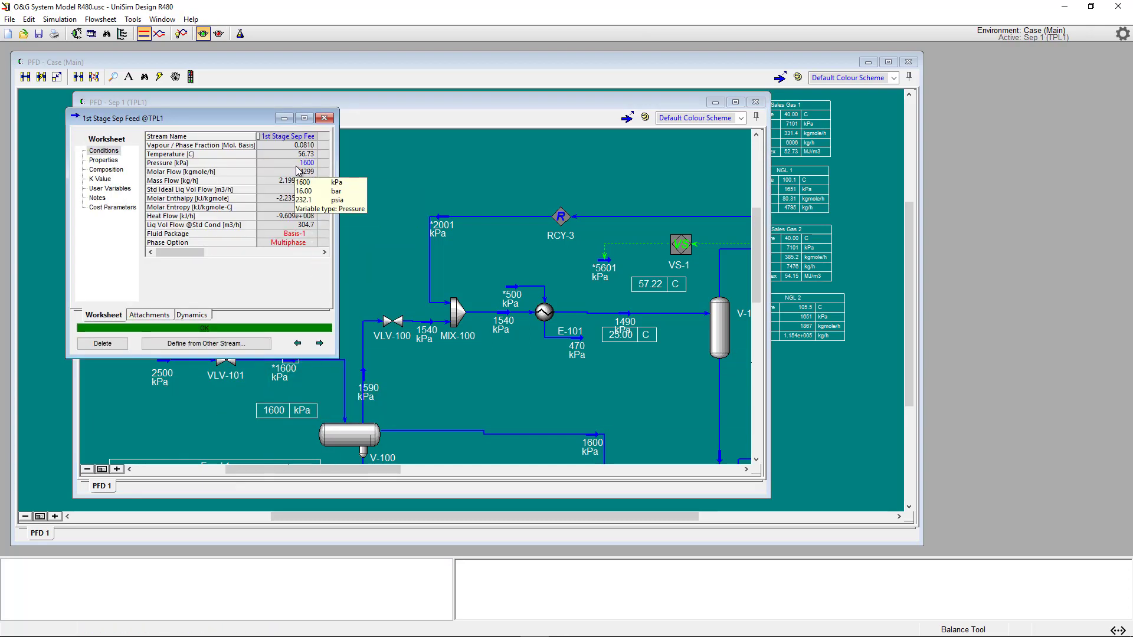
click(324, 118)
double_click(164, 359)
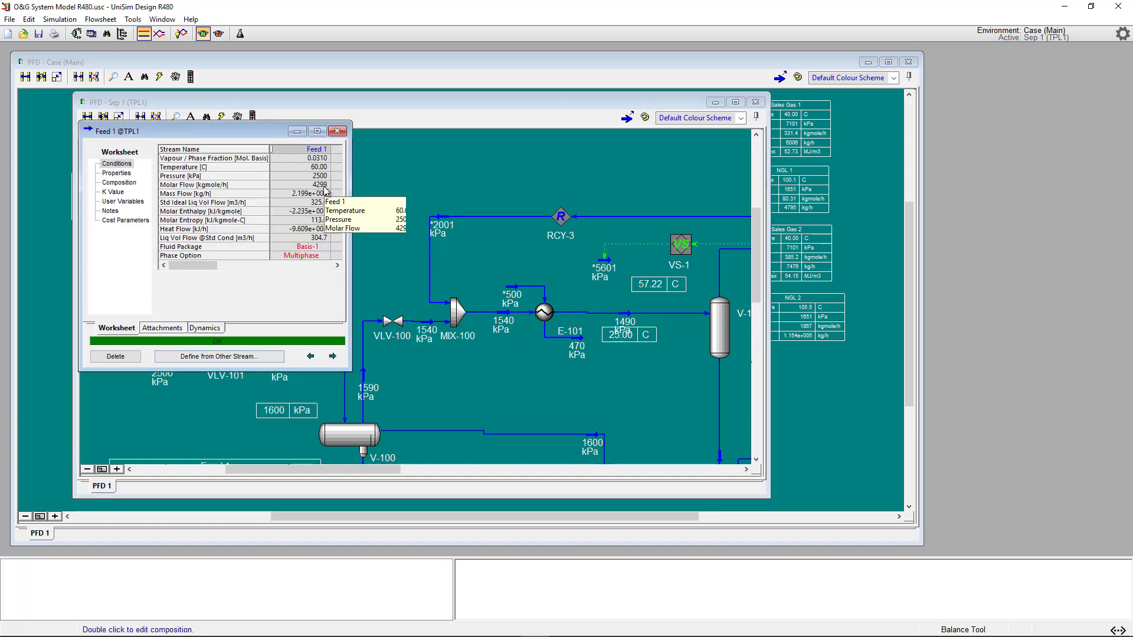
mouse_move(322, 181)
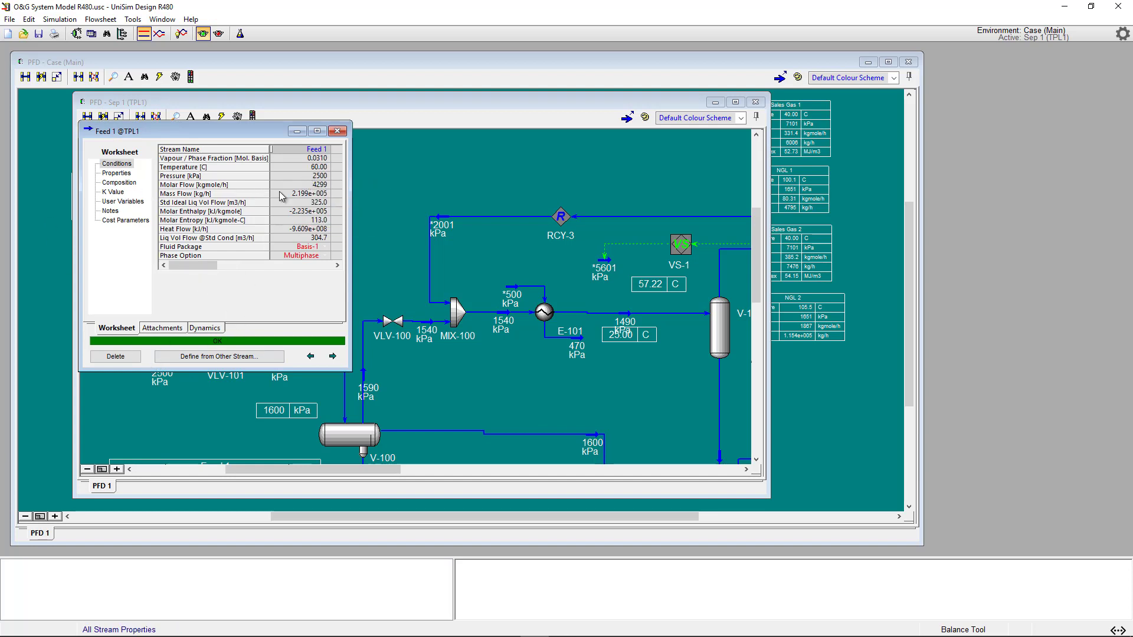
click(337, 130)
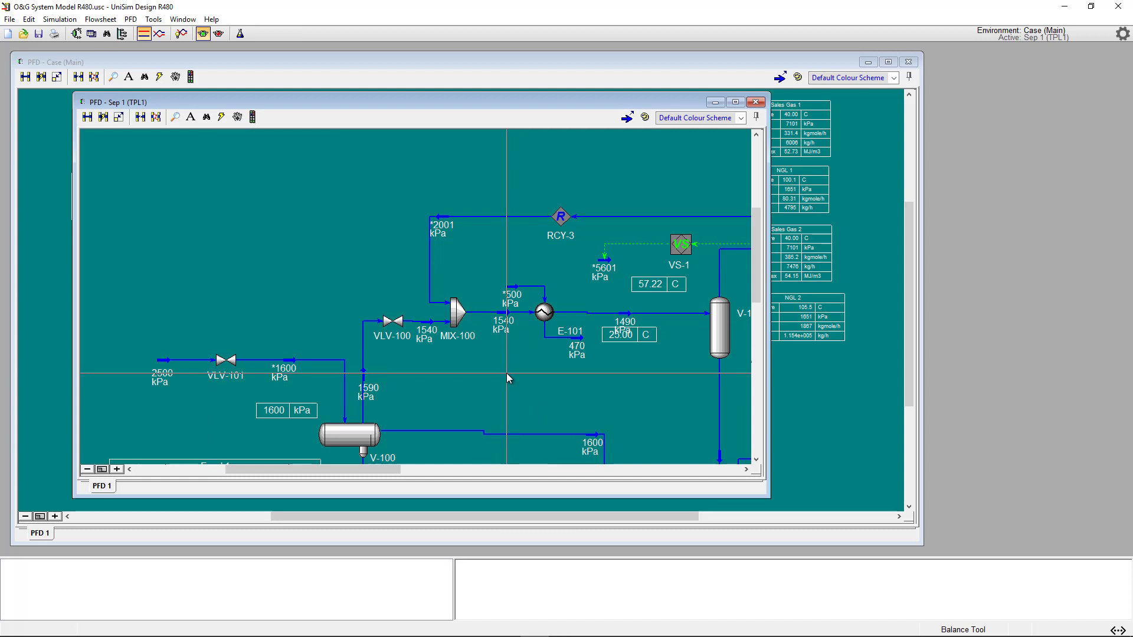
Switch the stream labels back to names, and check the asterisks at streams 22, CW1 In and 1st Stage Sep Feed
key(shift+n)
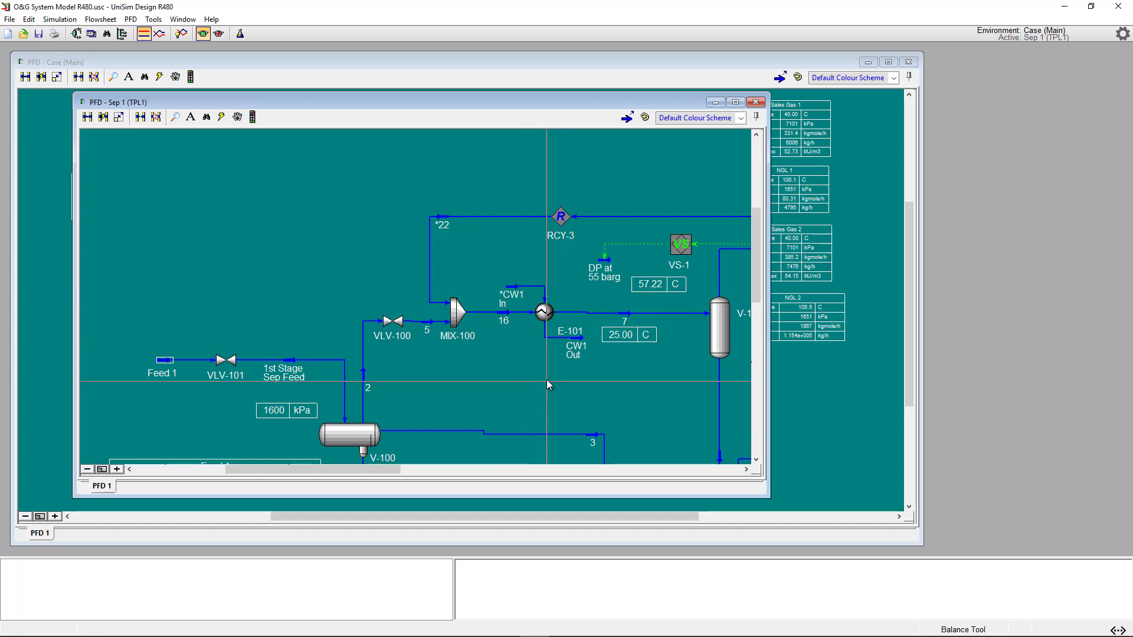
mouse_move(444, 221)
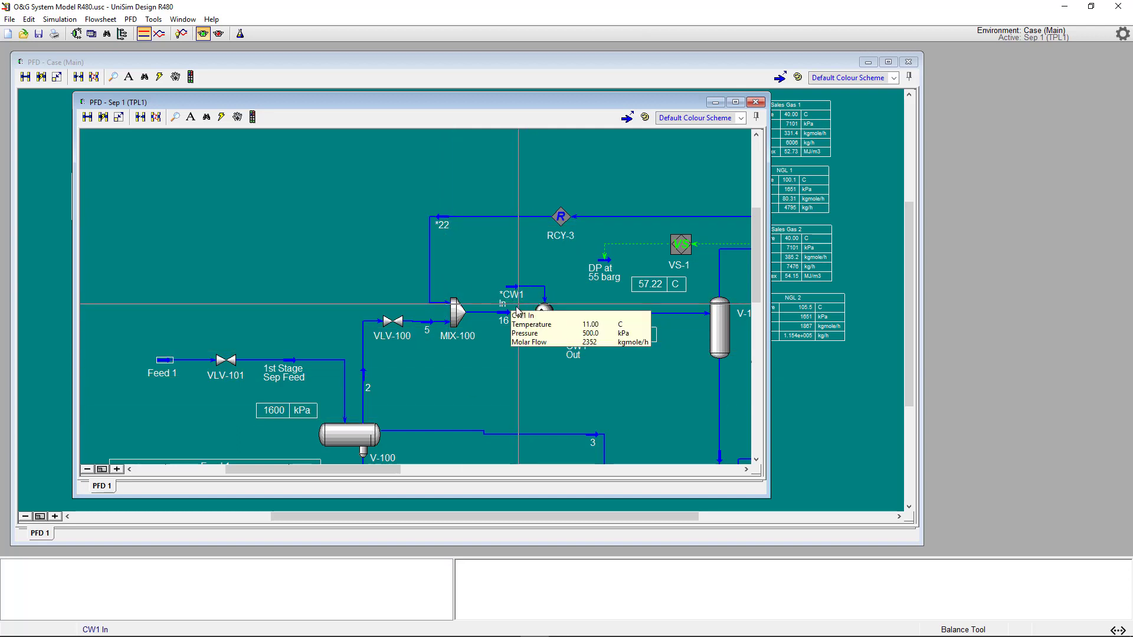
mouse_move(281, 365)
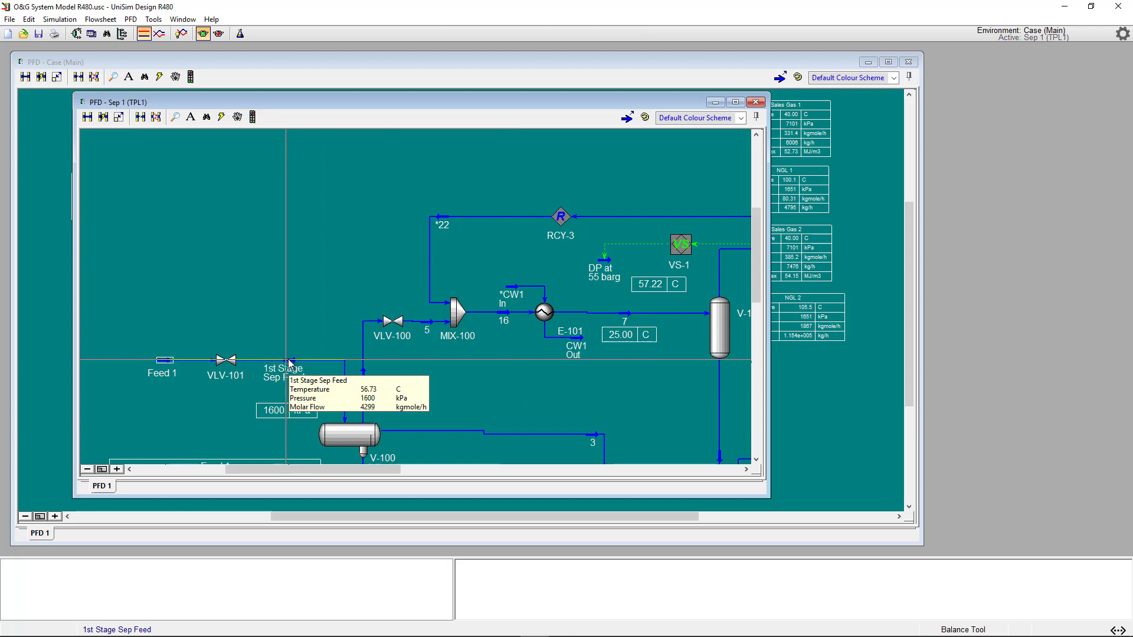
Examine the conditions and composition of stream CW1 In, and close its property view
double_click(512, 289)
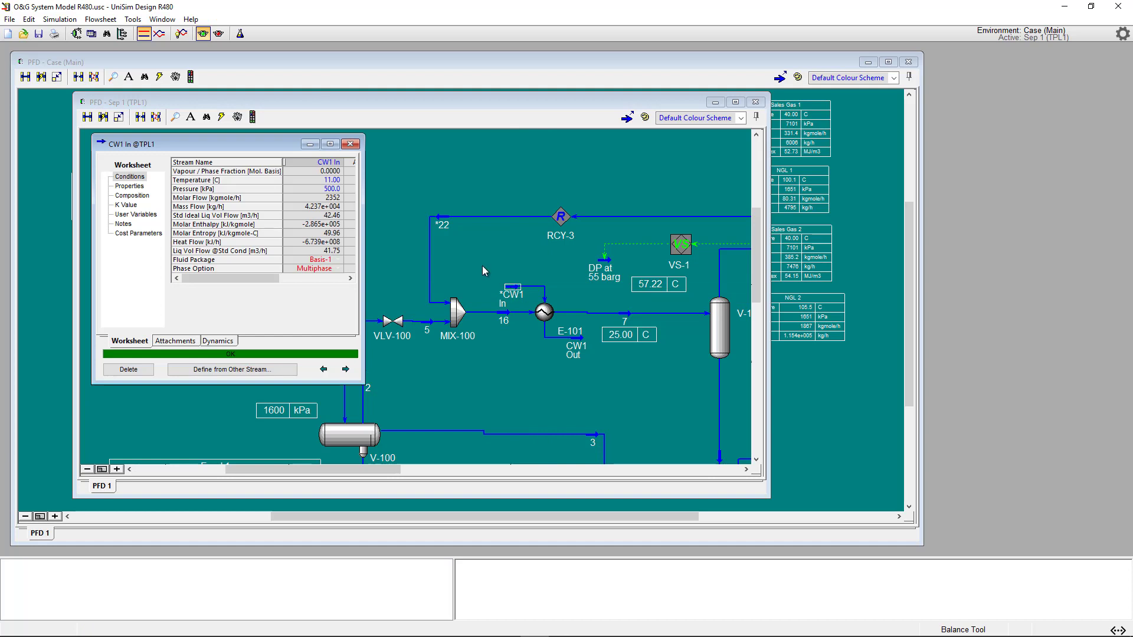
click(132, 195)
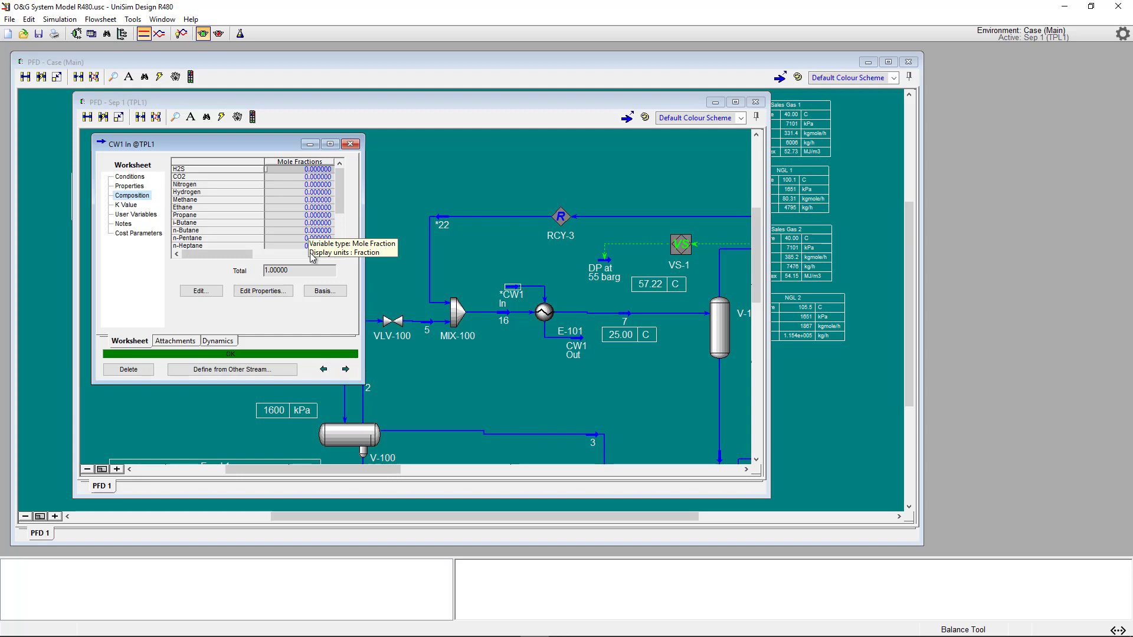
click(350, 144)
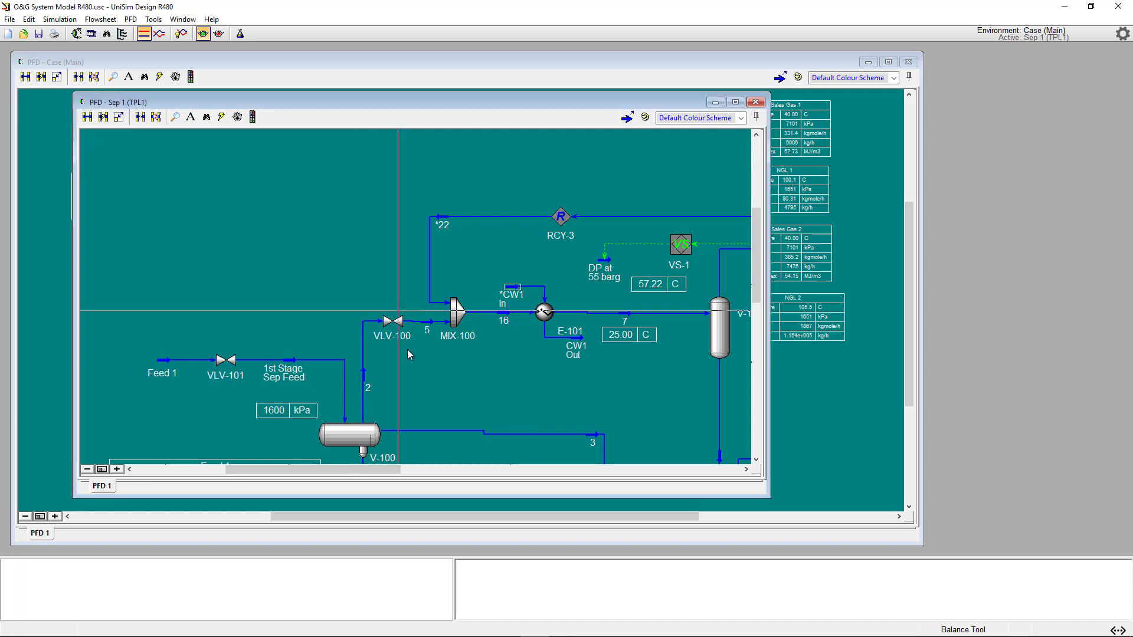
Examine the conditions and composition of stream 5, close its property view, and check the label of CW1 In
double_click(427, 323)
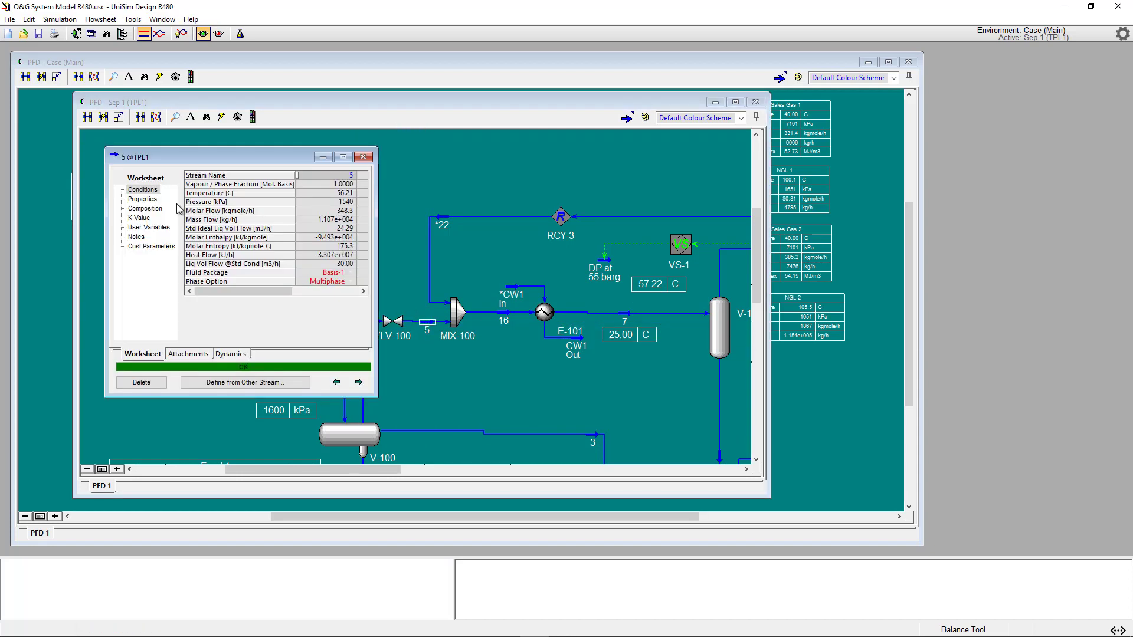
click(145, 209)
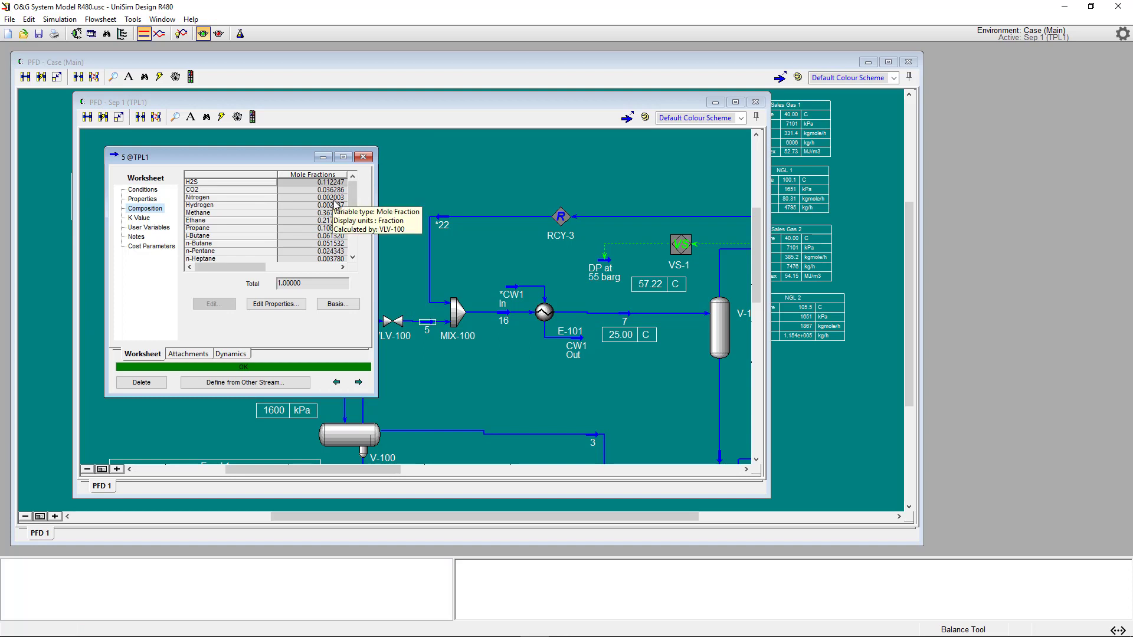
click(363, 156)
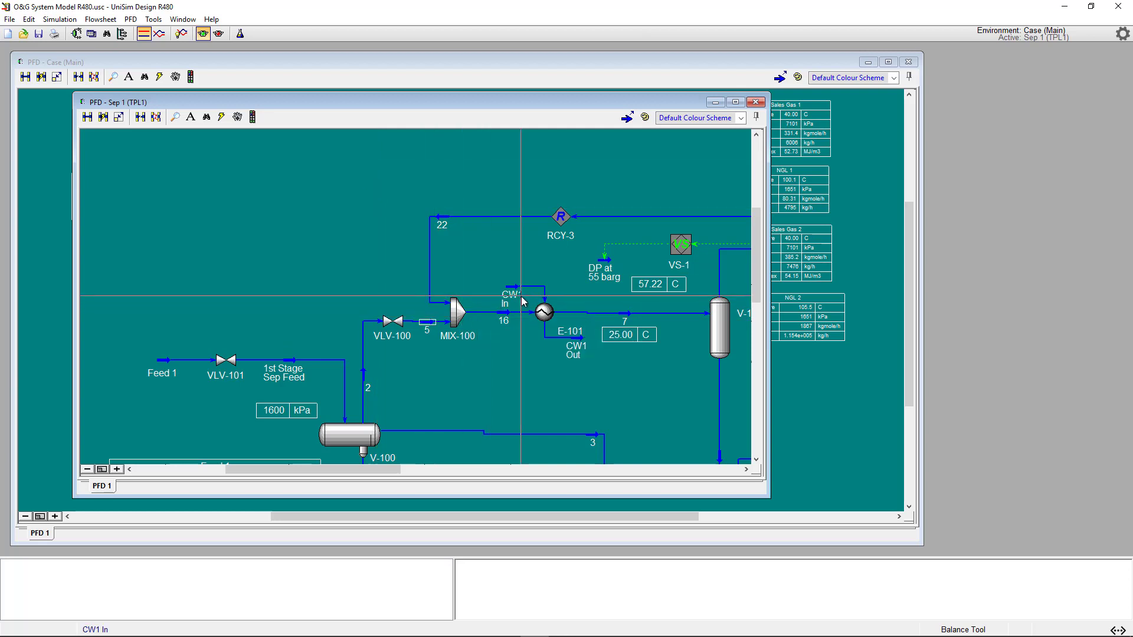
mouse_move(523, 298)
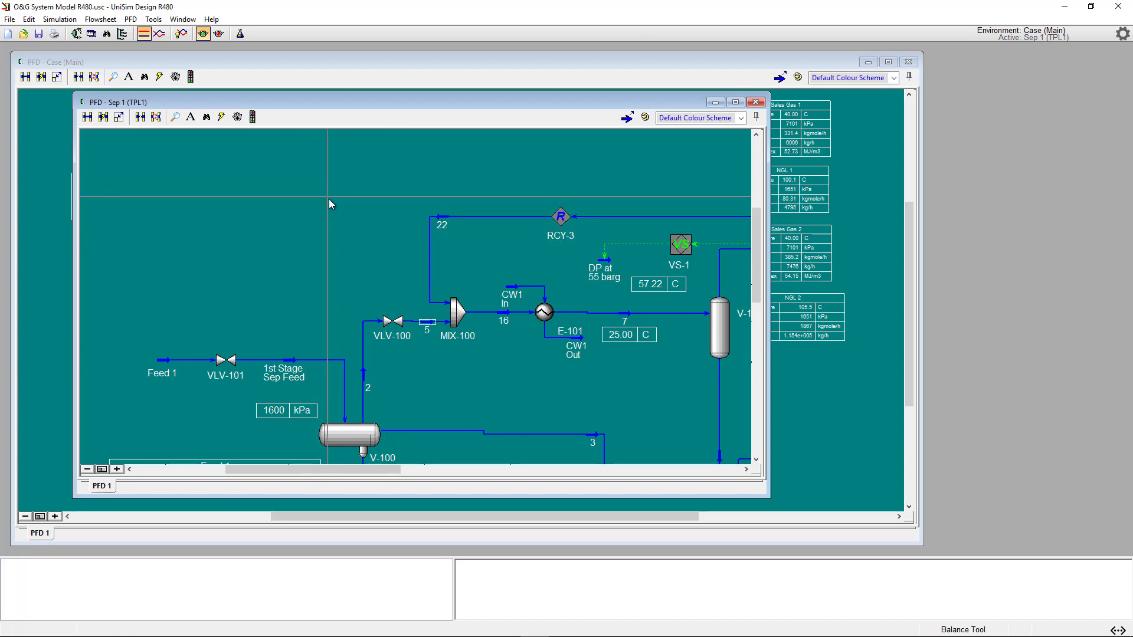
Show pressure values with units as the stream labels on the Sep 1 flowsheet, and switch the labels back to object names
right_click(331, 198)
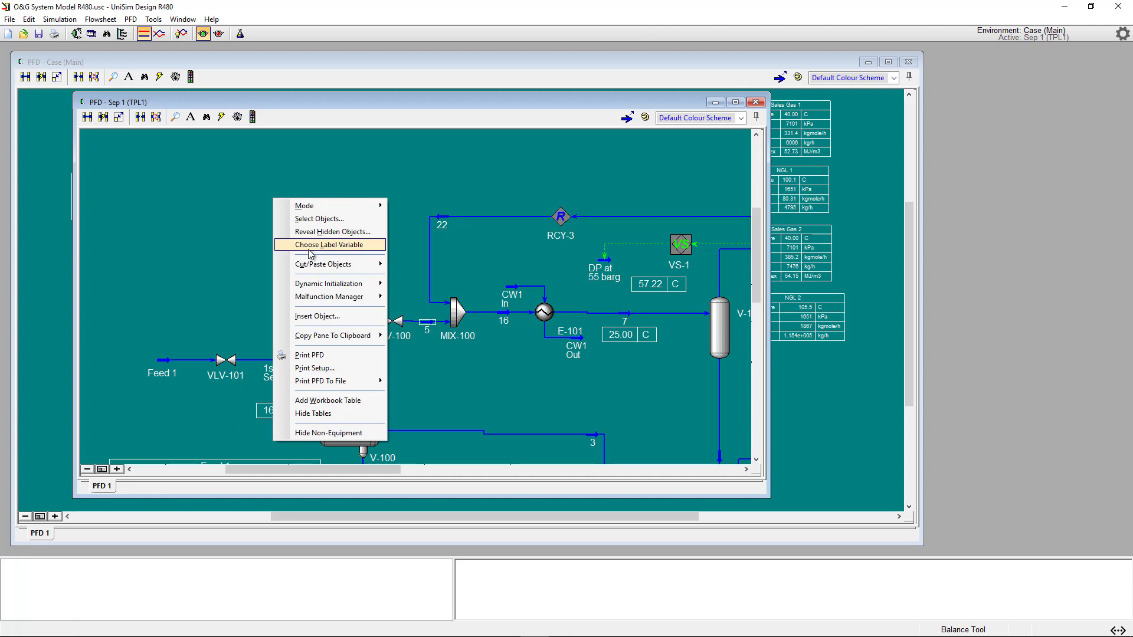
click(338, 252)
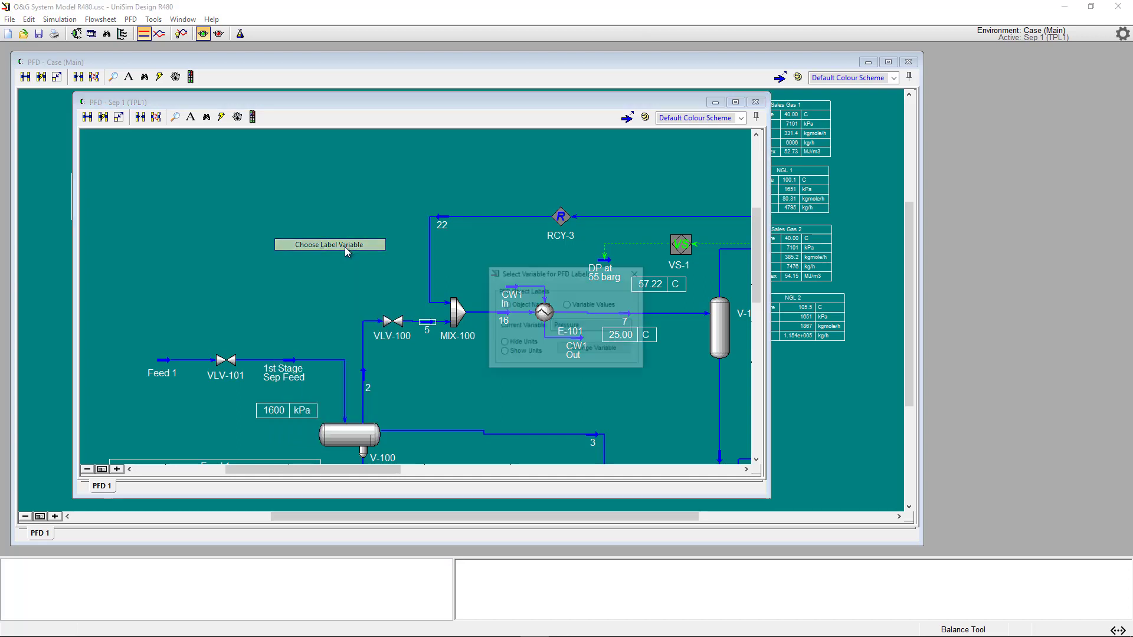
drag(526, 273, 439, 369)
click(519, 401)
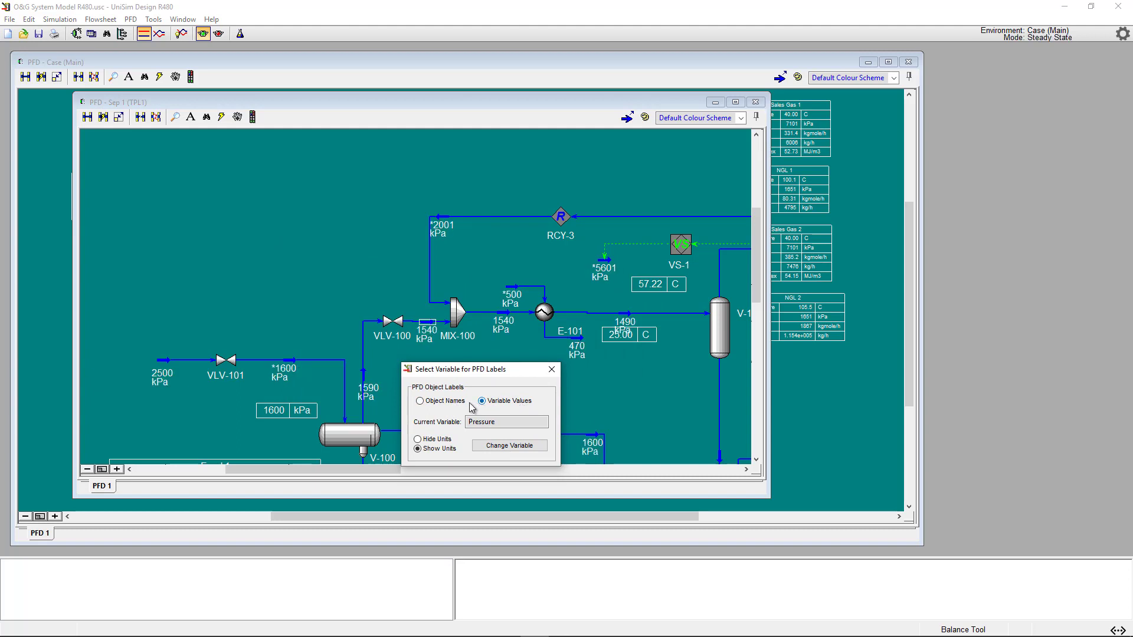
click(431, 402)
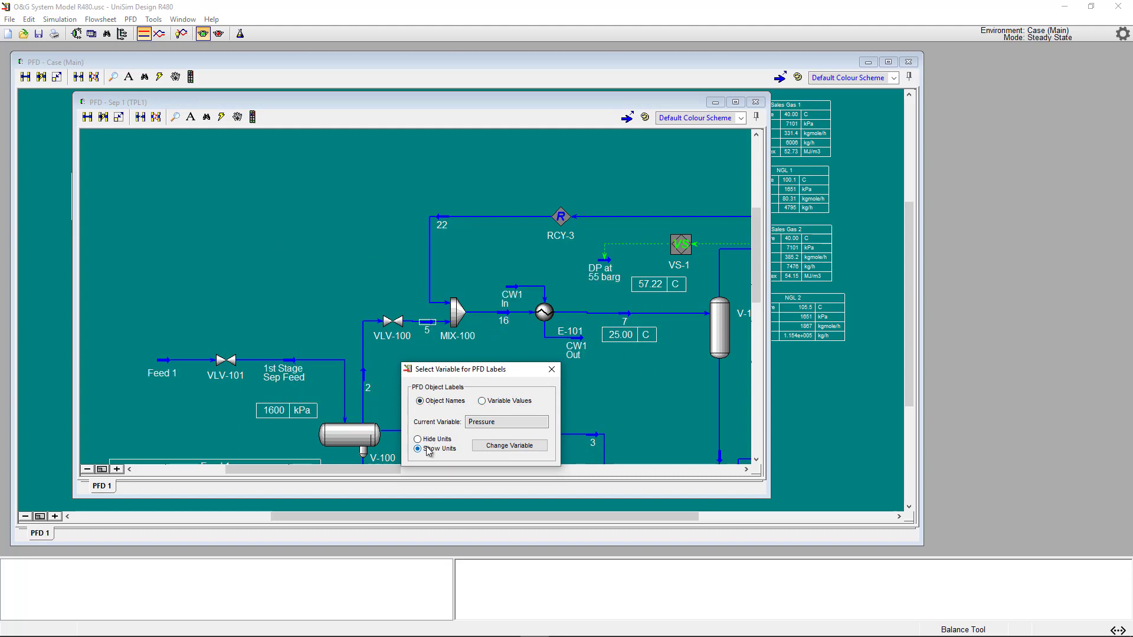
Change the PFD label variable to Mass Density, restore object names as the labels, and close the label settings
click(519, 447)
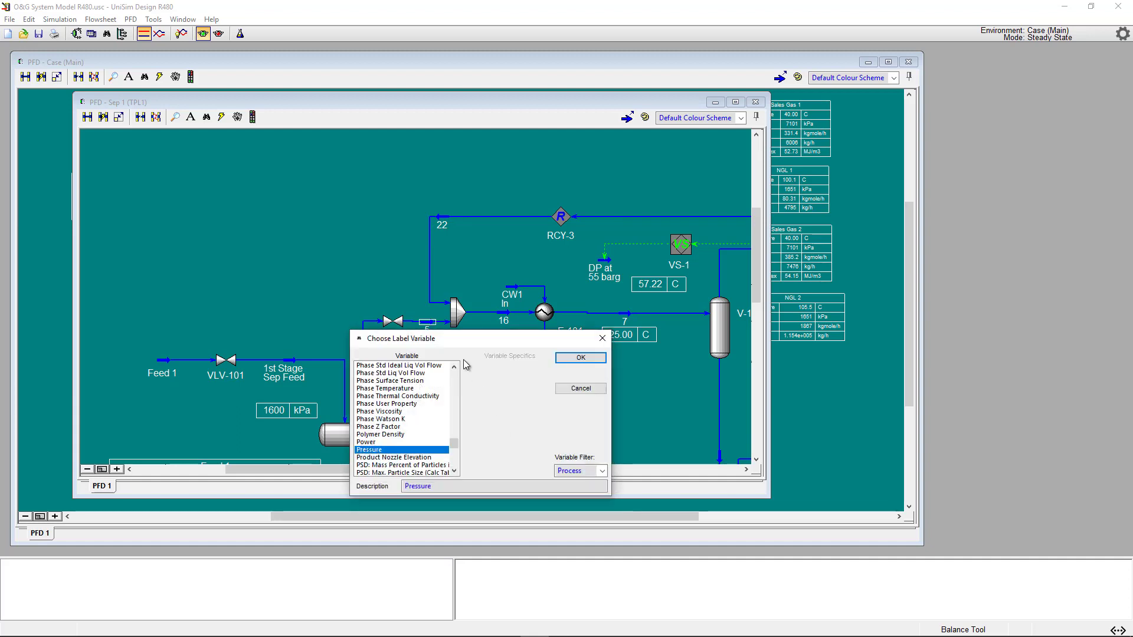
drag(462, 343, 495, 189)
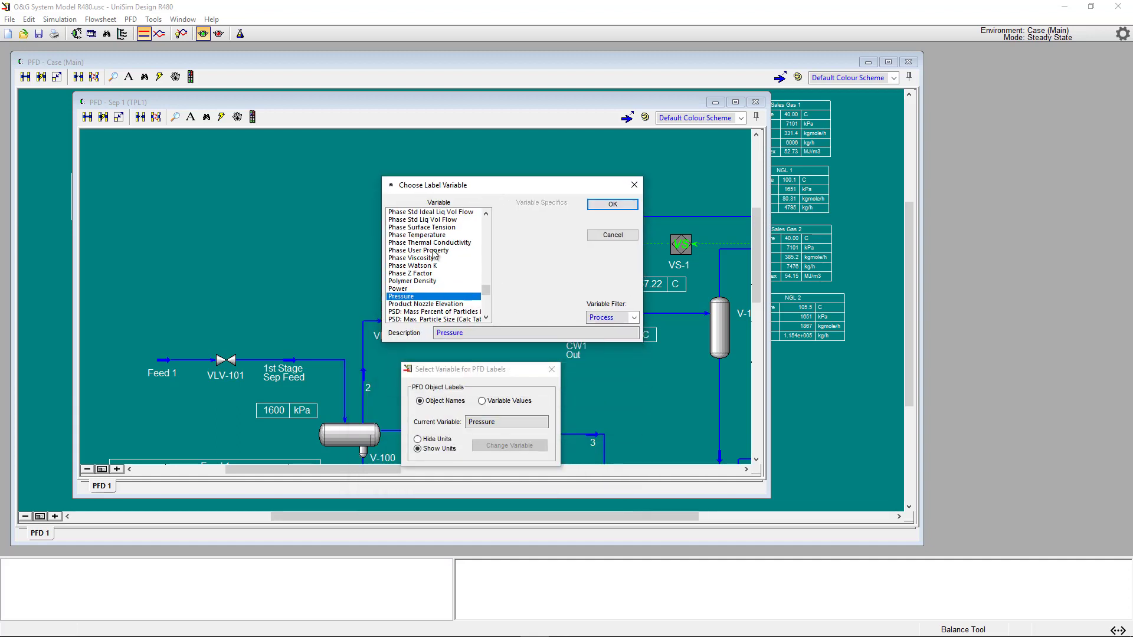
drag(491, 288, 488, 220)
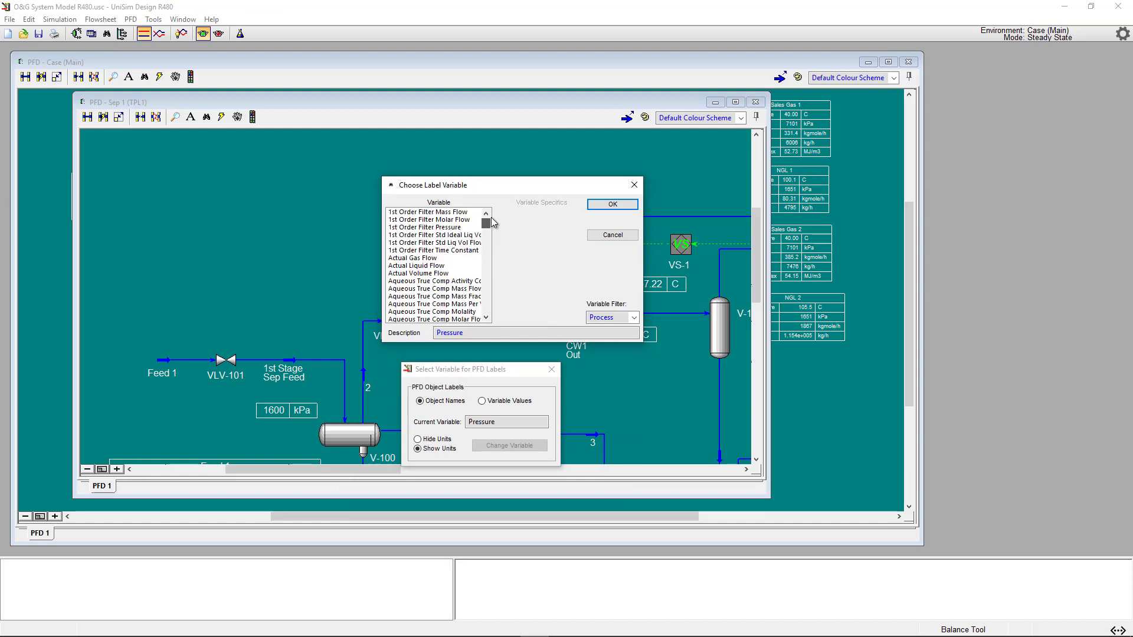
click(417, 260)
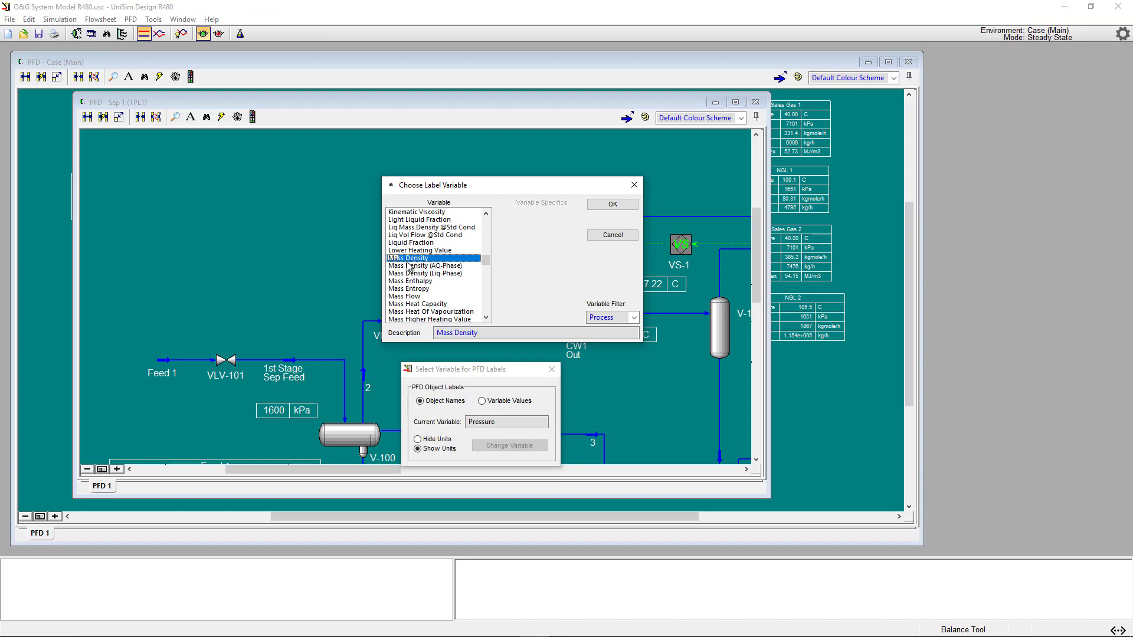
click(611, 205)
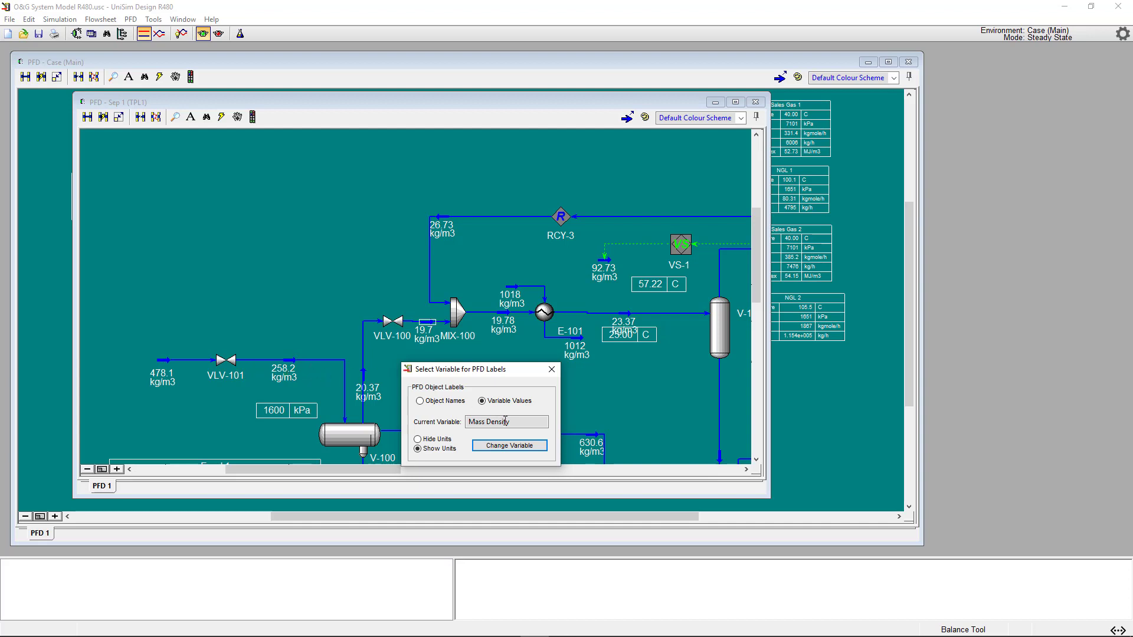
click(420, 402)
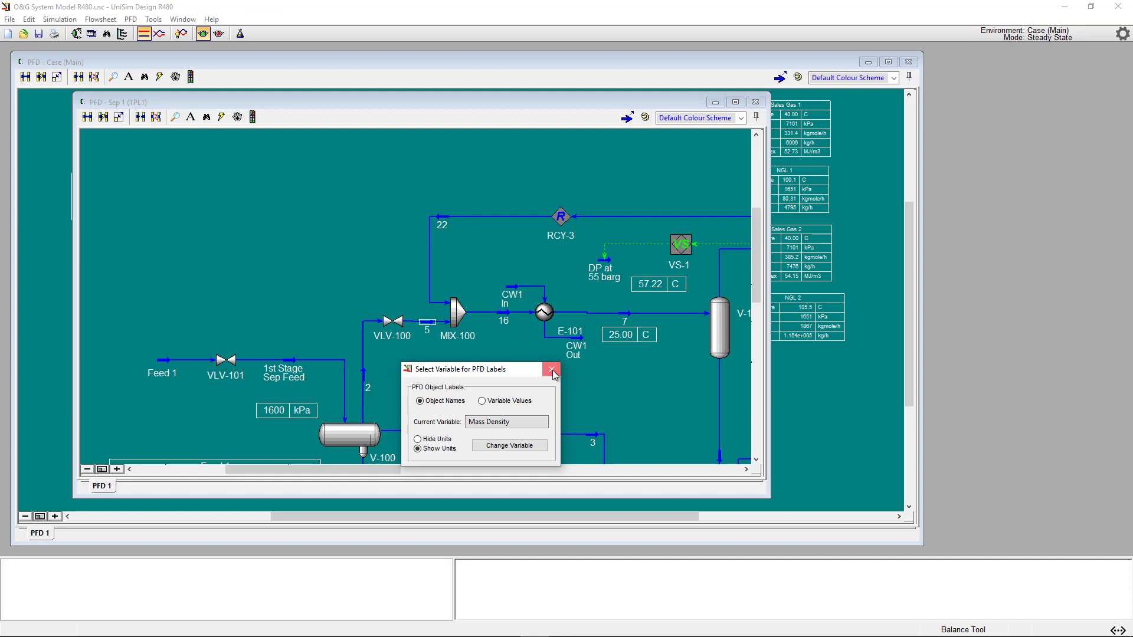
click(552, 370)
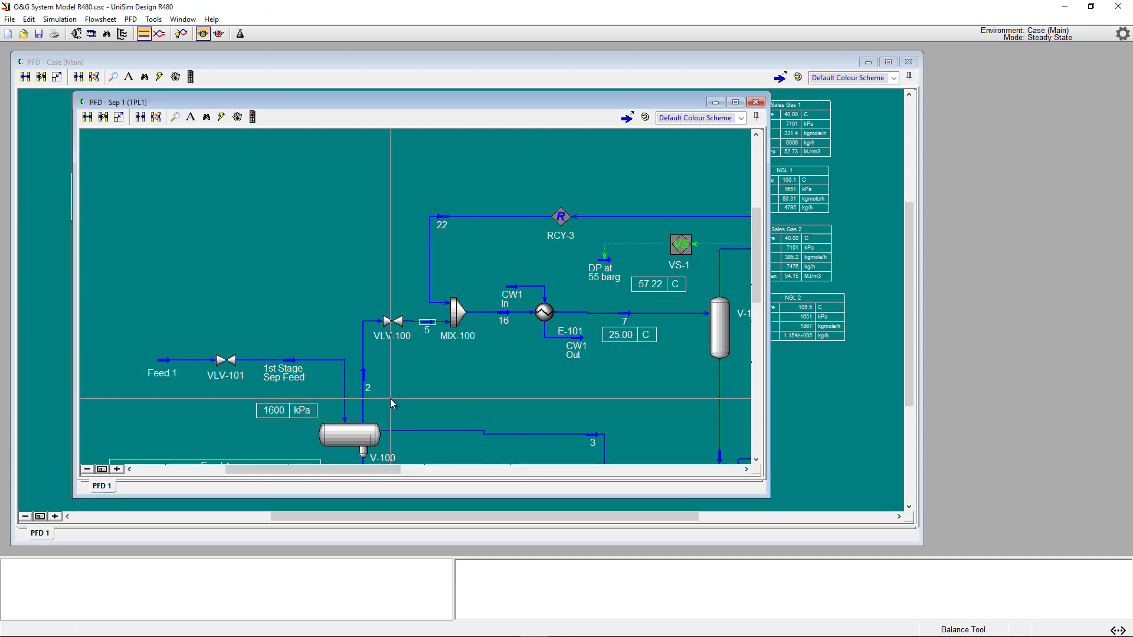
Rename the 1st Stage Sep Feed stream to "1st Stage Sep Feed JM" and give it the description "Stream Description"
mouse_move(292, 357)
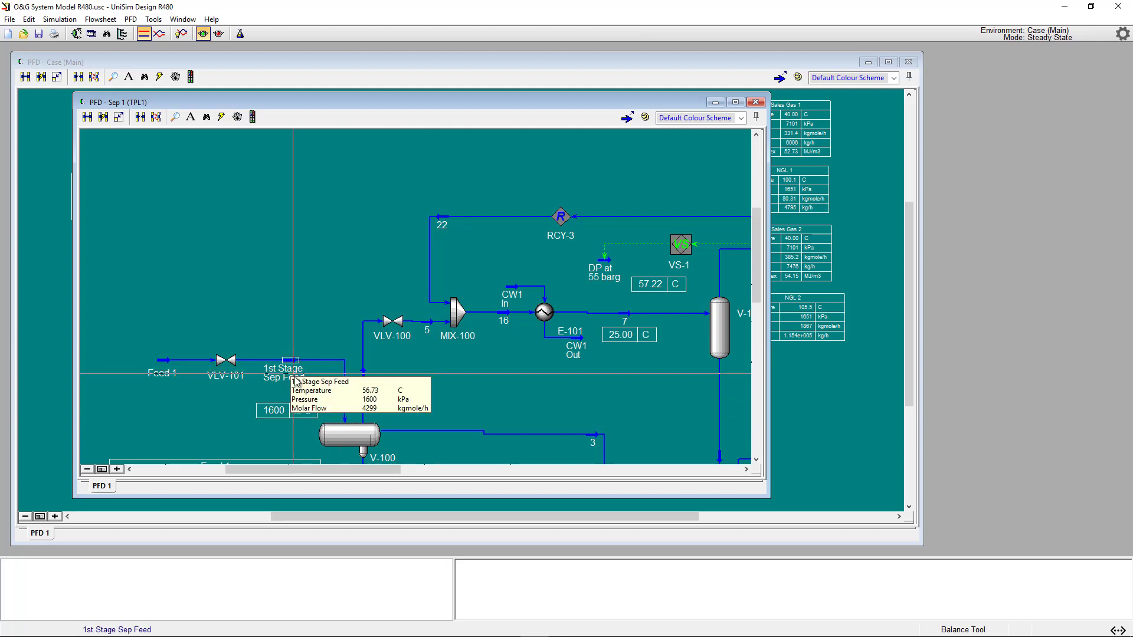
key(F2)
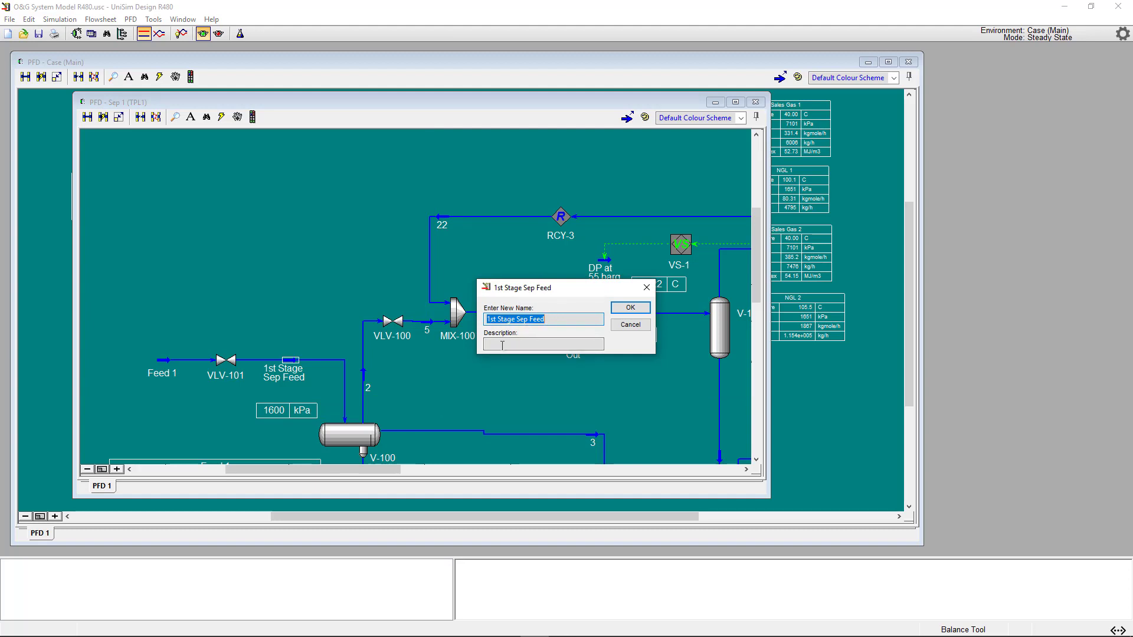
click(562, 322)
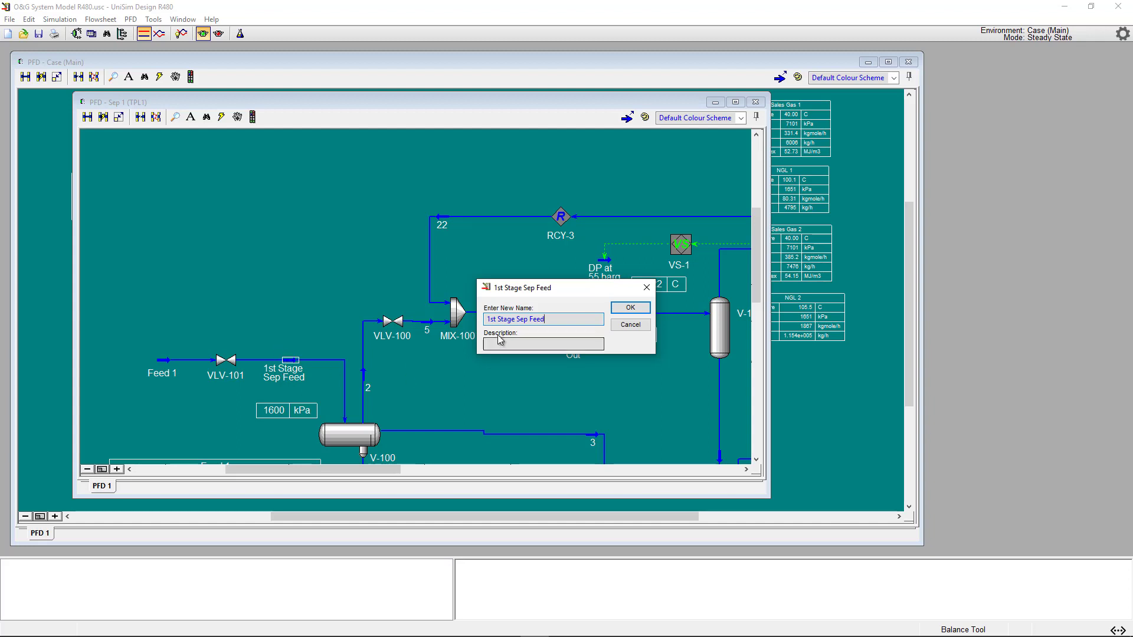
click(563, 319)
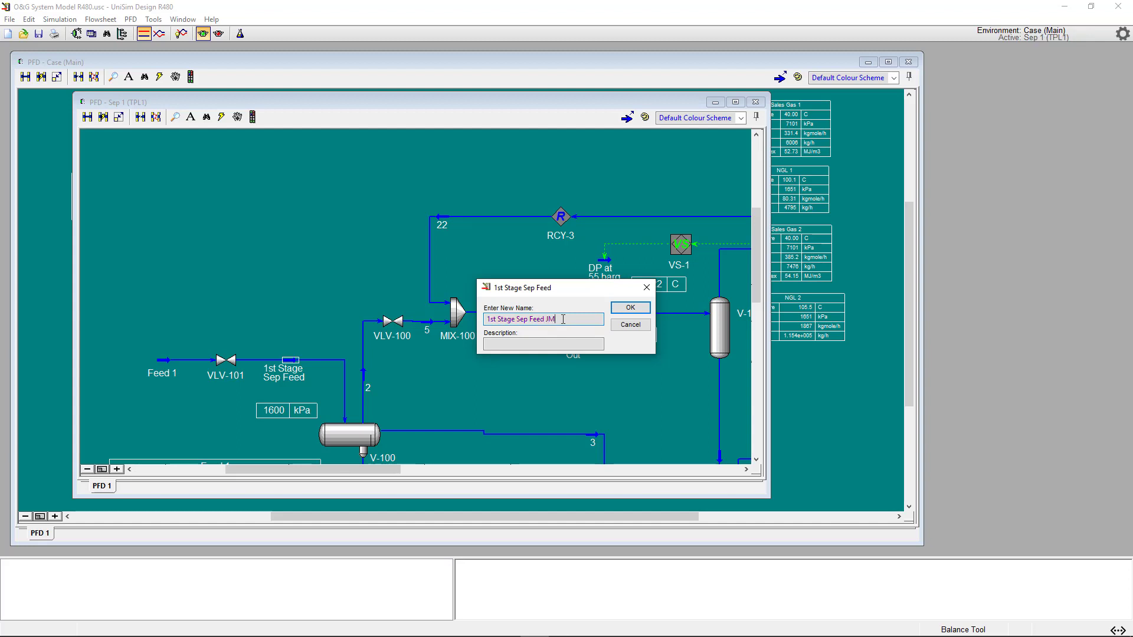
click(564, 345)
text(Stream Description)
click(630, 307)
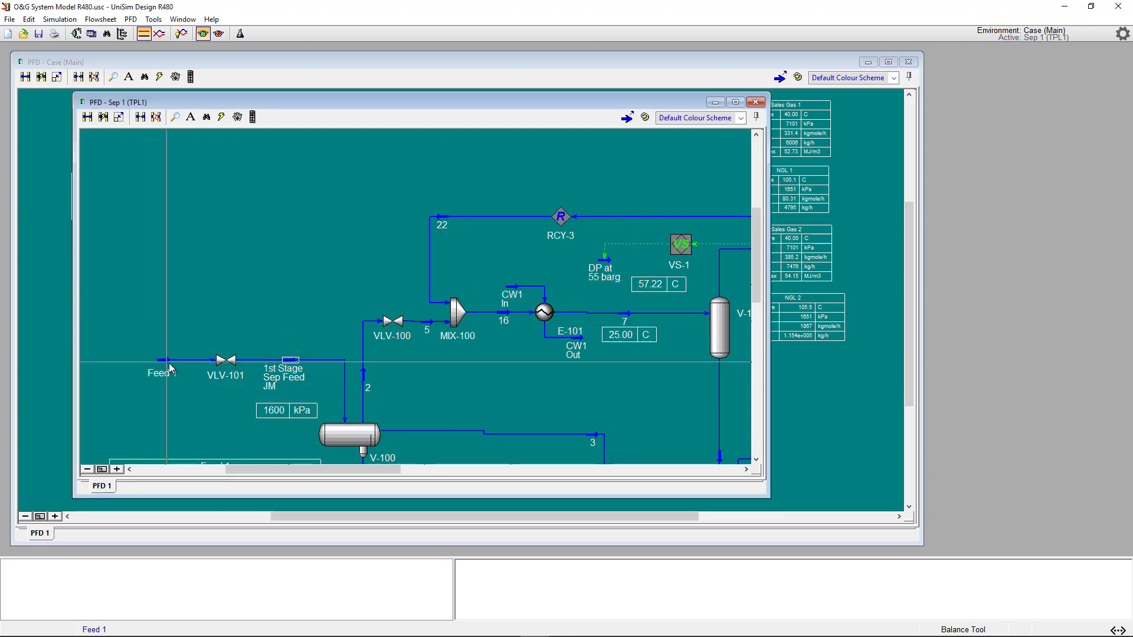
Open the properties of stream CW1 In and try a temperature of 100 C, checking the available units and cancelling the edit
double_click(519, 300)
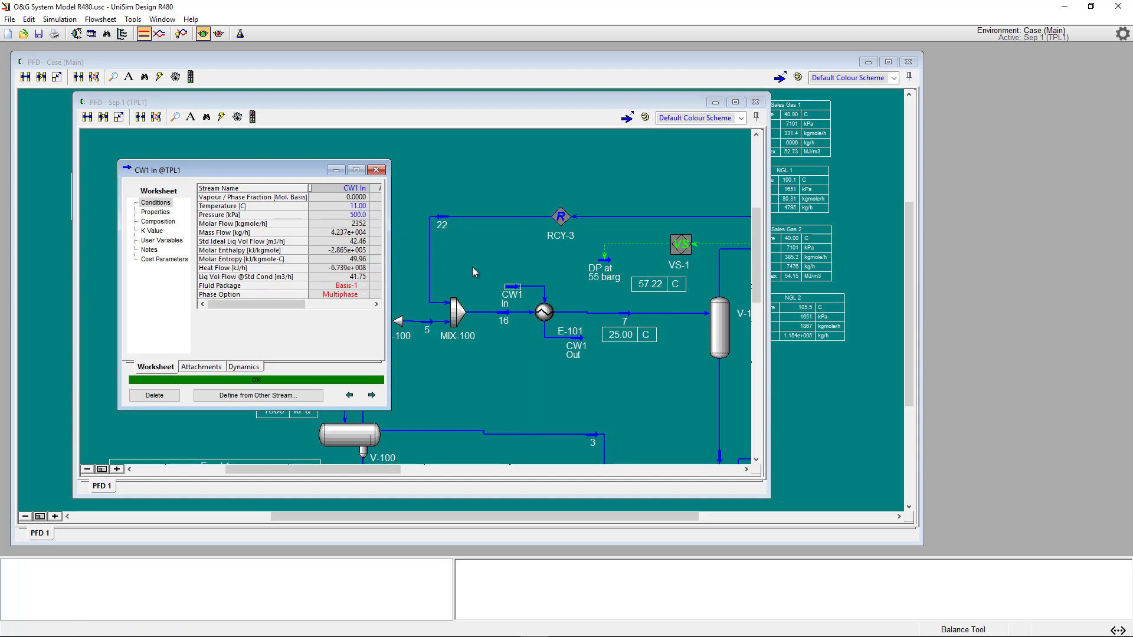
click(358, 207)
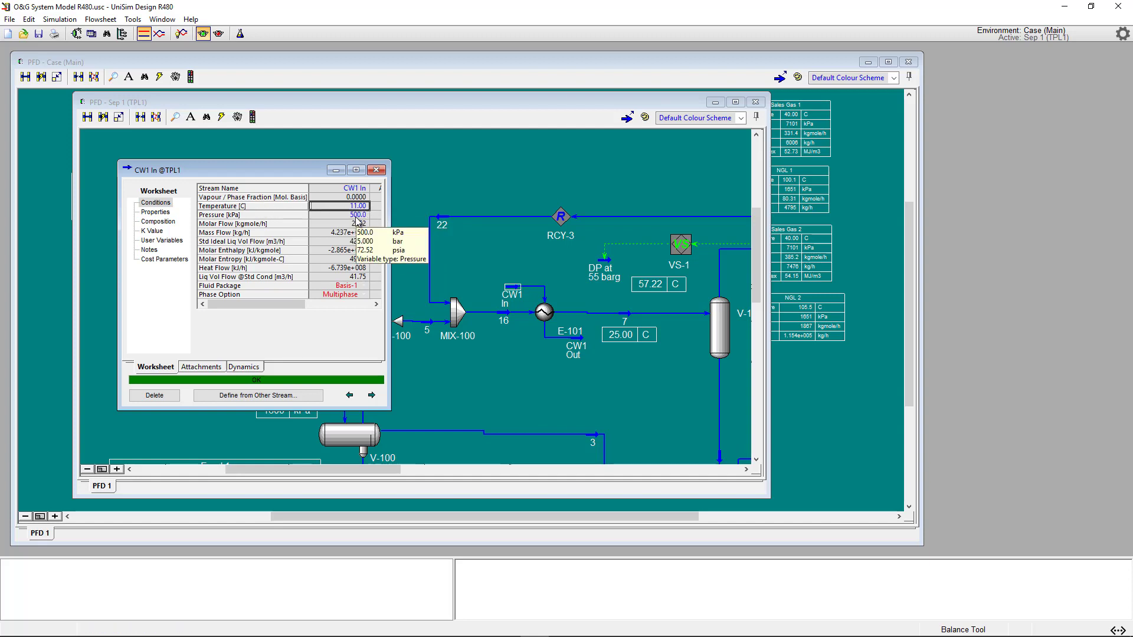
key(F2)
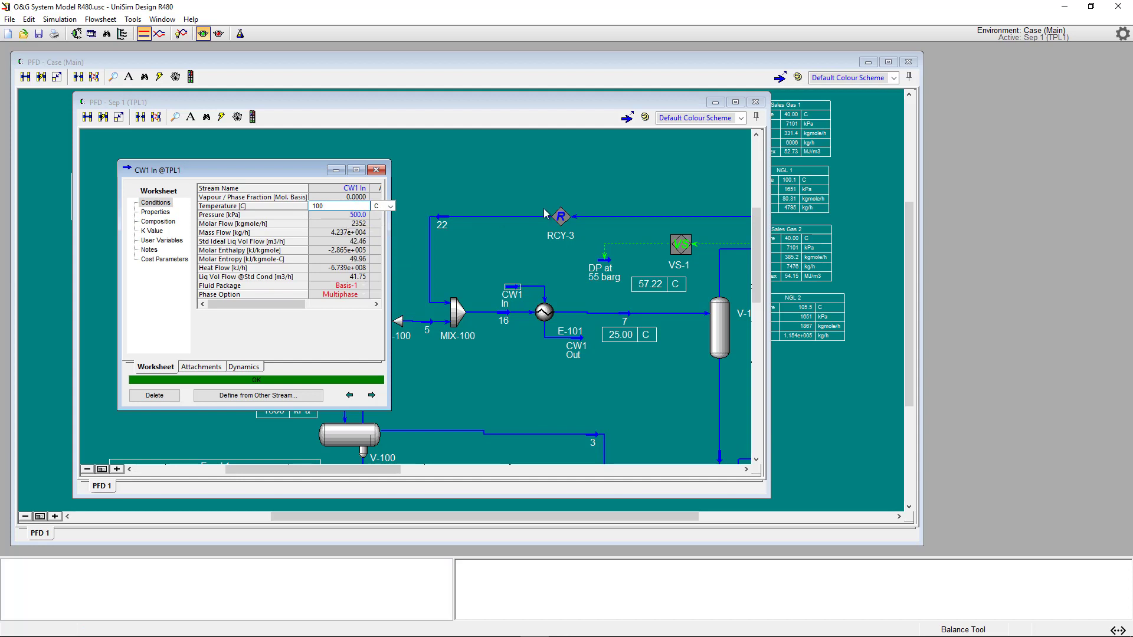
click(391, 206)
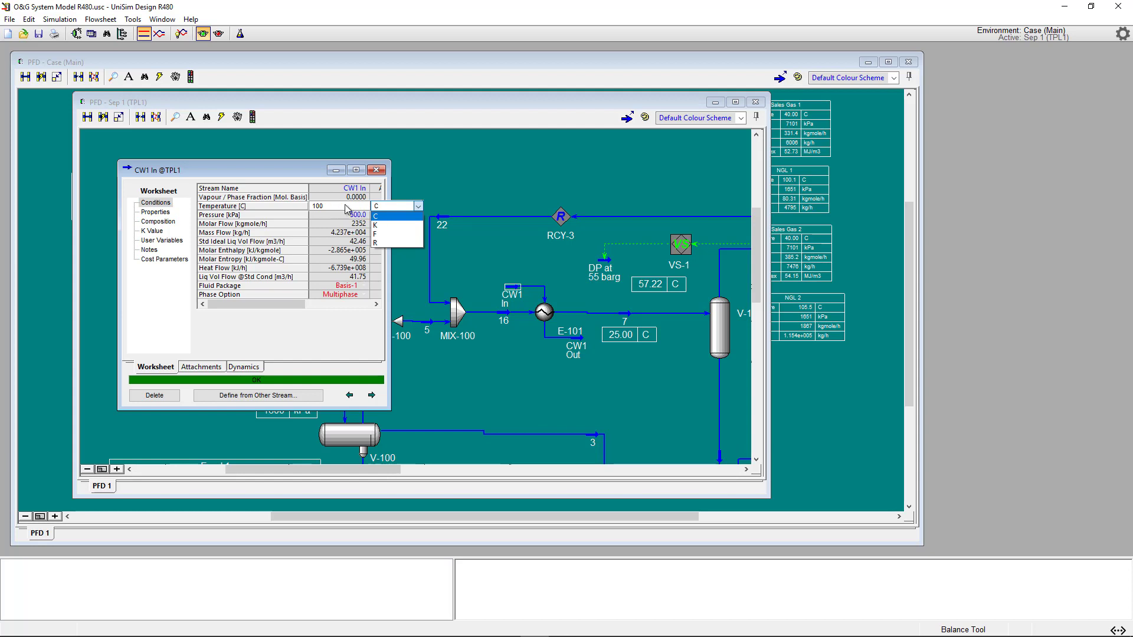
key(Escape)
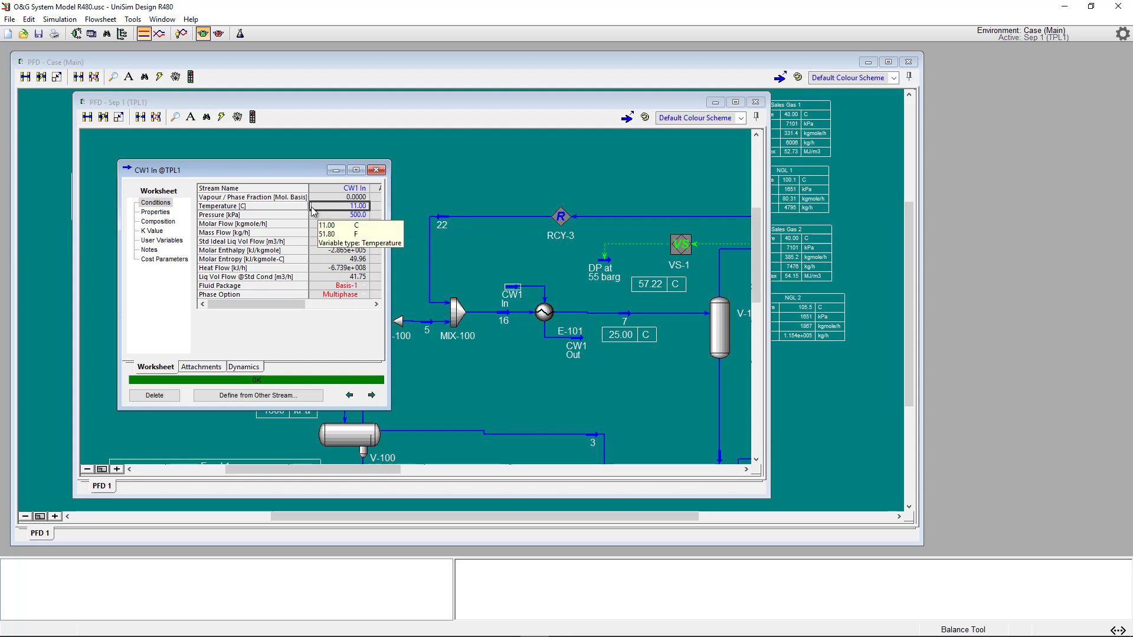
double_click(313, 207)
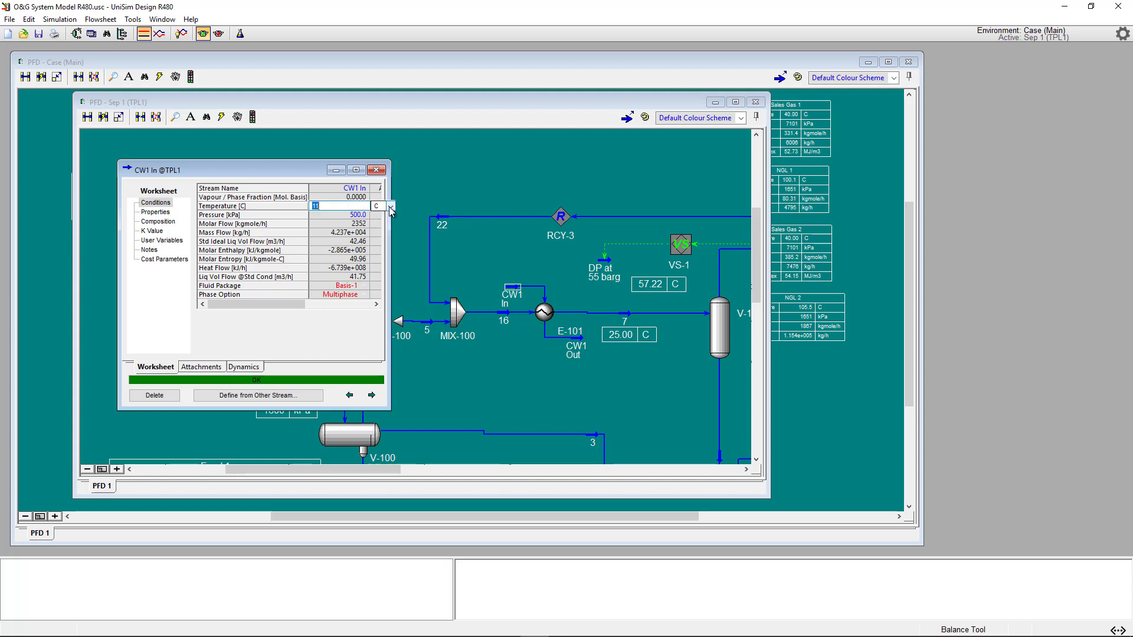
click(340, 233)
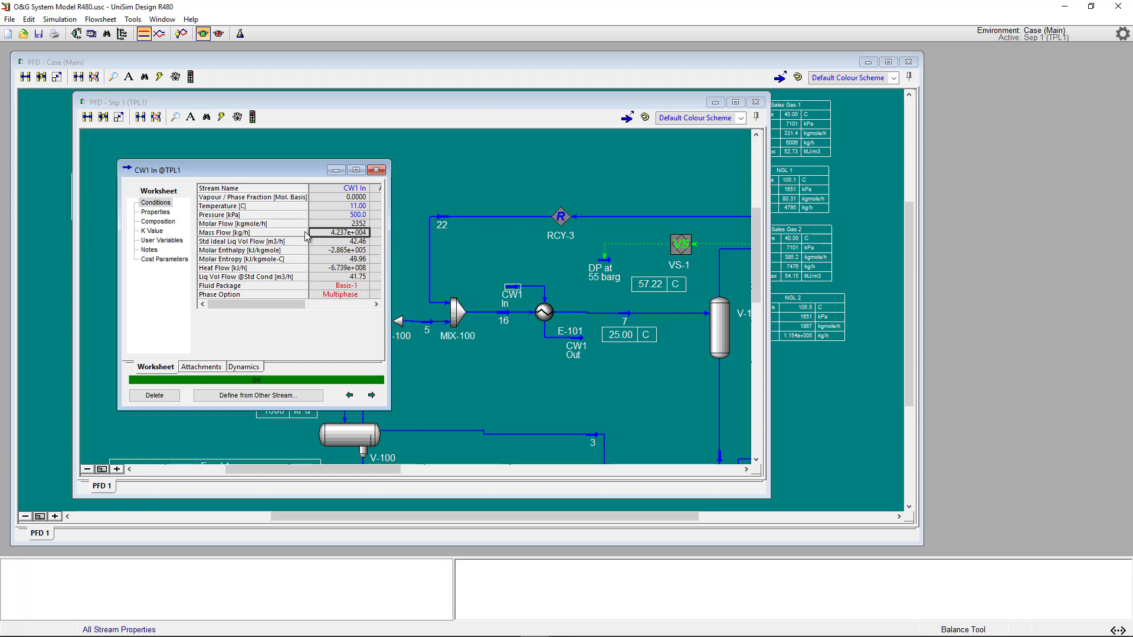
Convert the mass flow of stream CW1 In to lb/hr within its edit cell and select the converted value
mouse_move(312, 235)
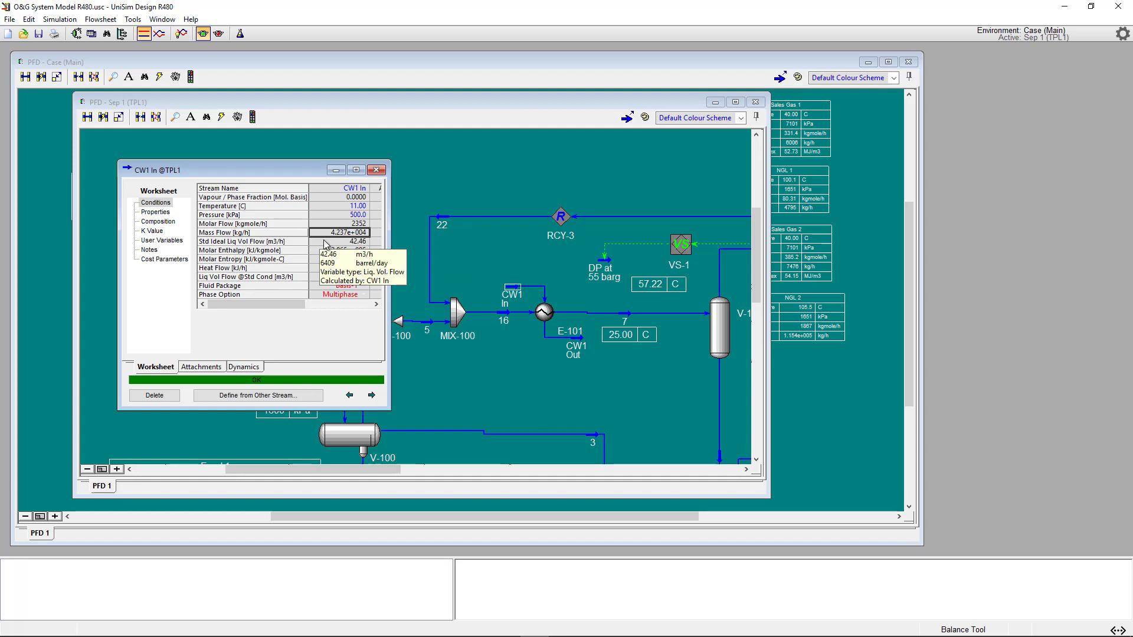
click(367, 236)
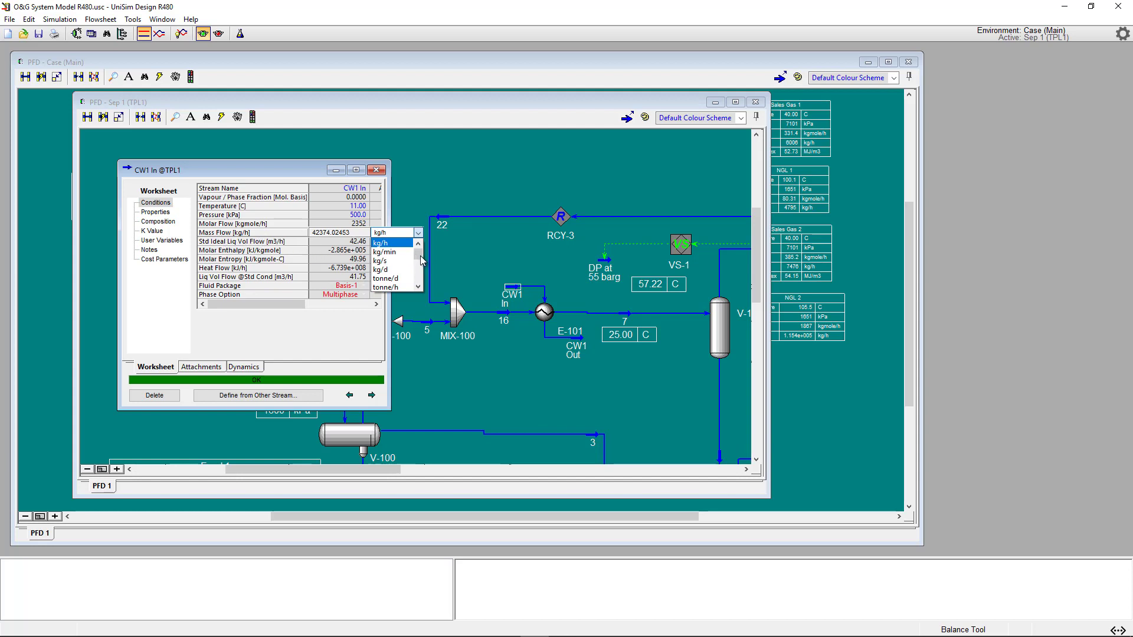
drag(421, 256, 418, 272)
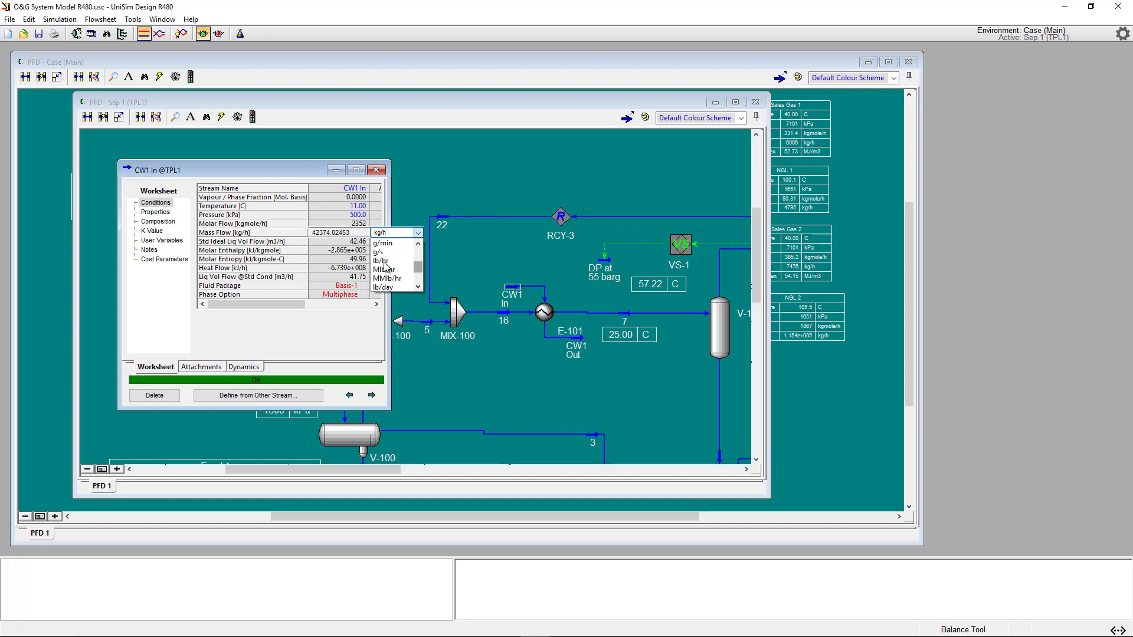
click(386, 262)
click(384, 263)
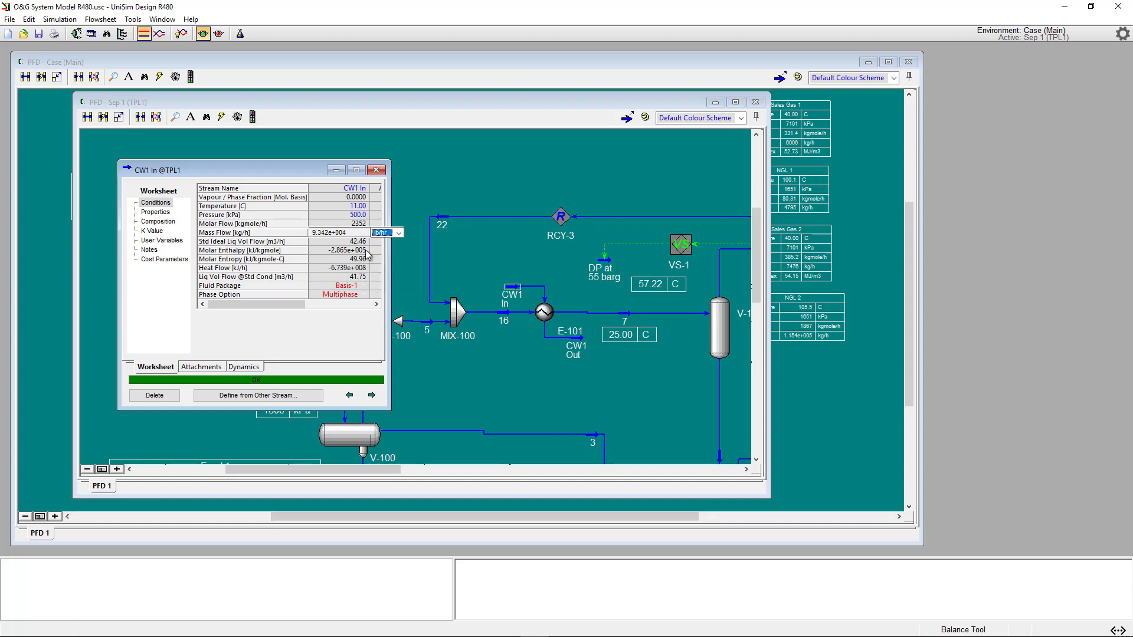
click(354, 233)
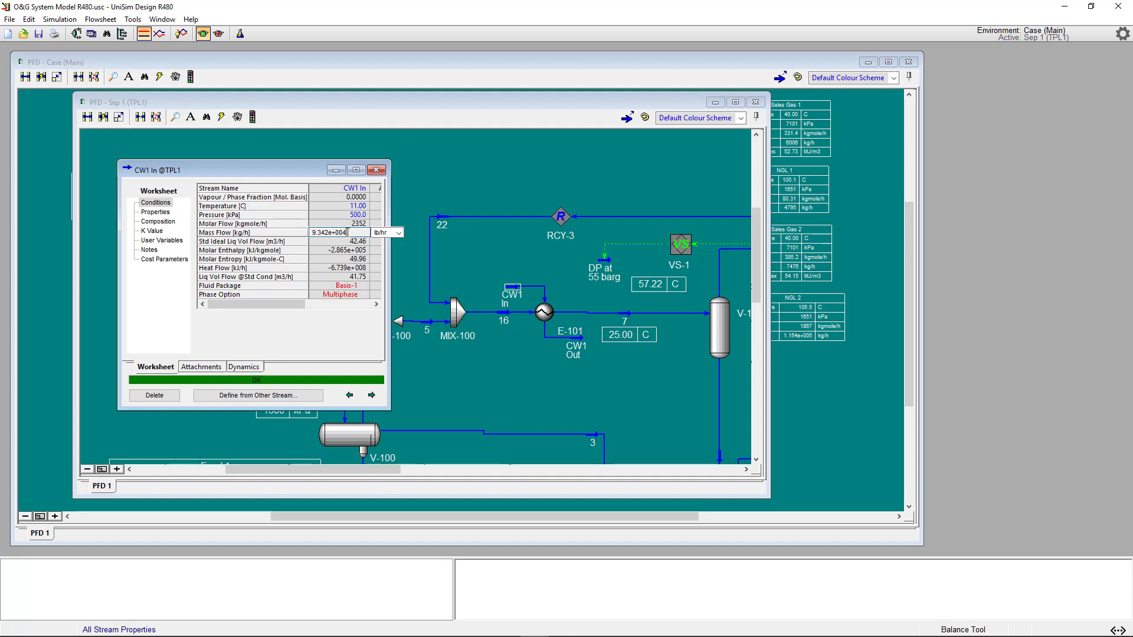
click(354, 231)
drag(354, 231, 312, 233)
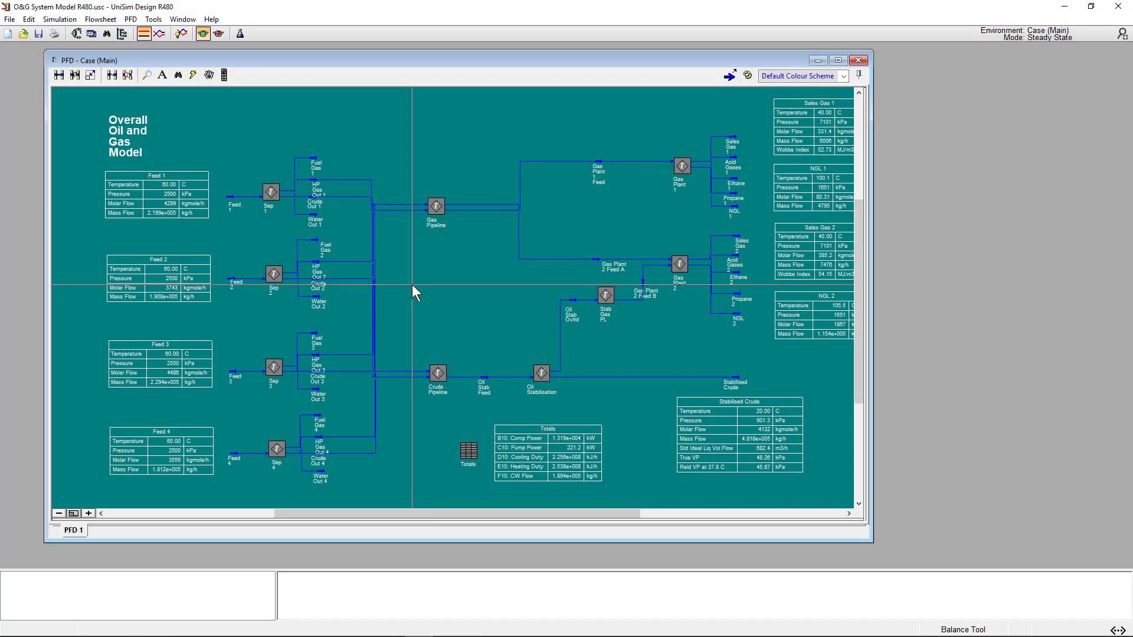
Search the text annotations of all PFDs for "AB" and examine the first matching note with its surrounding flowsheet
click(179, 79)
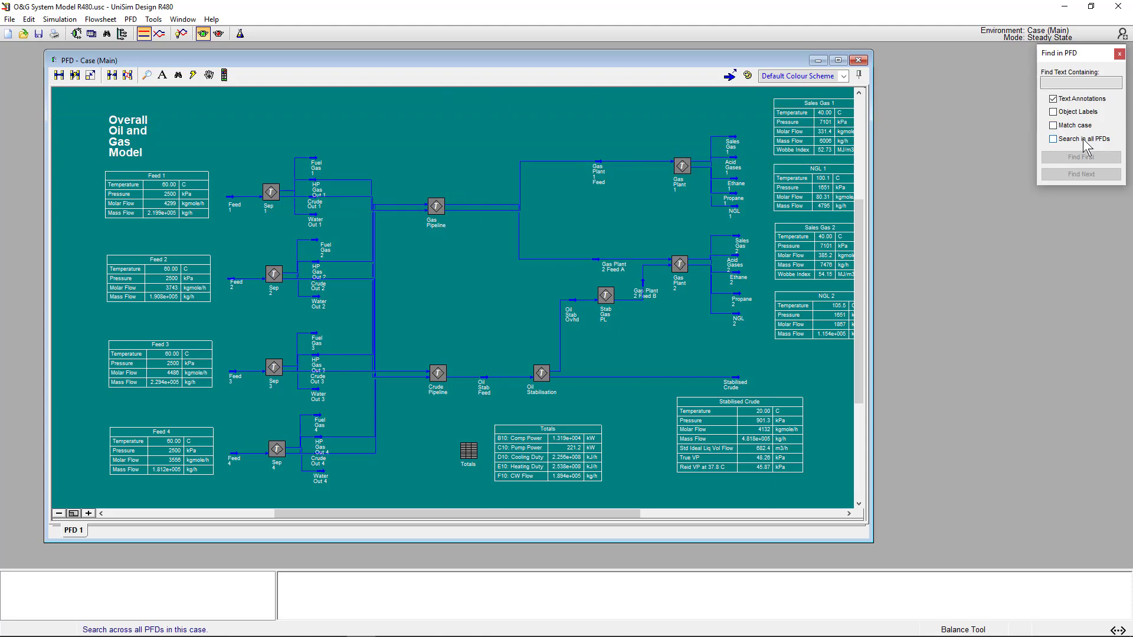
click(1065, 84)
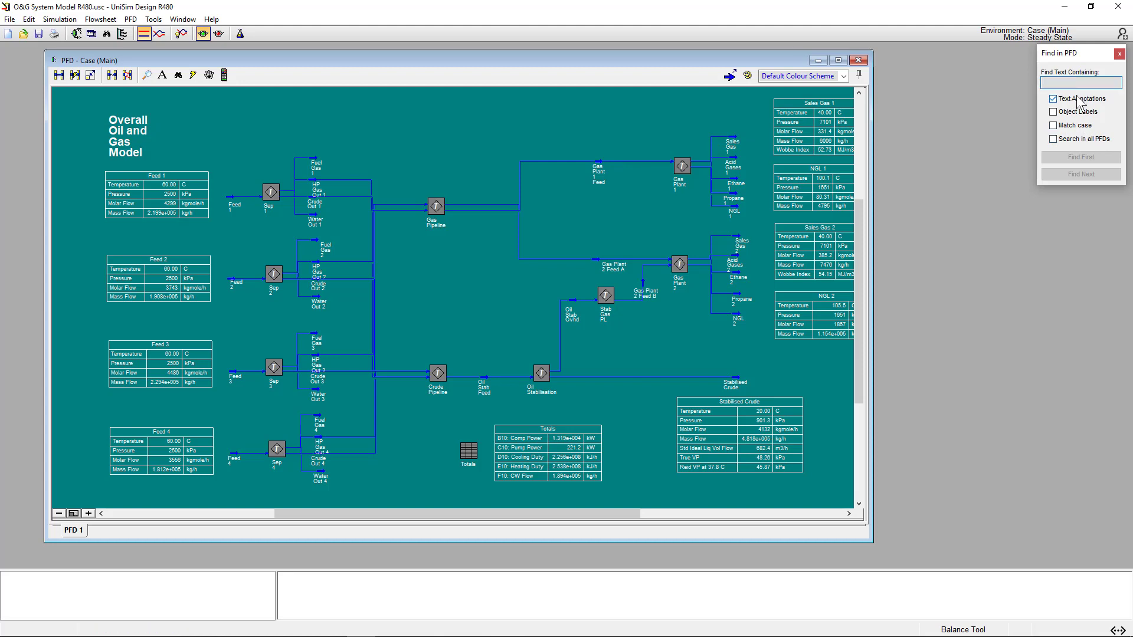
text(AB)
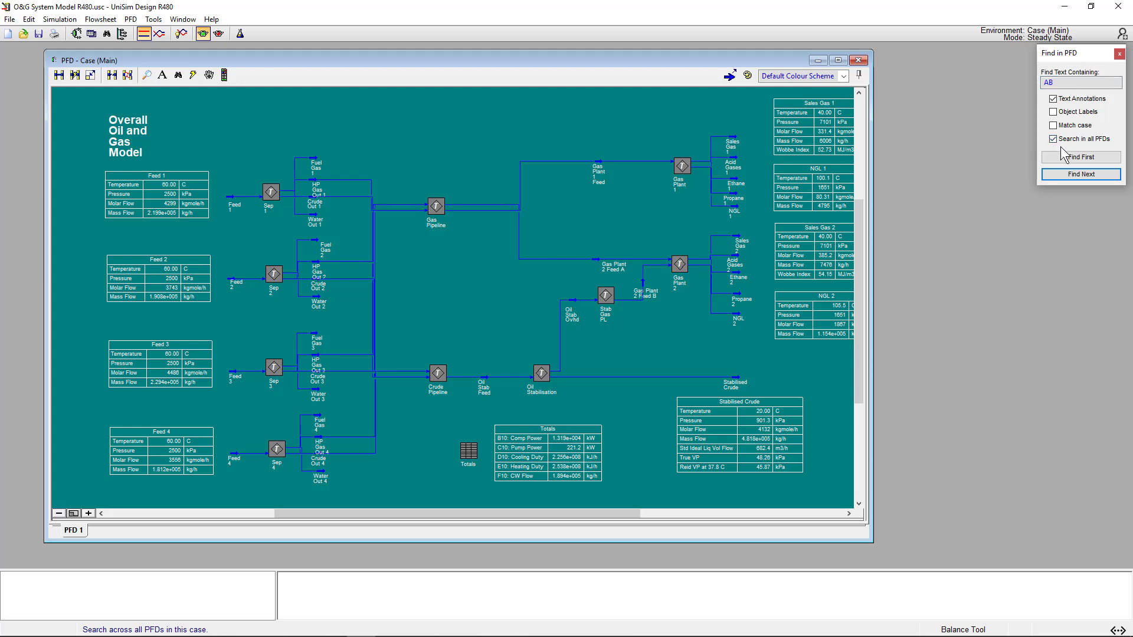
click(1109, 162)
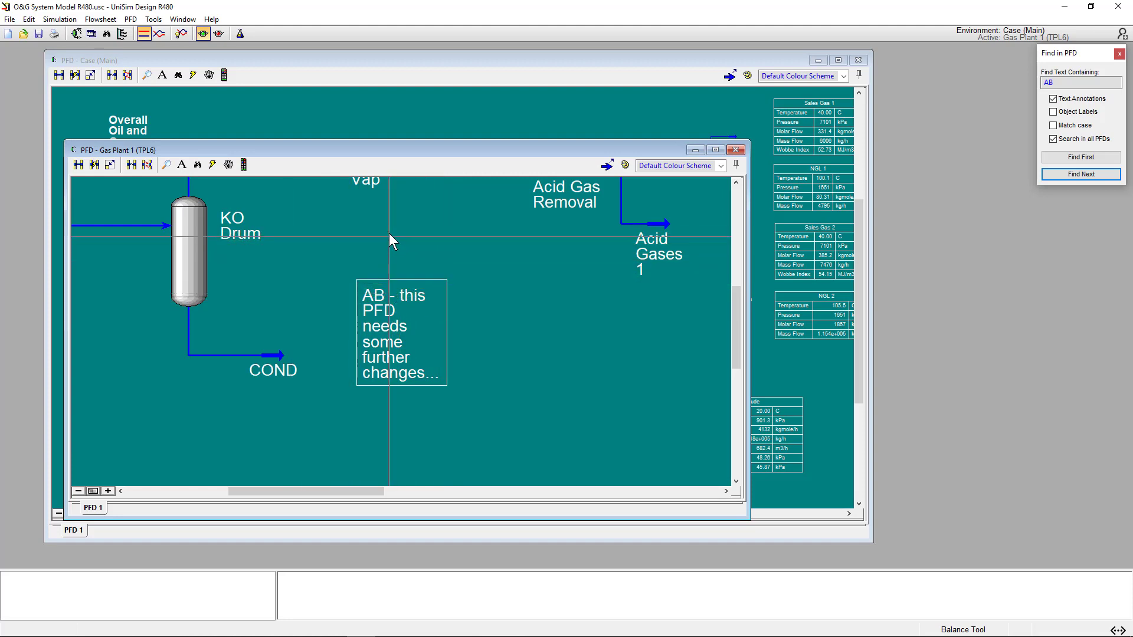
scroll(418, 213, down, 1)
scroll(417, 213, down, 5)
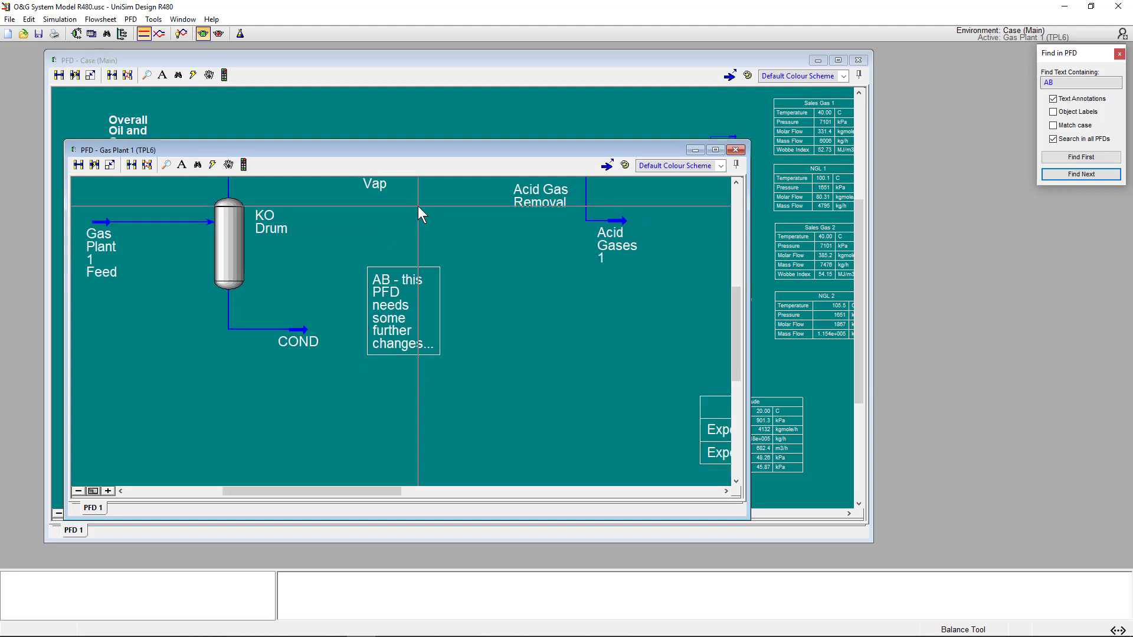
click(736, 181)
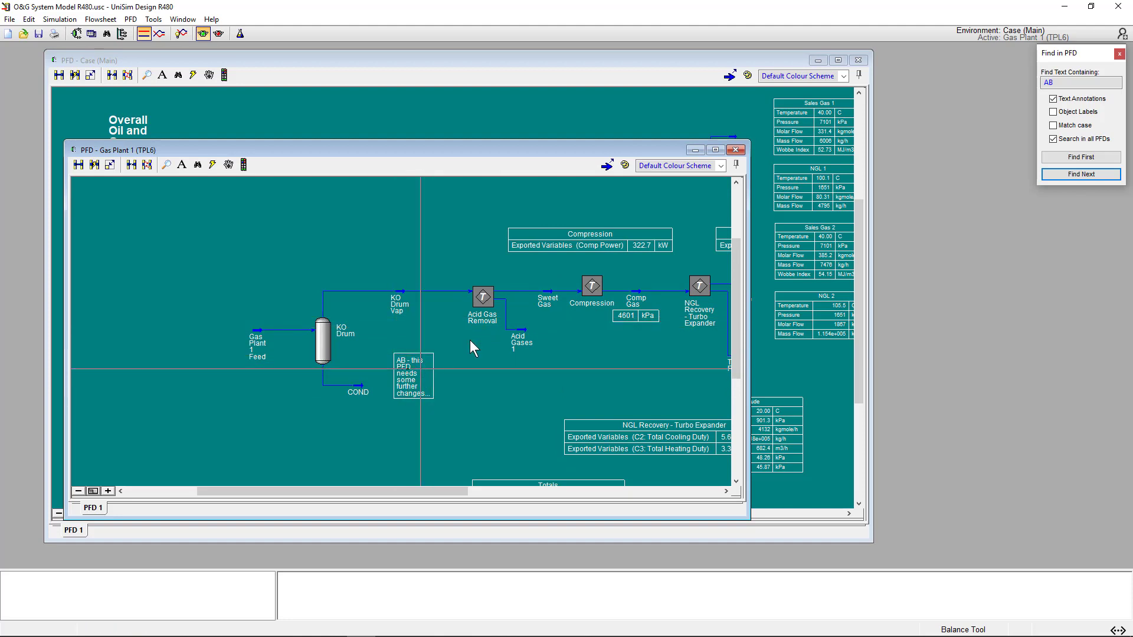
Find the next "AB" annotation and examine the note together with the whole compression flowsheet around it
click(1053, 176)
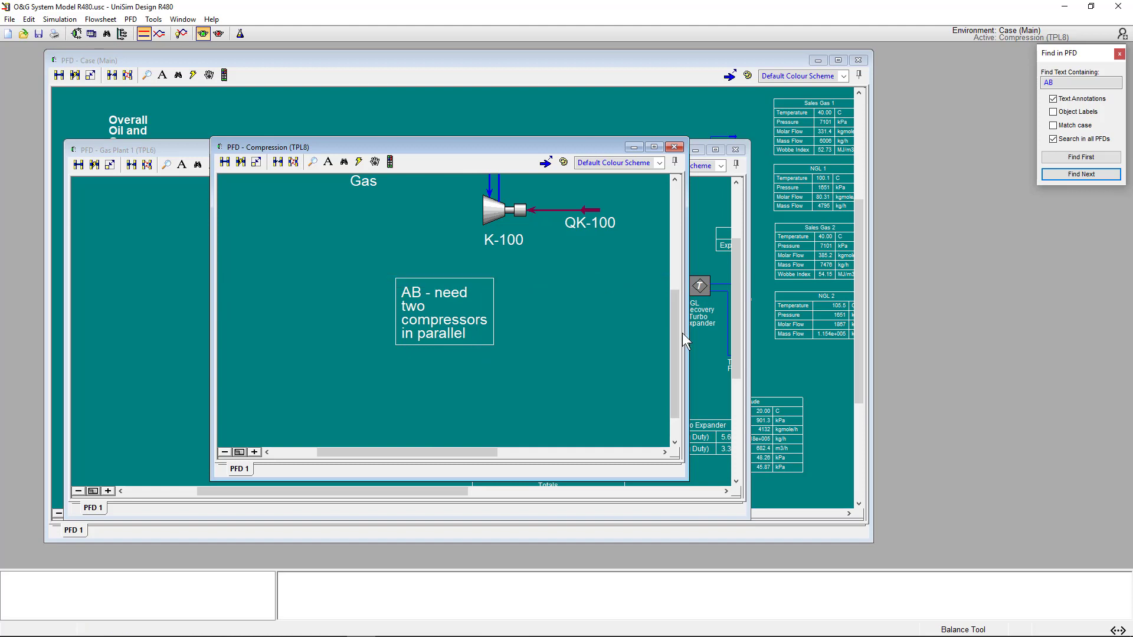
drag(675, 368, 678, 328)
scroll(561, 317, down, 2)
scroll(554, 307, down, 1)
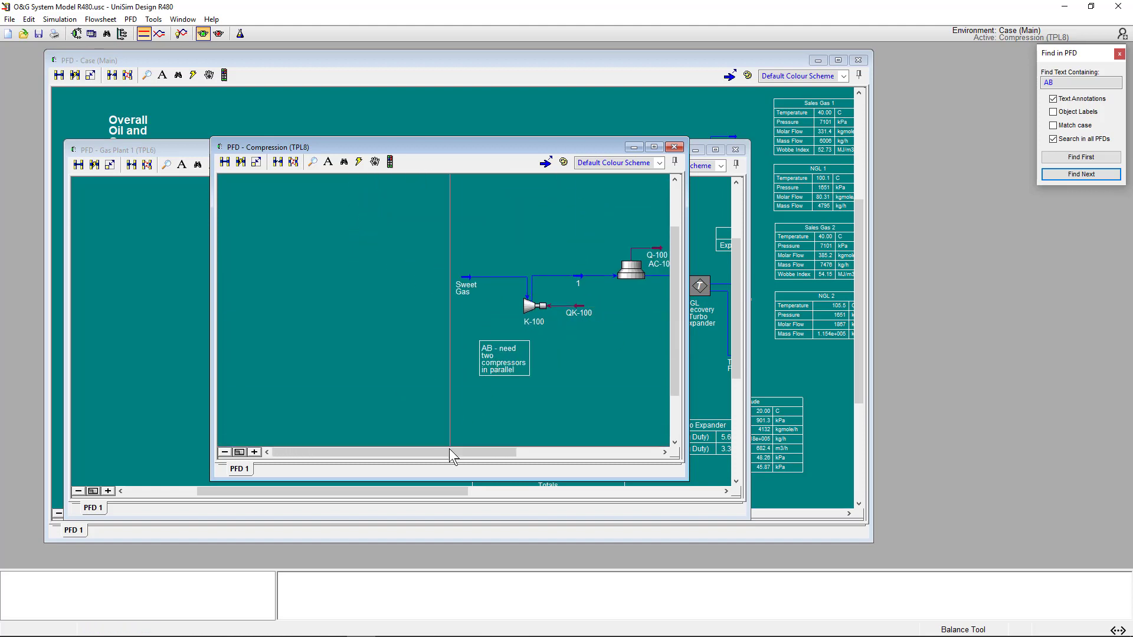
drag(449, 451, 519, 451)
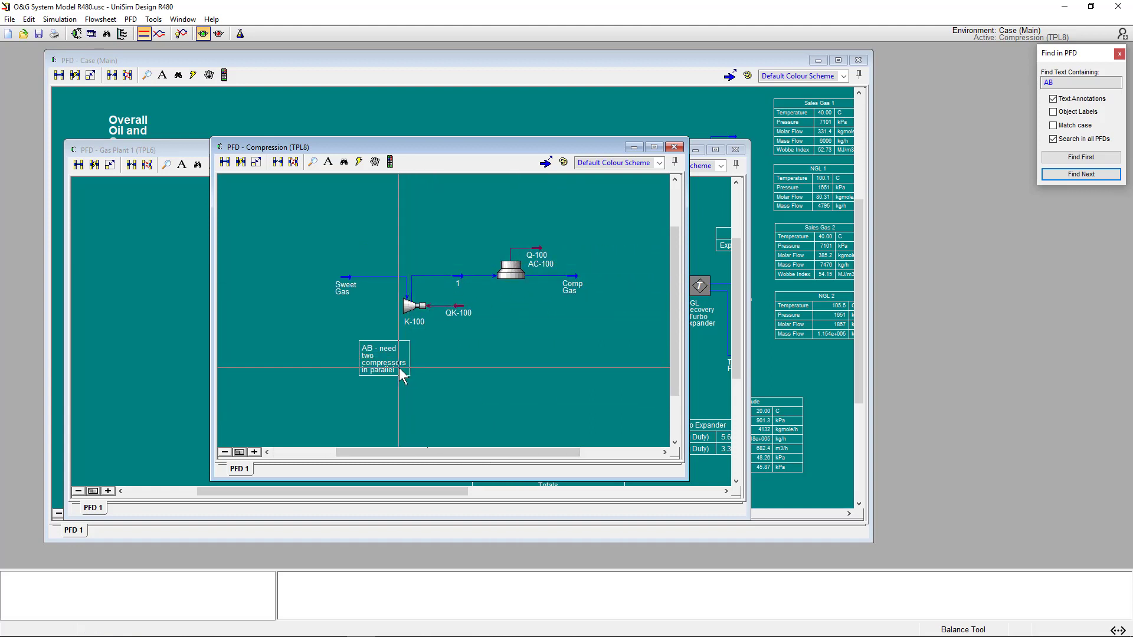
Move the AB note and the Sweet Gas stream further away from compressor K-100 to make room upstream of it
drag(397, 372, 293, 347)
drag(347, 277, 279, 260)
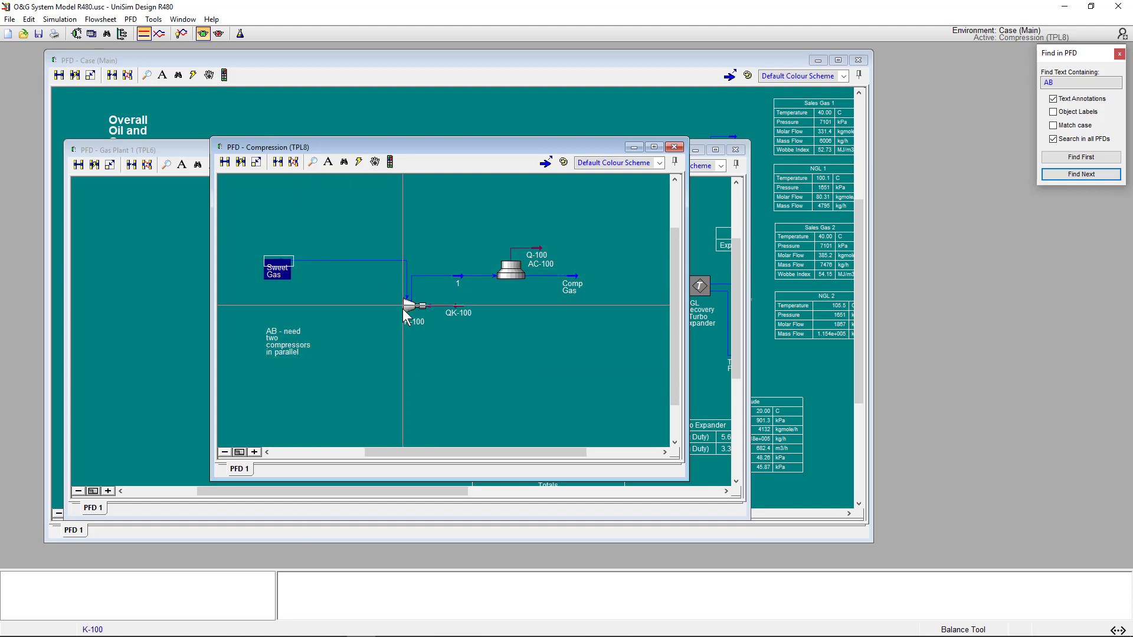
mouse_move(415, 315)
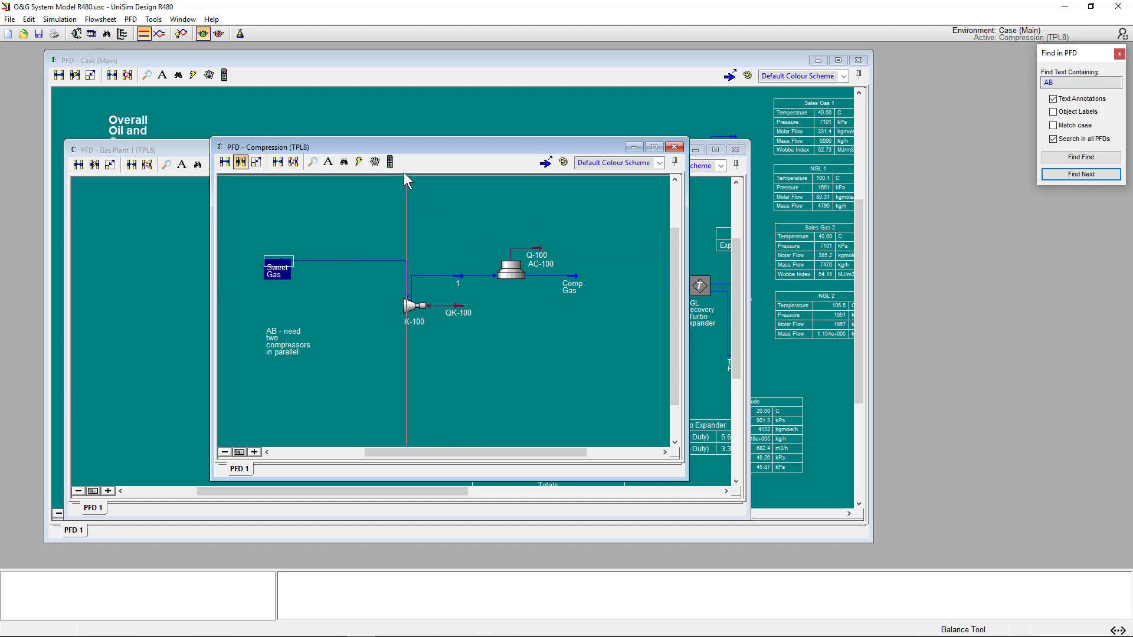
Place a material stream below K-100, a separator attached to it, and a heater attached to the separator's vapour outlet
click(390, 162)
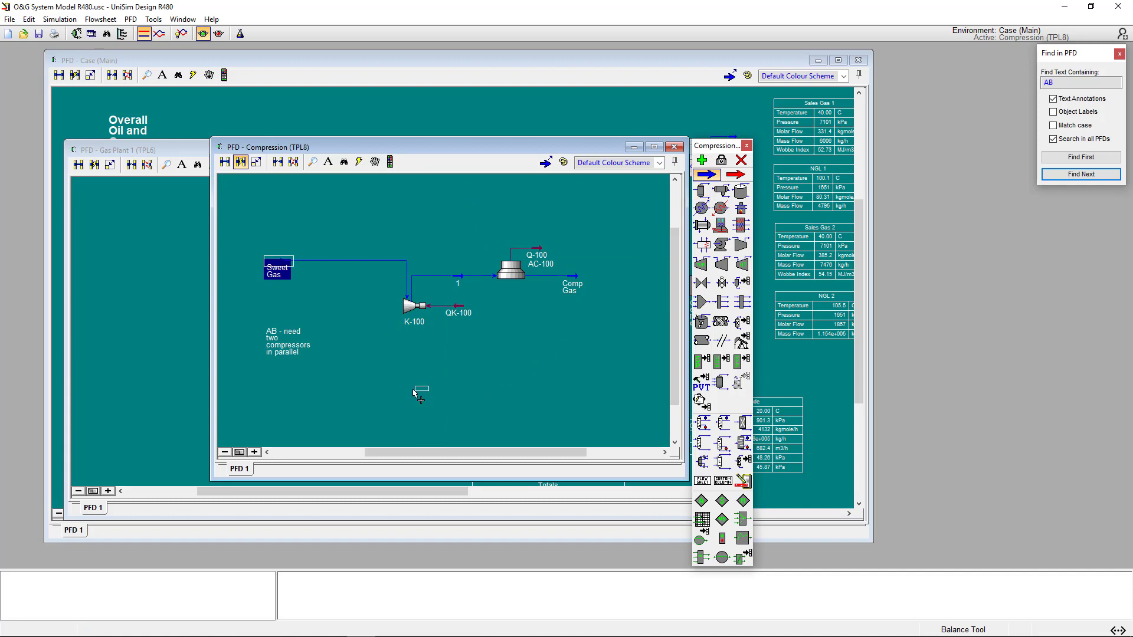
click(413, 389)
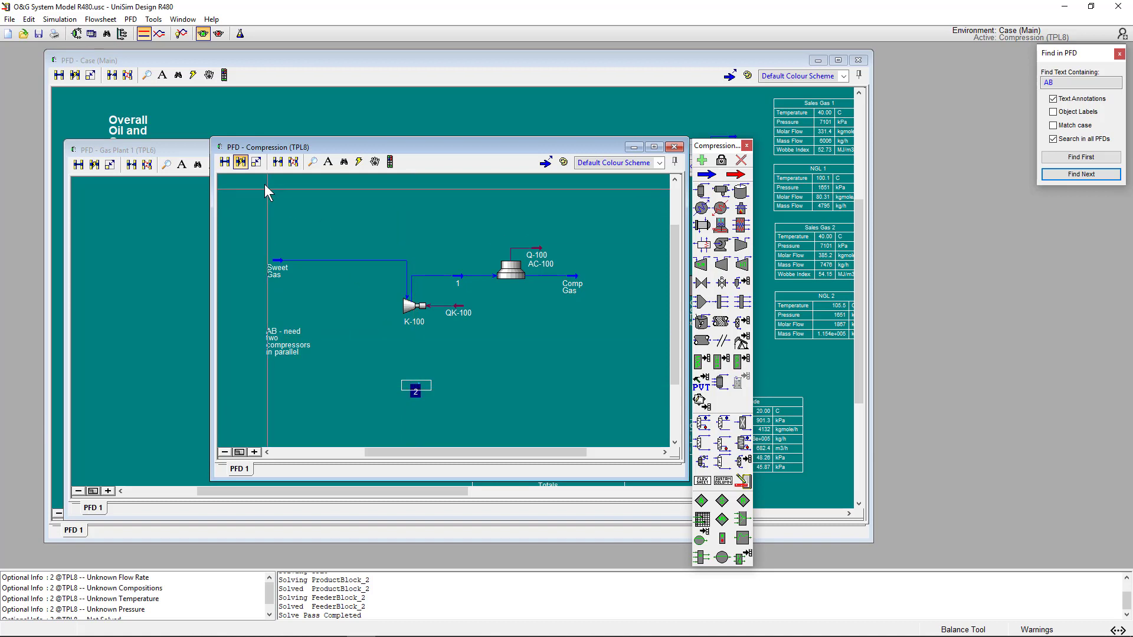
click(241, 163)
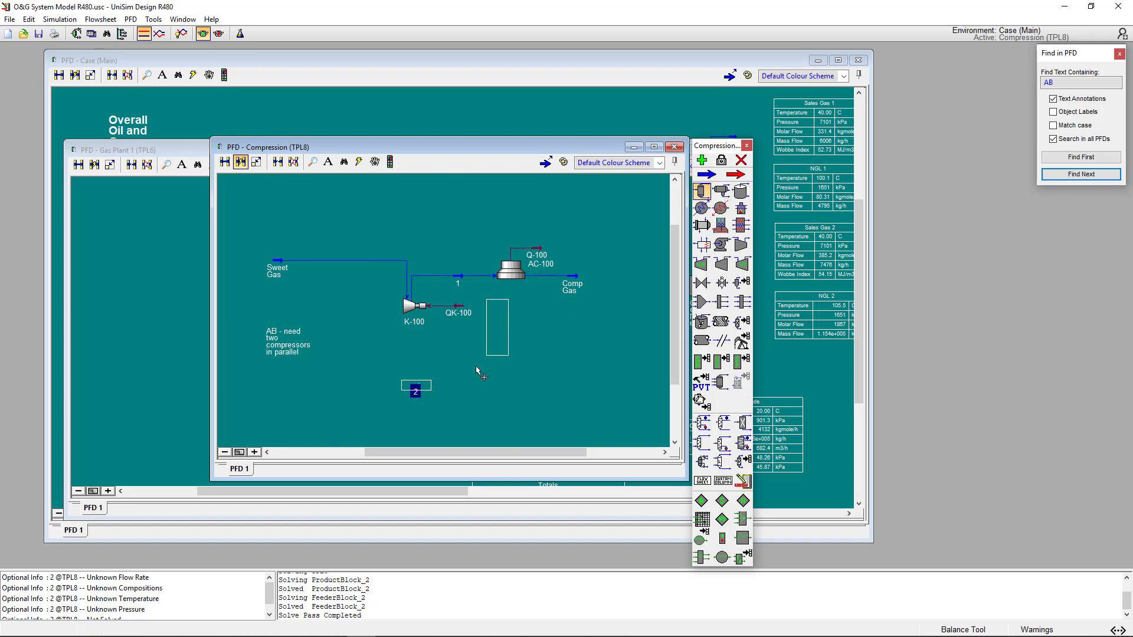
click(456, 423)
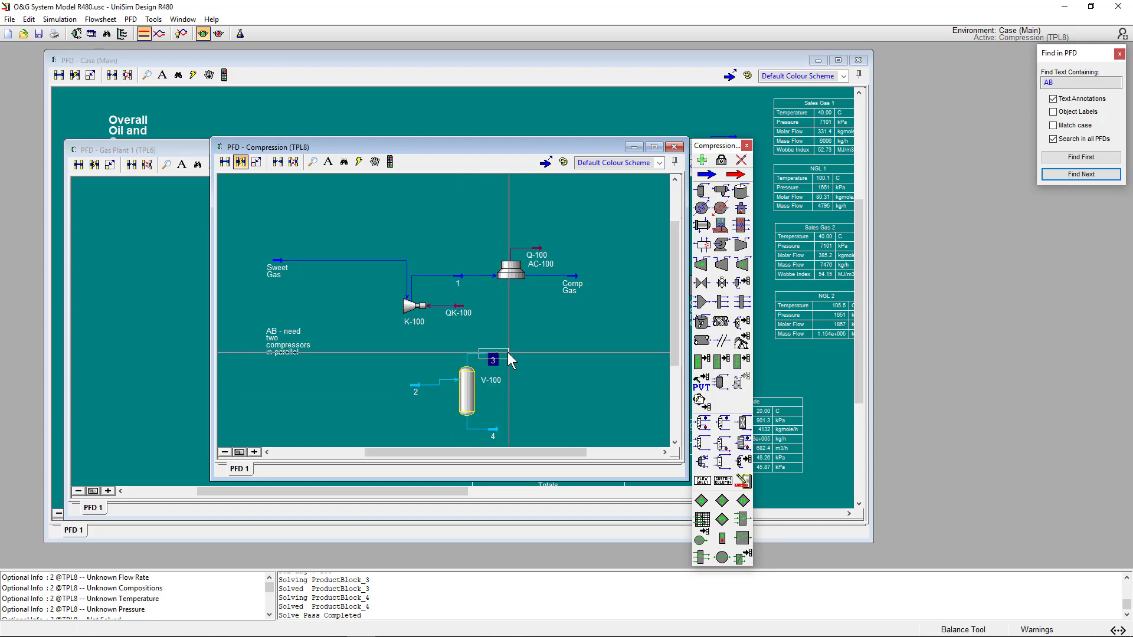
mouse_move(497, 361)
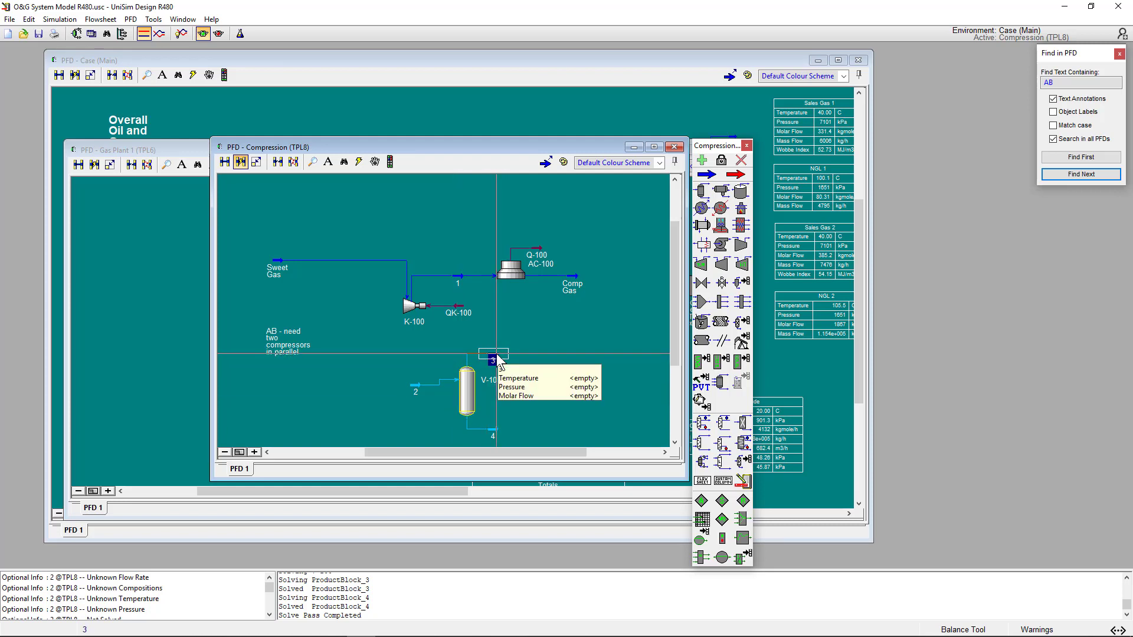
click(701, 208)
click(533, 358)
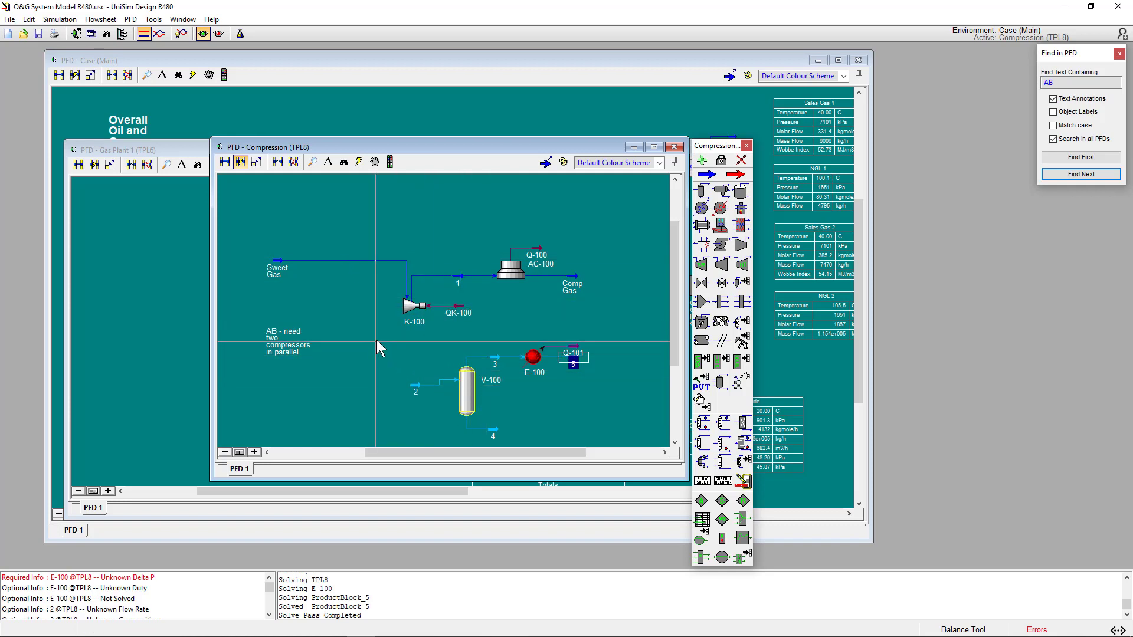
Delete the trial separator V-100, heater E-100 and all their attached streams
drag(376, 340, 608, 441)
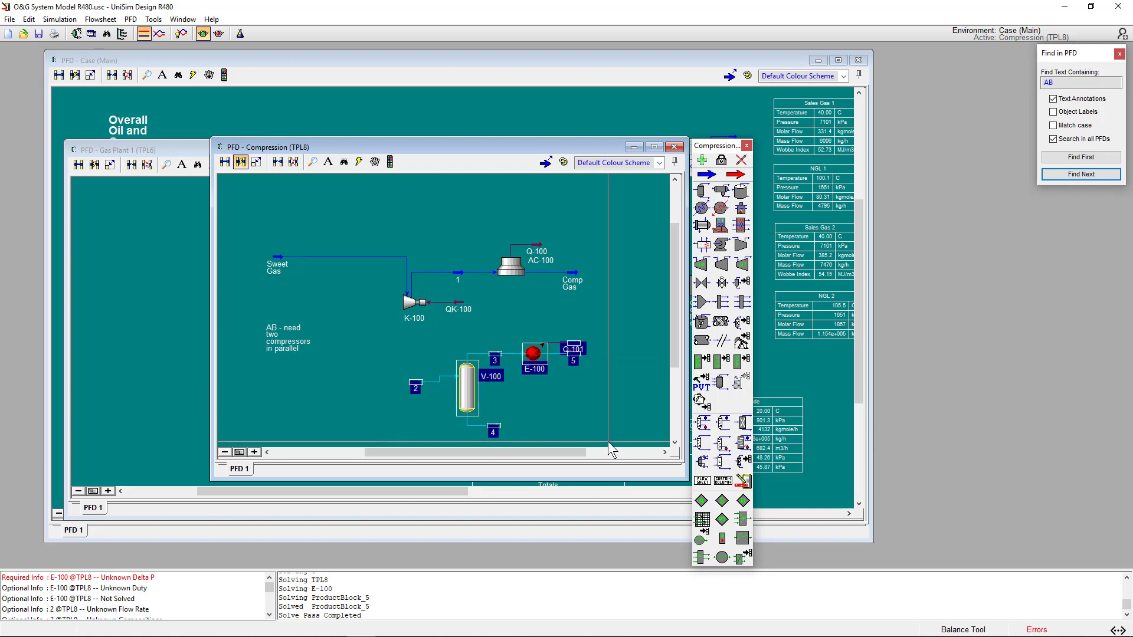
mouse_move(479, 383)
key(Delete)
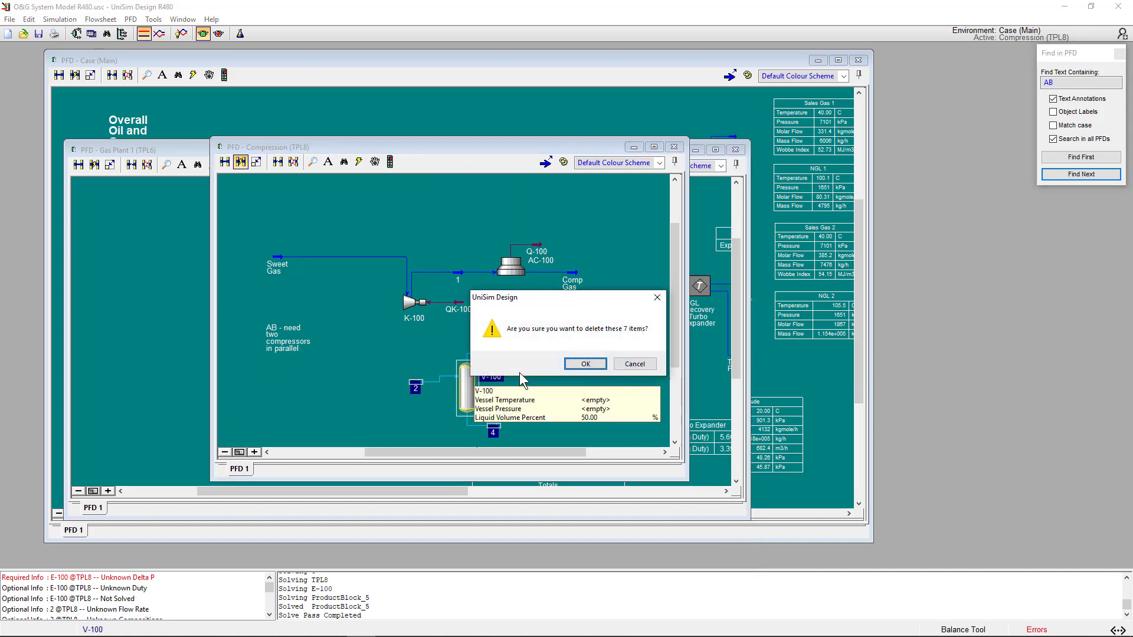
click(586, 363)
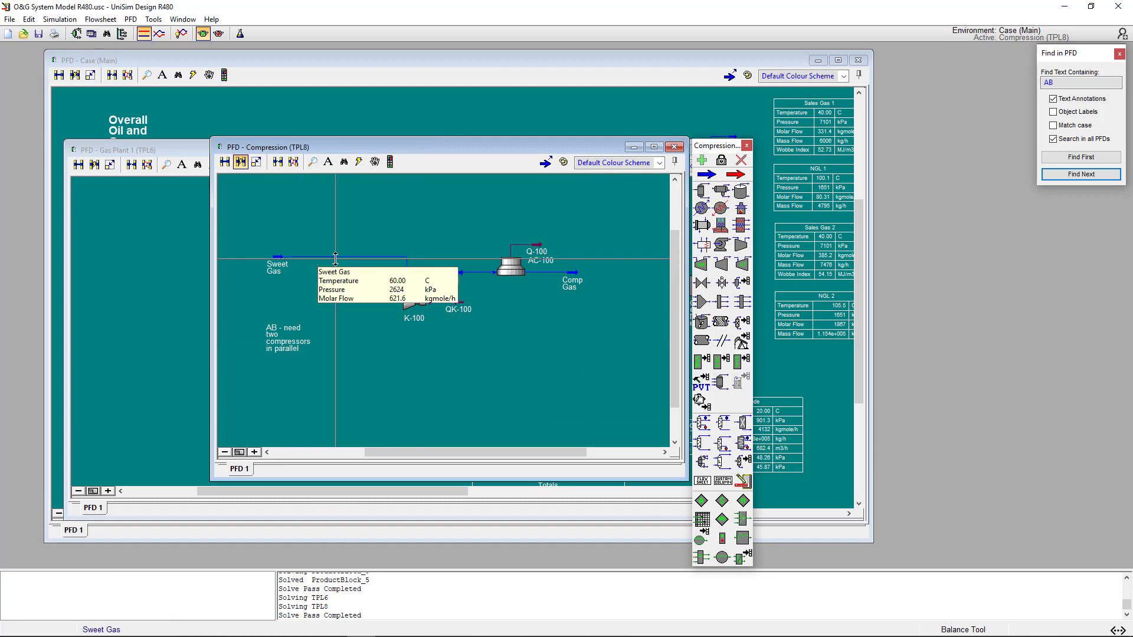
Insert a tee downstream of the Sweet Gas stream feeding compressor K-100 and position it near that stream
mouse_move(420, 300)
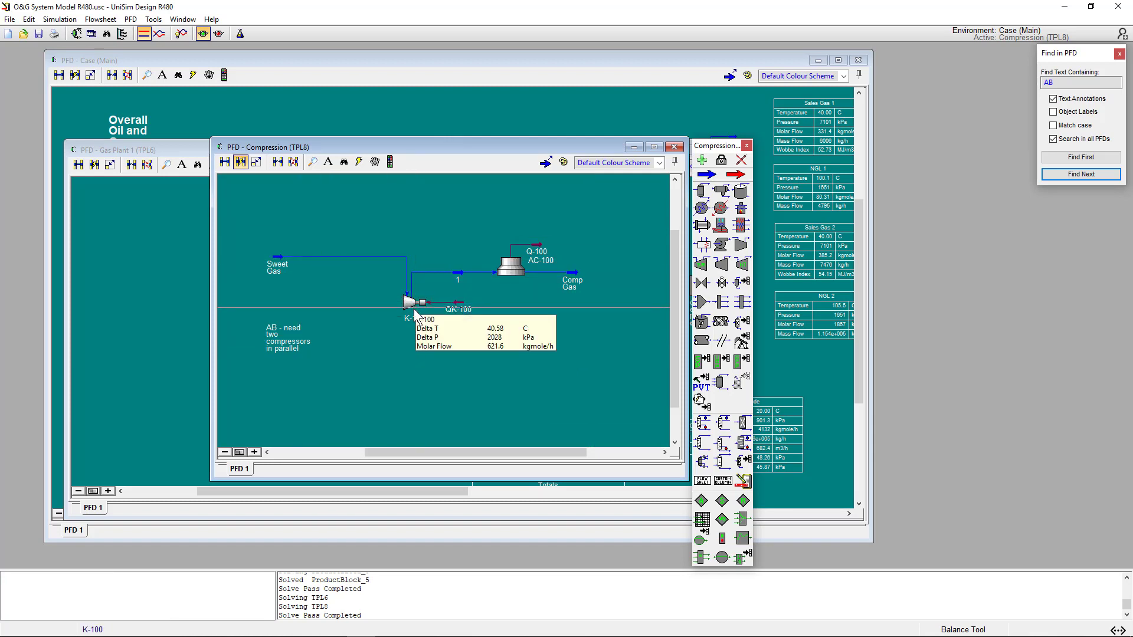
click(415, 308)
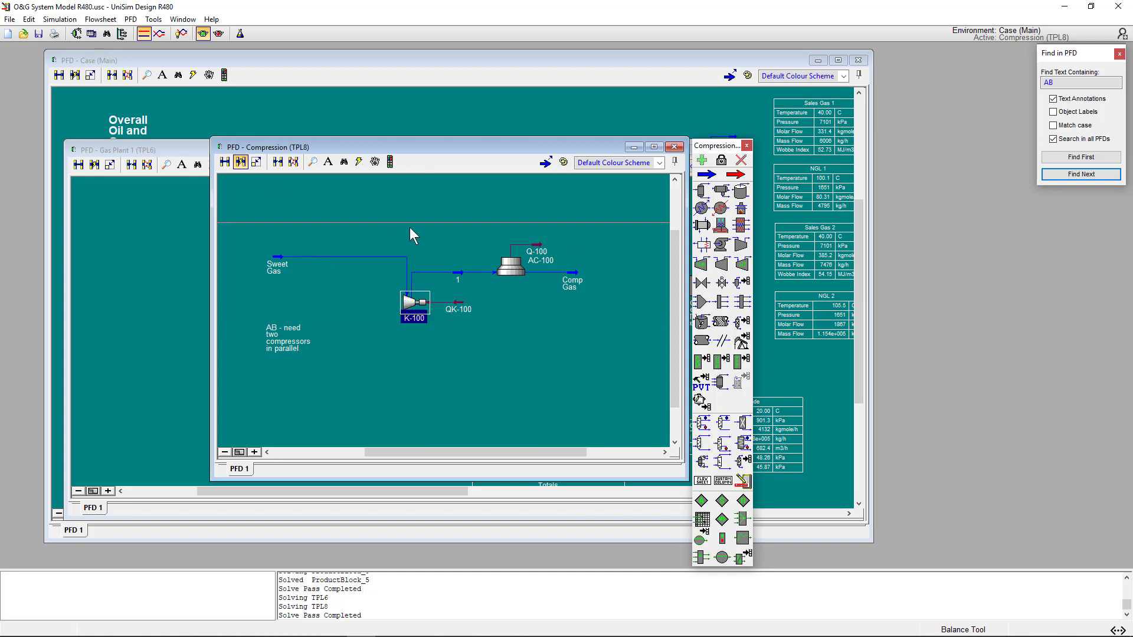
click(721, 302)
click(362, 277)
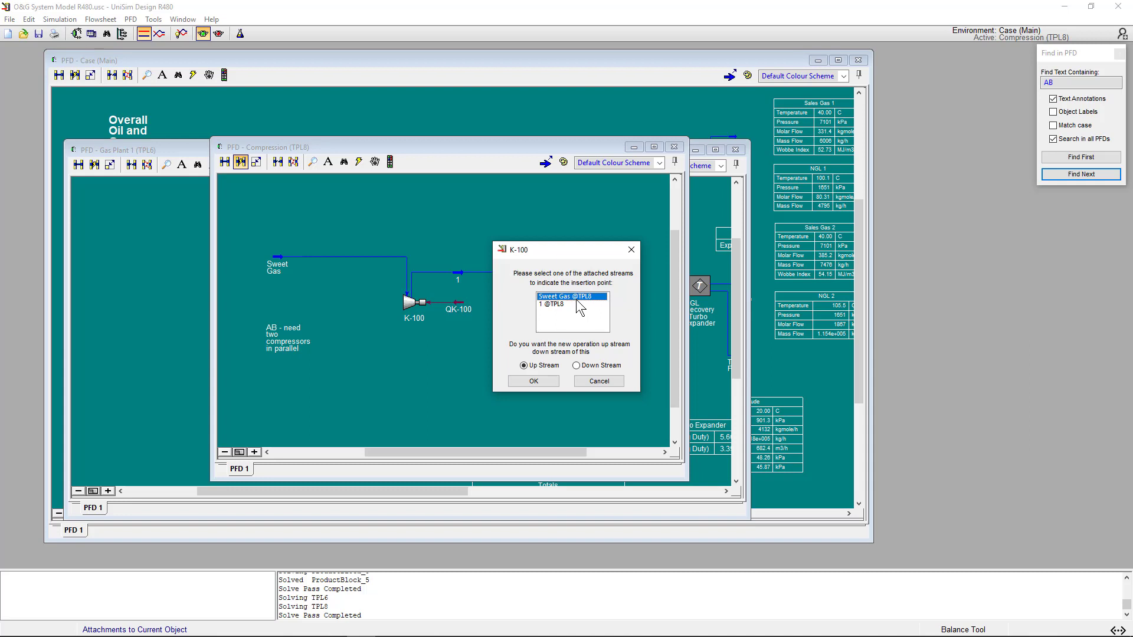
click(577, 366)
click(546, 383)
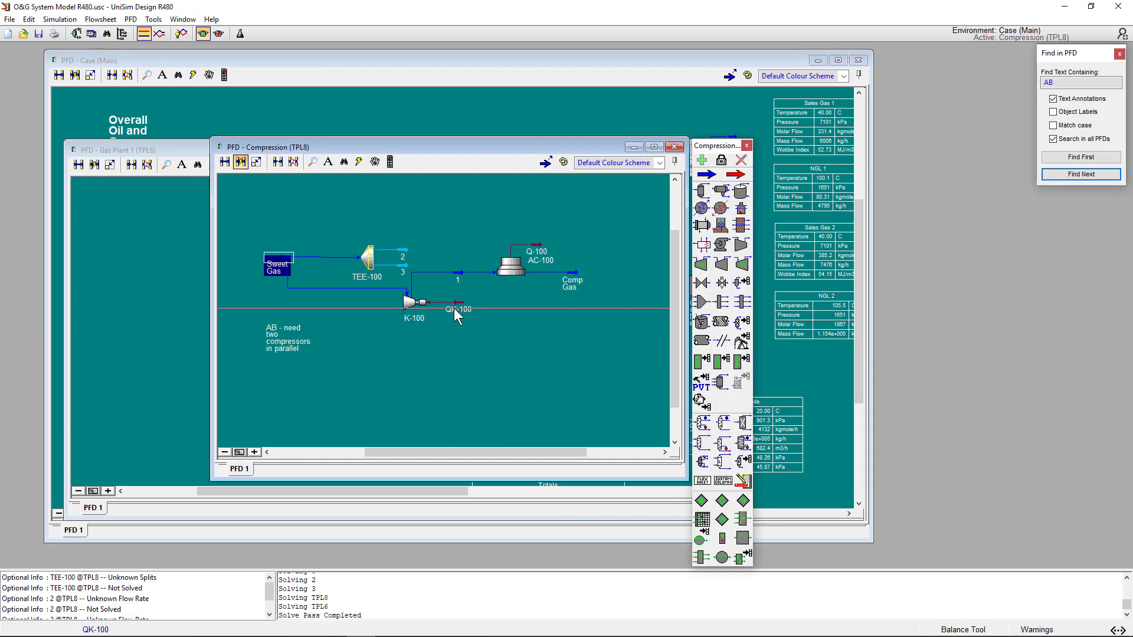
drag(373, 267, 350, 256)
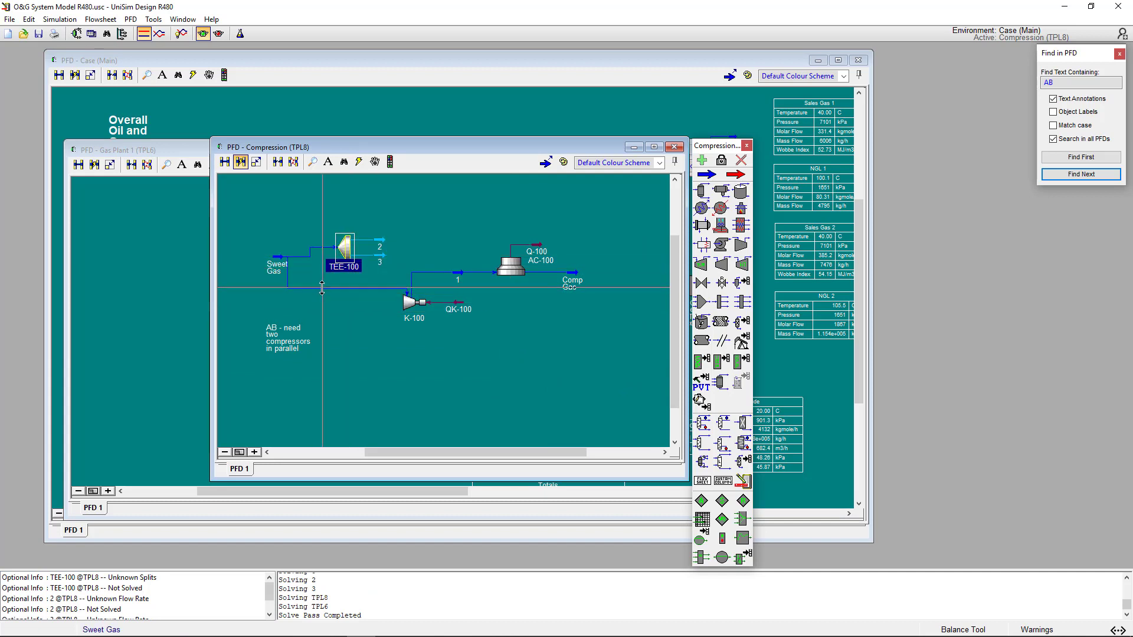
Break the connection between Sweet Gas and K-100, reposition the tee and its outlets, and connect outlet stream 2 to K-100
right_click(319, 287)
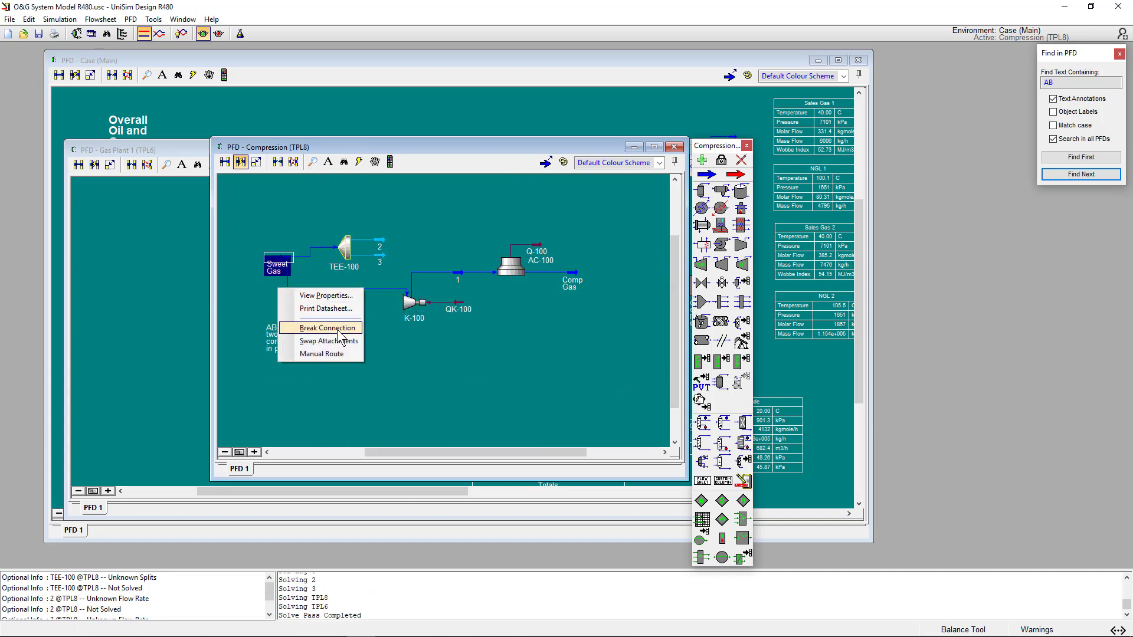
click(327, 328)
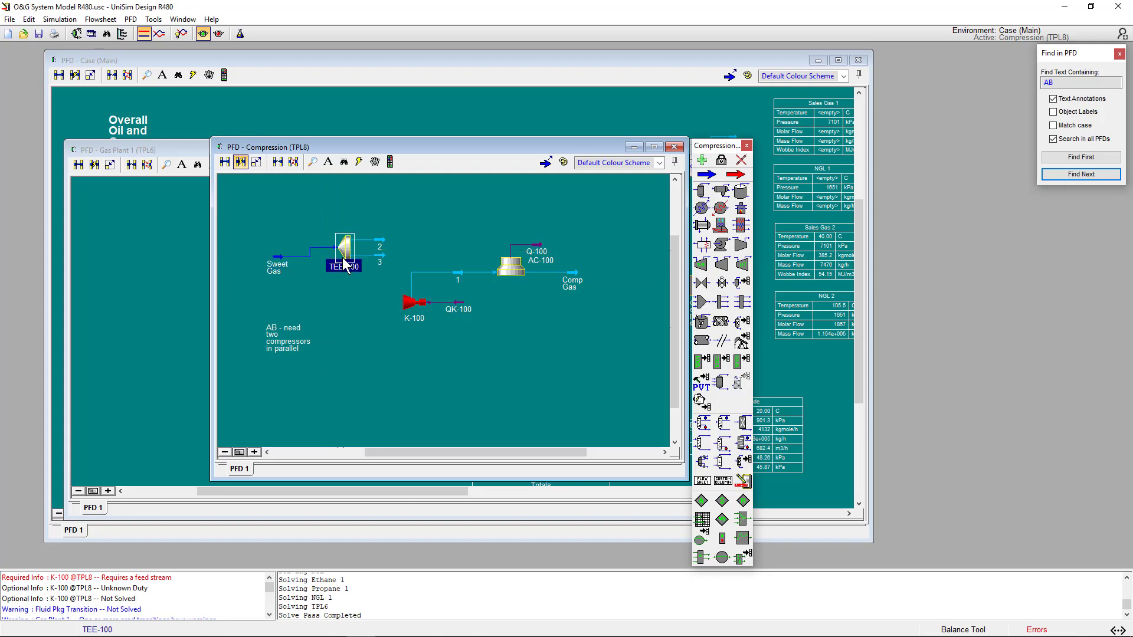
drag(346, 255, 361, 365)
drag(366, 273, 409, 301)
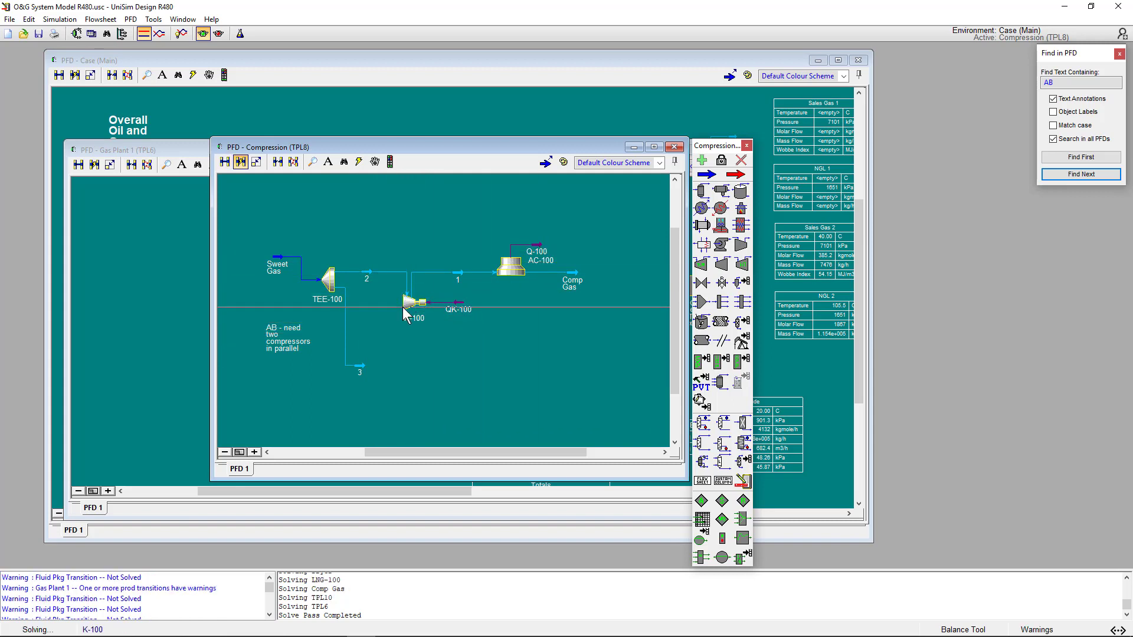
Copy K-100, QK-100, stream 1, AC-100 and Q-100 together, without including their unselected attached streams
click(417, 303)
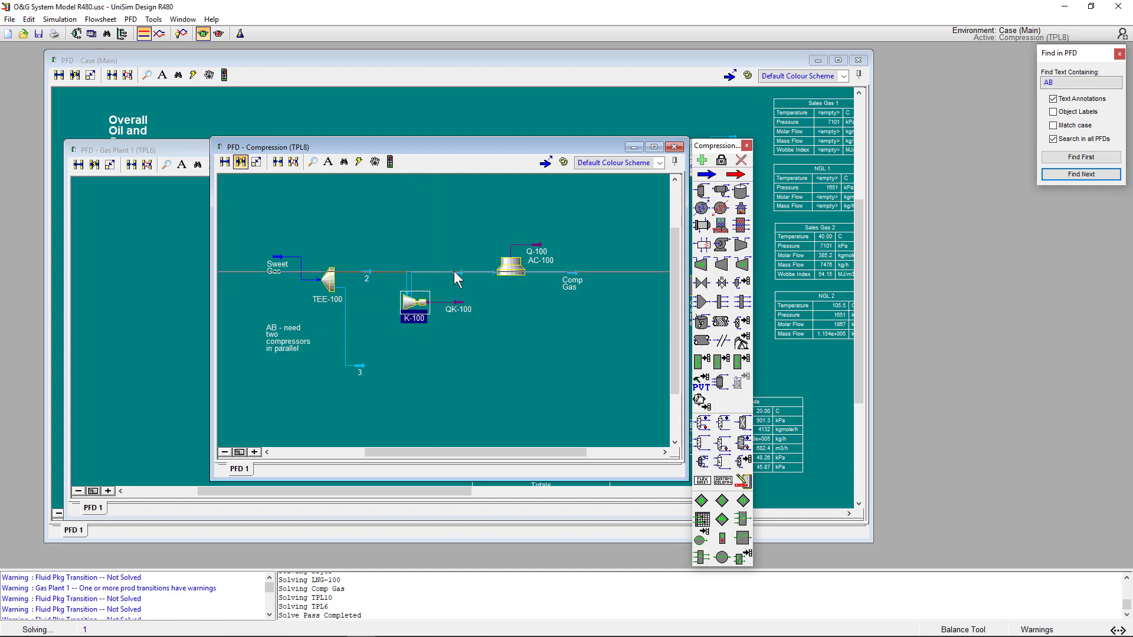
click(460, 305)
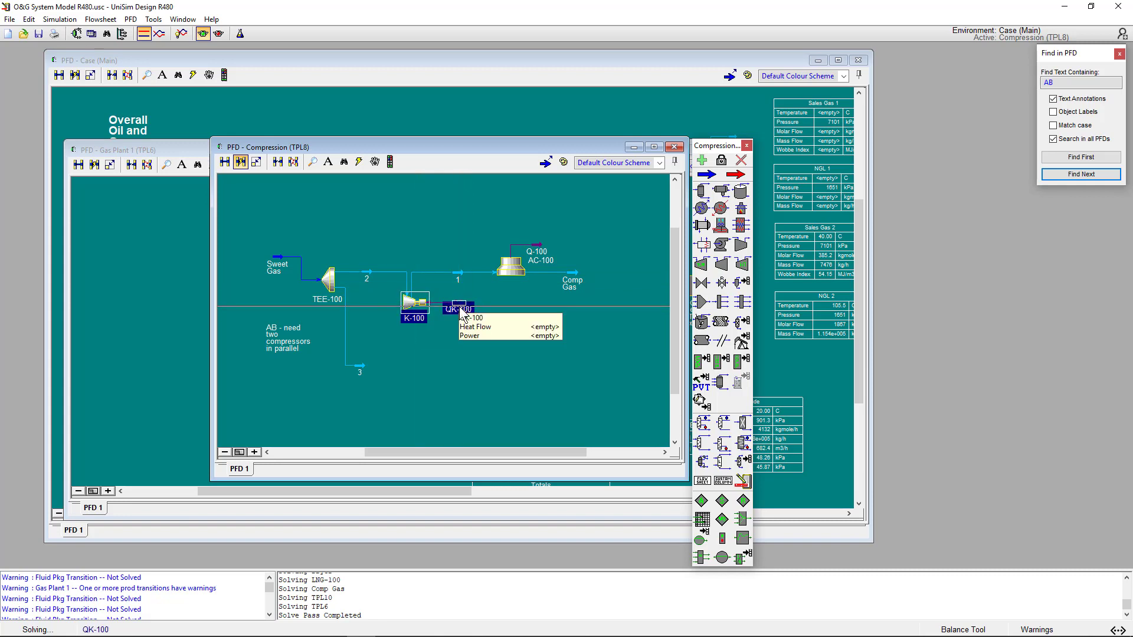
click(456, 272)
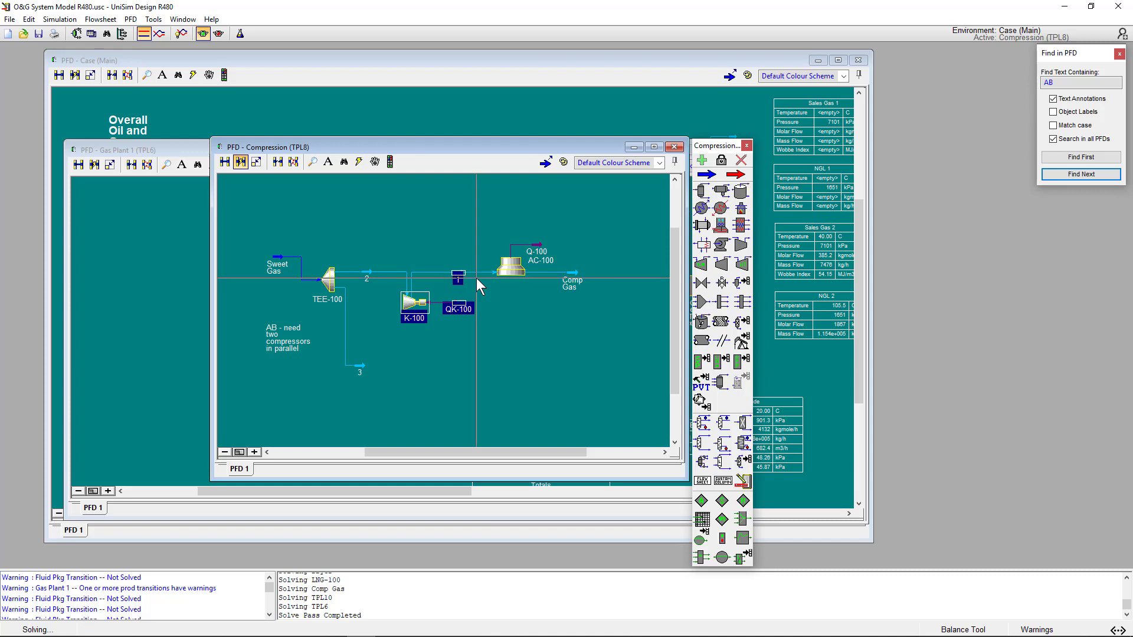
click(512, 270)
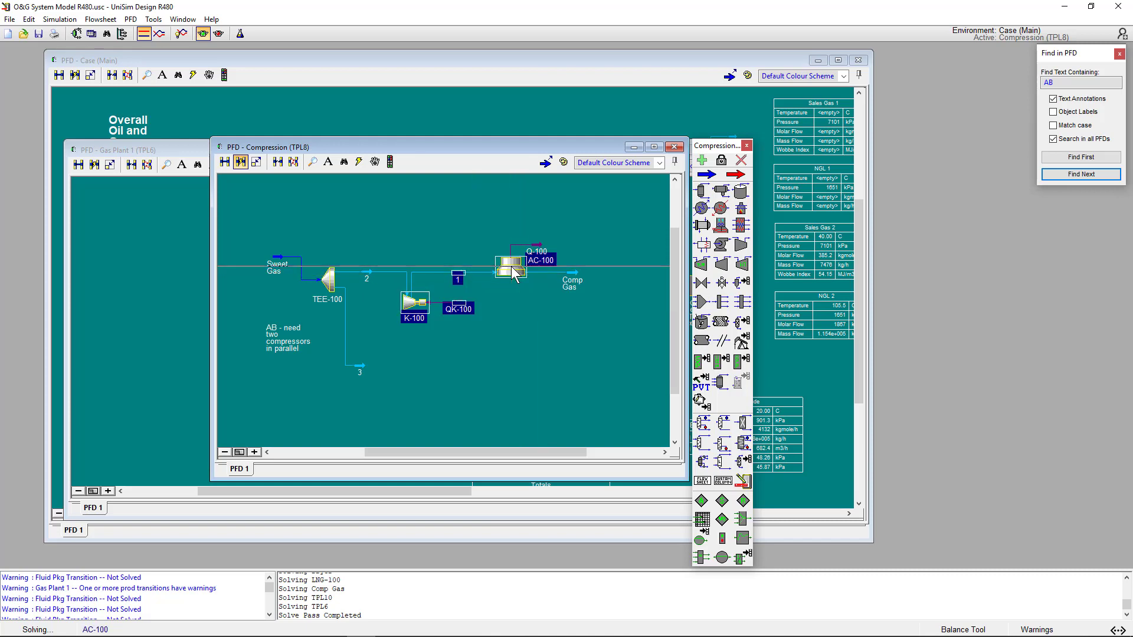
shift+click(538, 246)
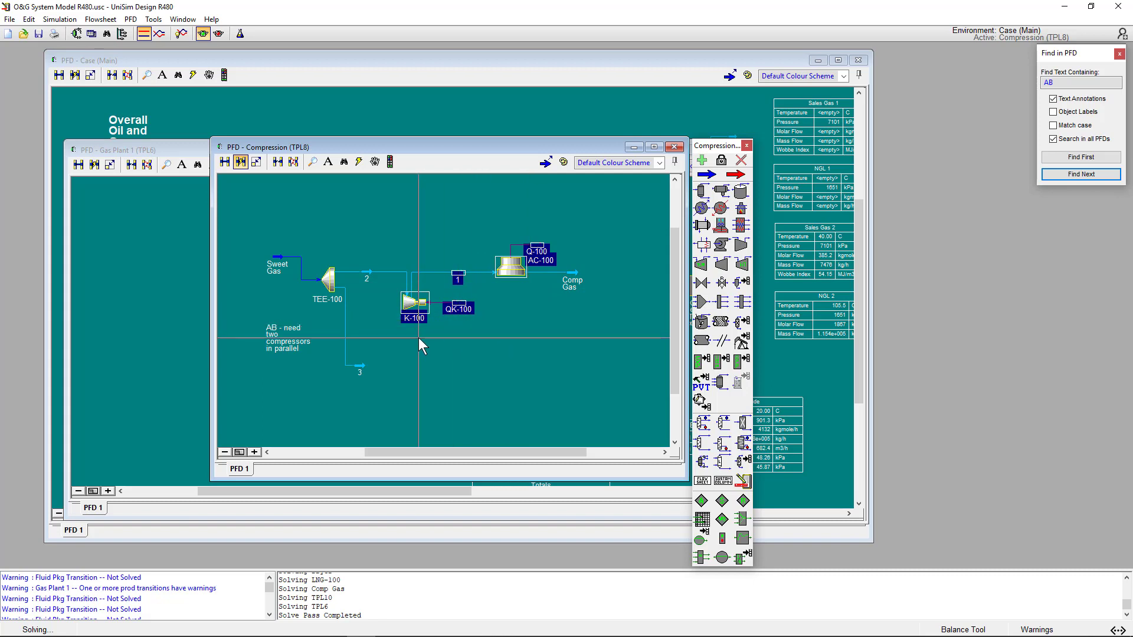
right_click(415, 303)
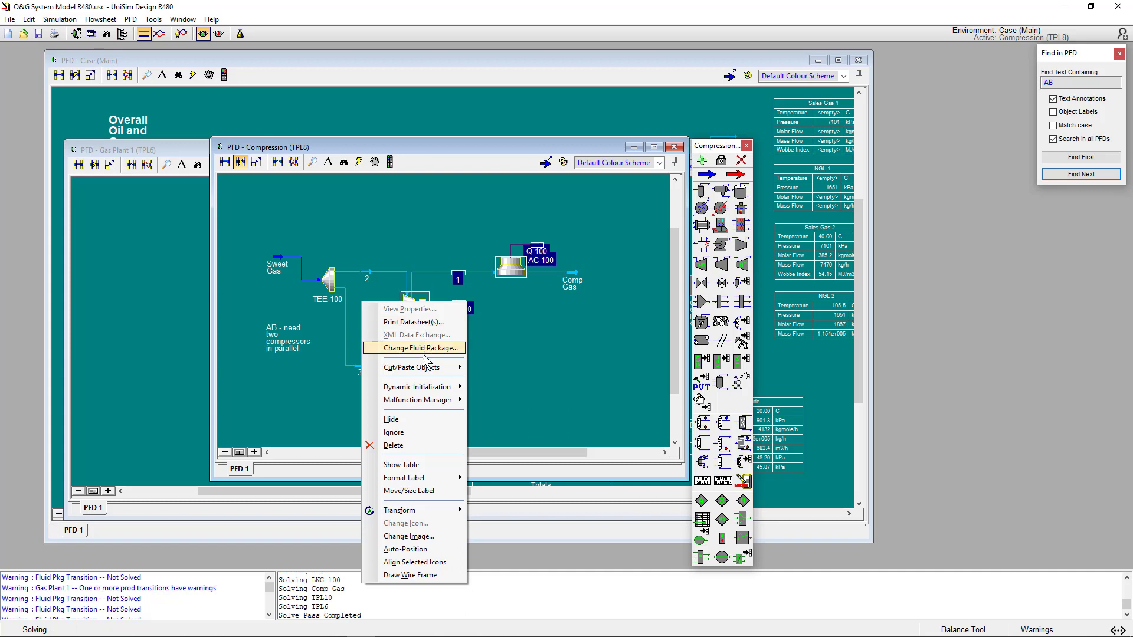
mouse_move(427, 367)
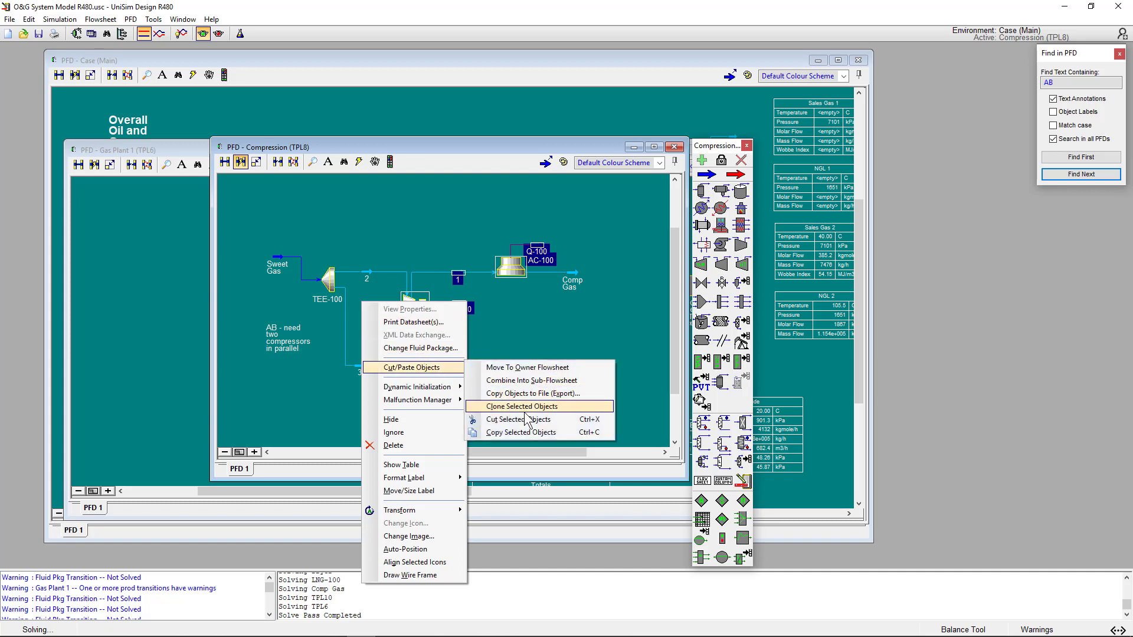
click(533, 433)
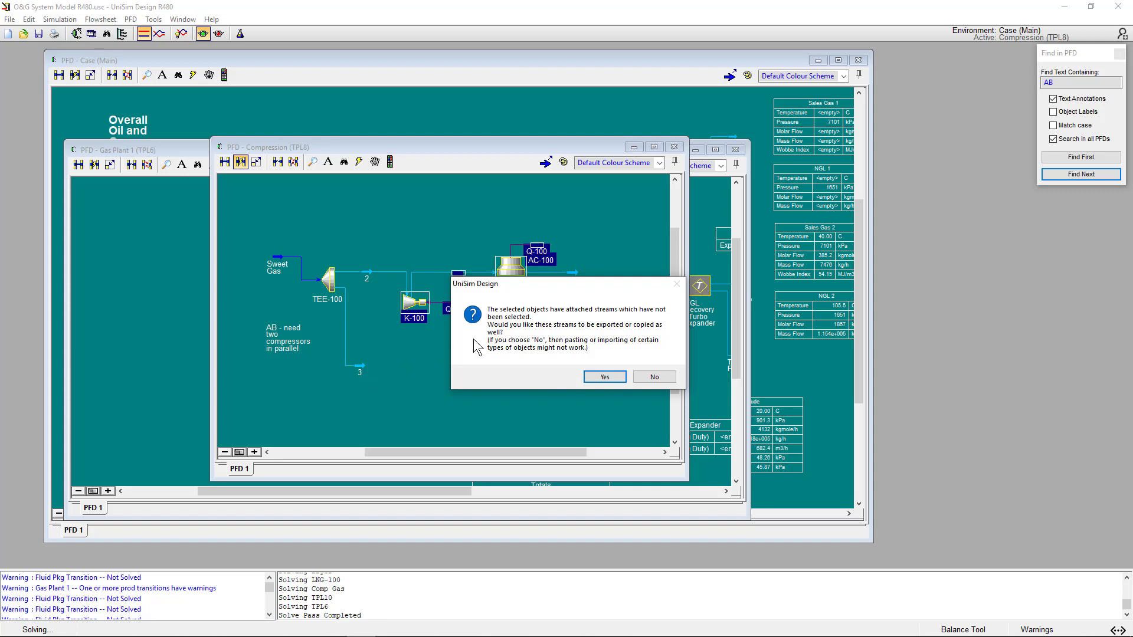
click(648, 376)
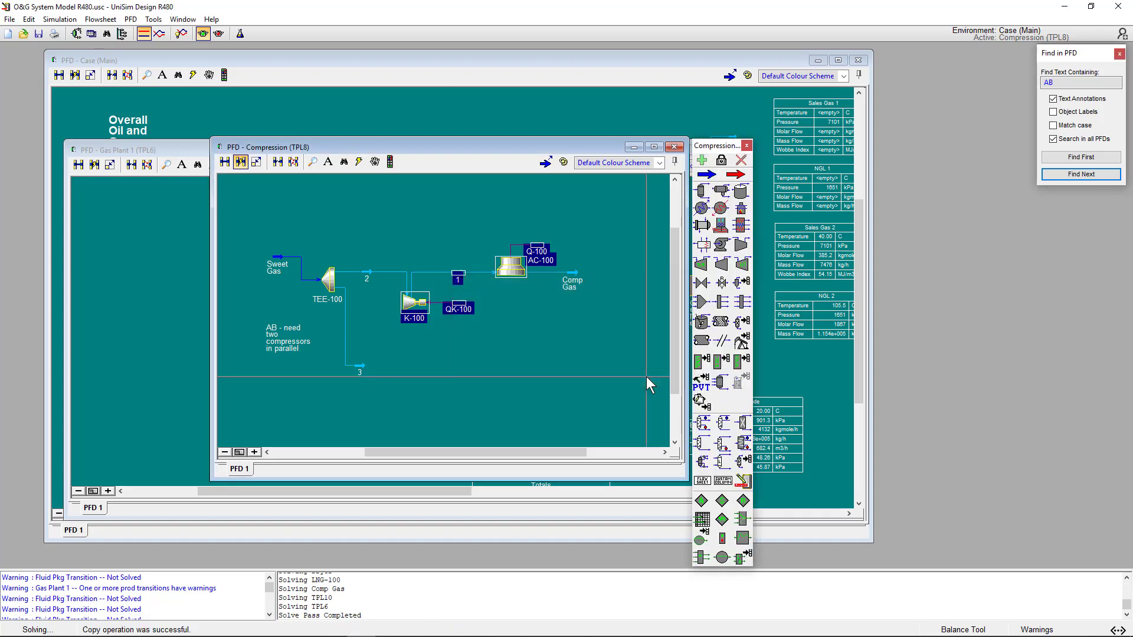
Paste the copied compressor and cooler train below the original and connect tee outlet stream 3 to the pasted compressor
right_click(419, 388)
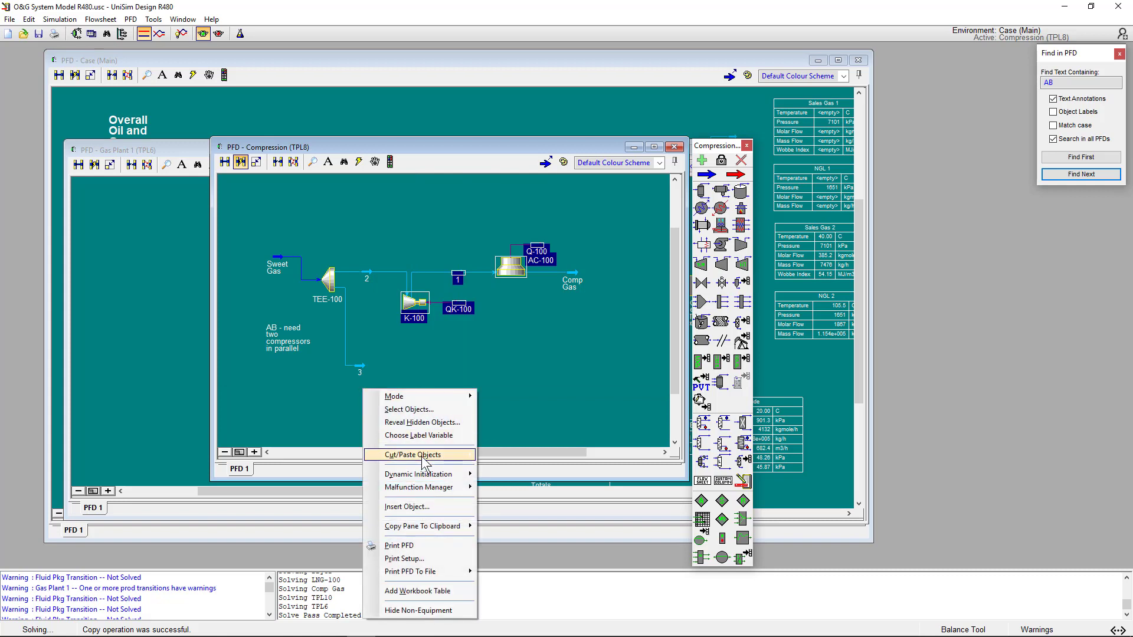
mouse_move(423, 458)
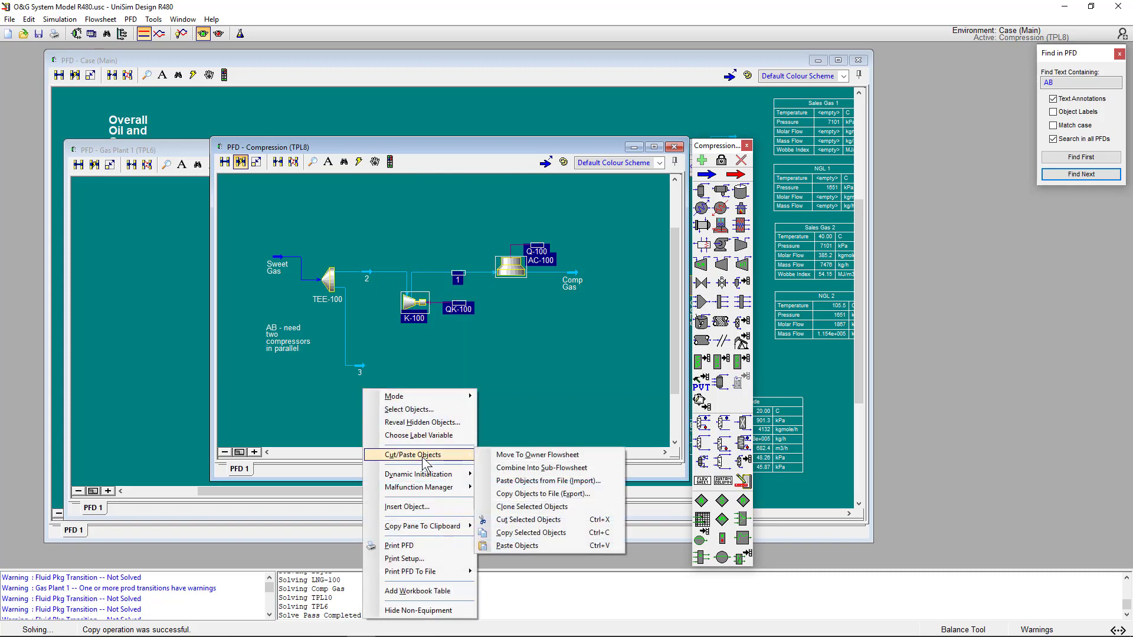
click(533, 544)
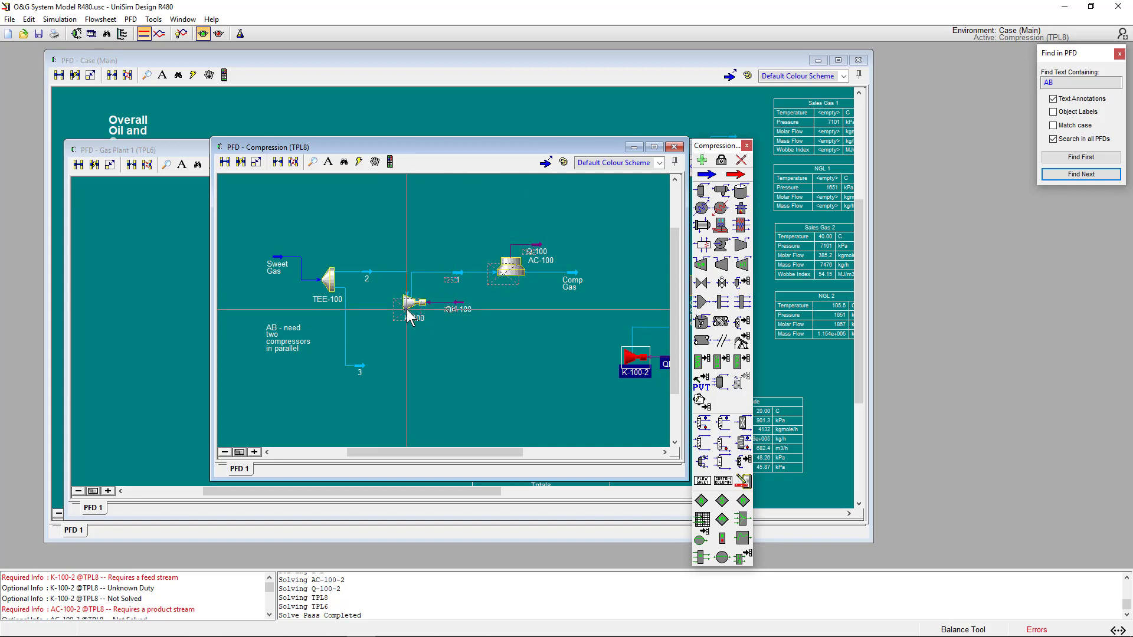
click(413, 385)
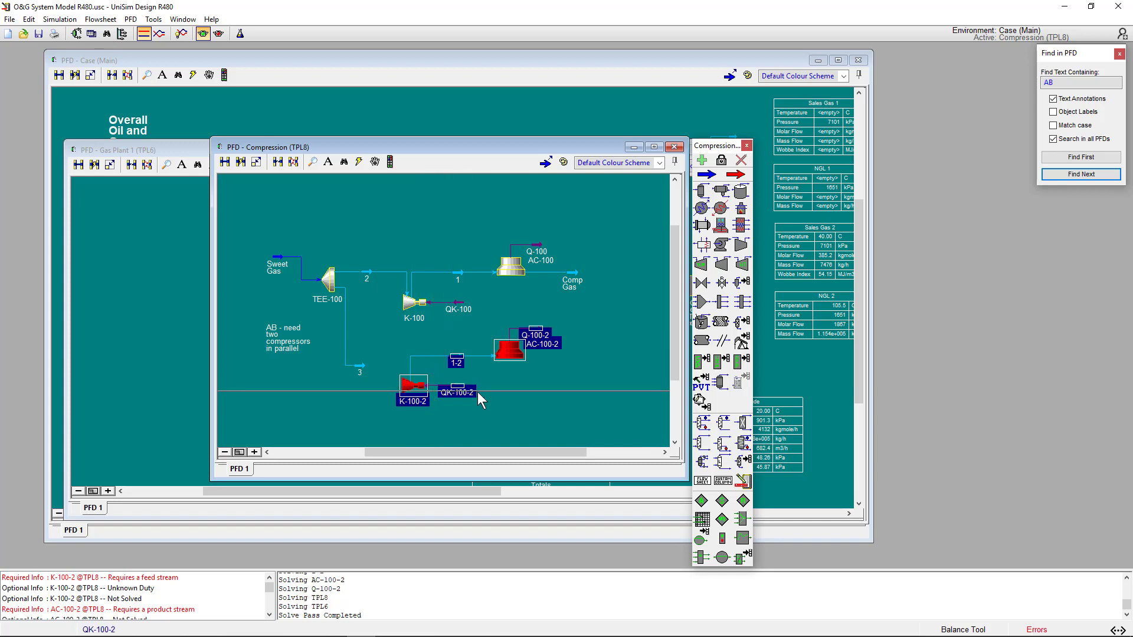
click(403, 333)
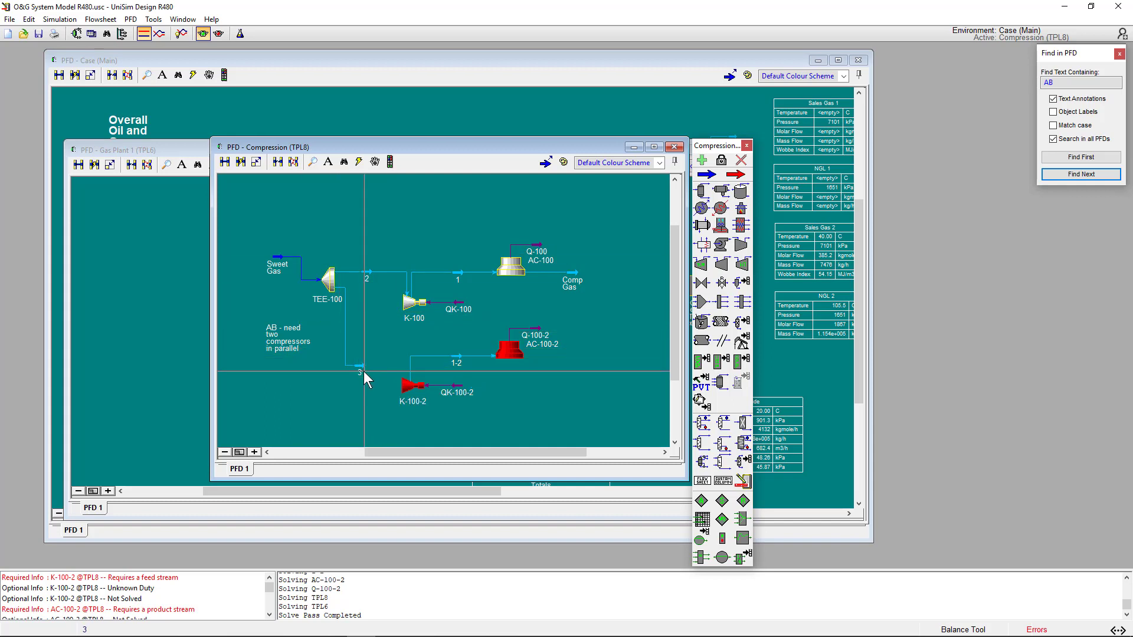
click(394, 387)
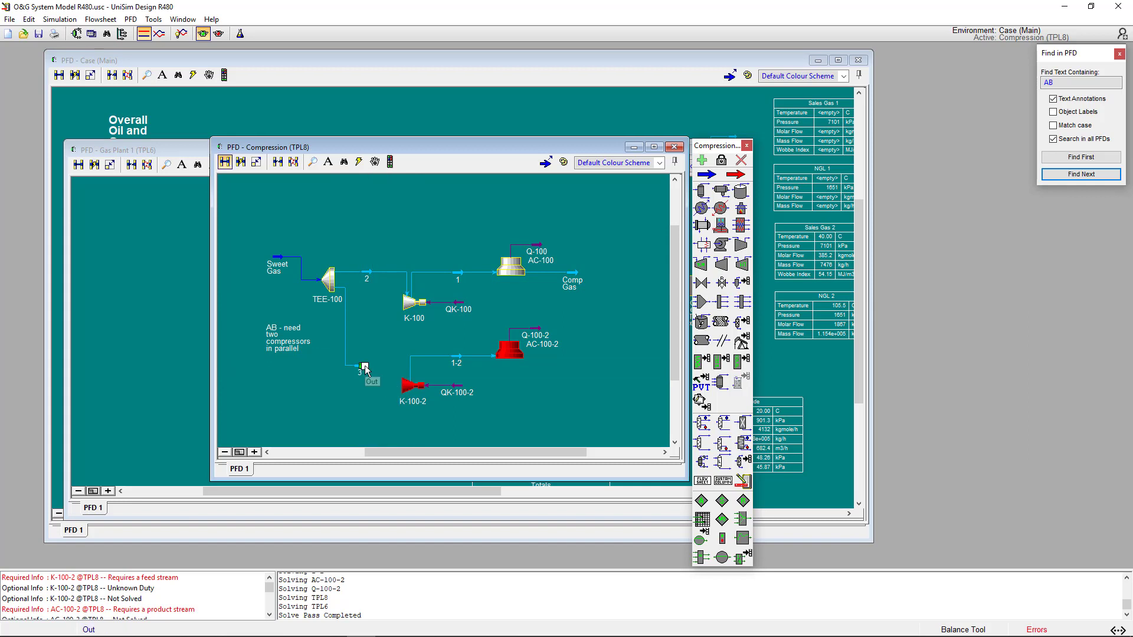
click(405, 383)
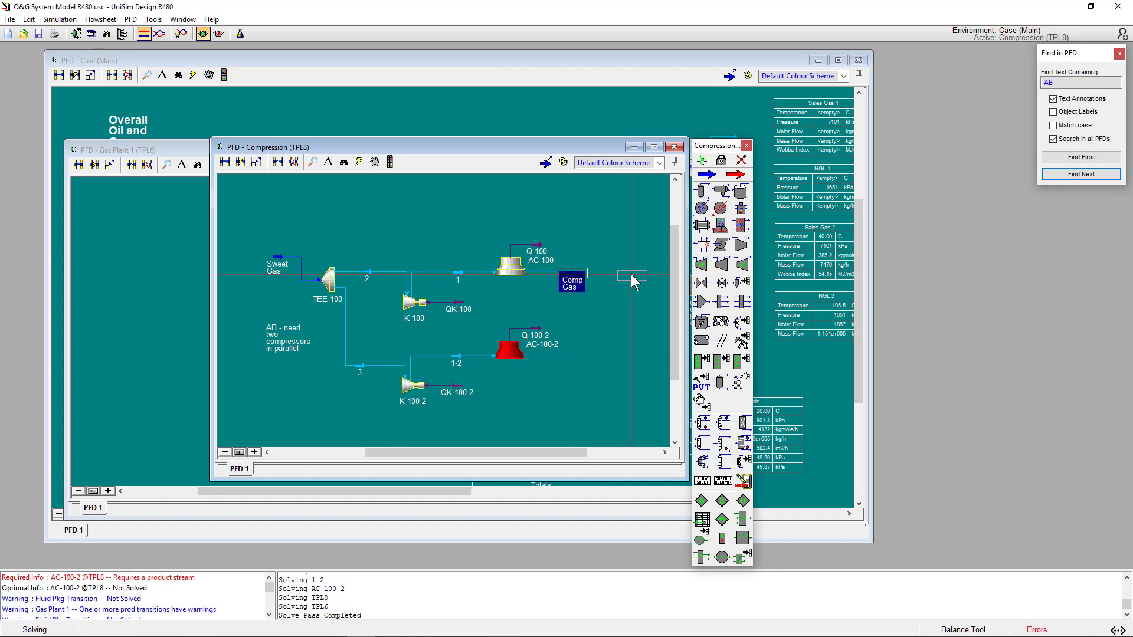
Break the connection between AC-100 and Comp Gas, and place a mixer between the two coolers and Comp Gas
drag(531, 451, 587, 452)
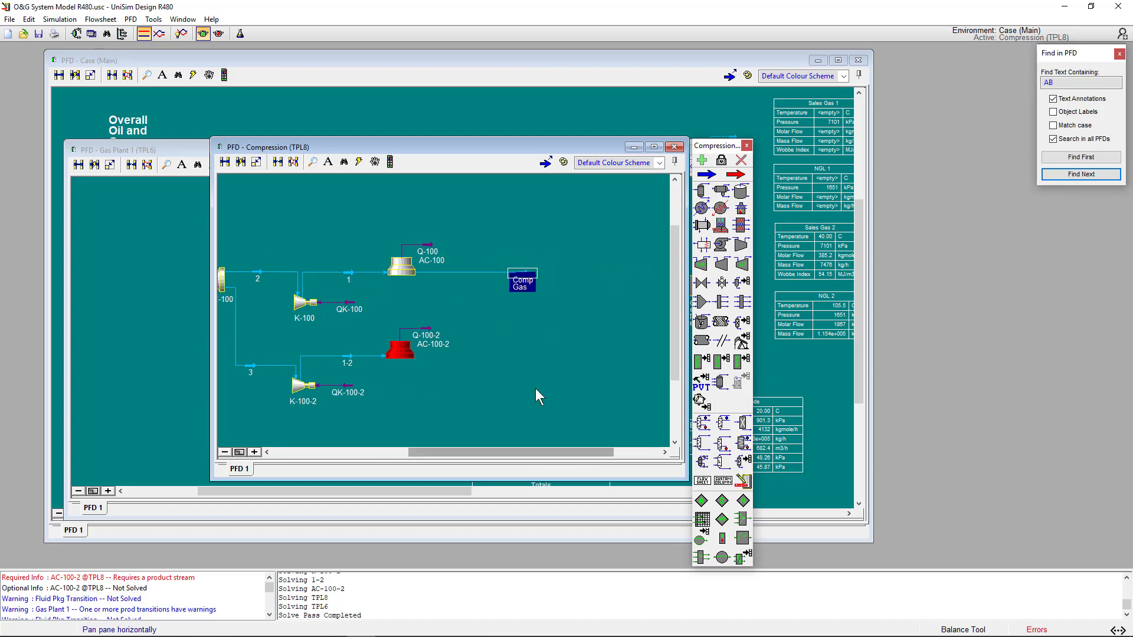
right_click(466, 272)
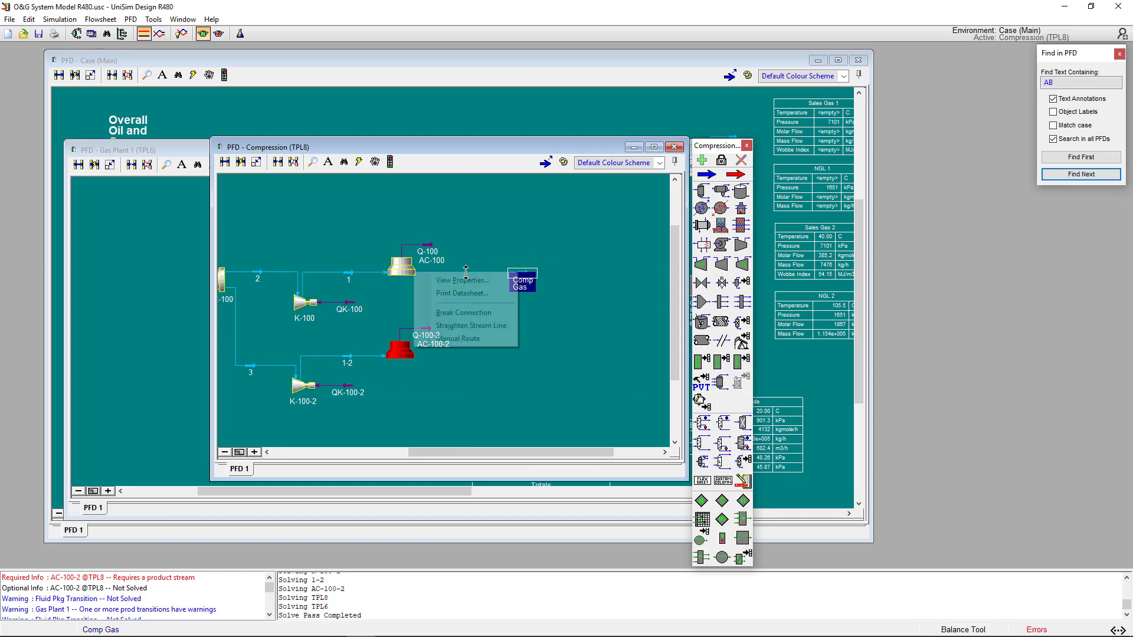
click(463, 313)
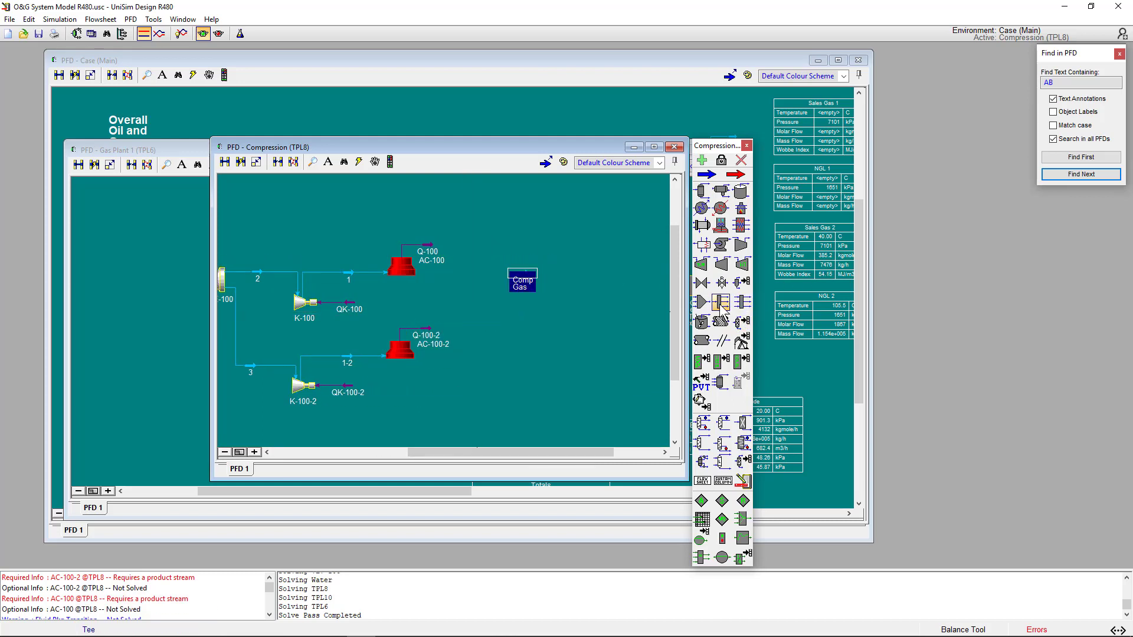
click(702, 302)
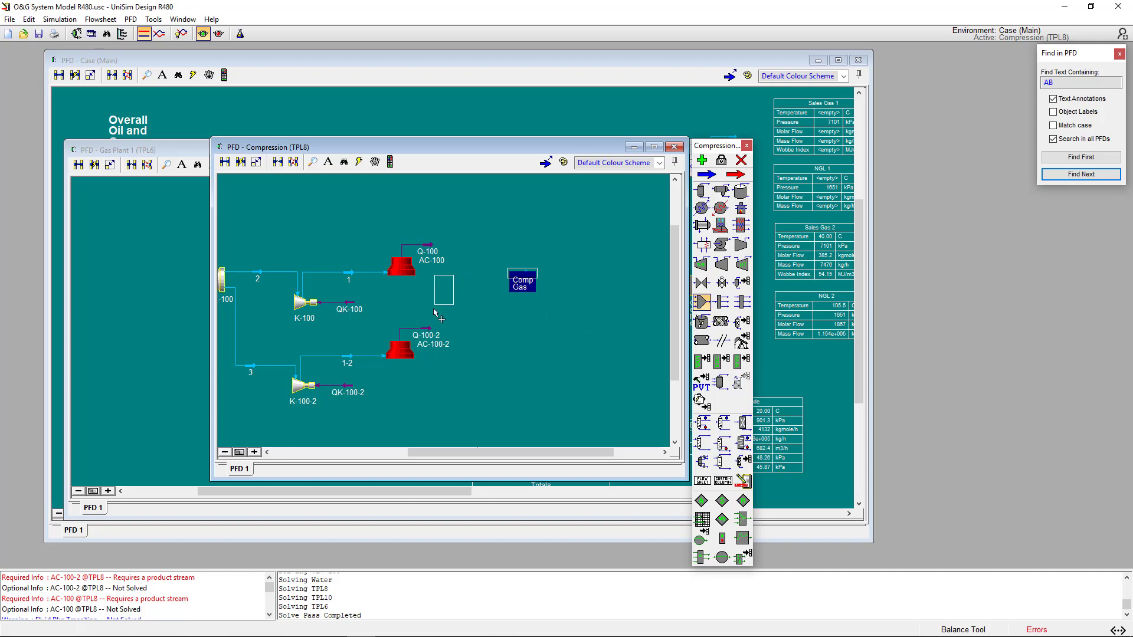
click(483, 310)
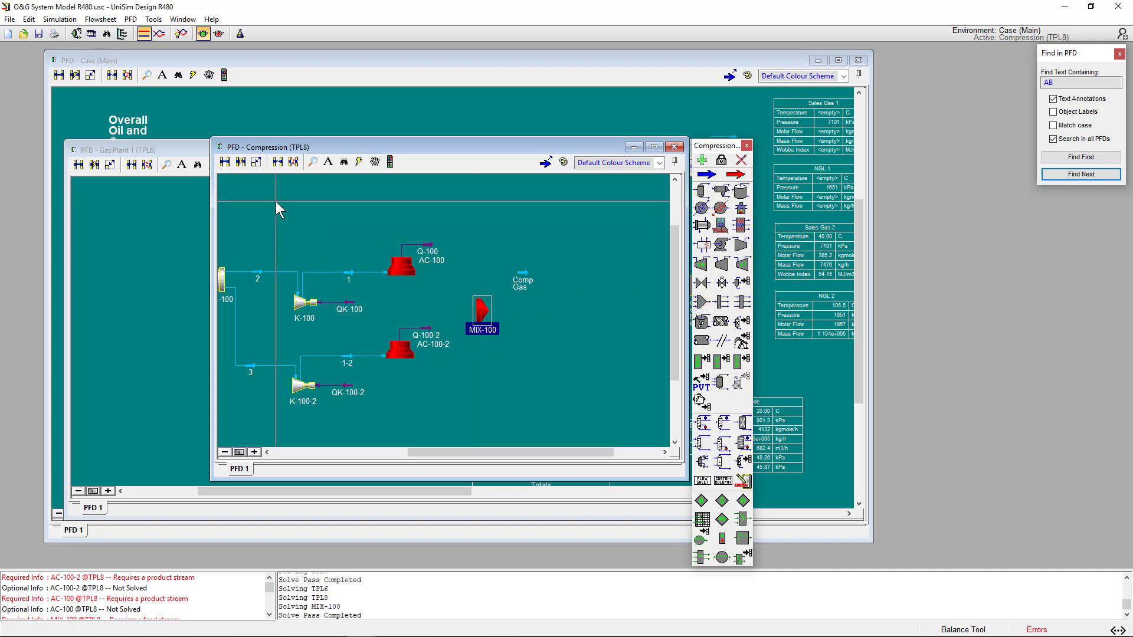
Connect the outlets of both air coolers to the mixer and the mixer's outlet to Comp Gas
key(ctrl)
mouse_move(416, 275)
mouse_down()
mouse_move(461, 287)
mouse_move(480, 311)
mouse_up()
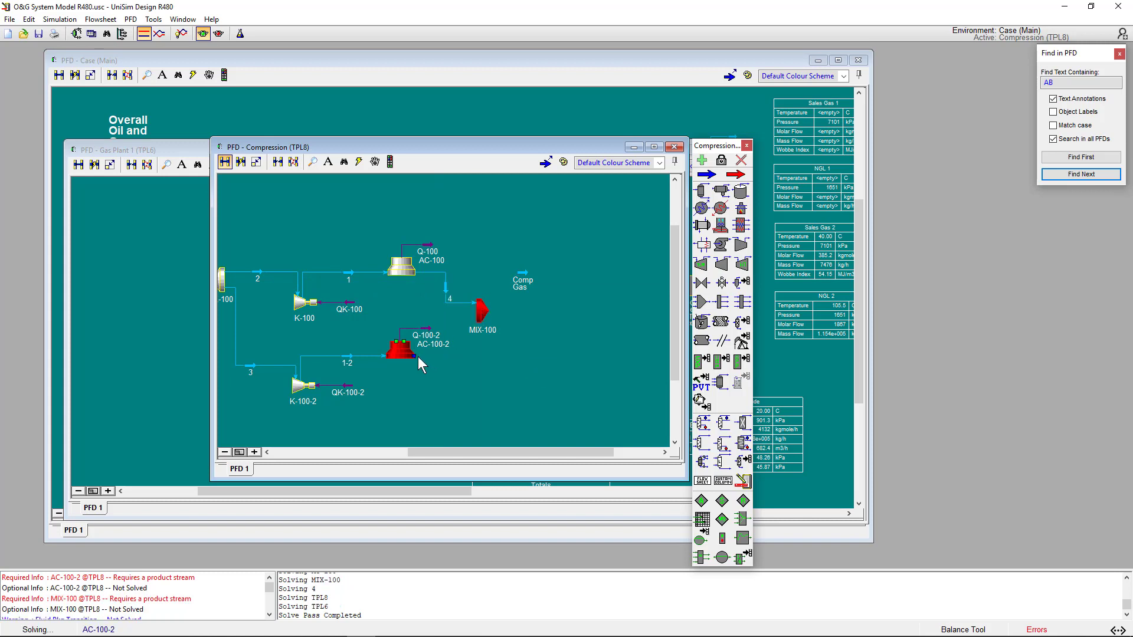
drag(418, 357, 479, 319)
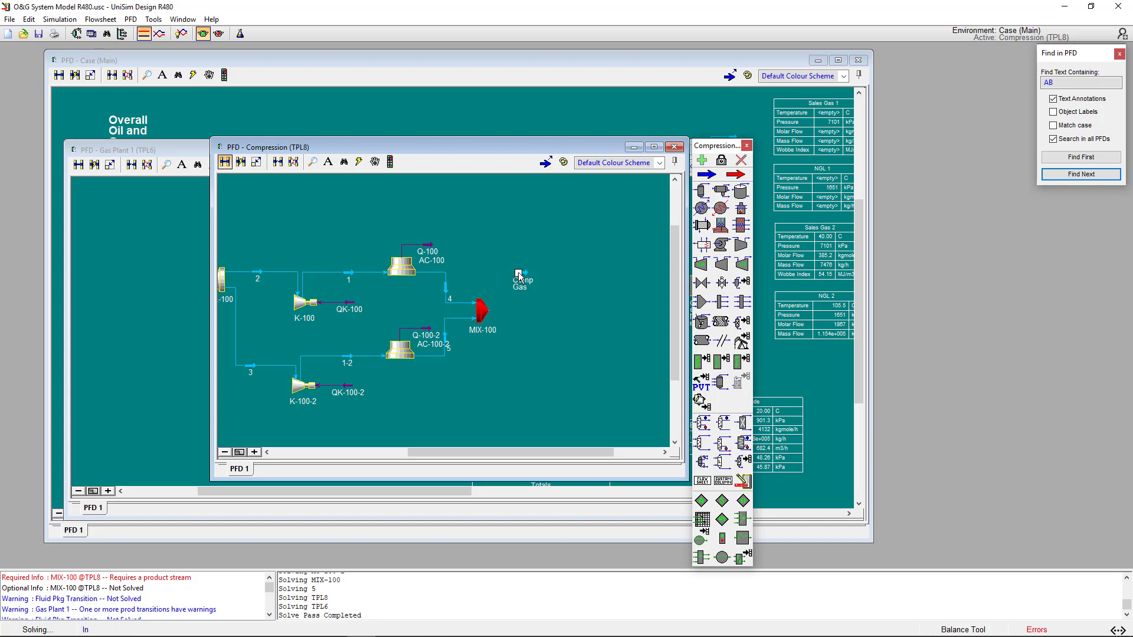
drag(518, 271, 518, 272)
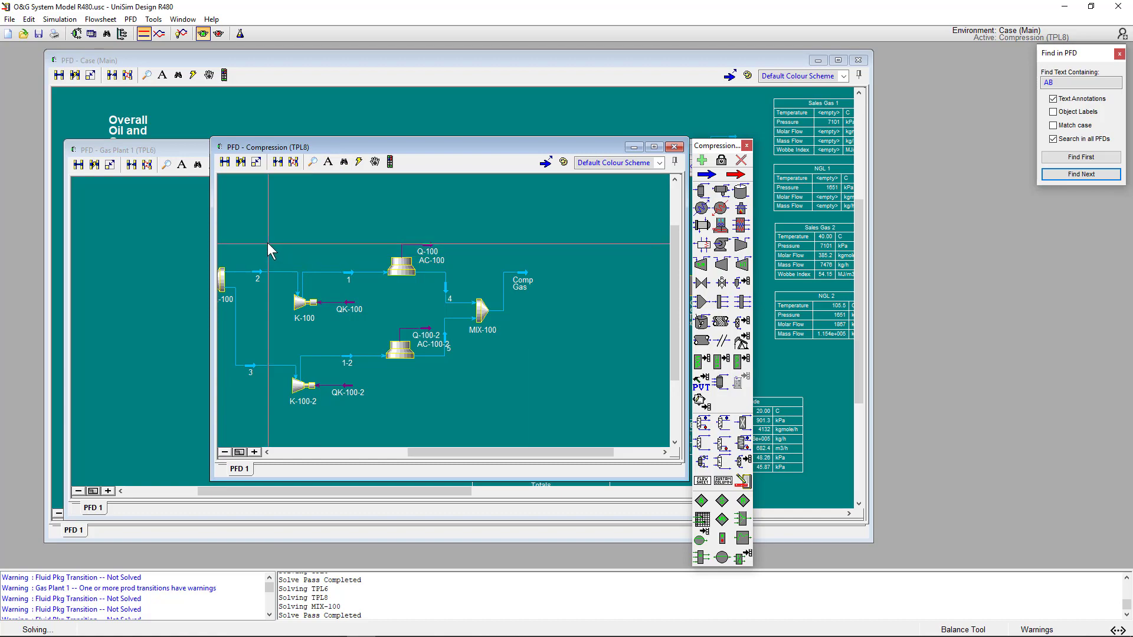
mouse_move(311, 307)
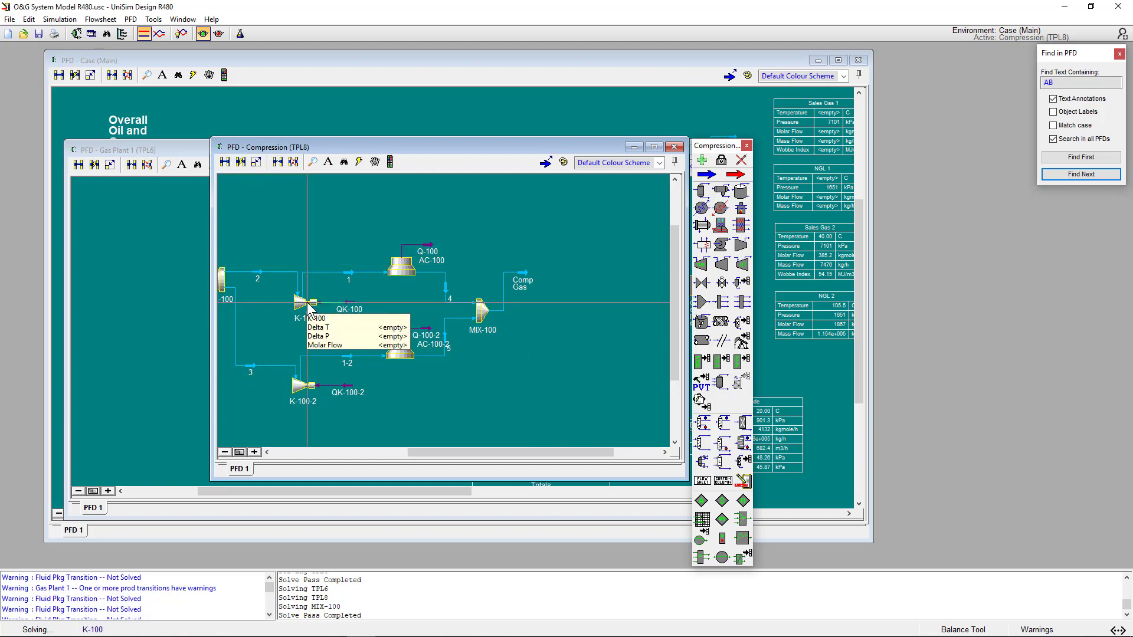
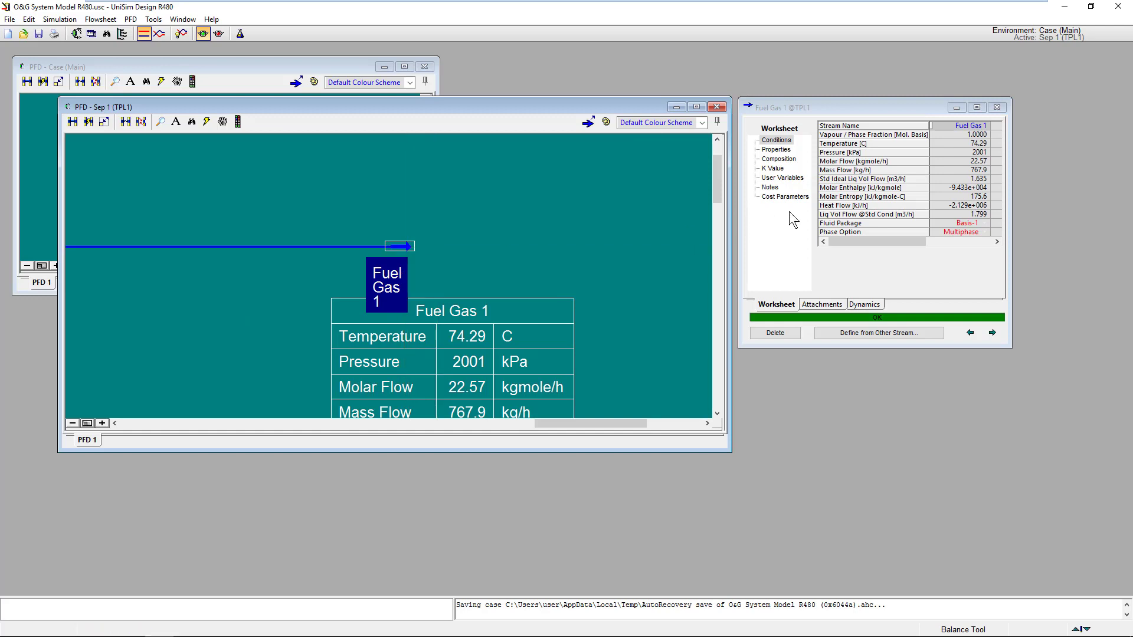
Open Fuel Gas 1's Conditions page in a separate window below its stream view, and show the Properties page in that view
right_click(836, 105)
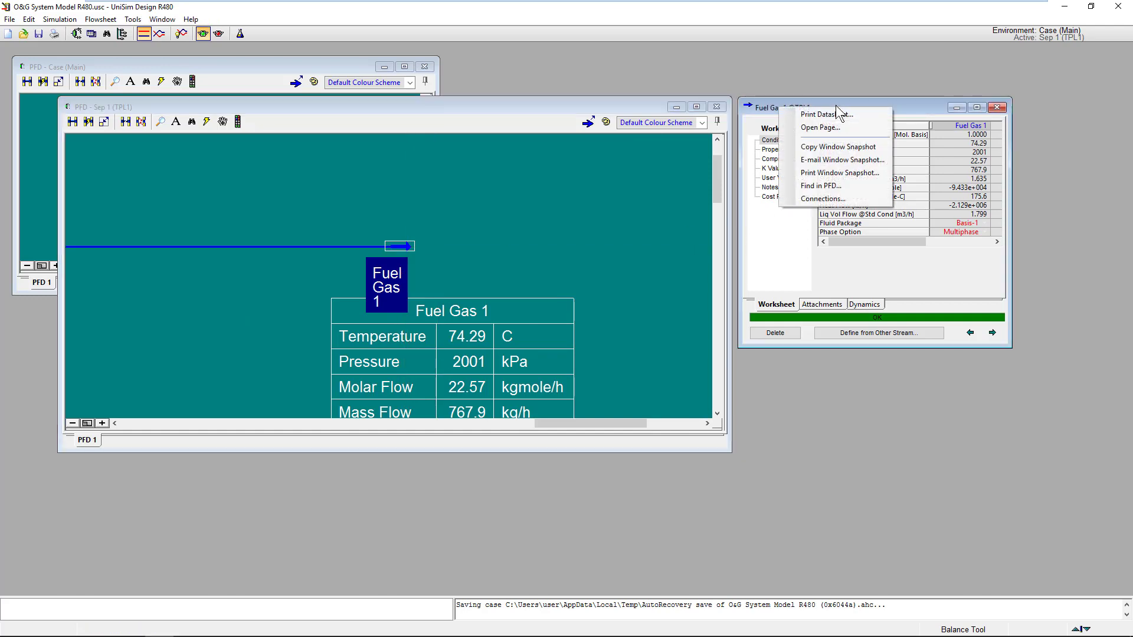
click(821, 132)
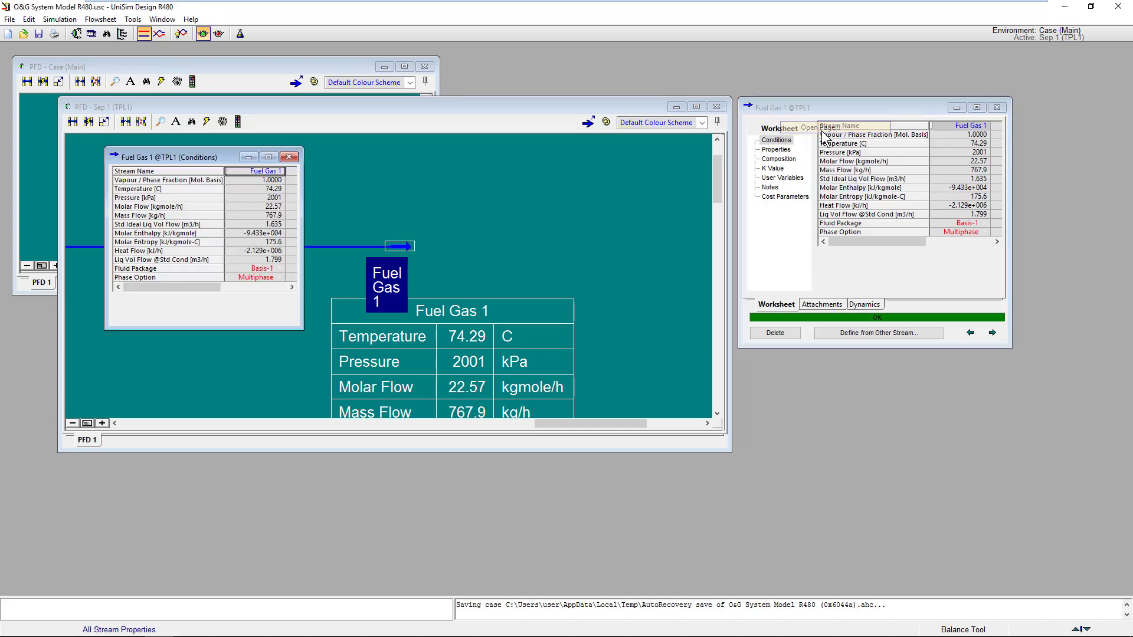
drag(161, 157, 796, 361)
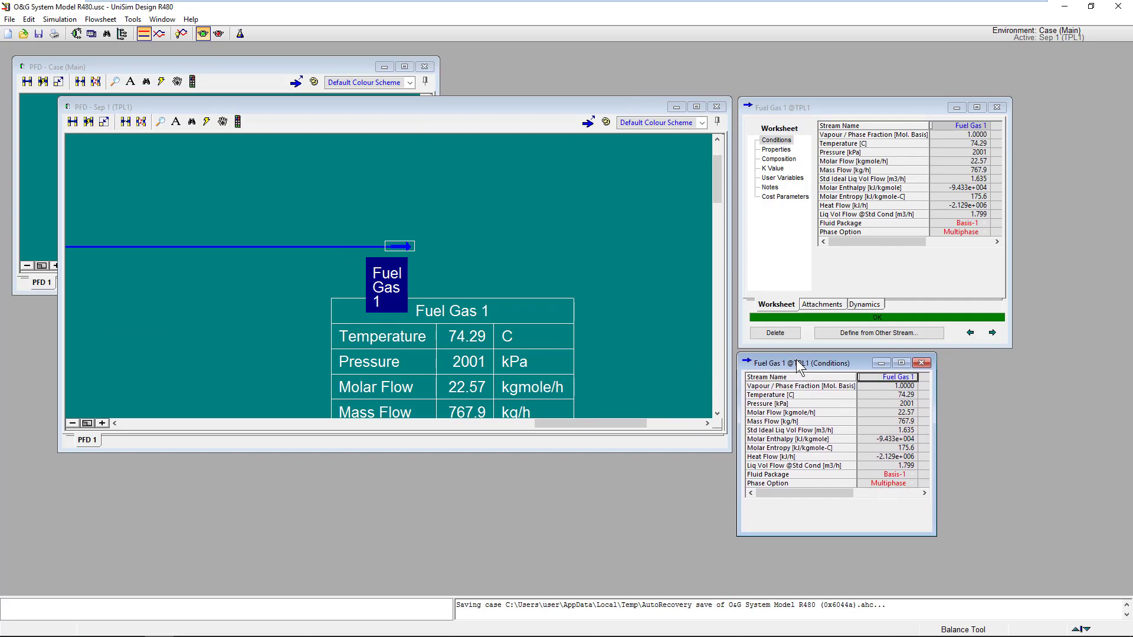
click(787, 149)
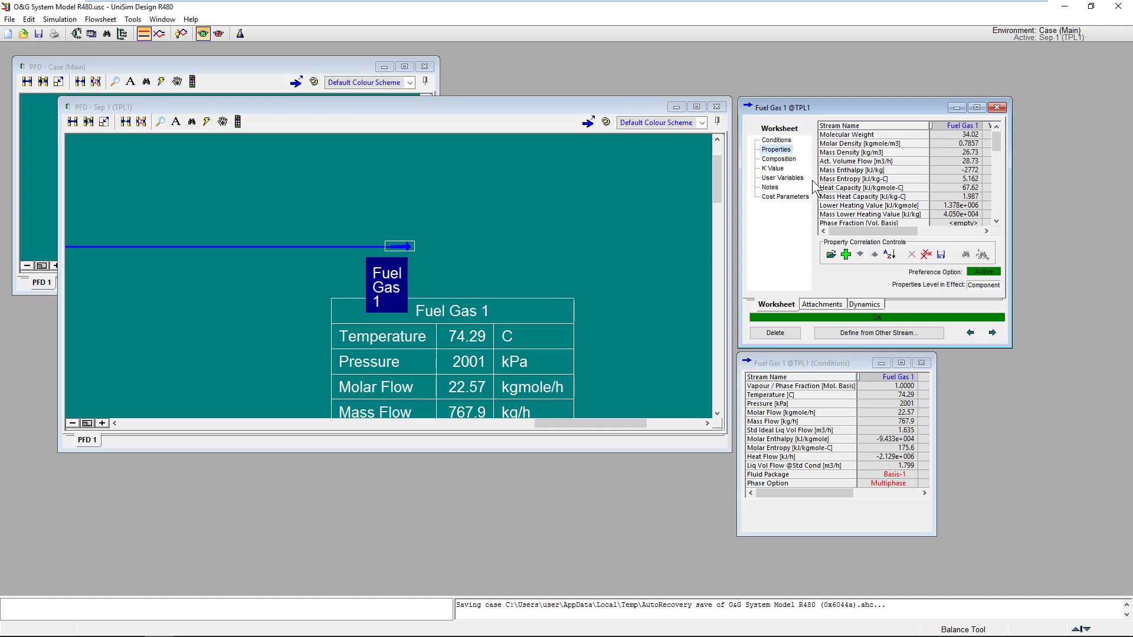
Show the unit operations attached to Fuel Gas 1 and locate the attached TEE-100 in the Sep 1 flowsheet
click(821, 304)
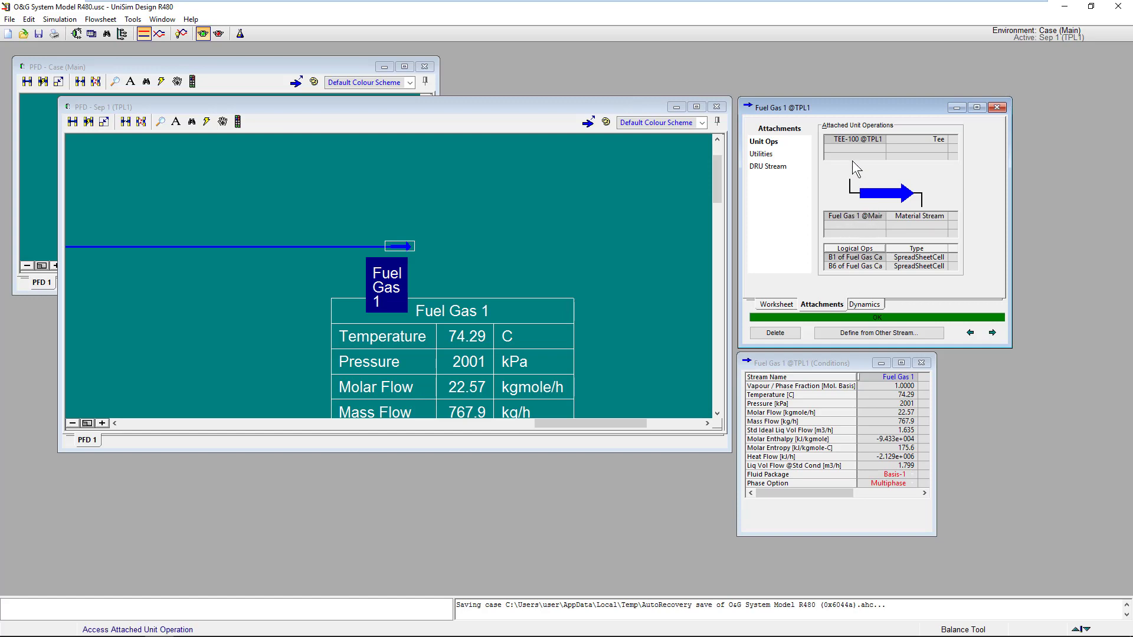
click(596, 195)
scroll(596, 195, down, 2)
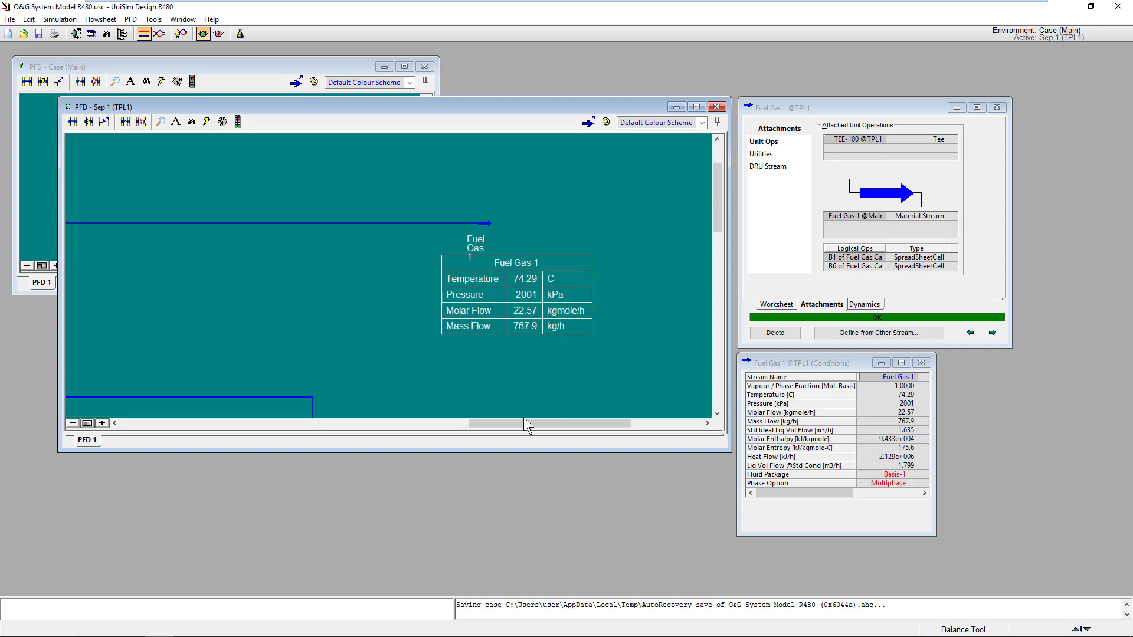
drag(522, 416, 473, 413)
drag(716, 208, 717, 229)
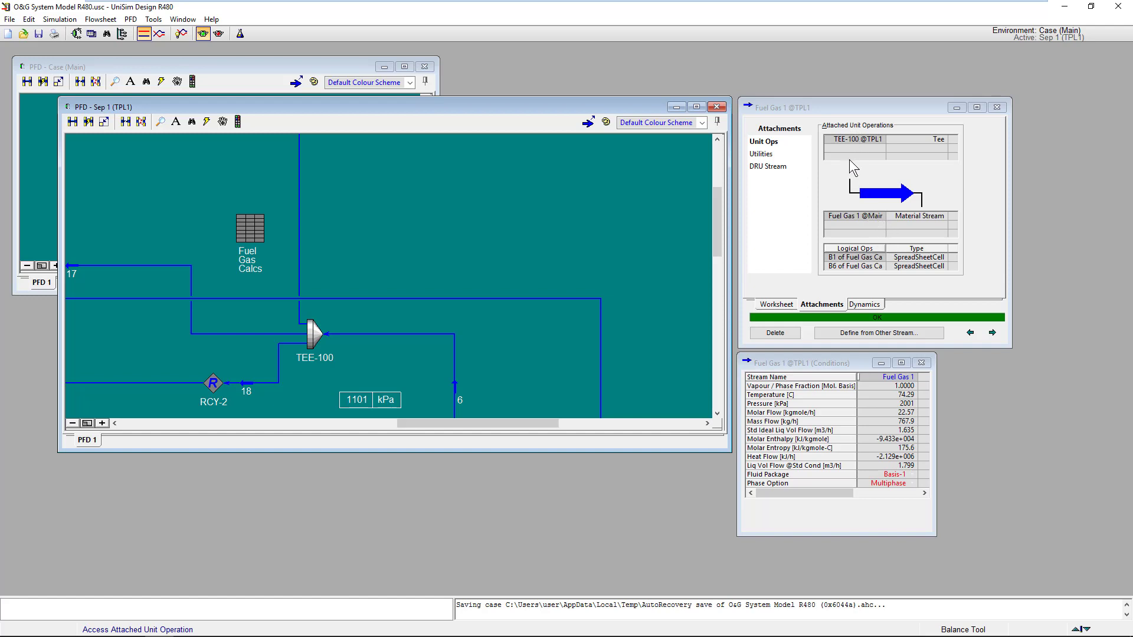
Open the main flowsheet's Fuel Gas 1 from the attached unit operations and locate it in the main flowsheet's PFD
double_click(851, 214)
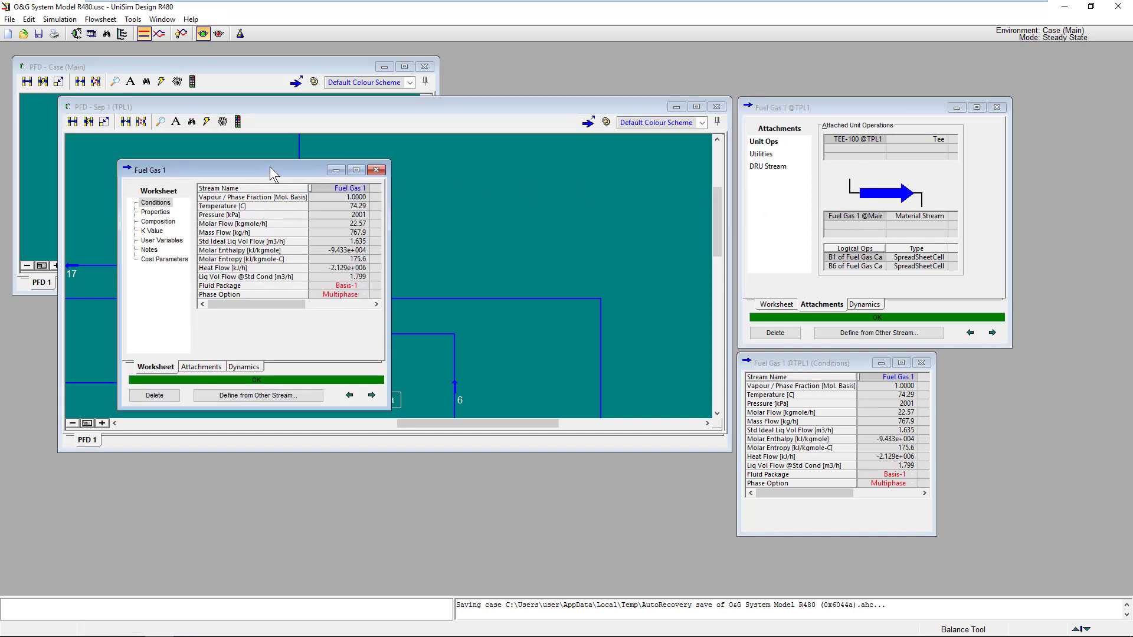
drag(270, 166, 534, 270)
right_click(511, 271)
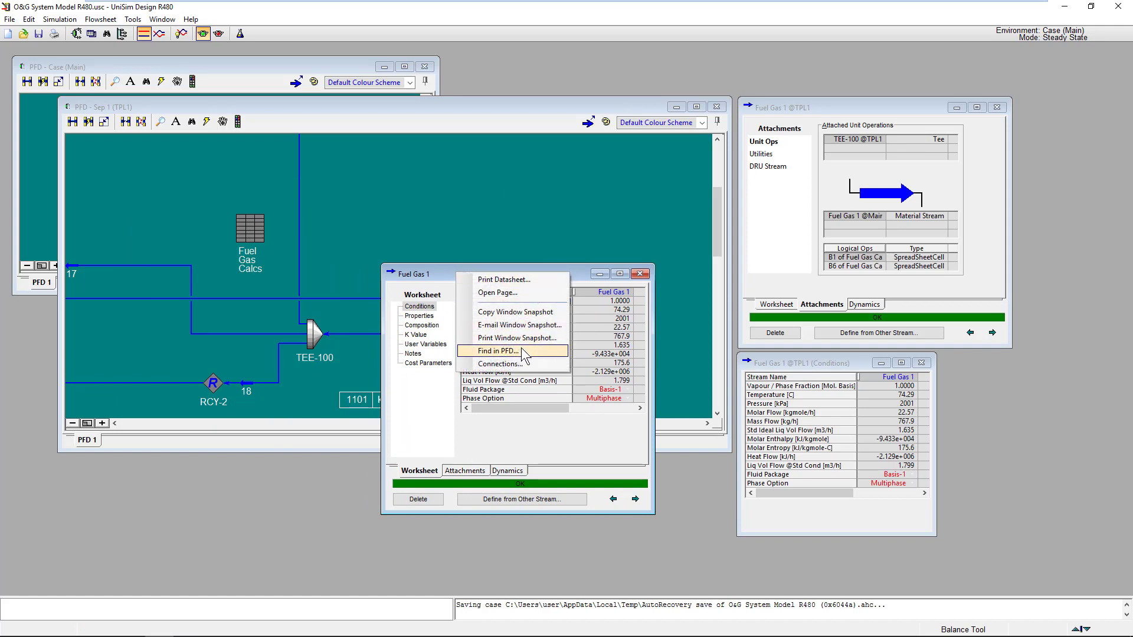
click(499, 351)
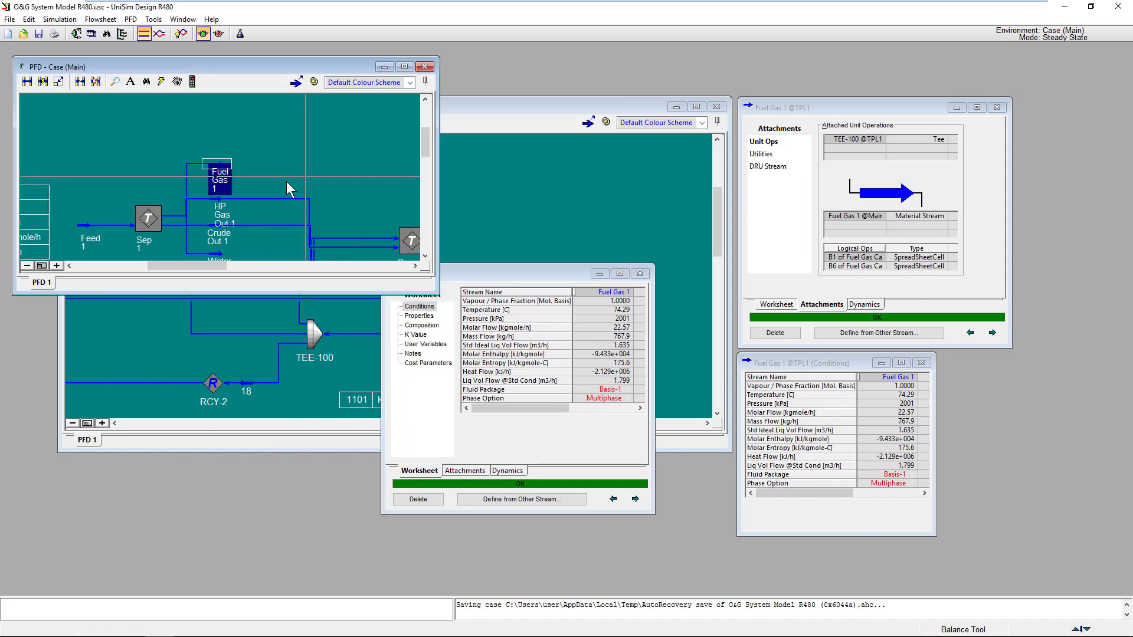
mouse_move(216, 184)
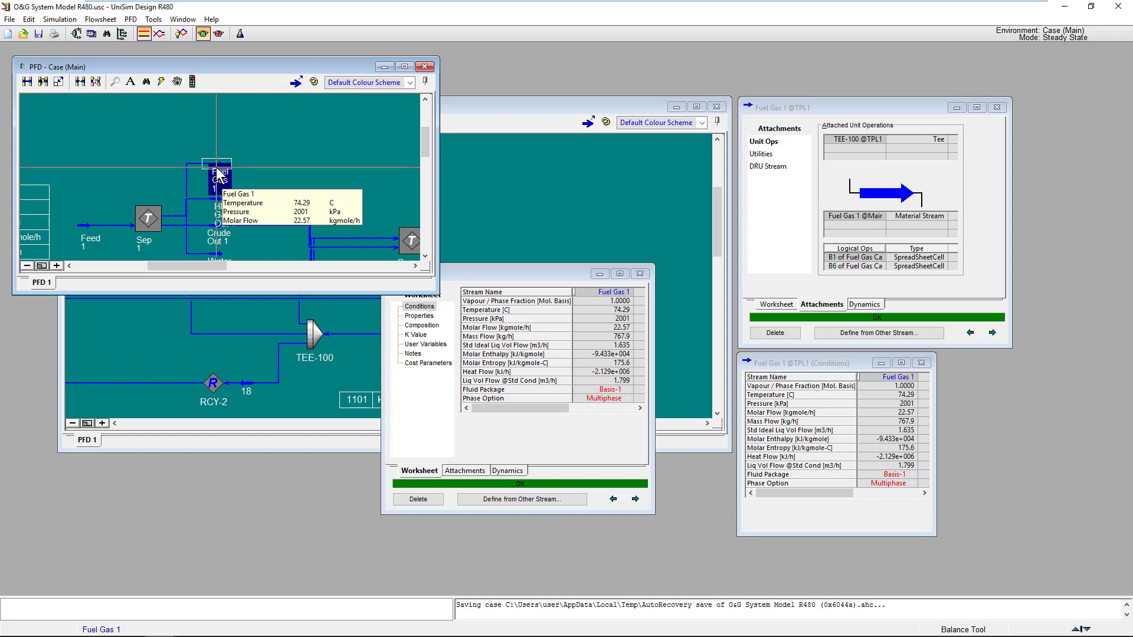
Locate Fuel Gas 1 in the Sep 1 flowsheet, then bring the main flowsheet's PFD back to the front
click(480, 232)
drag(487, 423, 579, 423)
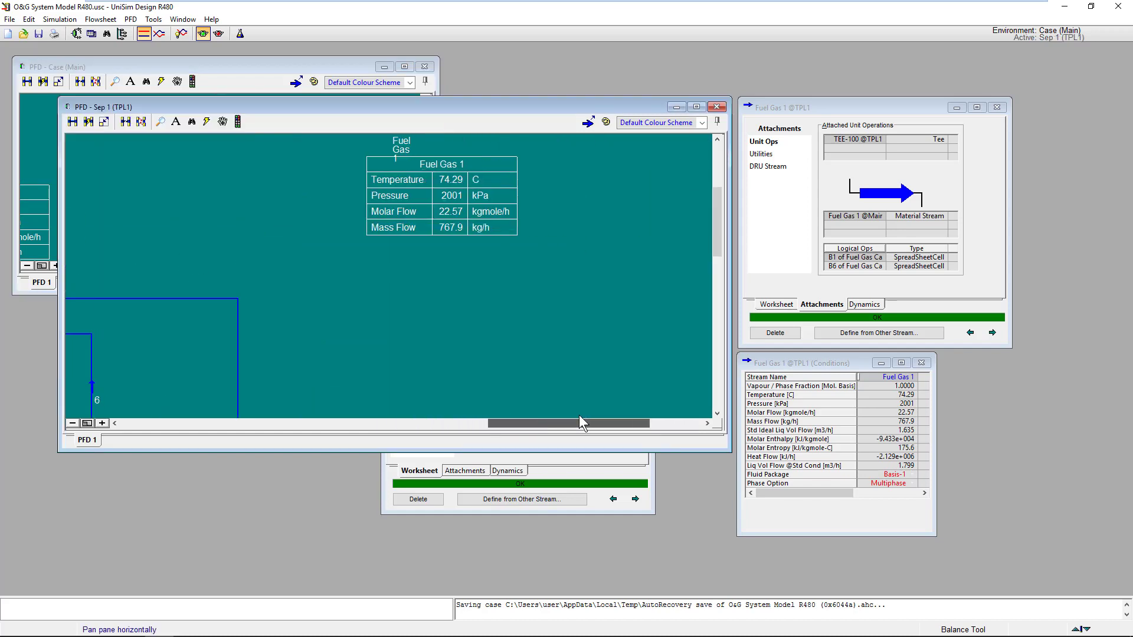
drag(713, 242, 717, 209)
mouse_move(405, 252)
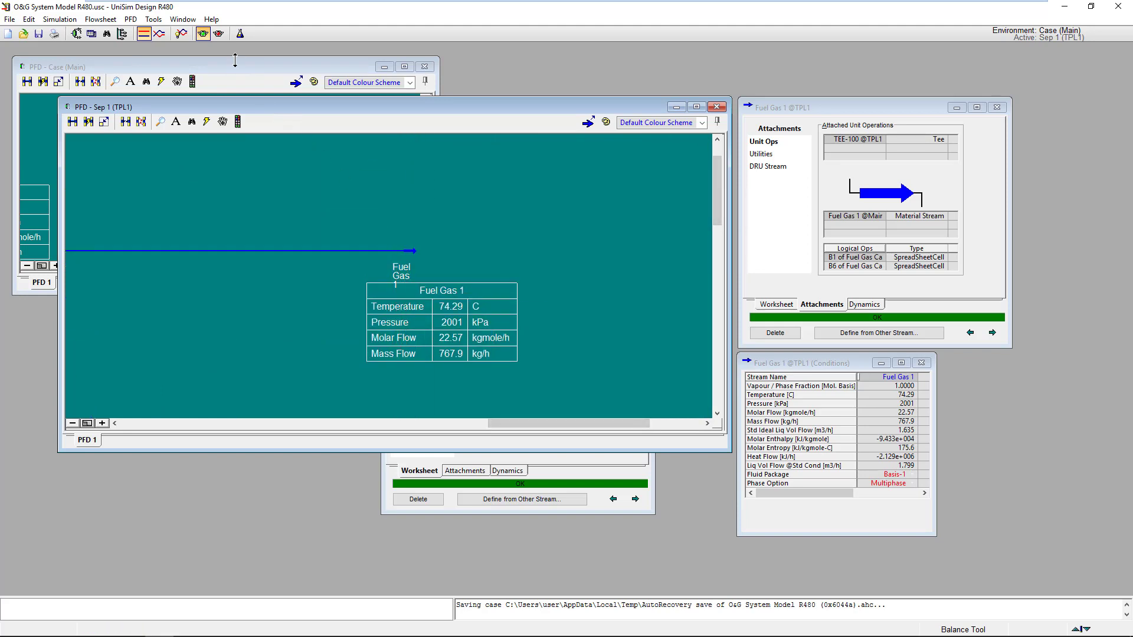
click(235, 65)
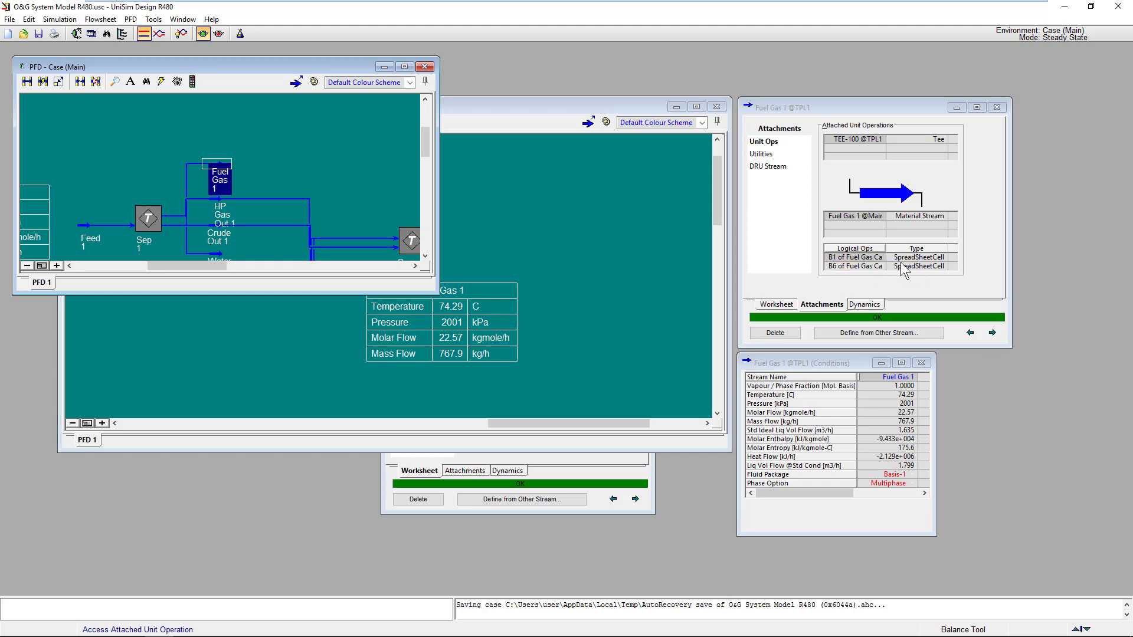
Open the Fuel Gas Calcs spreadsheet from Fuel Gas 1's logical operations and locate it in the Sep 1 PFD
click(864, 262)
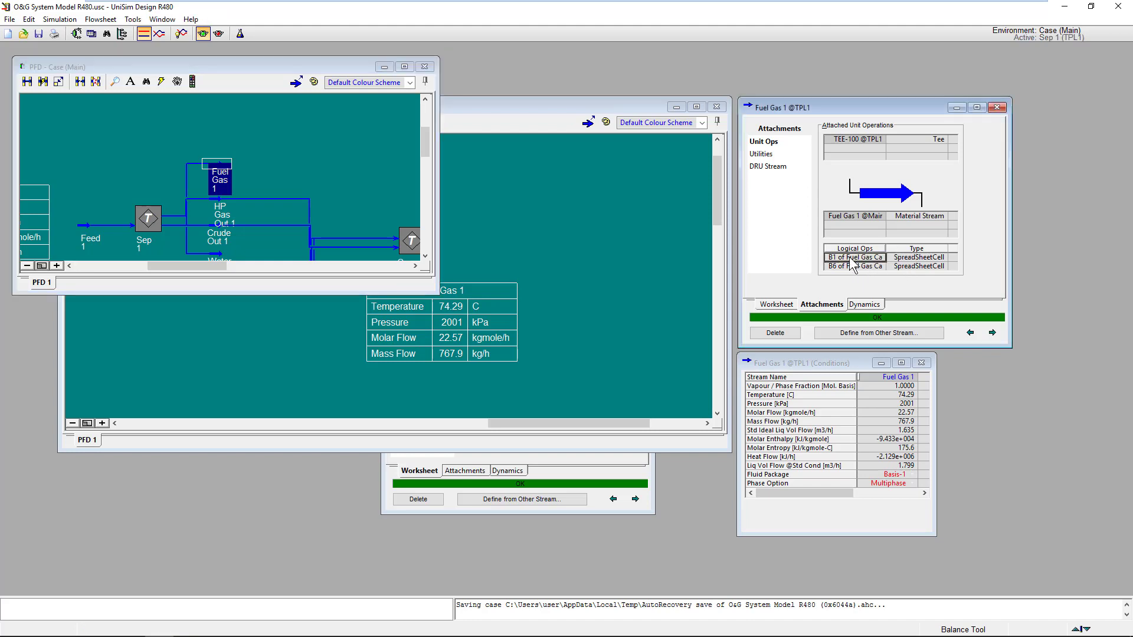
double_click(864, 262)
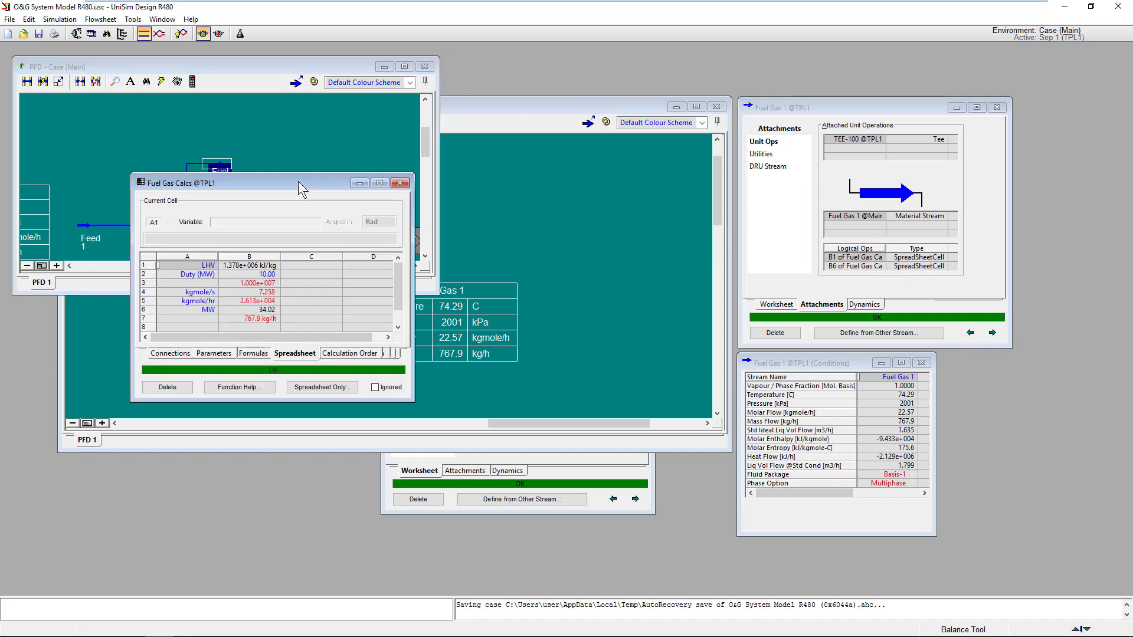
drag(298, 181, 567, 280)
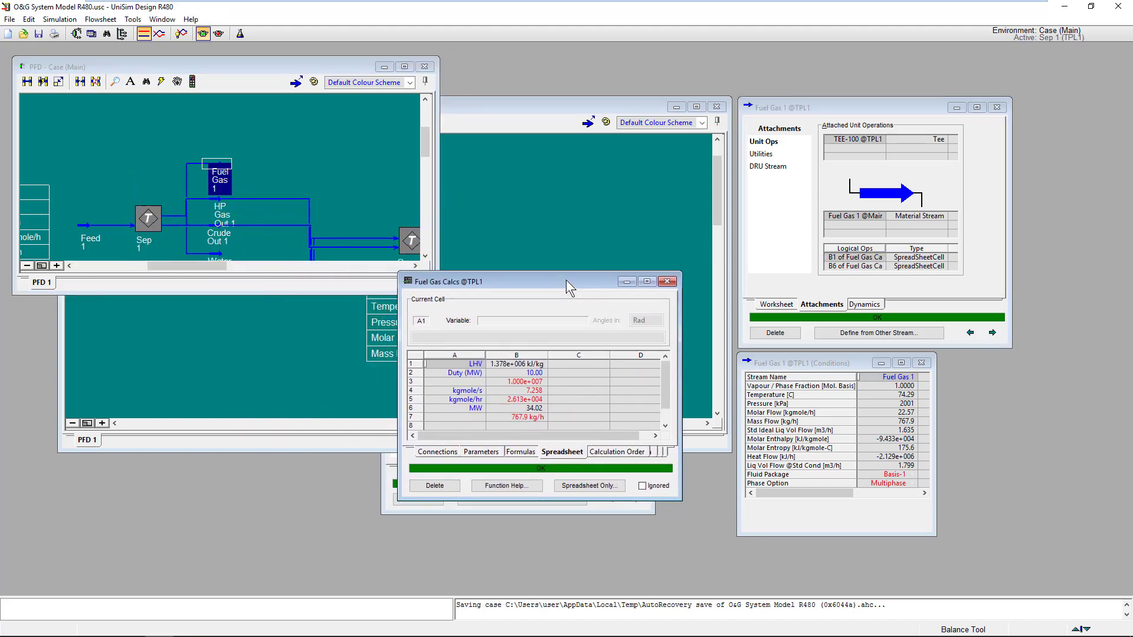
right_click(516, 279)
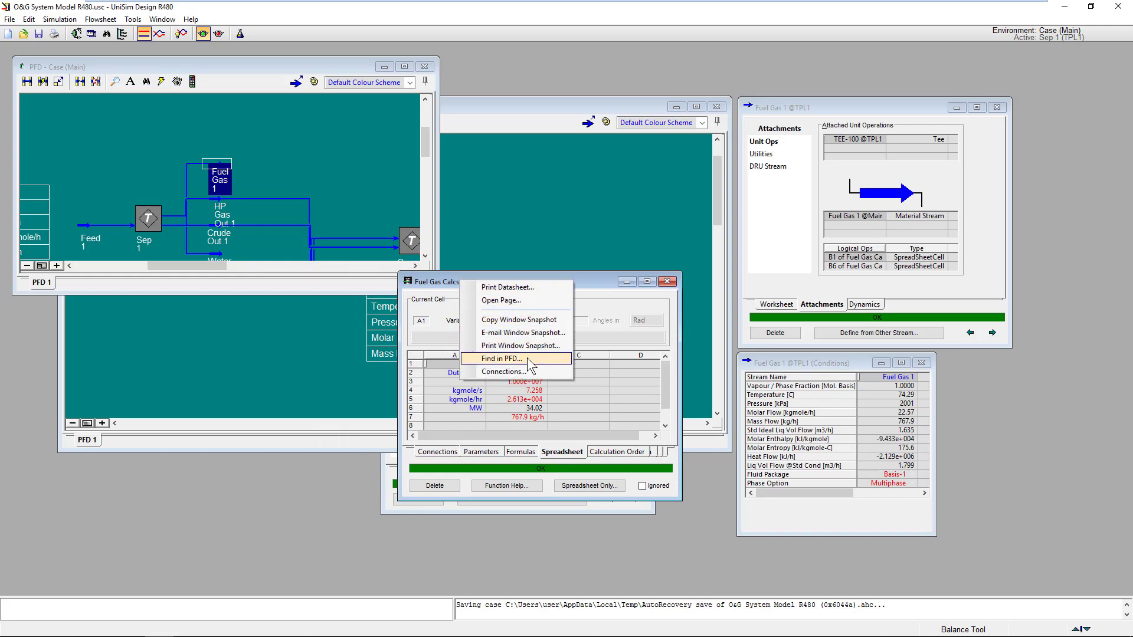
click(501, 359)
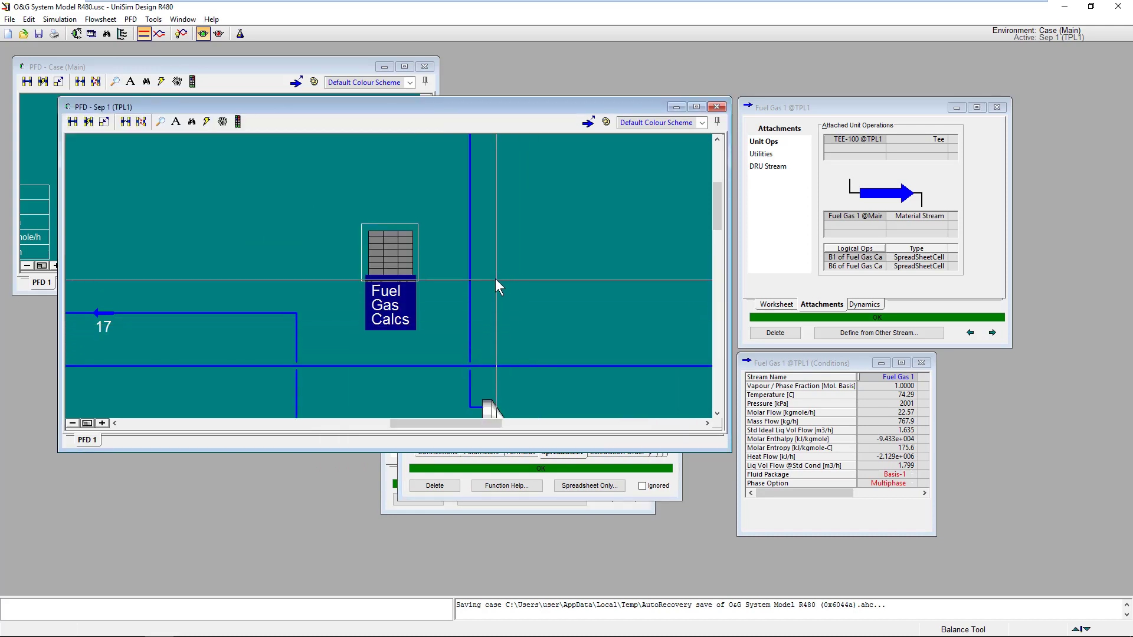
Review where Fuel Gas Calcs sits in the Sep 1 flowsheet, reopen the spreadsheet from the PFD and close it
scroll(506, 266, down, 5)
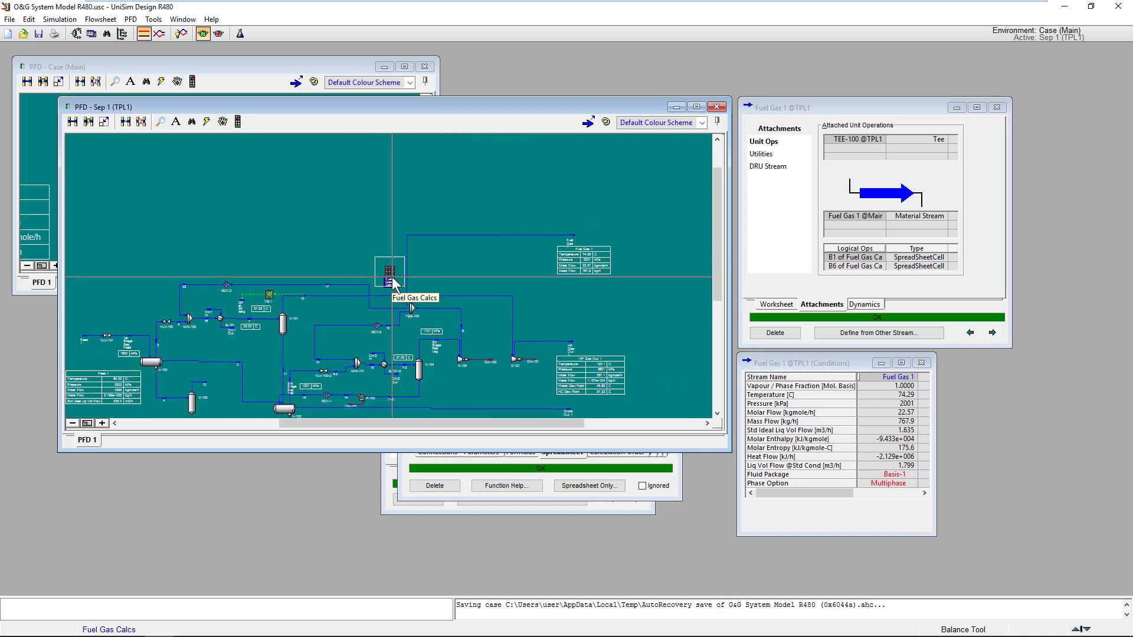
scroll(392, 284, up, 1)
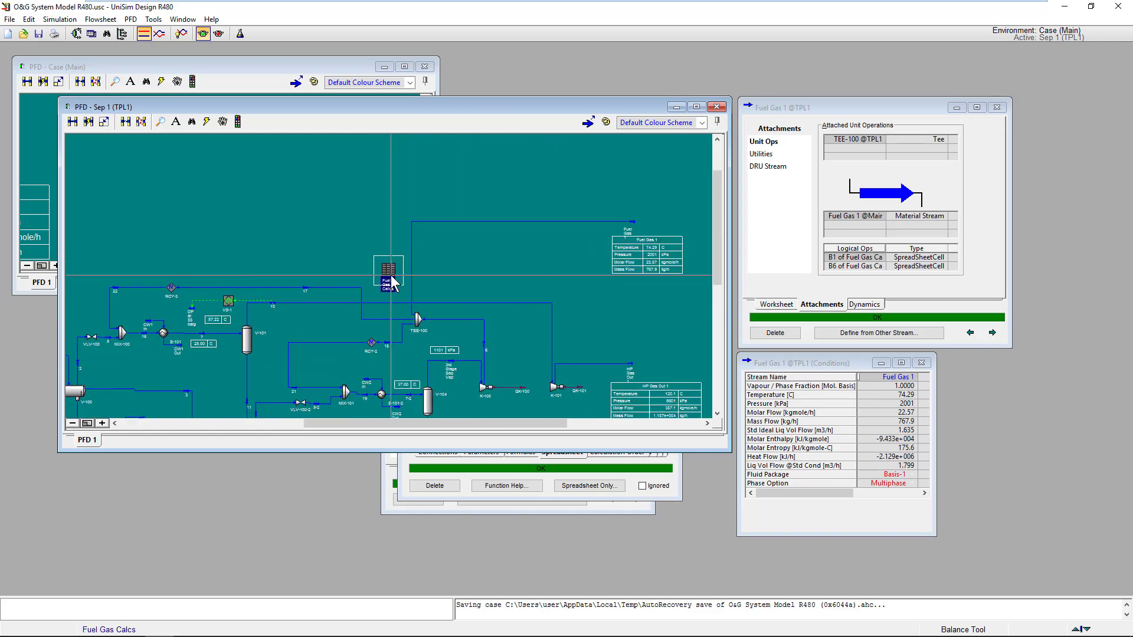
scroll(392, 284, up, 1)
double_click(392, 278)
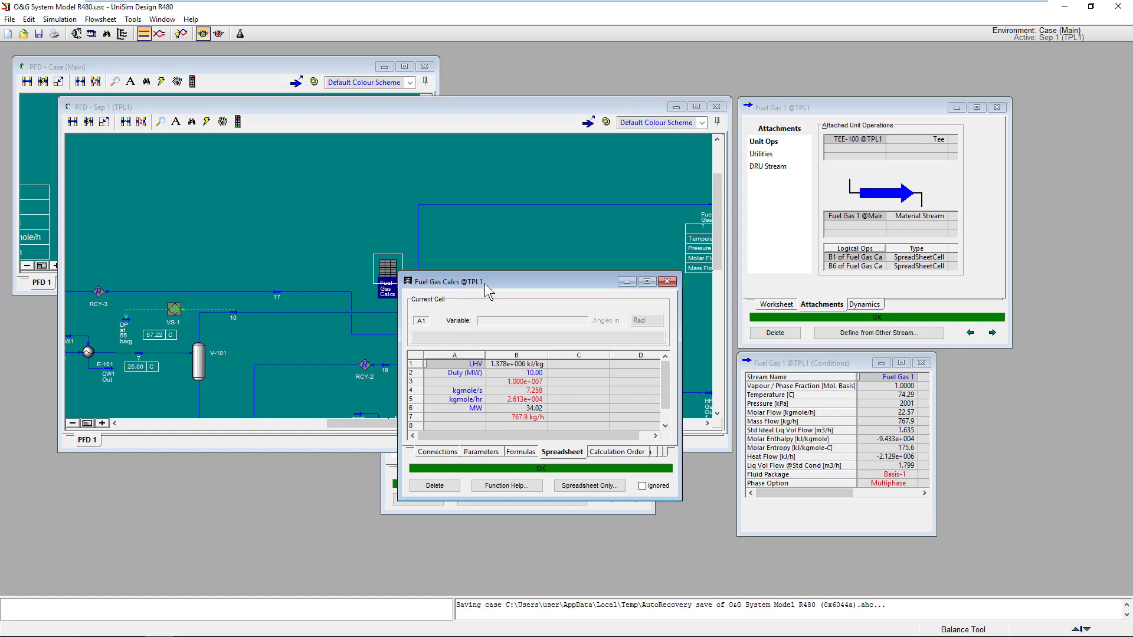
click(672, 280)
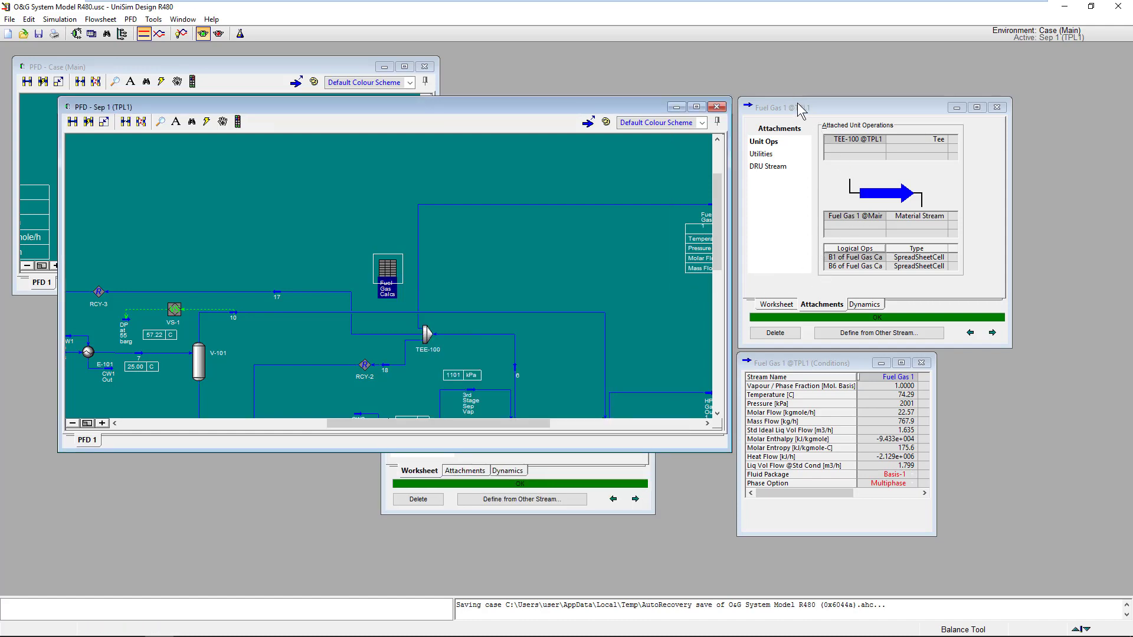
List the logical connections of Fuel Gas 1 in Sep 1, and close the list after reviewing it
right_click(812, 104)
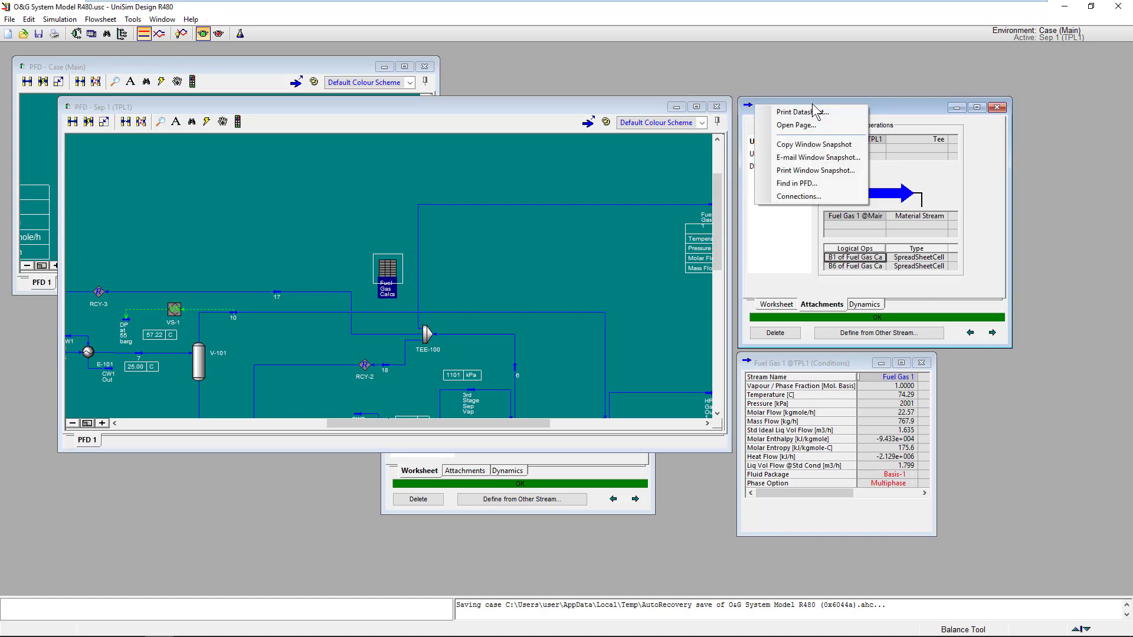
click(804, 196)
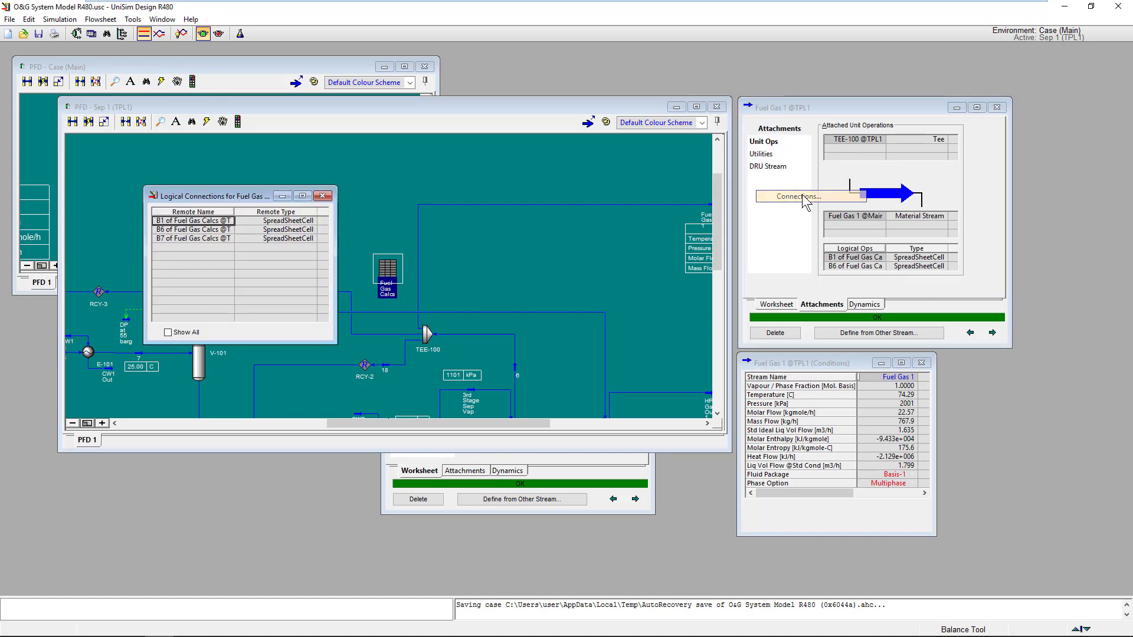
drag(264, 199, 662, 230)
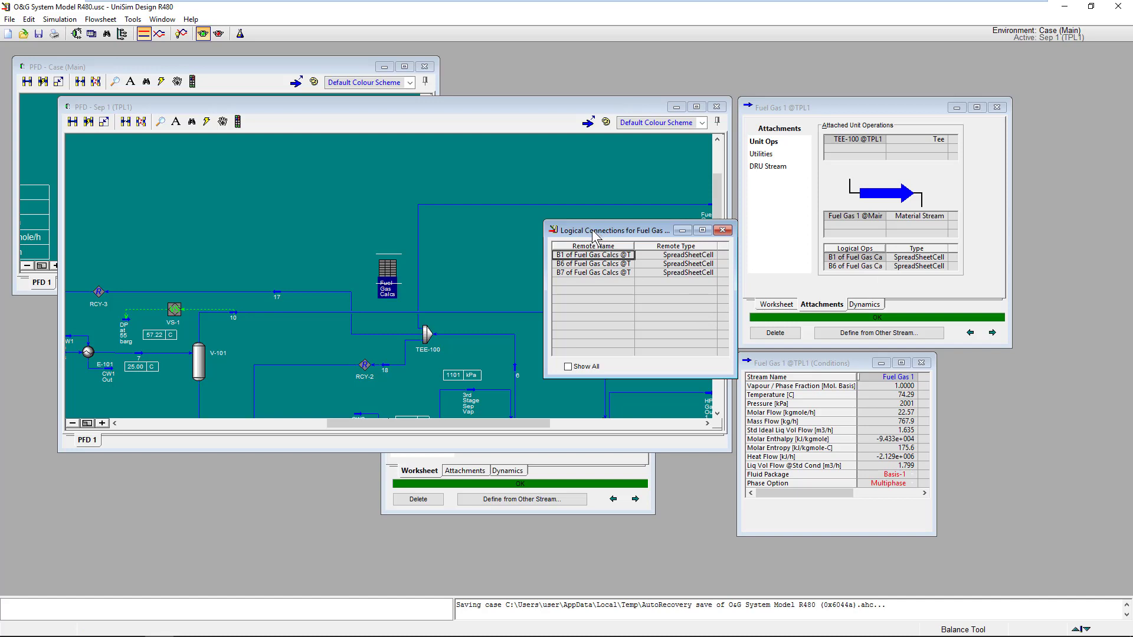
right_click(849, 110)
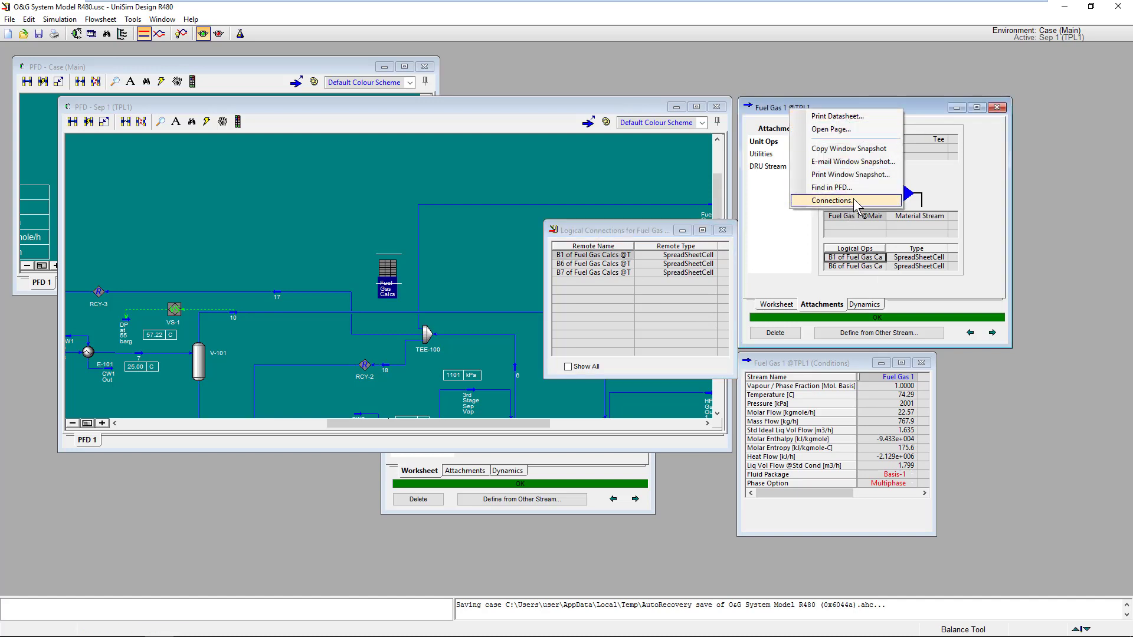
click(722, 230)
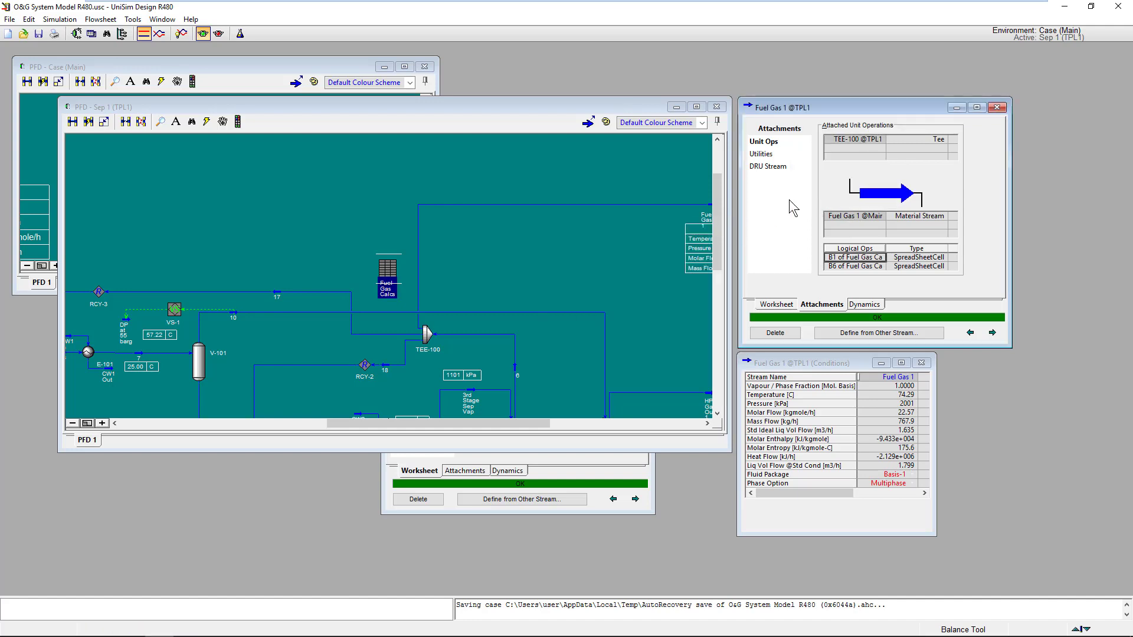
Show the worksheet Conditions page in the Sep 1 Fuel Gas 1 view and select its pressure value
click(776, 304)
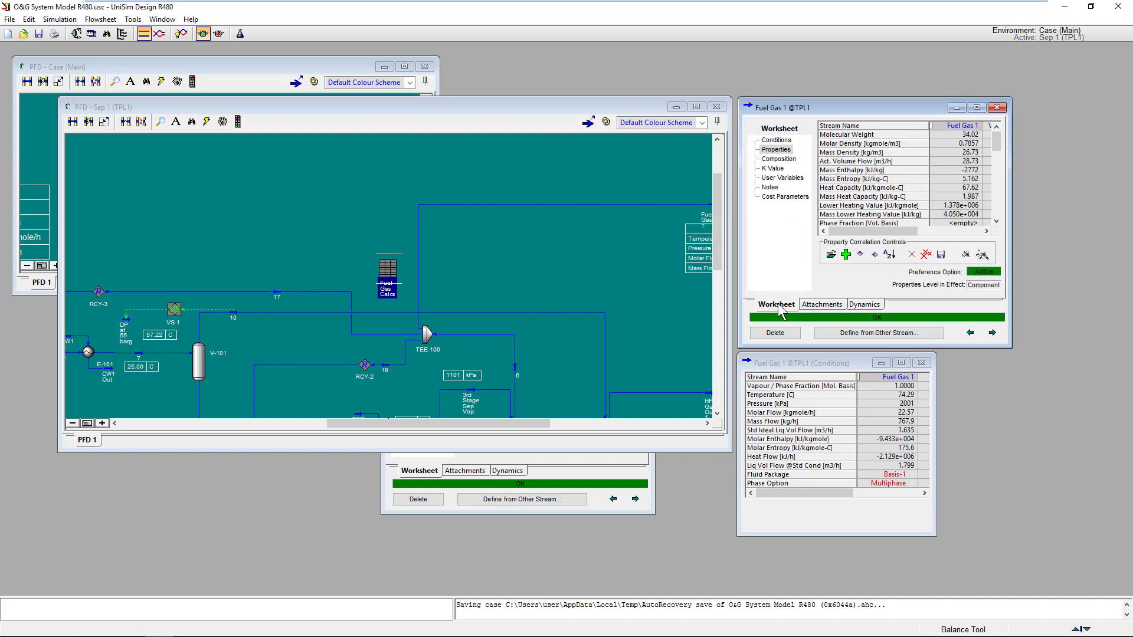
click(777, 140)
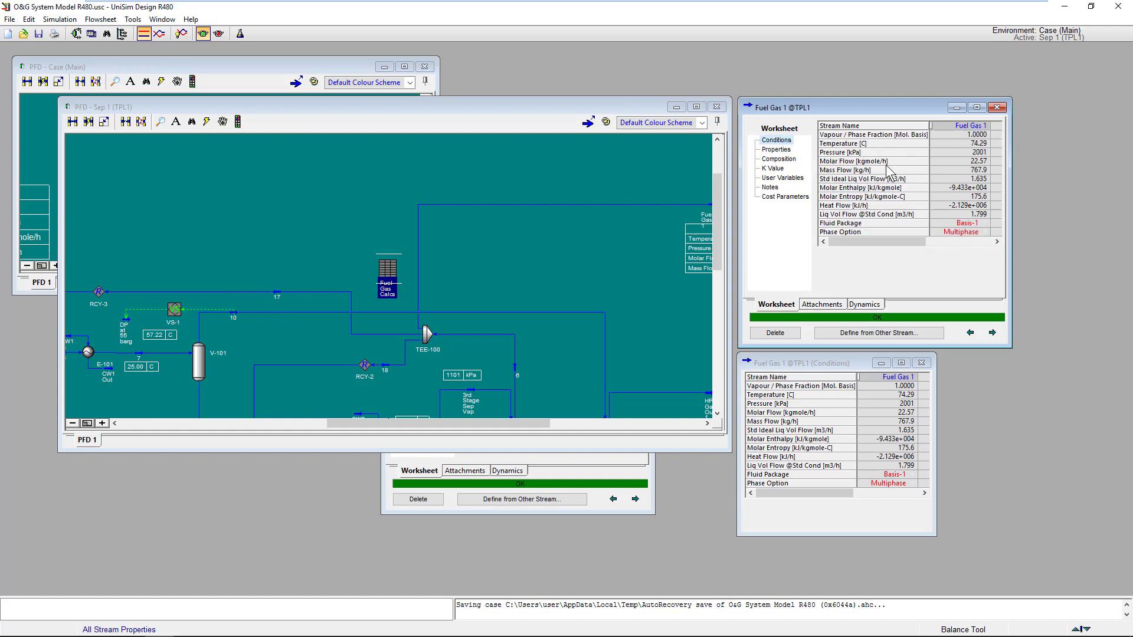
click(946, 155)
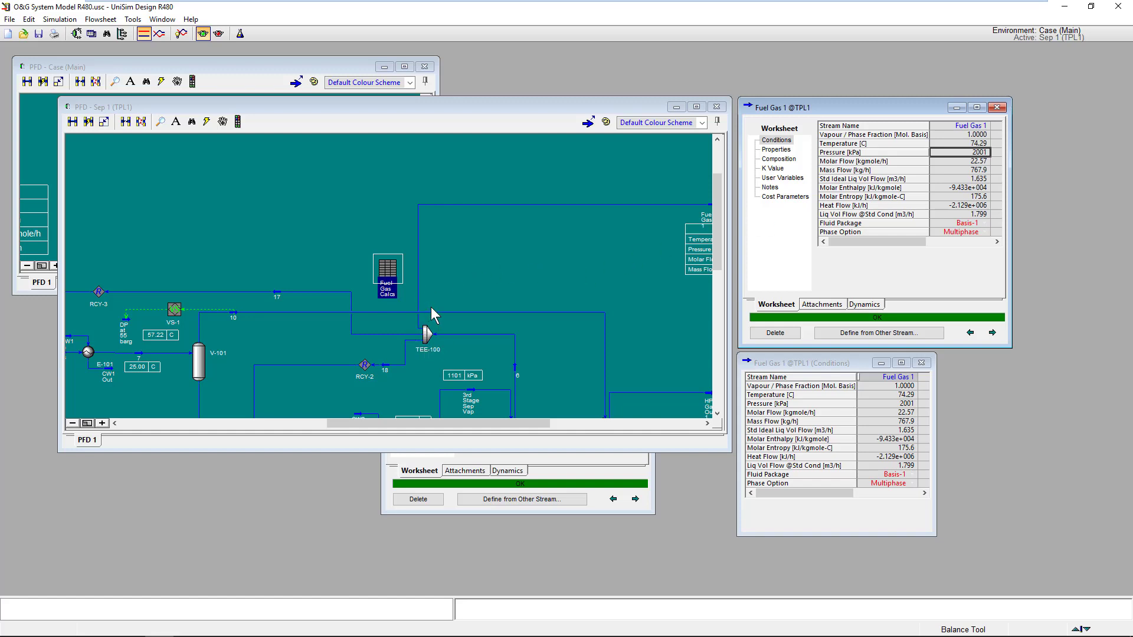
Switch the tool tips in the session preferences to the User Defined Unit Set
click(132, 19)
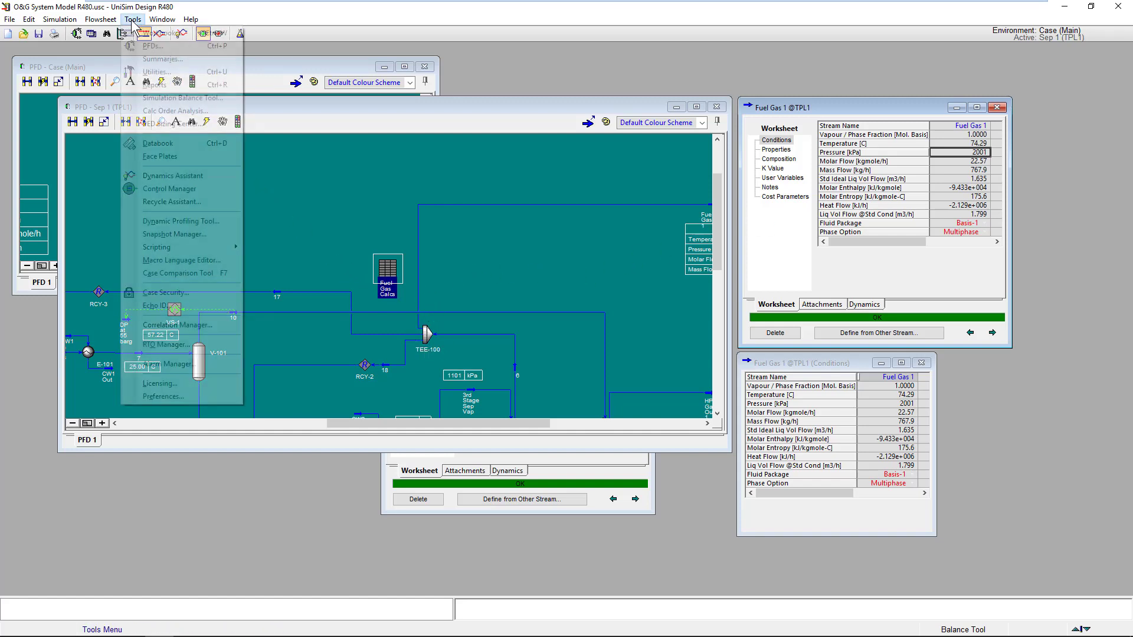
click(171, 391)
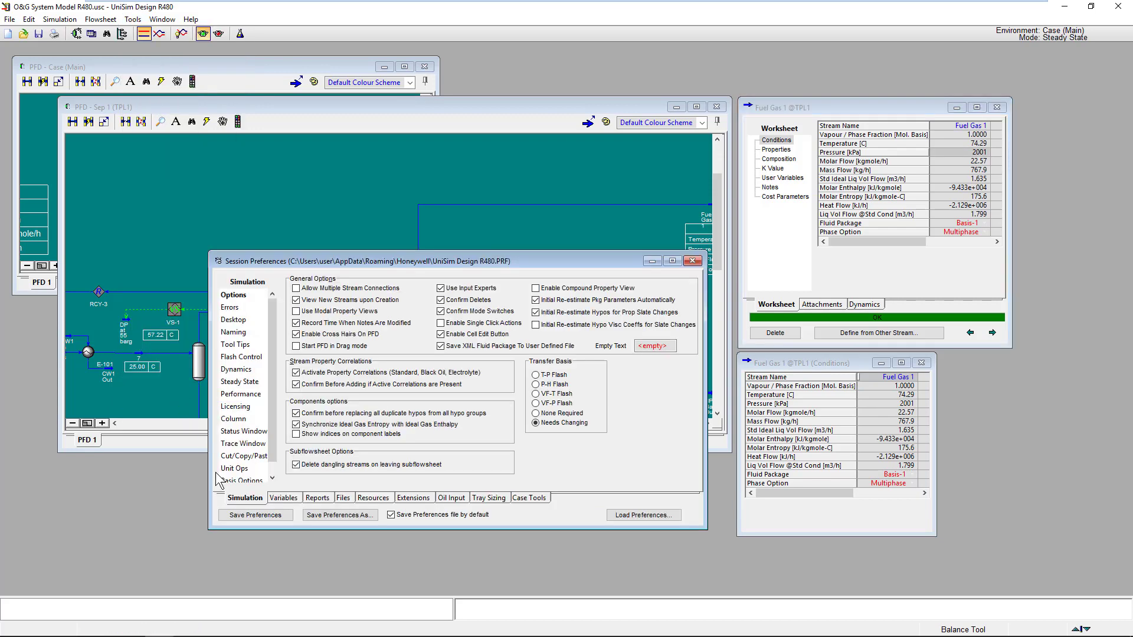
click(236, 346)
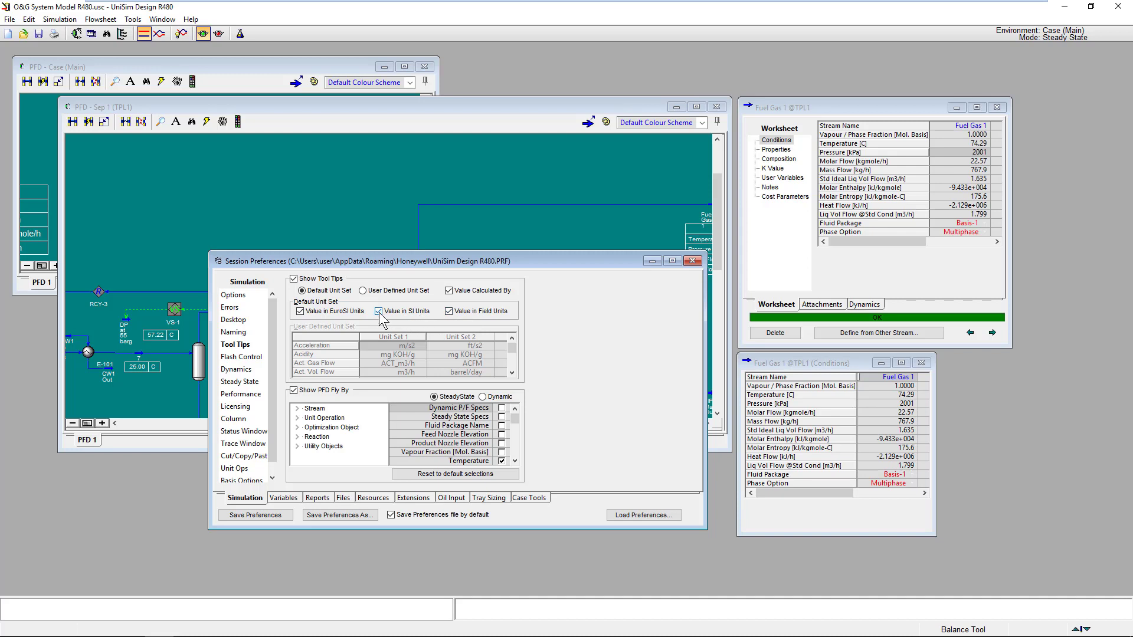
click(362, 290)
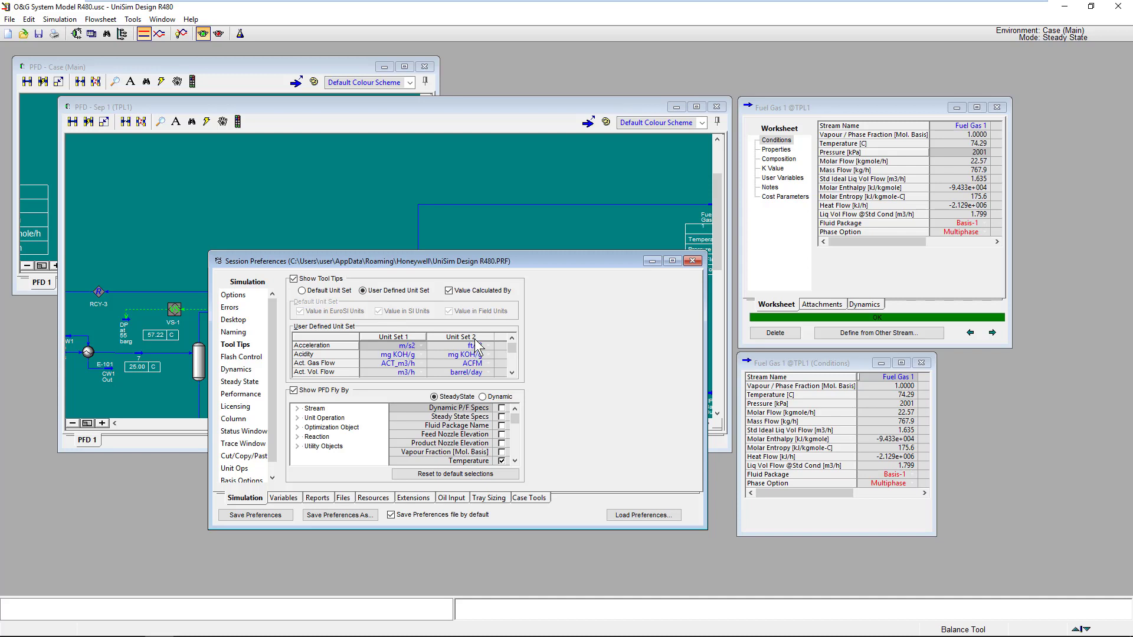
click(327, 353)
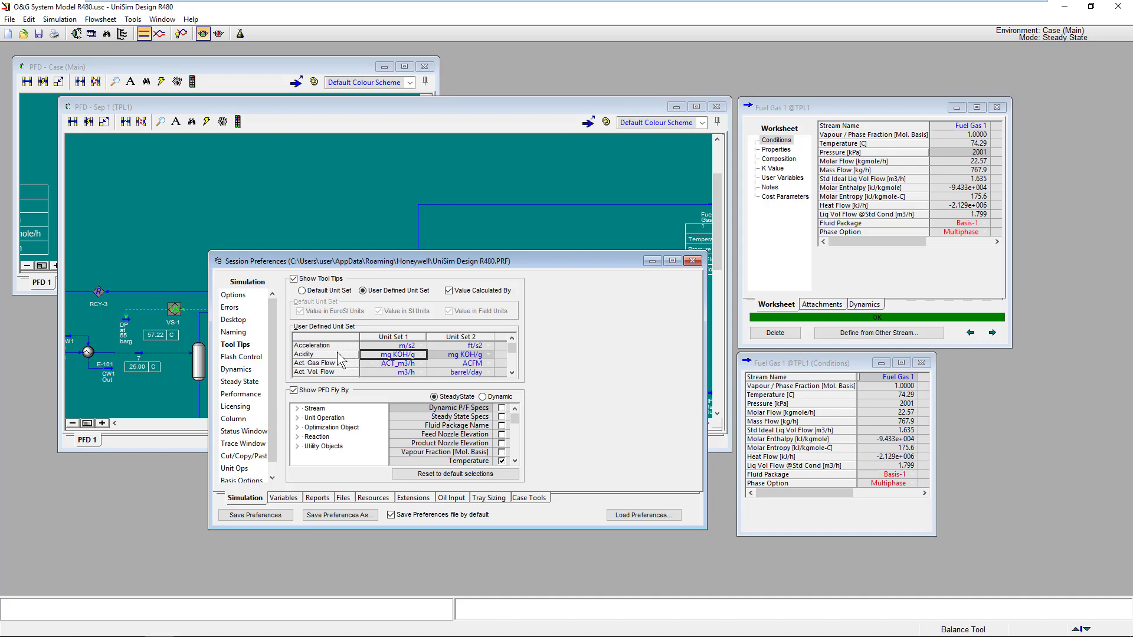
click(341, 352)
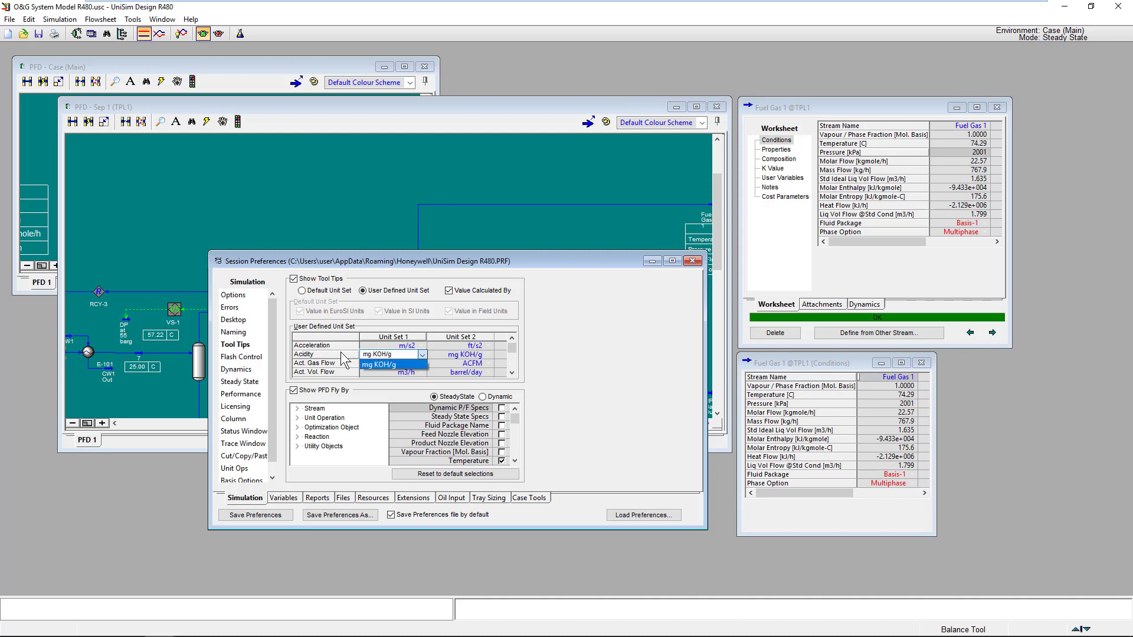
click(402, 364)
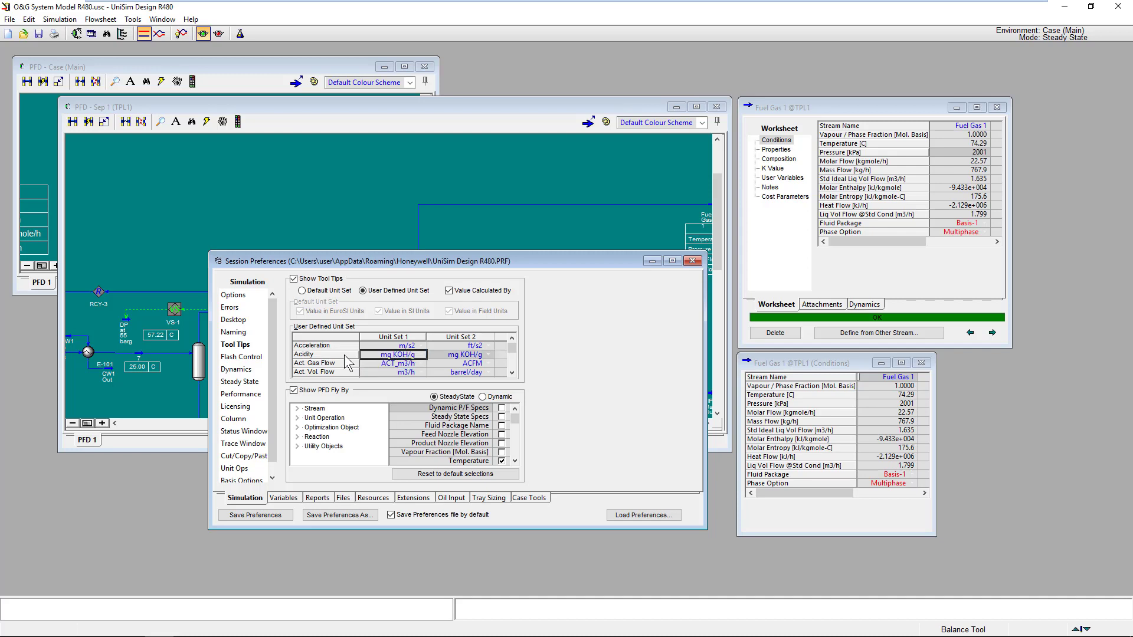
Find the Pressure row in the tool tips' User Defined Unit Set table
right_click(340, 356)
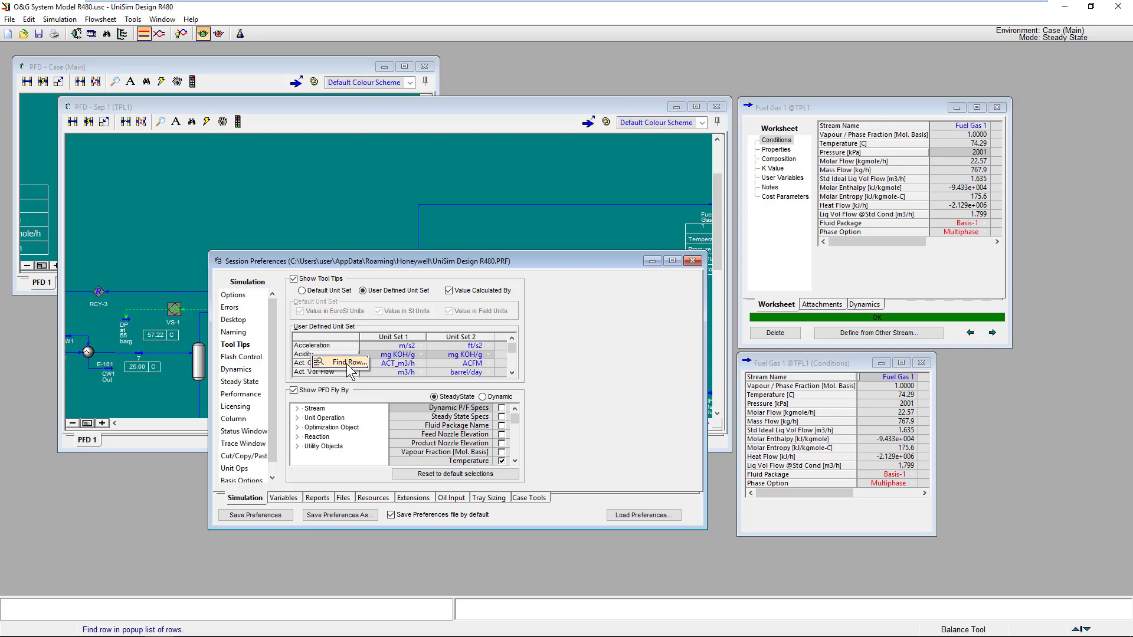
click(348, 363)
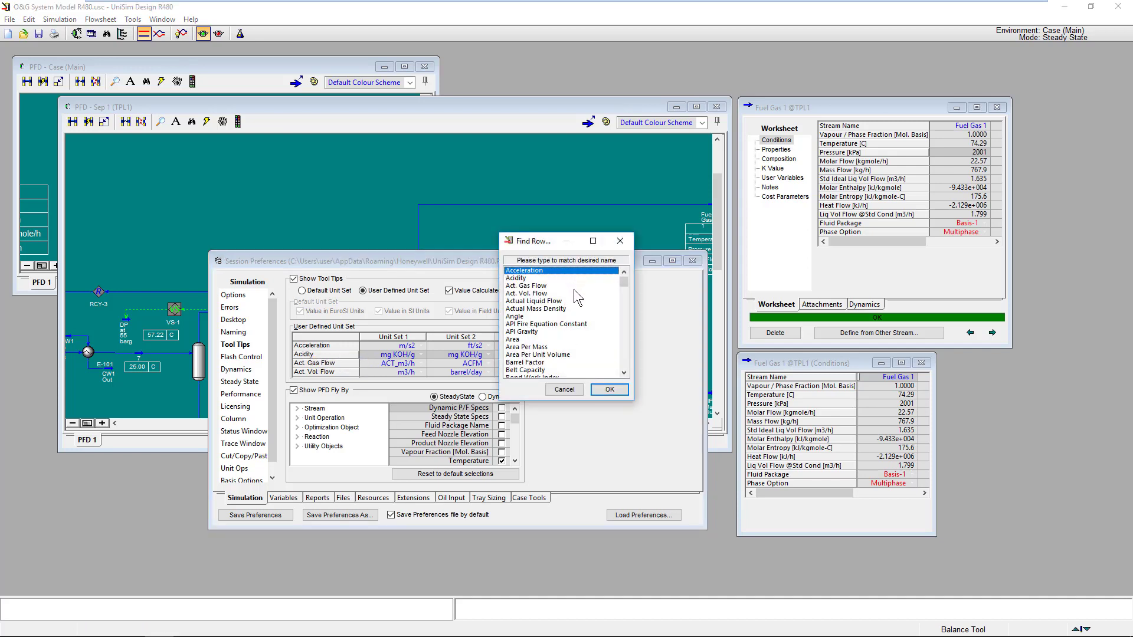
text(pre)
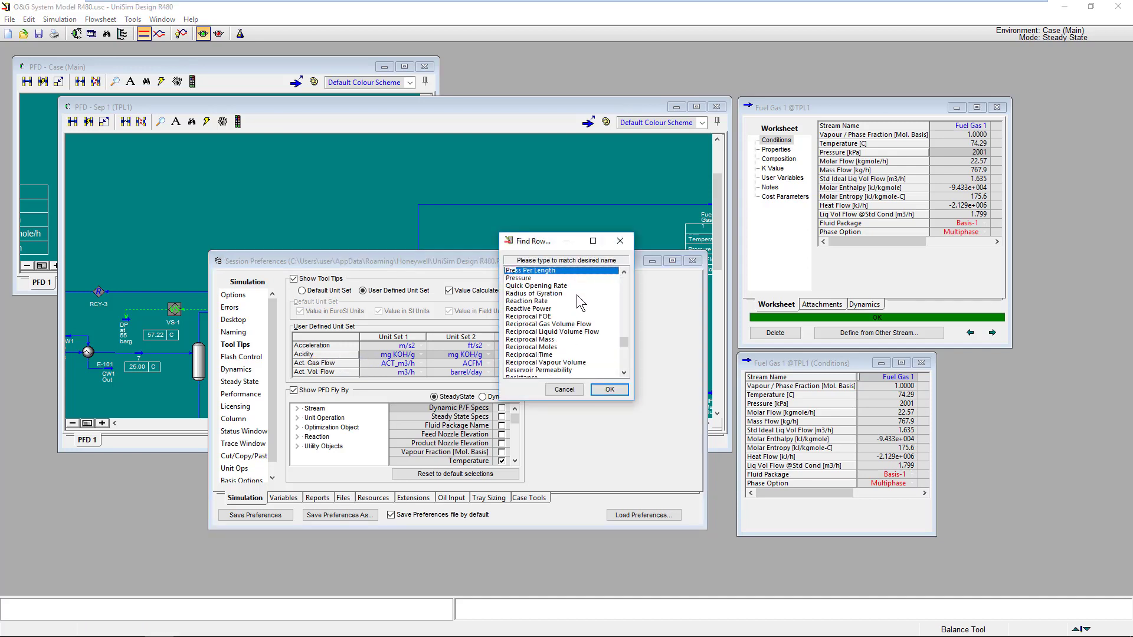
click(522, 279)
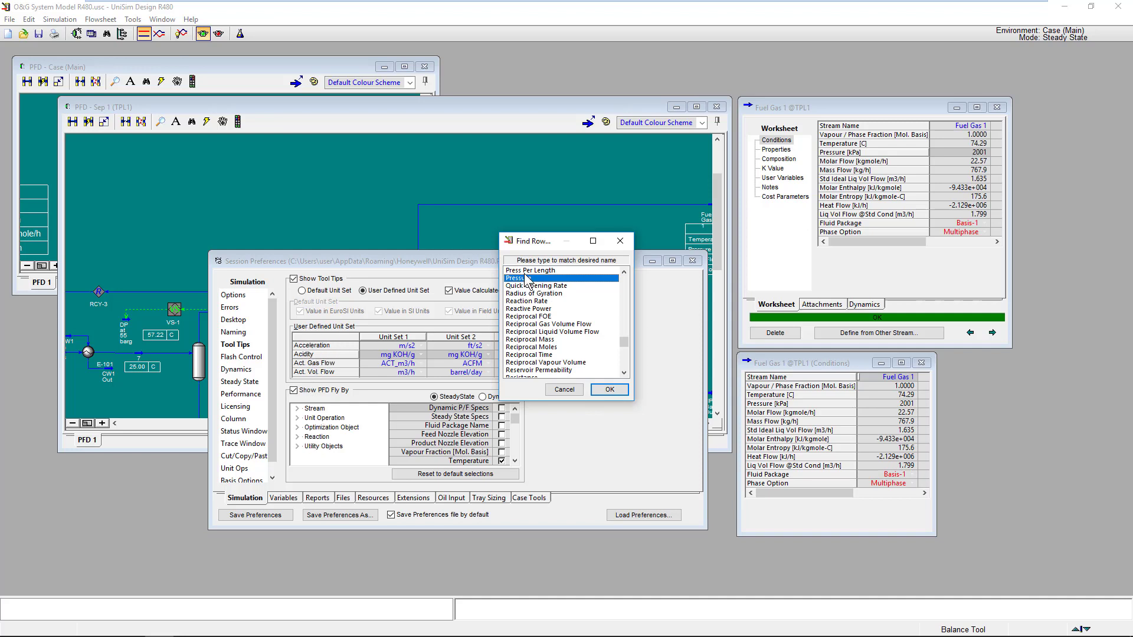
click(609, 392)
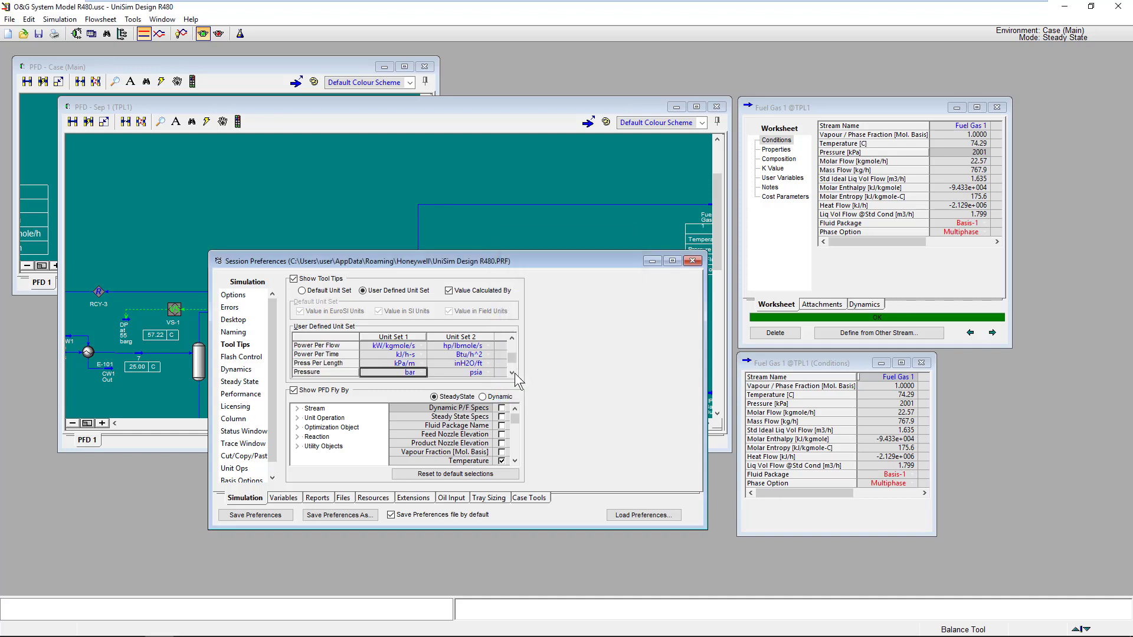
Set the pressure unit in Unit Set 1 to mmHg(0C), and return the tool tips to the Default Unit Set
click(420, 373)
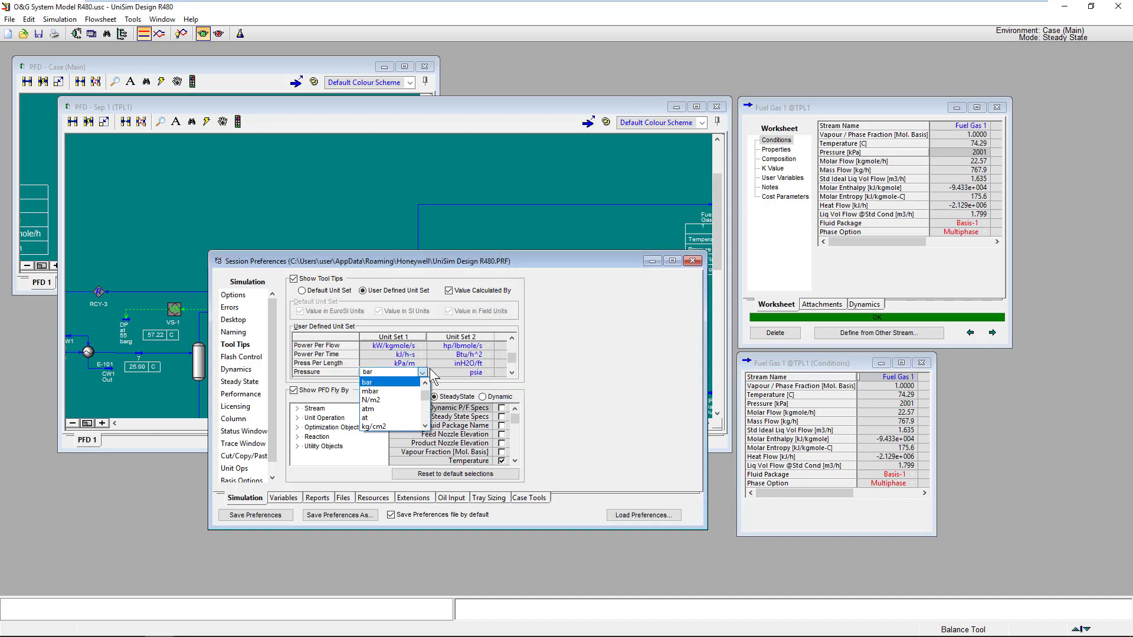
click(426, 401)
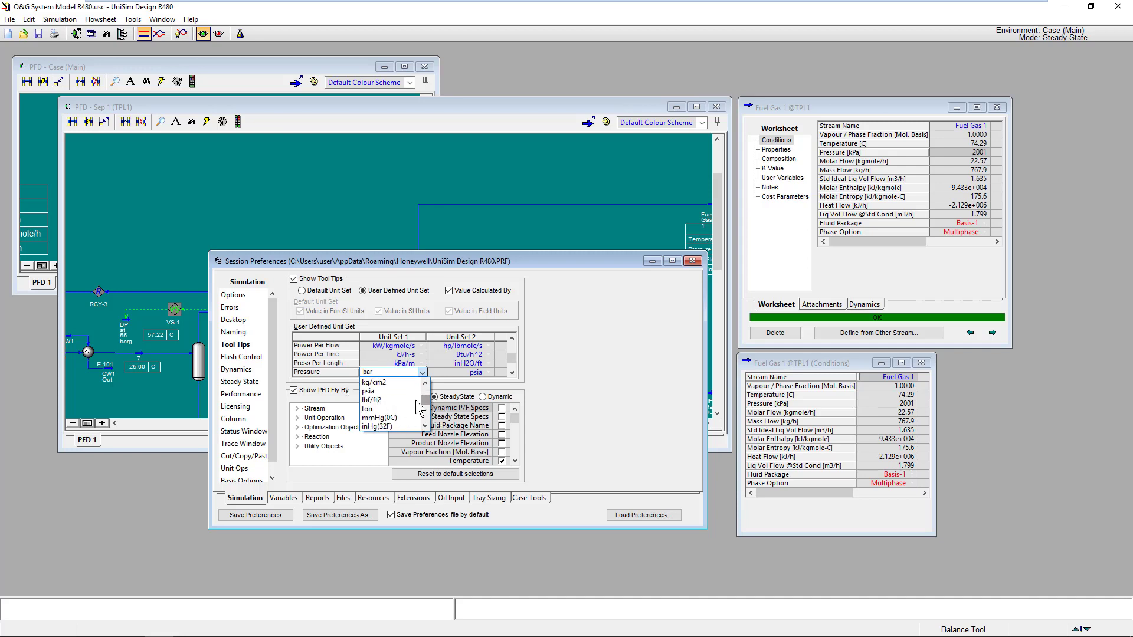
scroll(425, 404, down, 1)
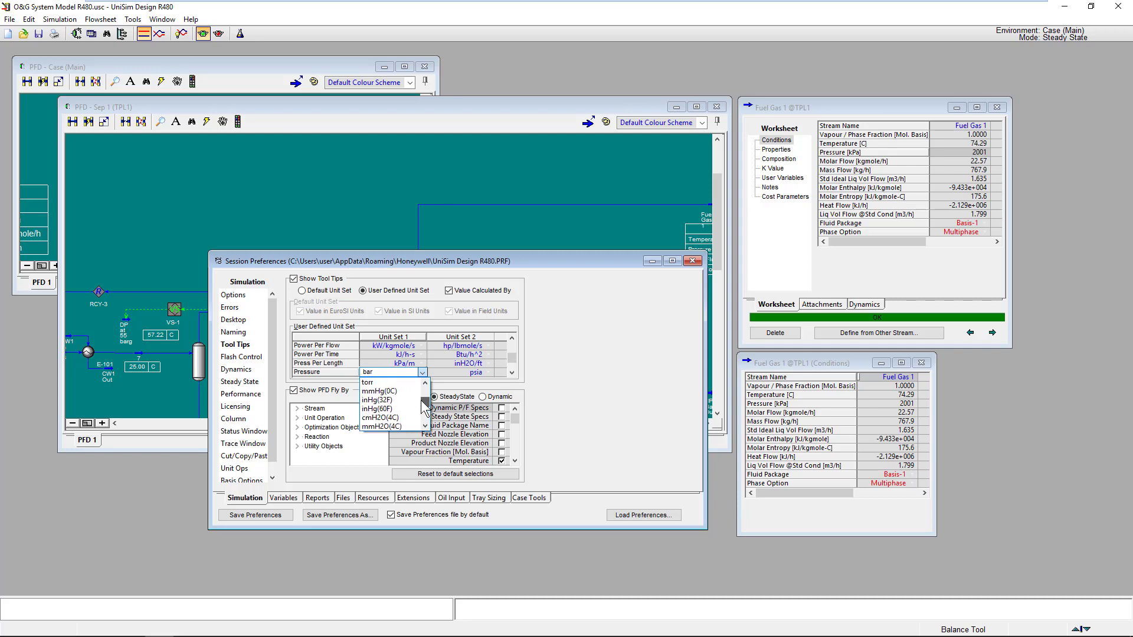
click(388, 391)
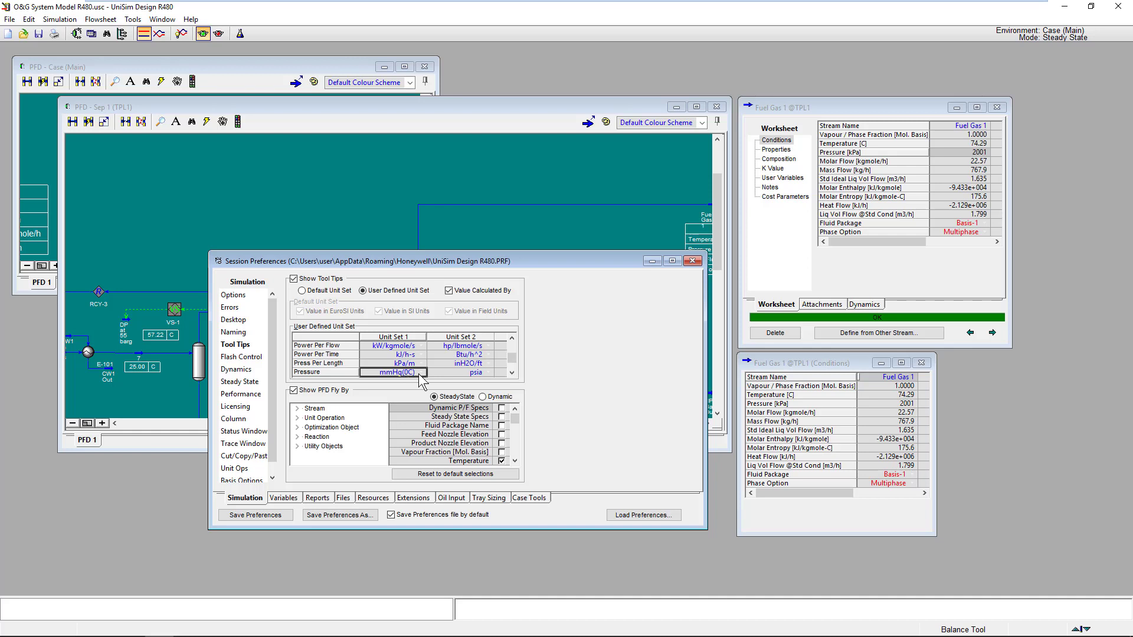
mouse_move(941, 151)
click(303, 291)
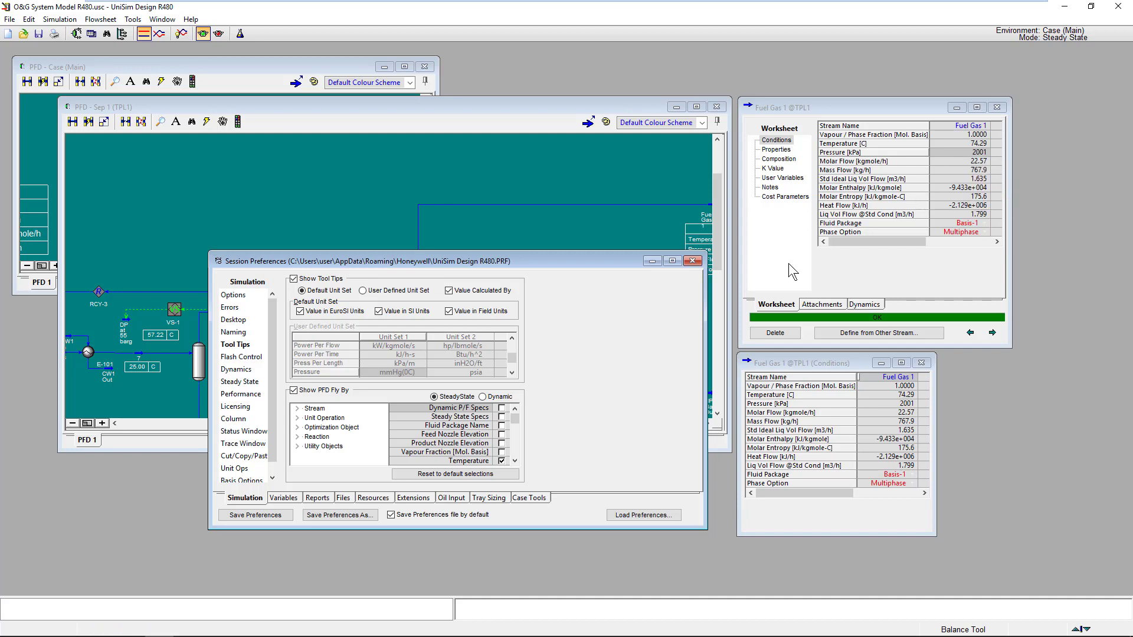
Display the case in the EuroSI and Field unit sets in turn, checking the Fuel Gas 1 pressure, and finish on OGDemo
click(283, 498)
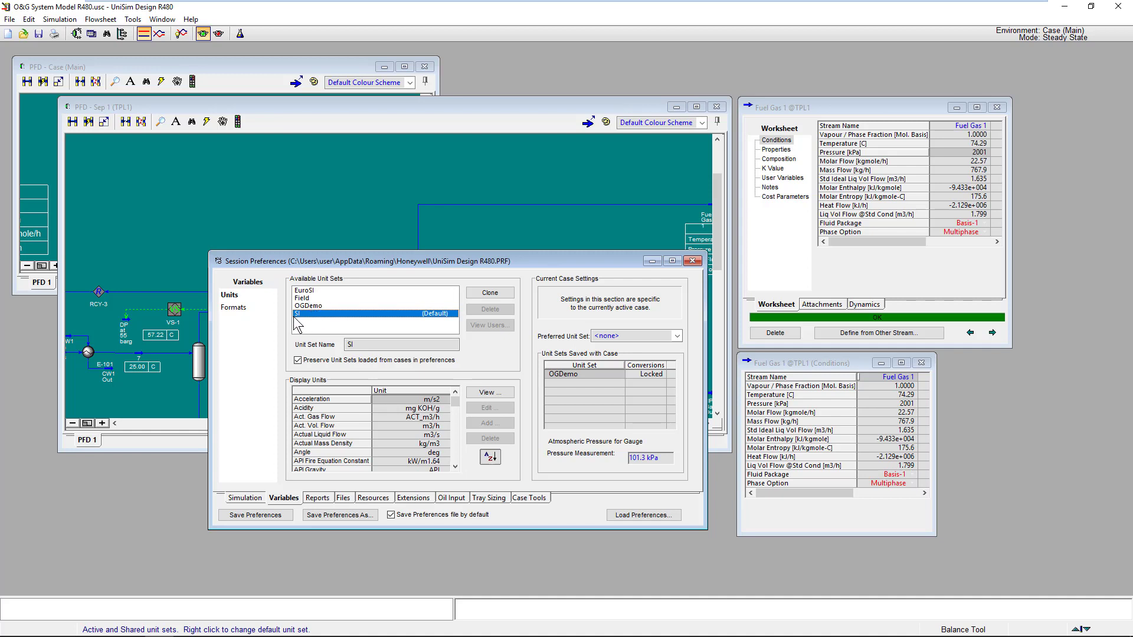
click(312, 292)
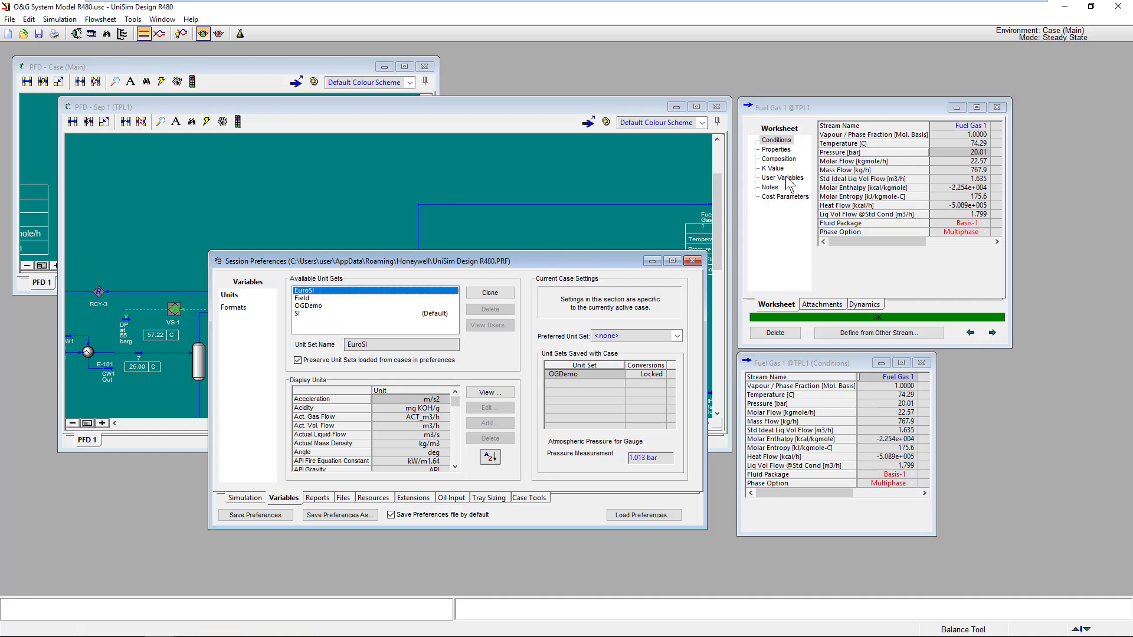
mouse_move(970, 155)
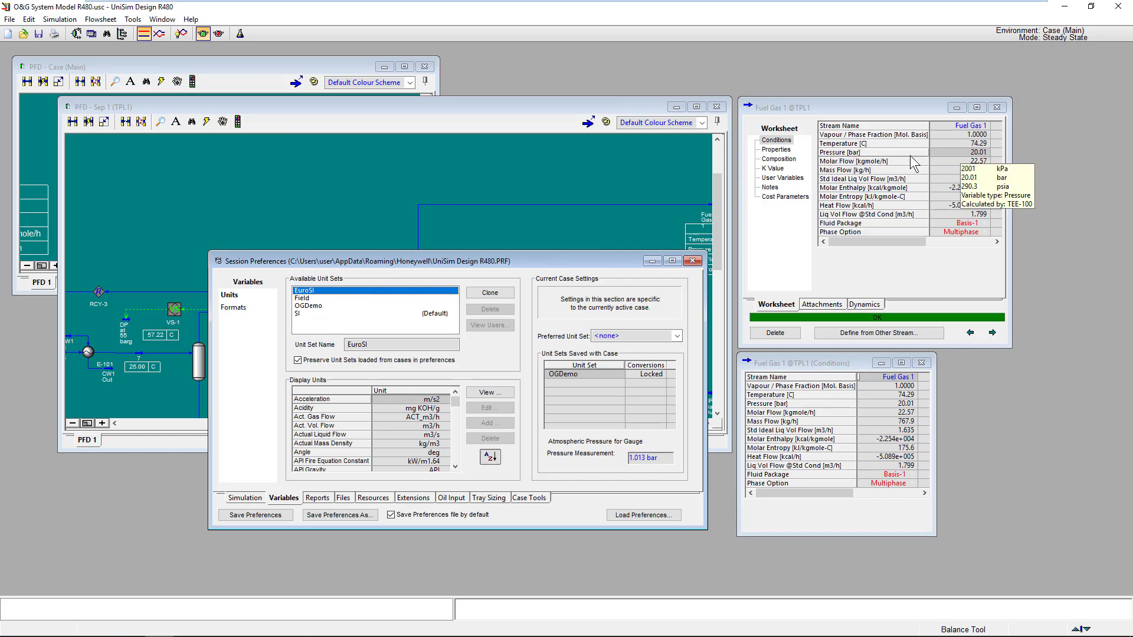
click(315, 298)
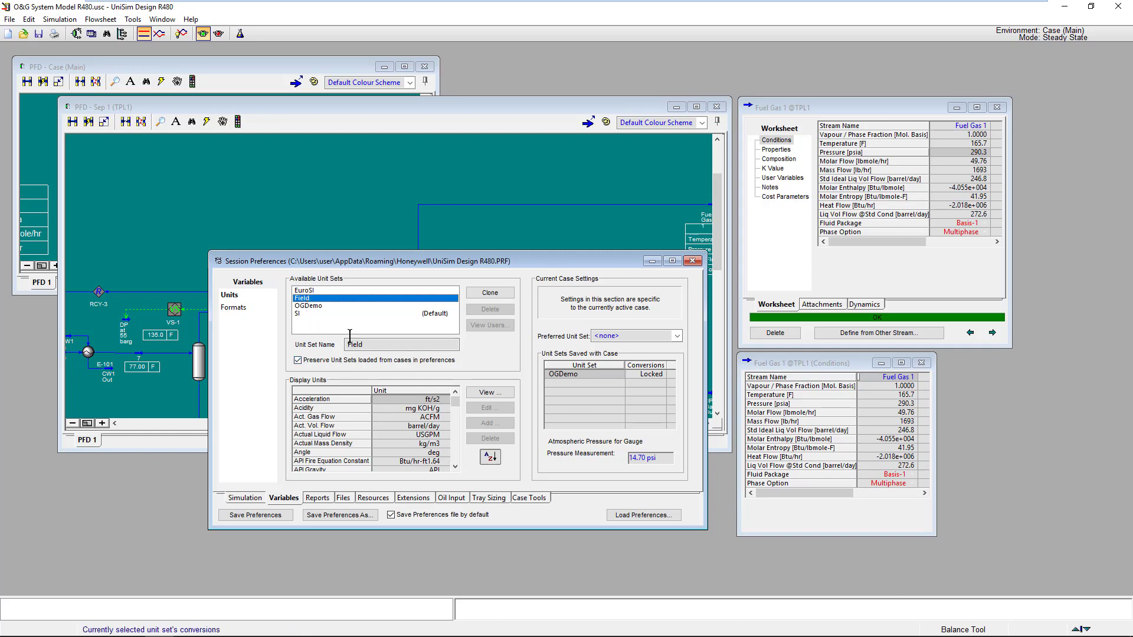
click(314, 306)
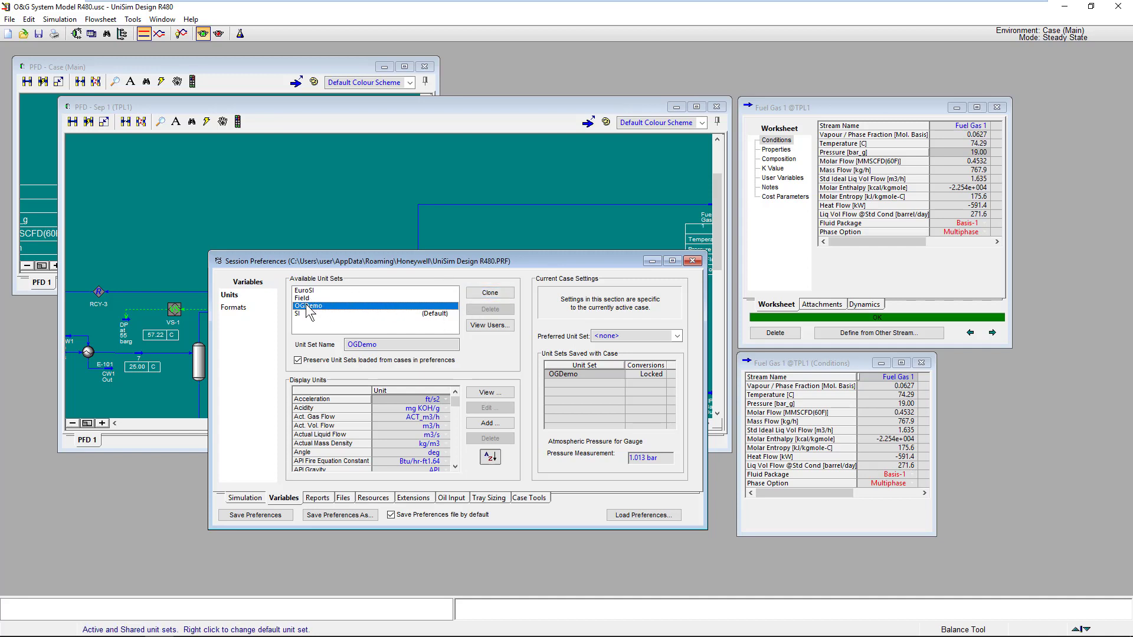
Clone the OGDemo unit set and find the Pressure row in the copy's display units
click(490, 297)
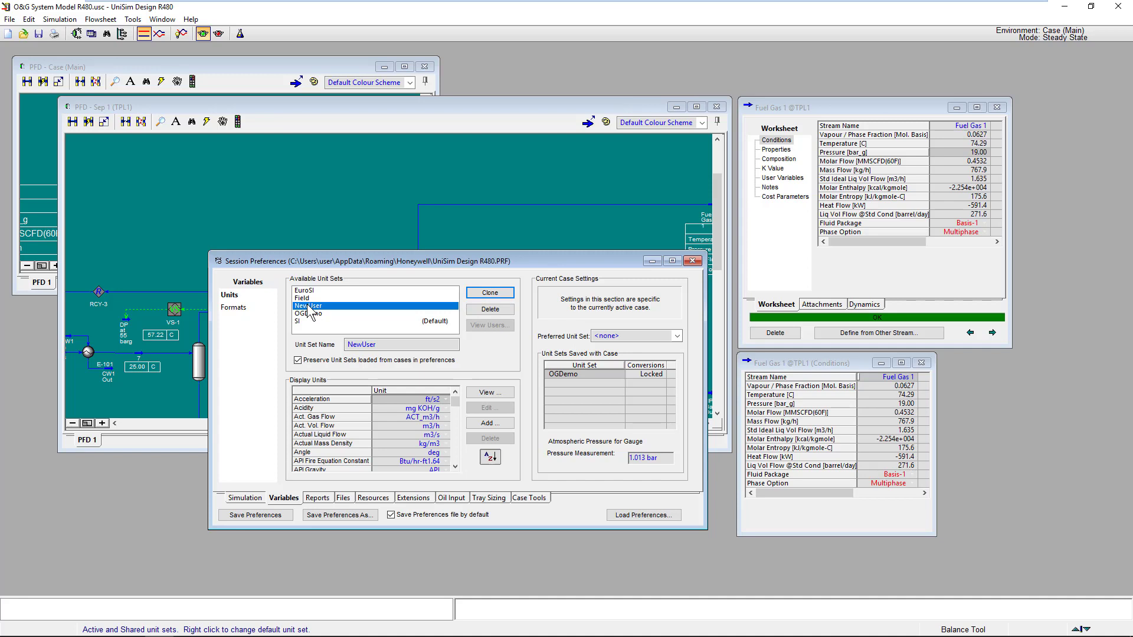
right_click(333, 417)
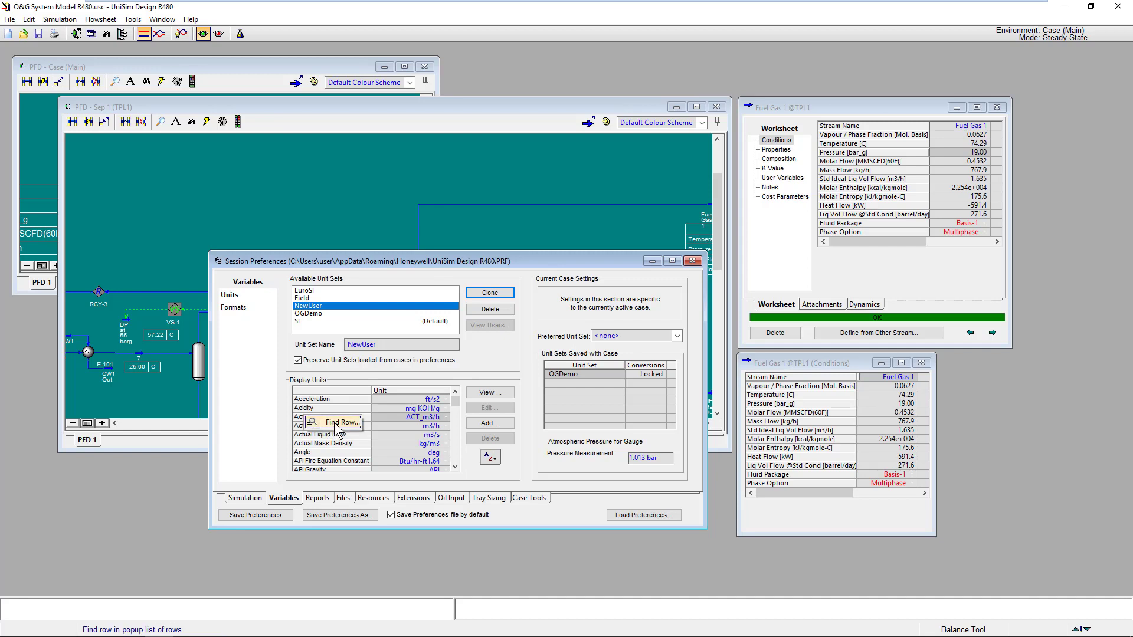
click(337, 423)
text(pres)
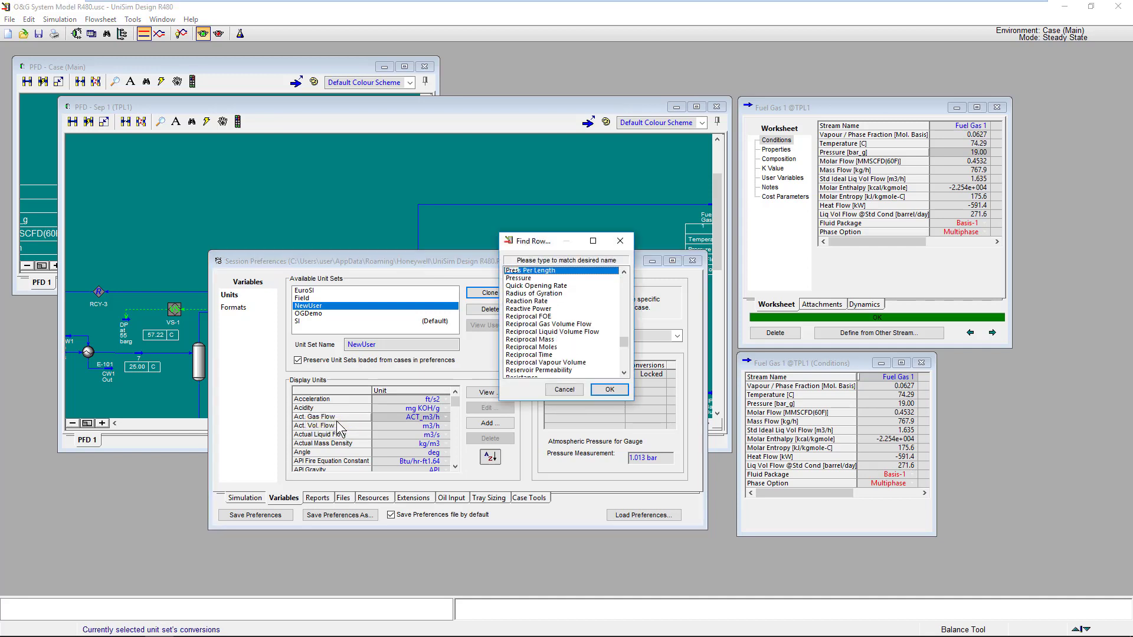
text(sure)
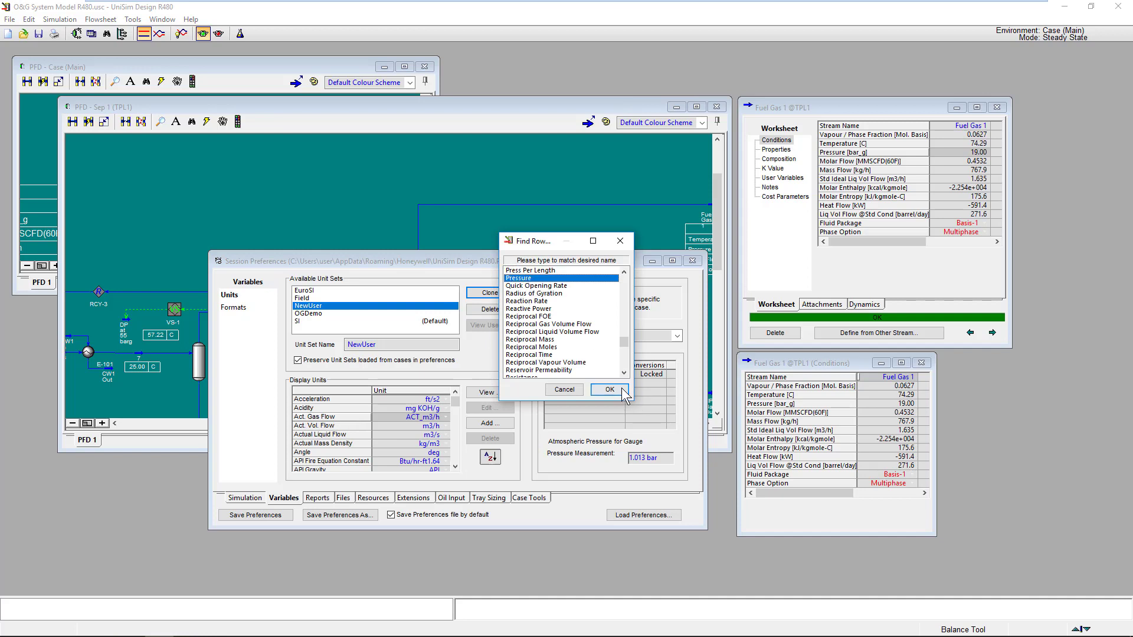
click(622, 388)
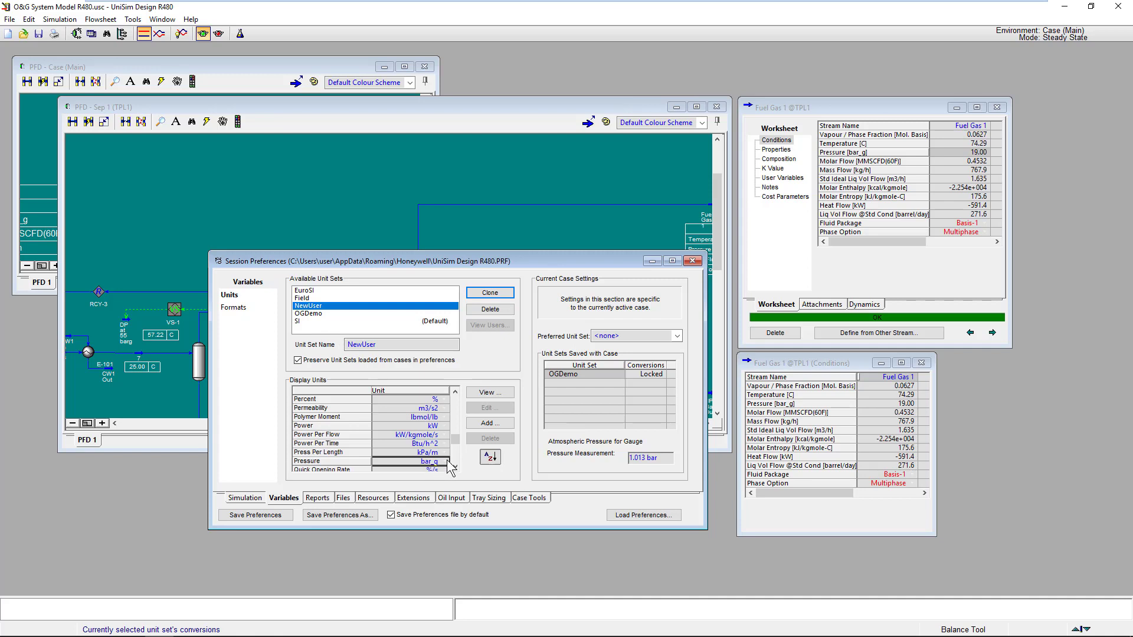
Change the cloned unit set's pressure unit to atm and return it to bar_g
scroll(447, 462, down, 1)
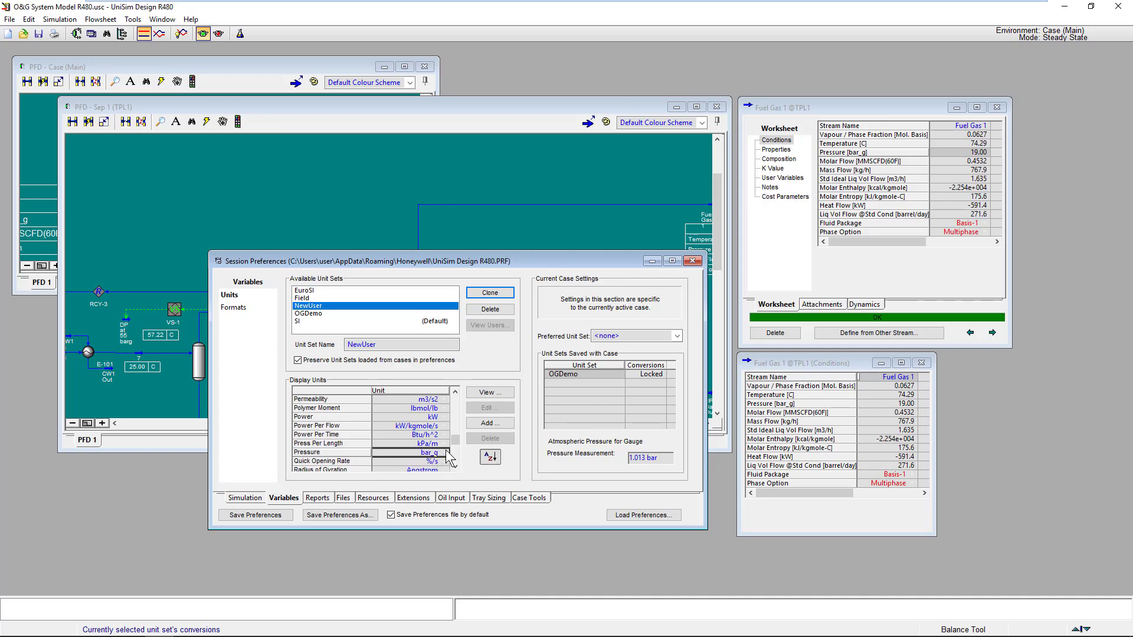
click(447, 453)
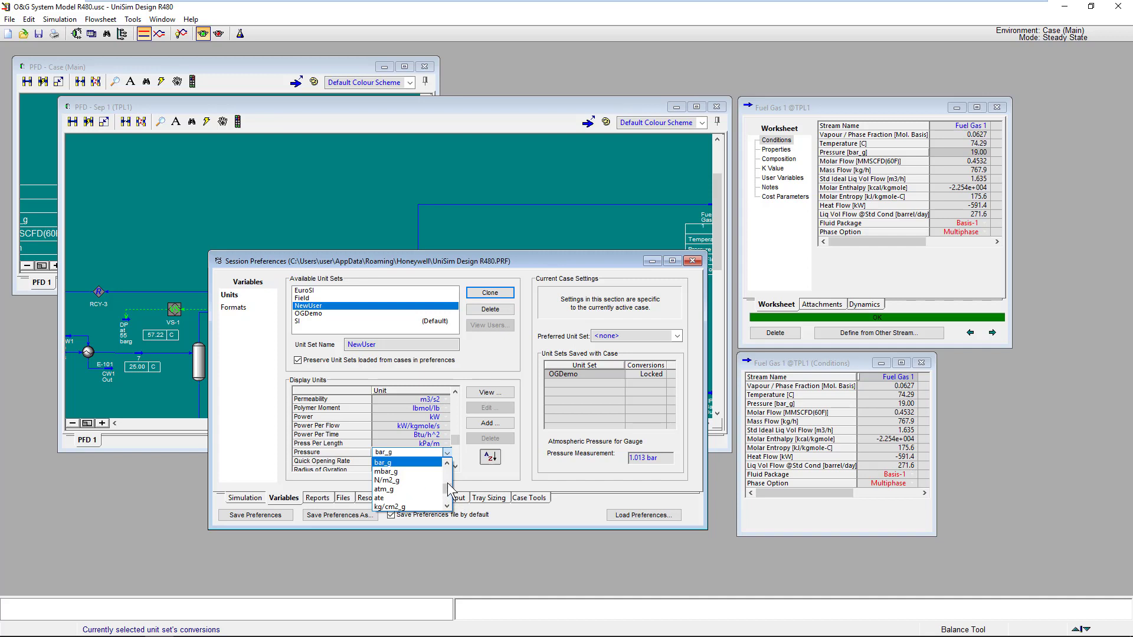
scroll(436, 480, down, 5)
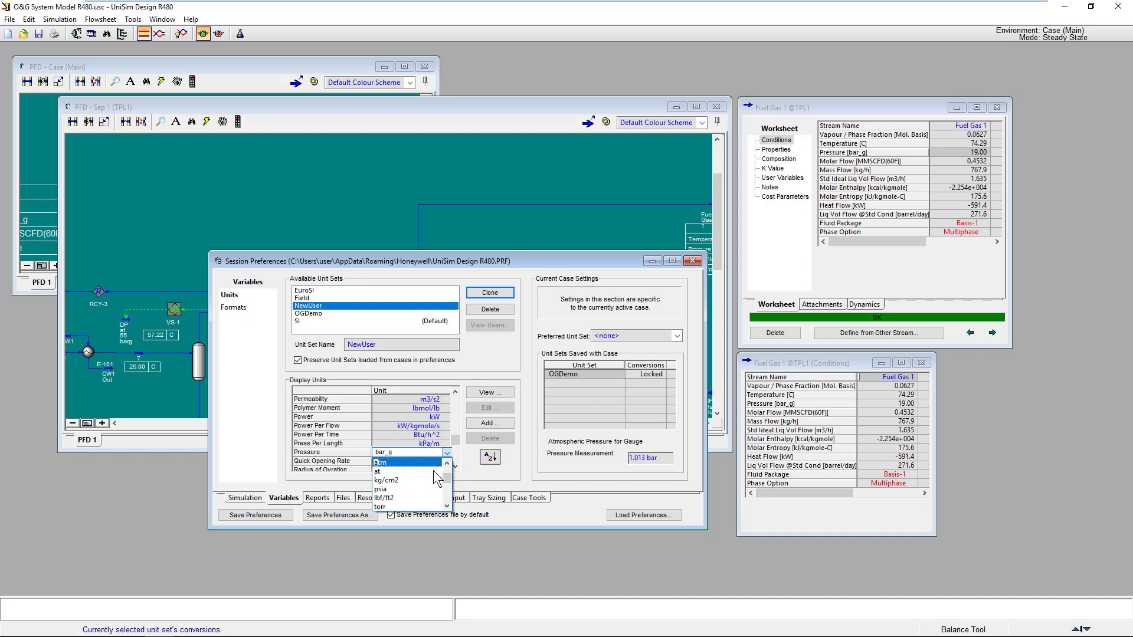
click(387, 464)
click(446, 463)
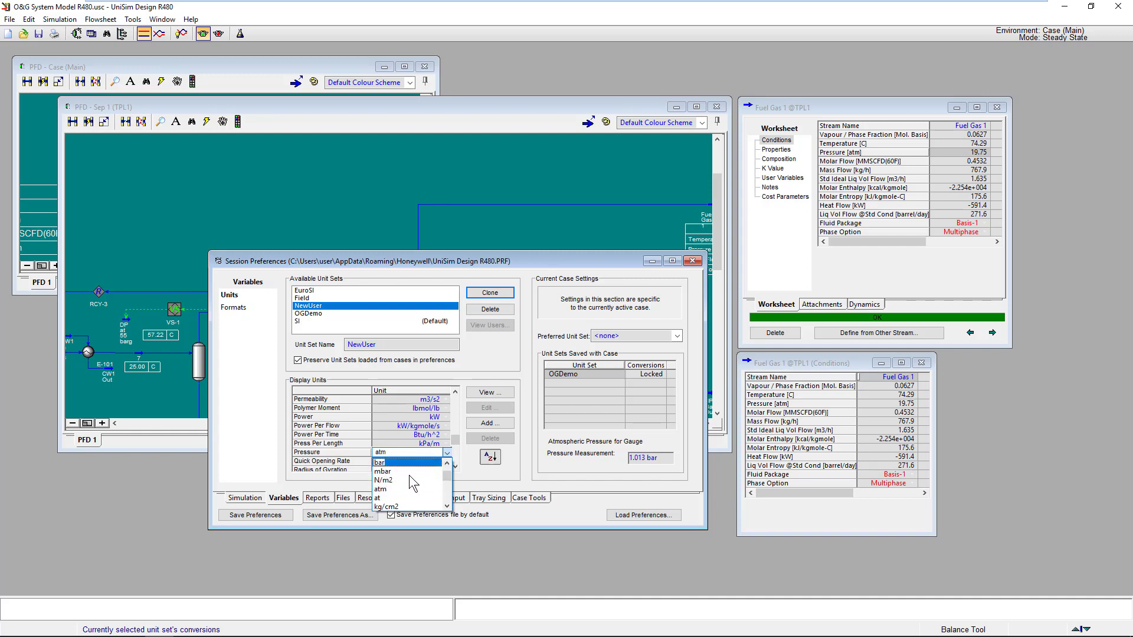
drag(449, 478, 447, 486)
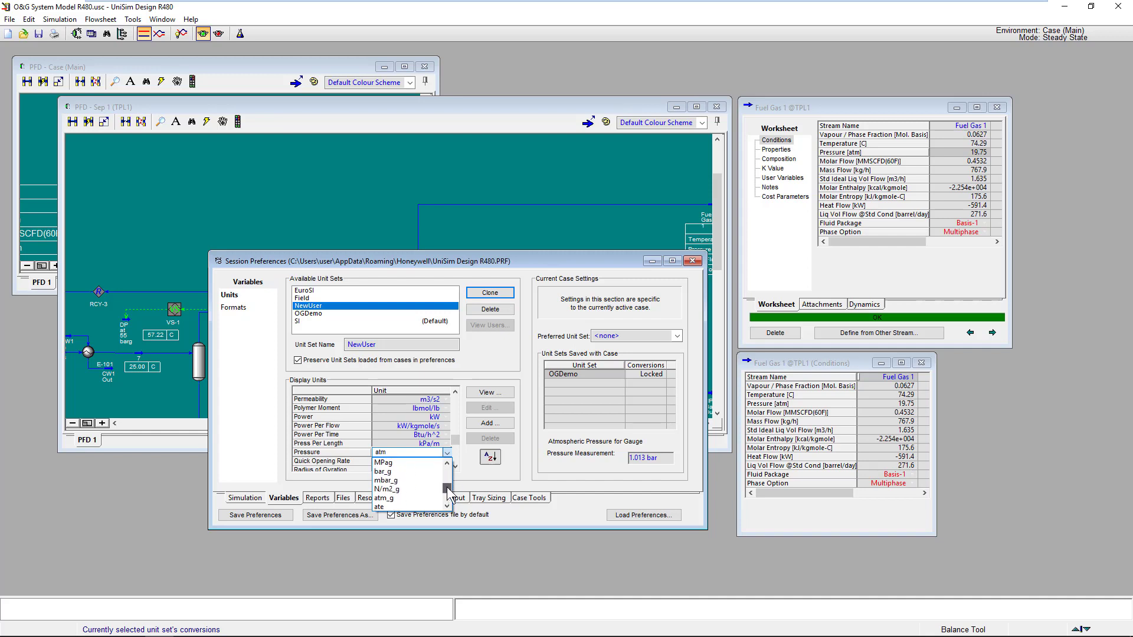
click(388, 481)
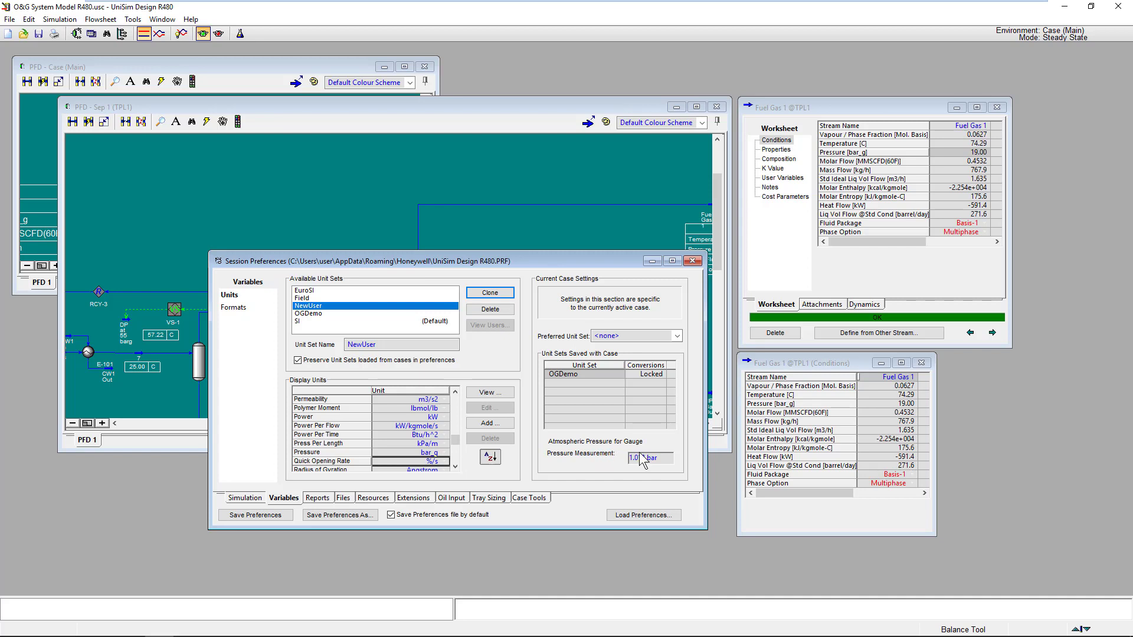
Set the atmospheric pressure used for gauge pressure measurement to 1.1 bar and check the Fuel Gas 1 pressure tool tip
mouse_move(649, 459)
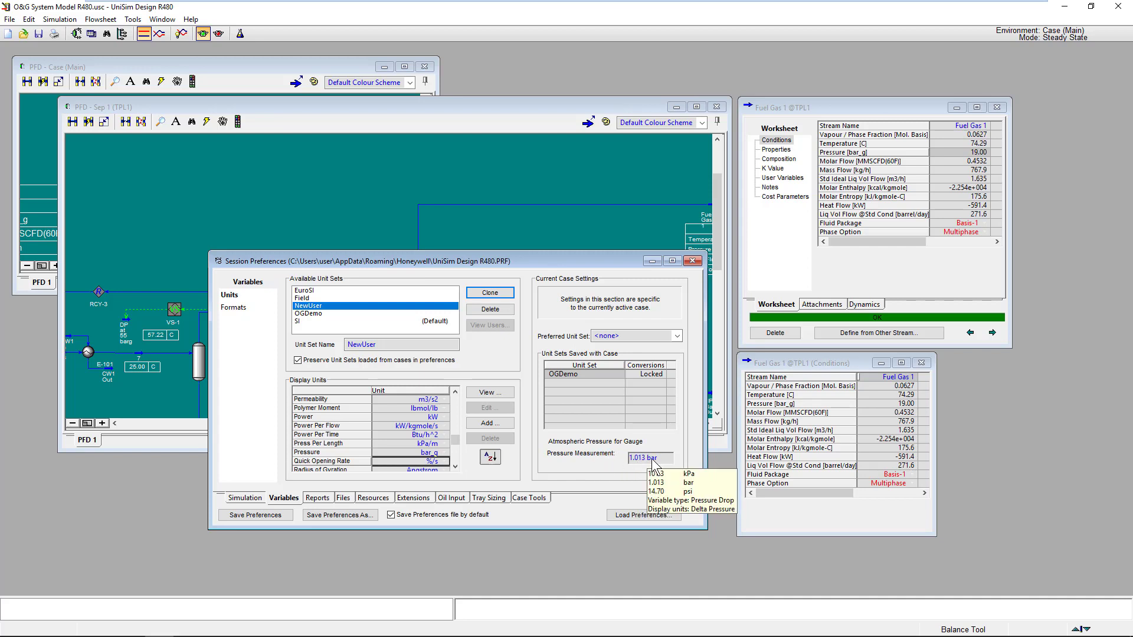
click(649, 460)
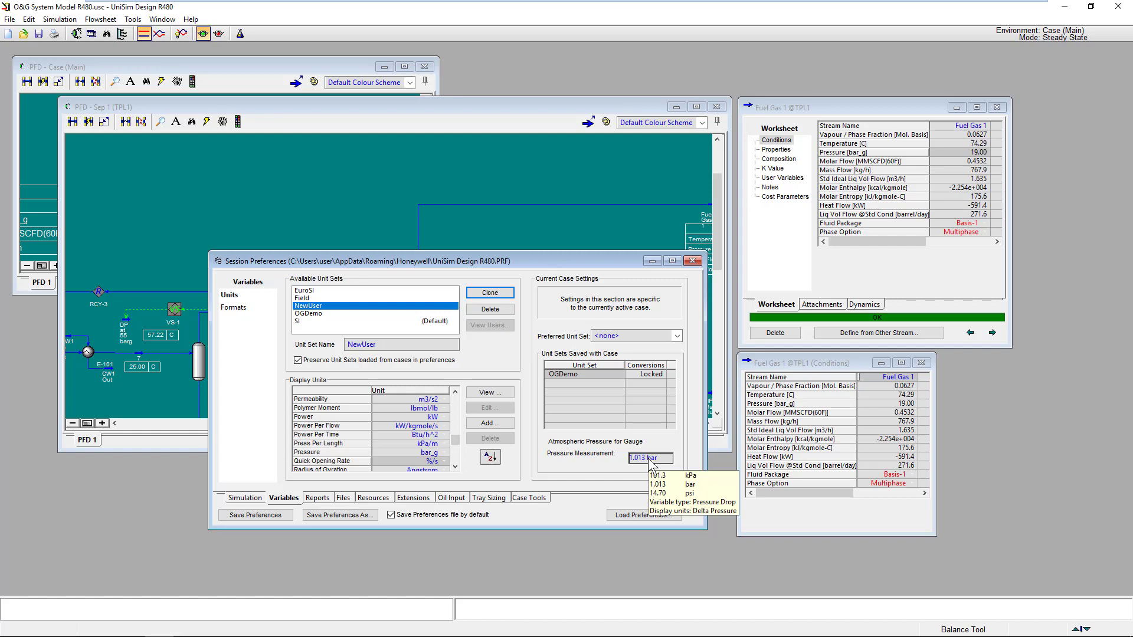
text(1)
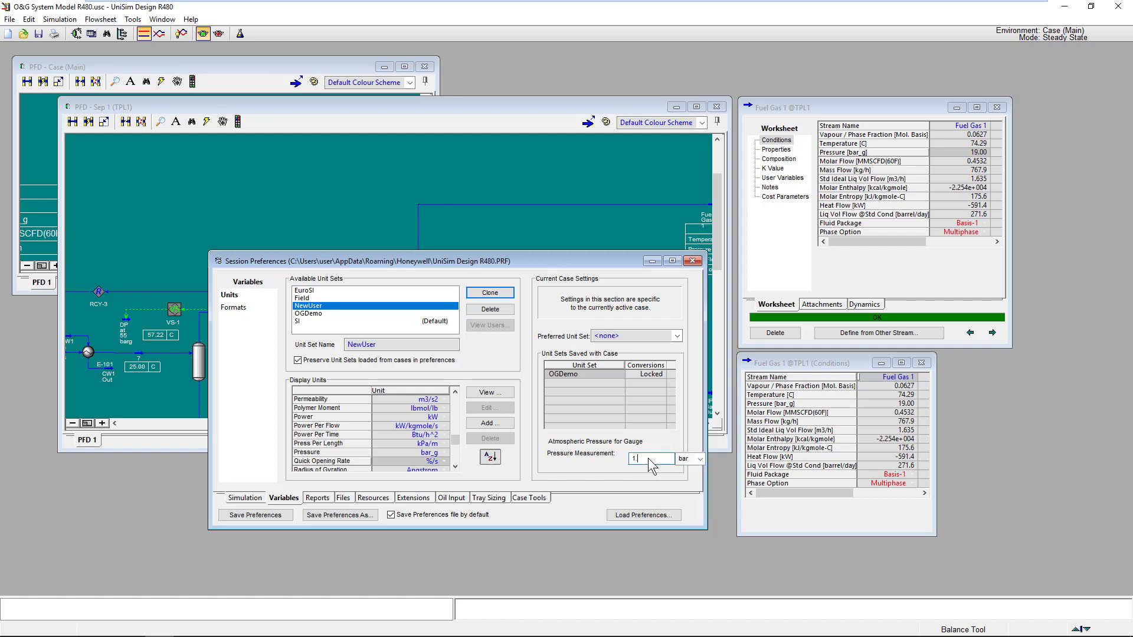
text(.1)
mouse_move(943, 155)
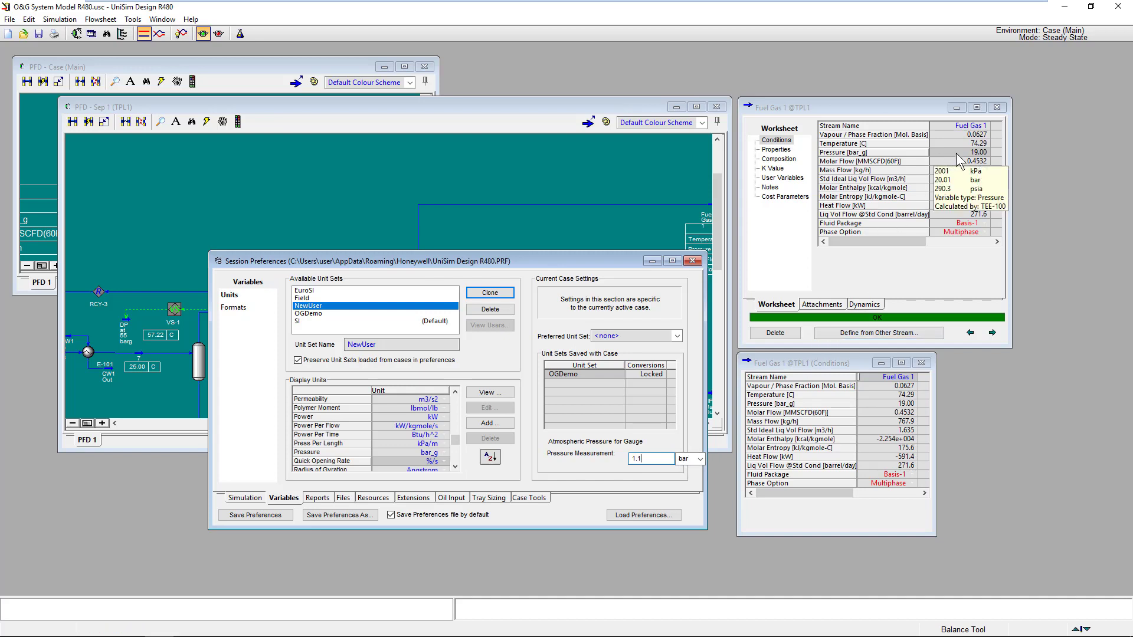
key(Return)
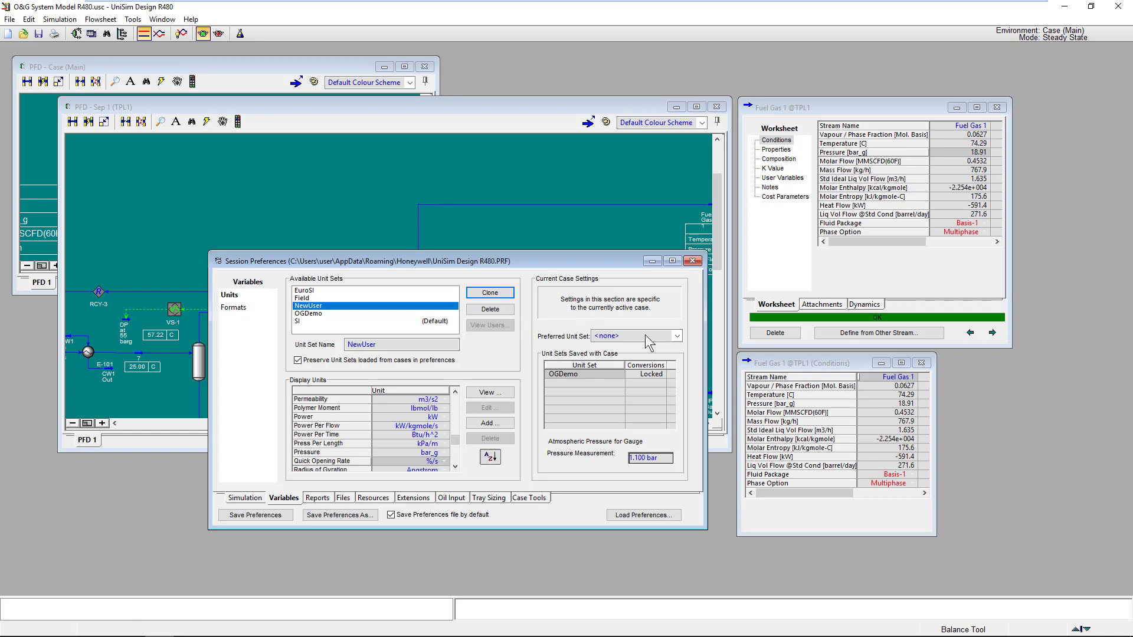
Set the current case's Preferred Unit Set to OGDemo and save the case
click(675, 335)
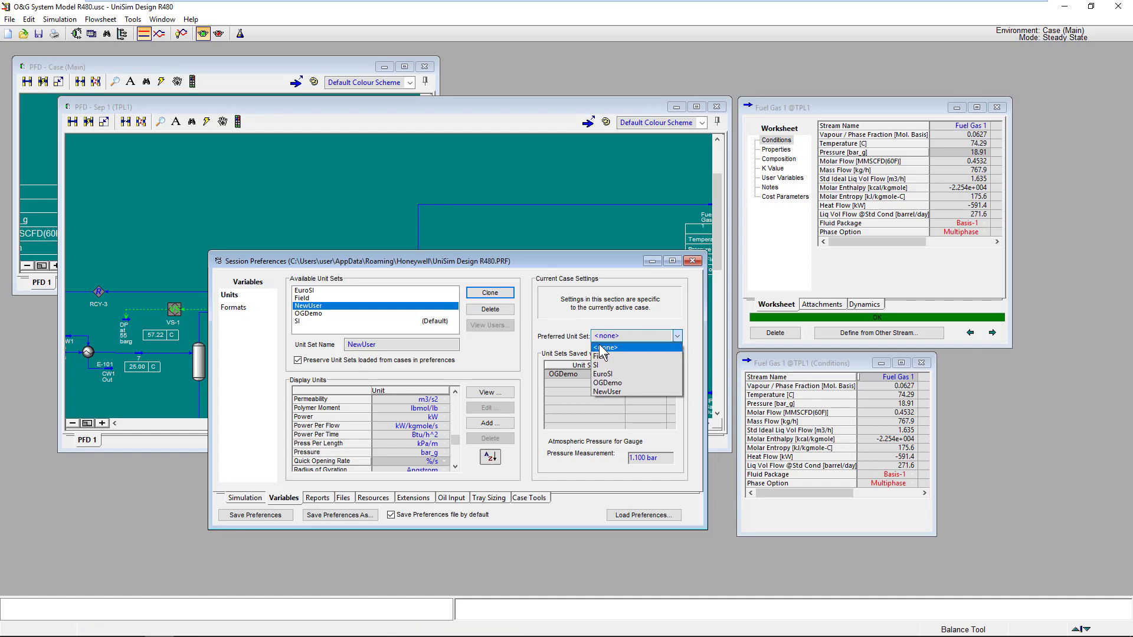
click(612, 384)
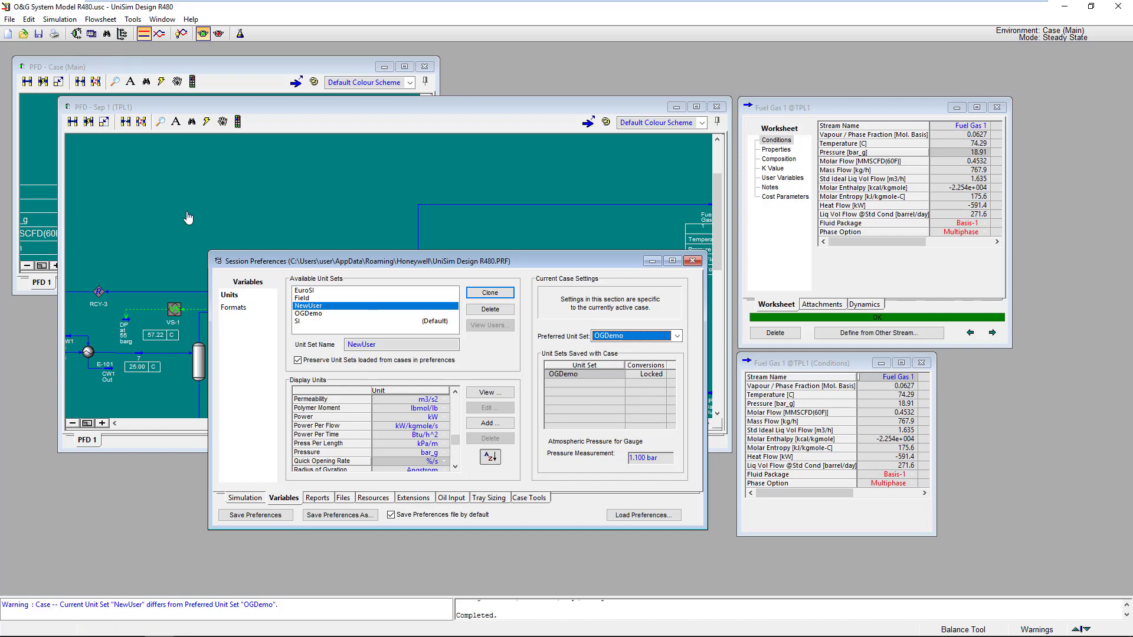
click(9, 19)
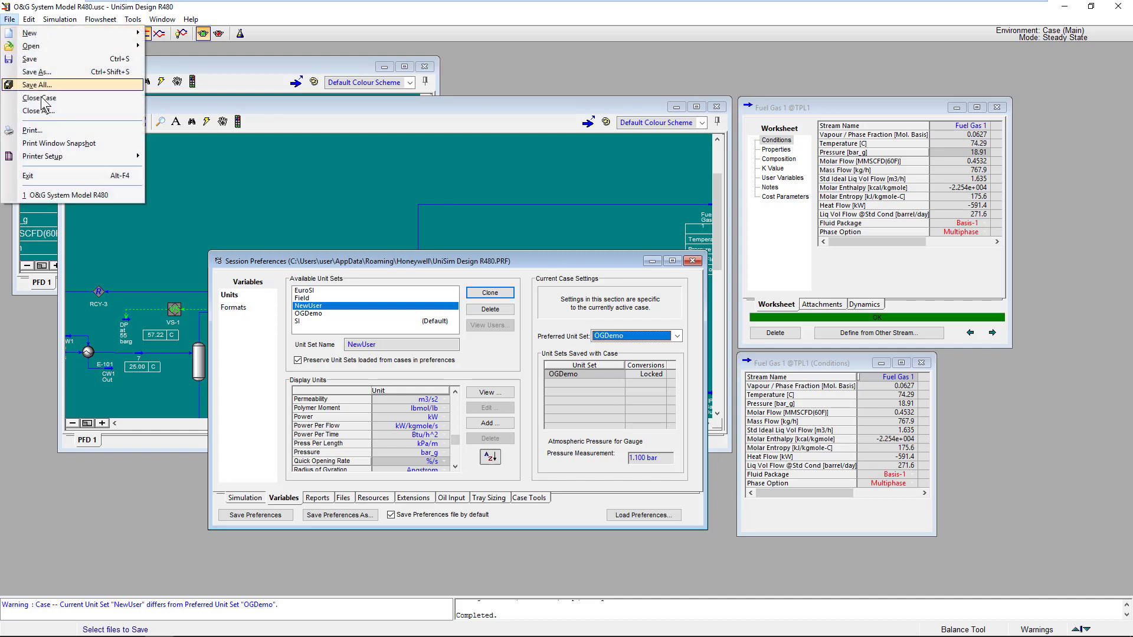
click(36, 59)
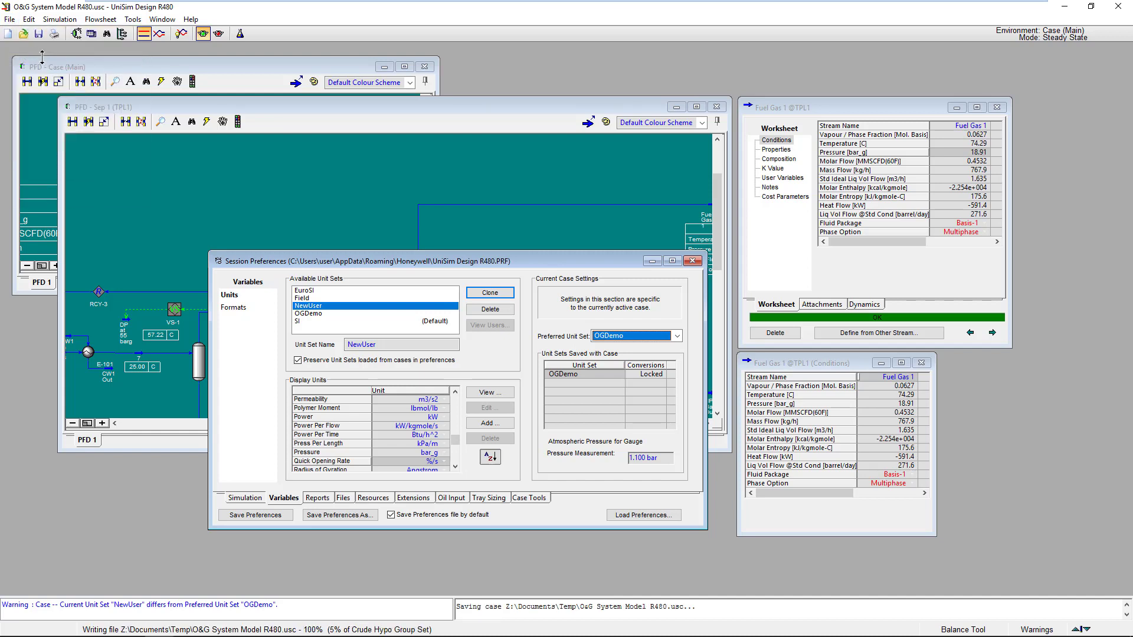
Close the current case and select EuroSI as the active unit set in the session preferences
click(8, 20)
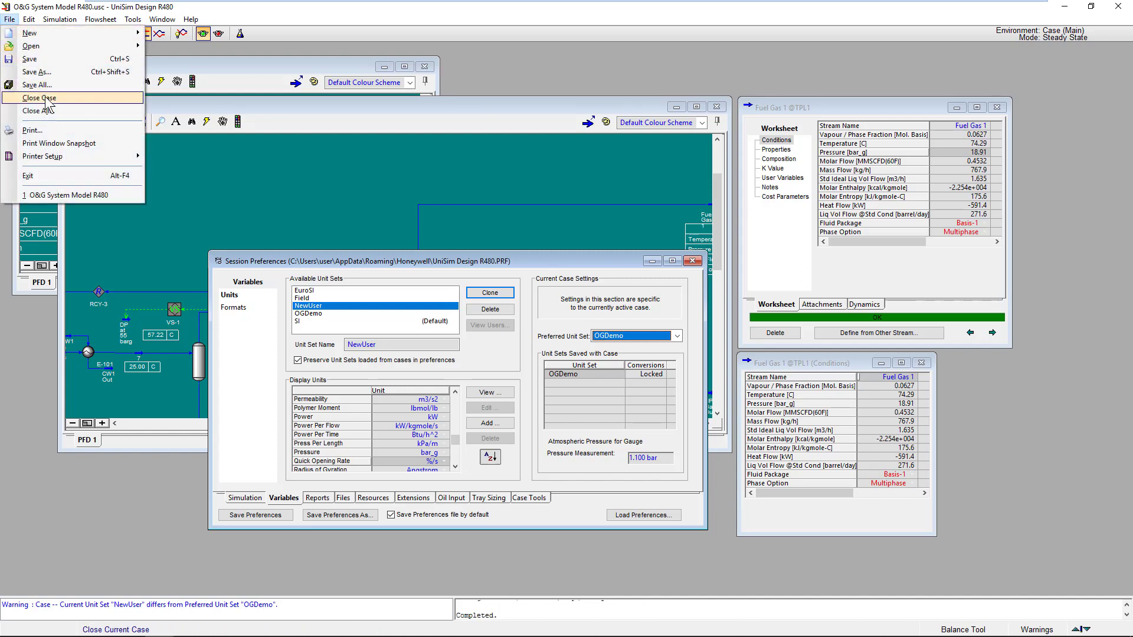
click(52, 98)
click(32, 20)
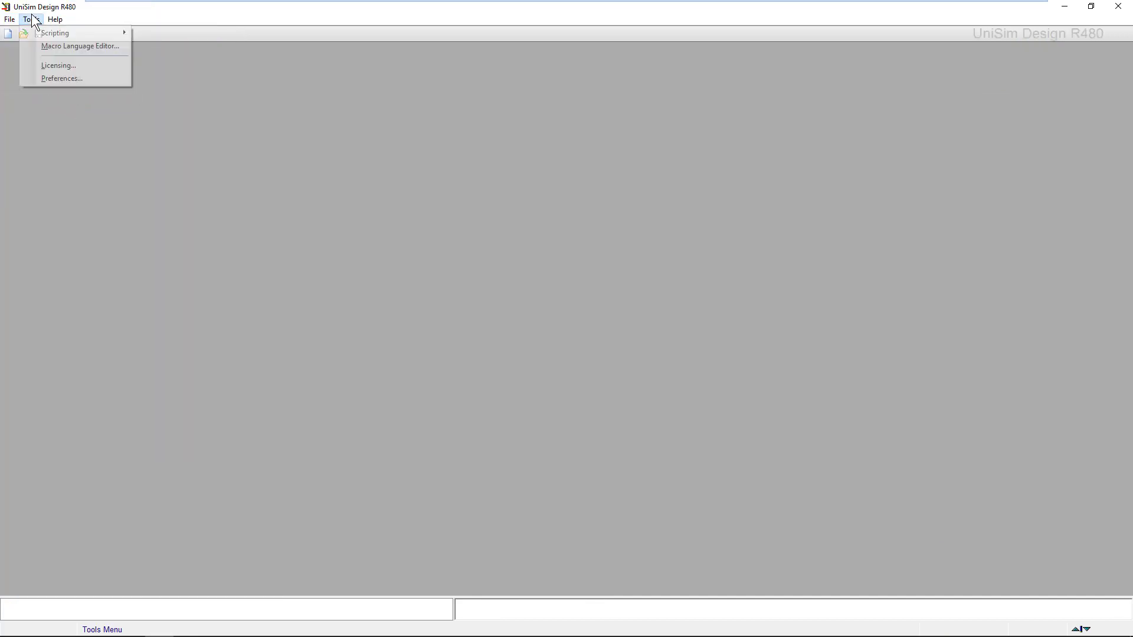
click(58, 81)
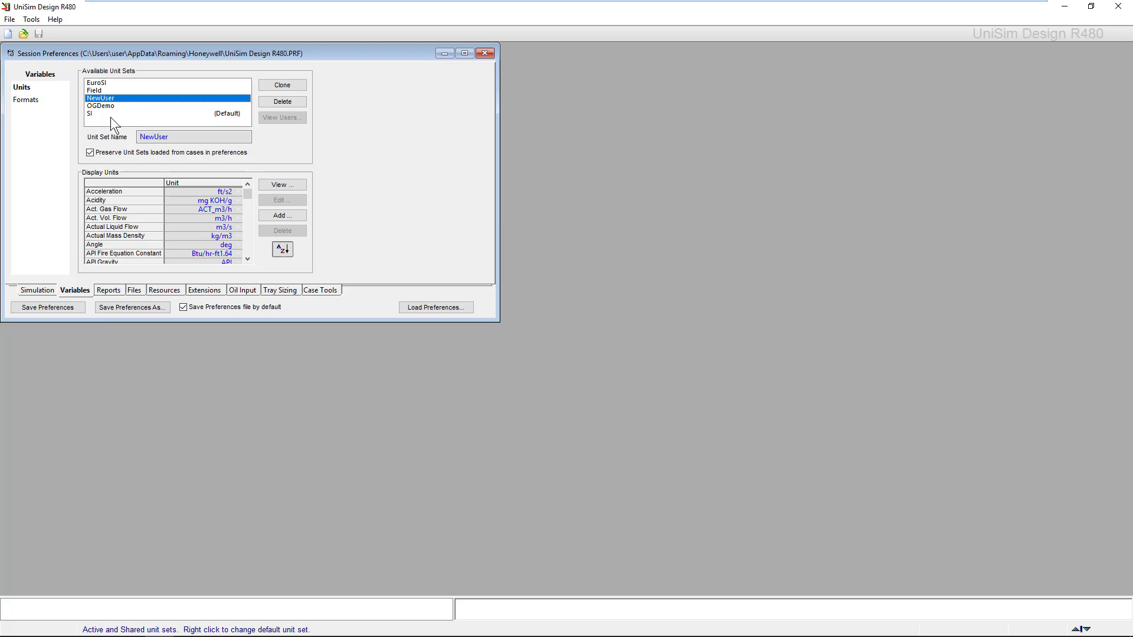
click(106, 84)
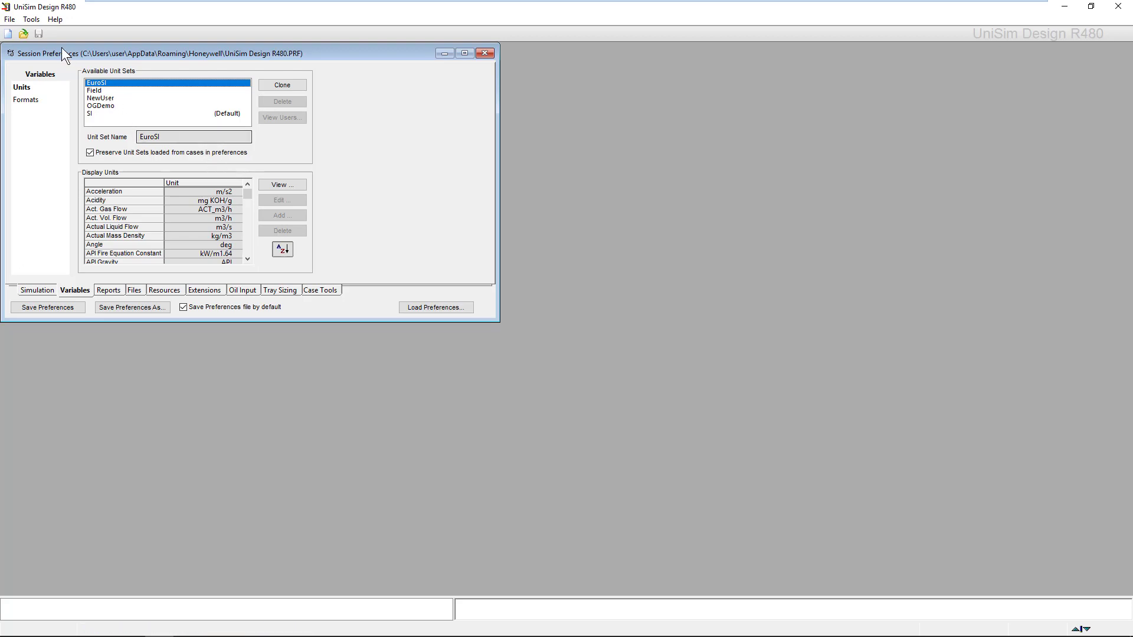
Reopen the O&G System Model R480 case, append the standard property set to every stream, and change to the preferred OGDemo unit set
click(11, 20)
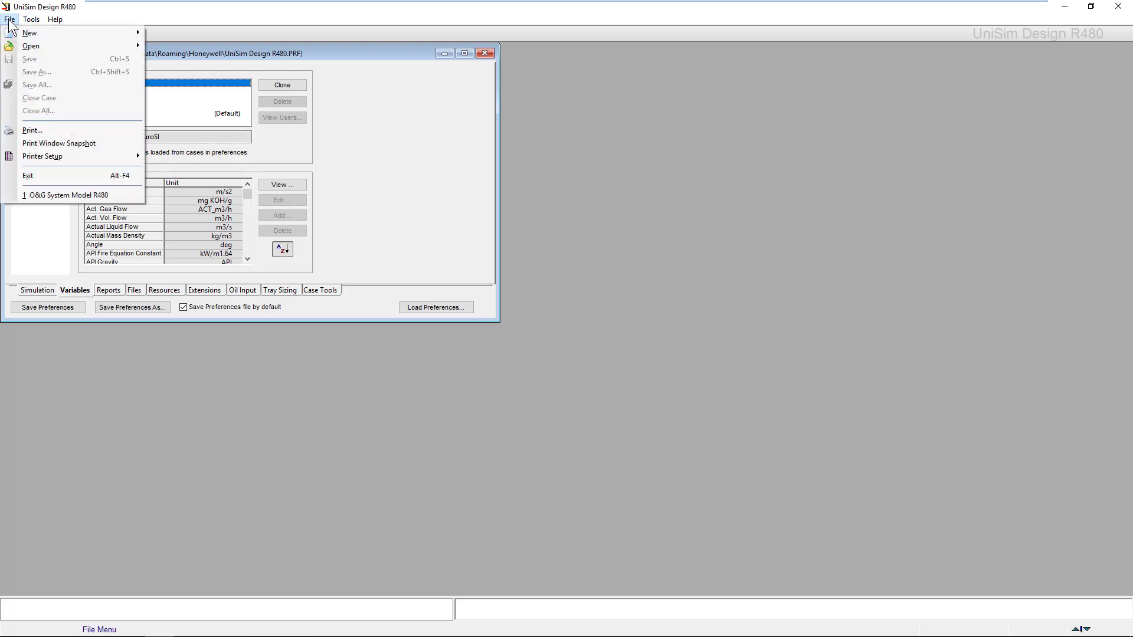
click(79, 194)
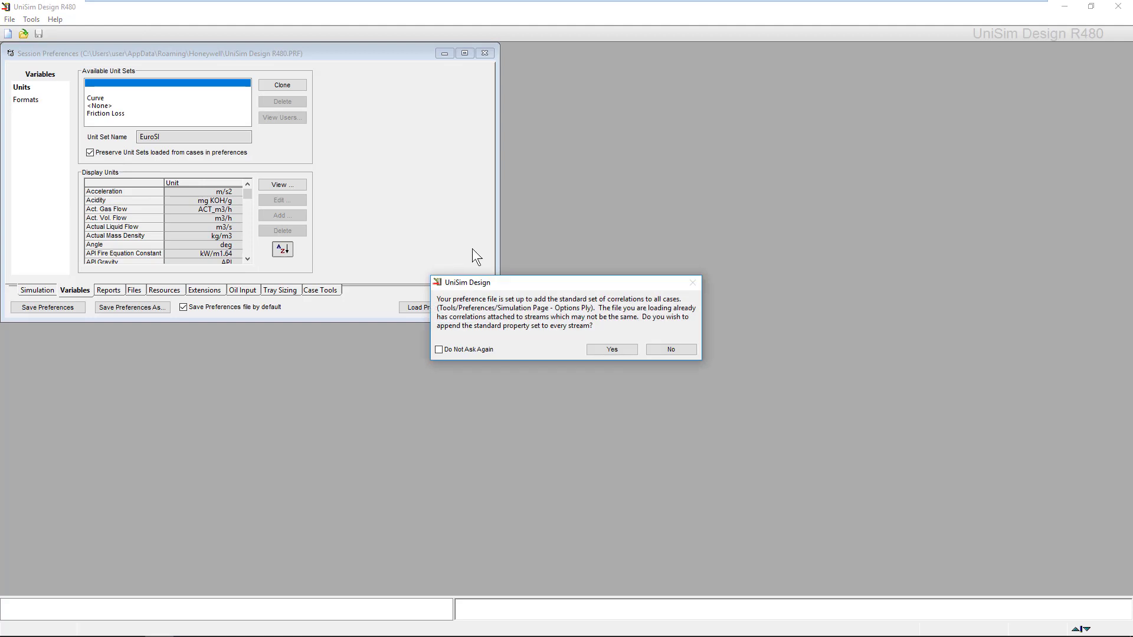
click(614, 345)
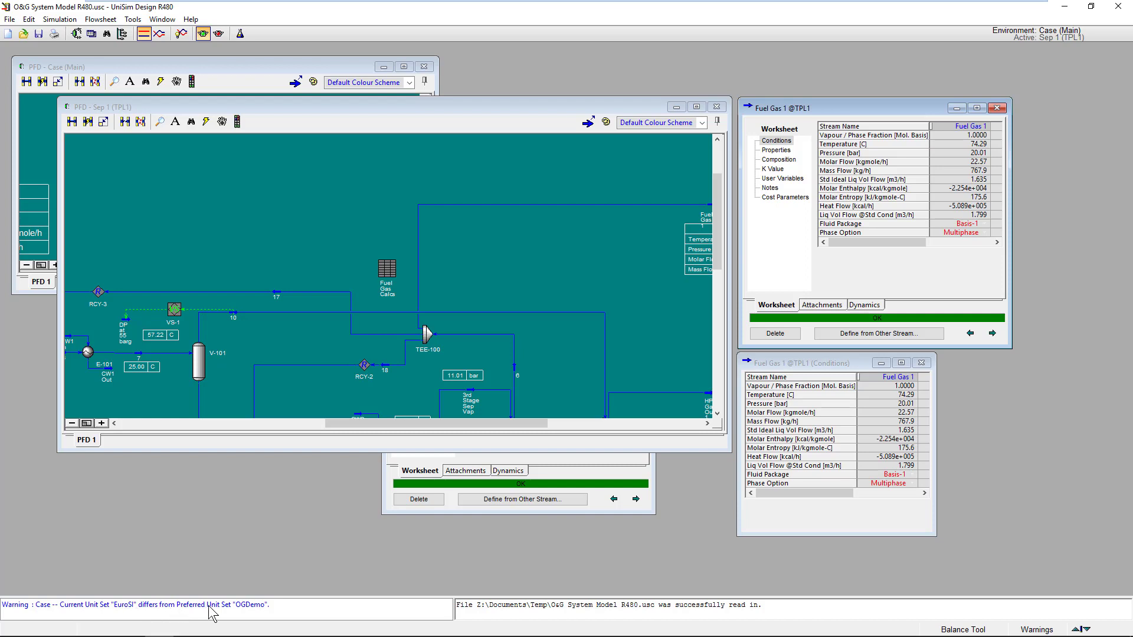
double_click(247, 607)
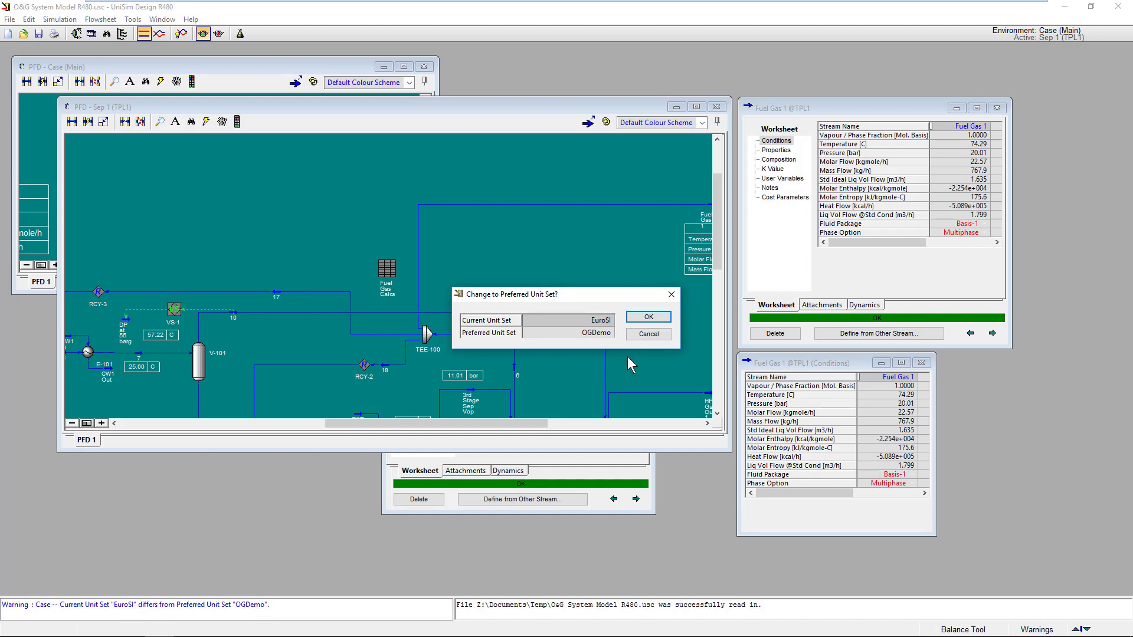
click(649, 318)
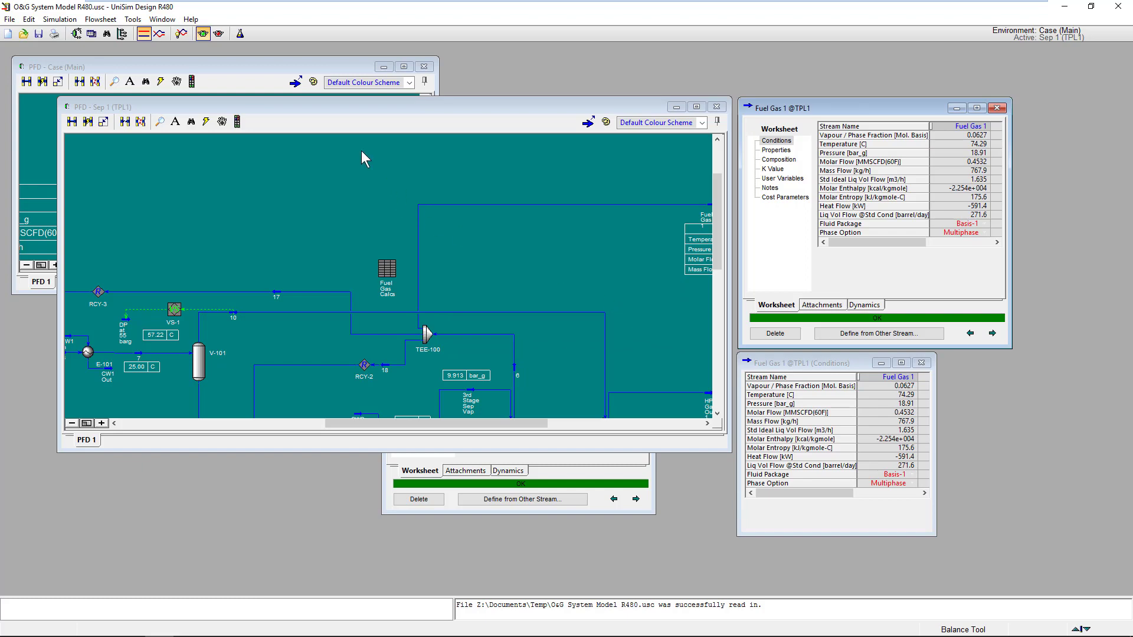
Open the session preferences, select the Field unit set and look at its option for setting the default unit set
click(133, 19)
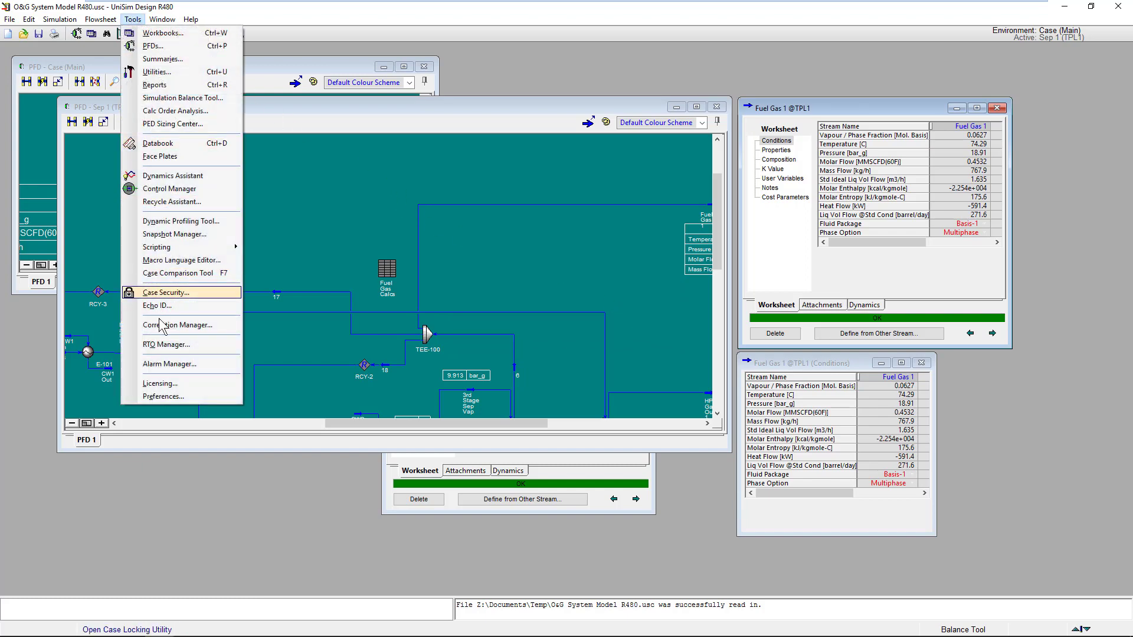
click(167, 397)
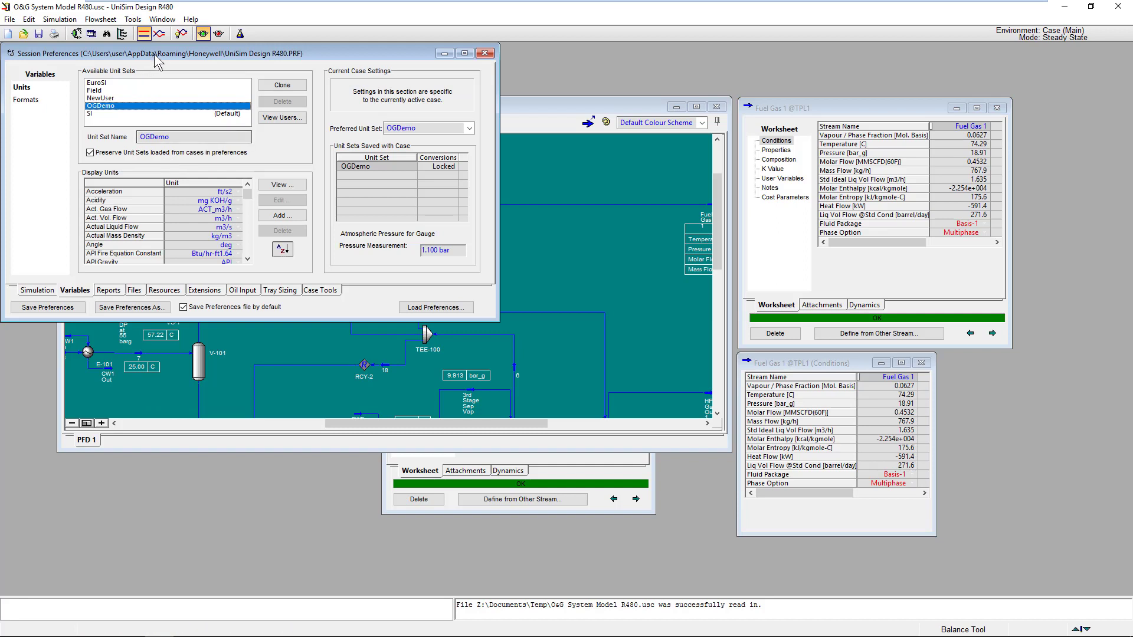
drag(154, 54, 384, 213)
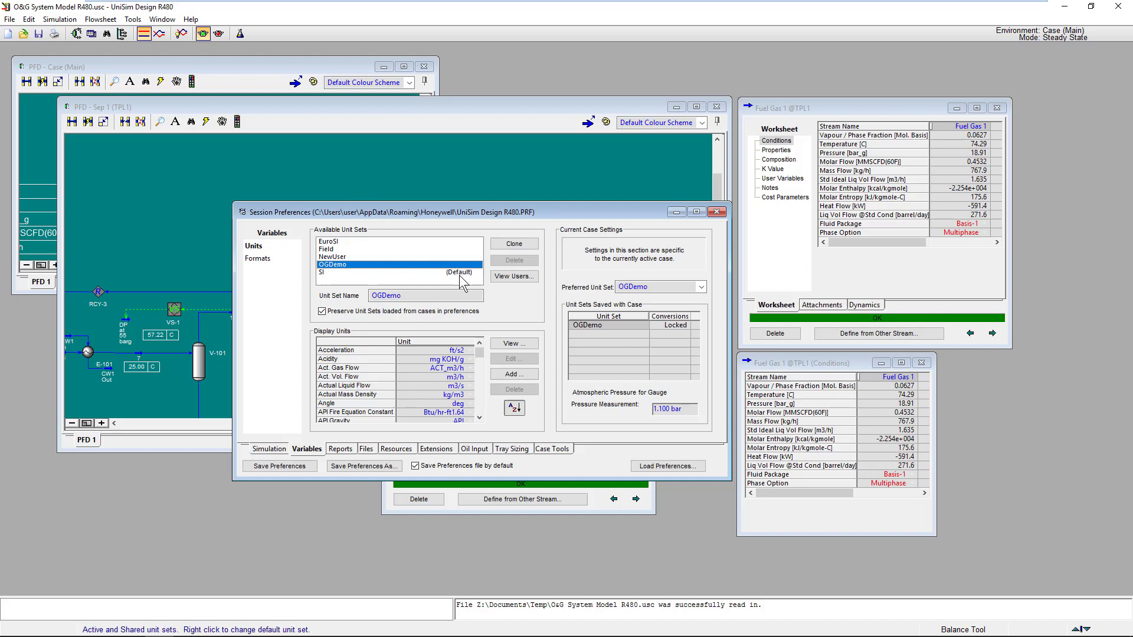
click(334, 249)
right_click(335, 250)
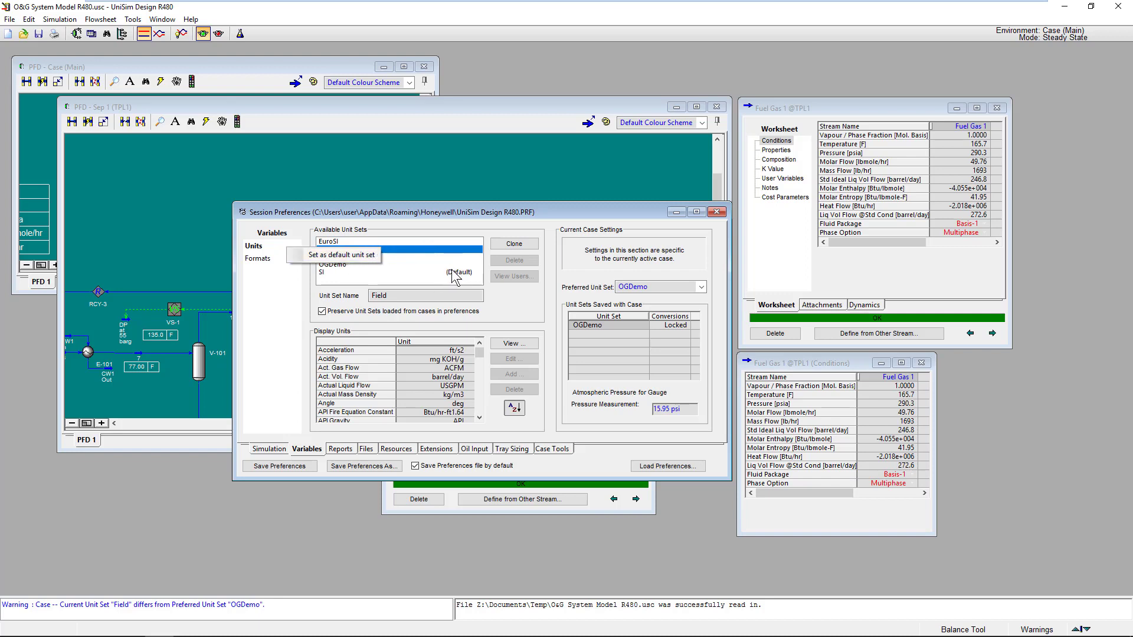
click(554, 207)
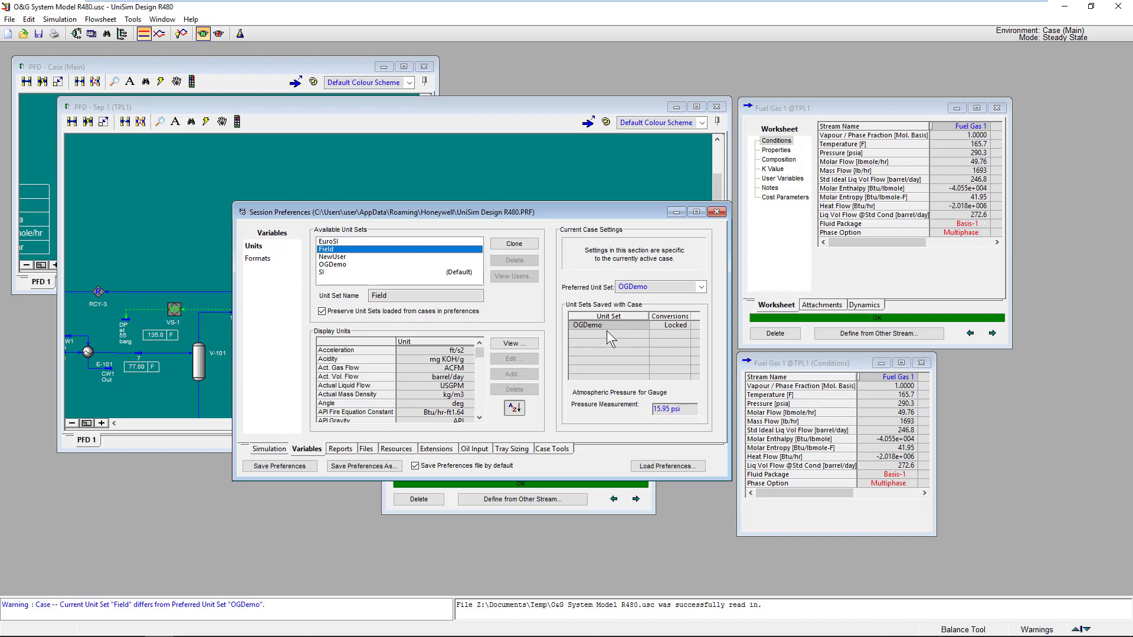
Reselect the OGDemo unit set and review the list of objects that use it
click(384, 265)
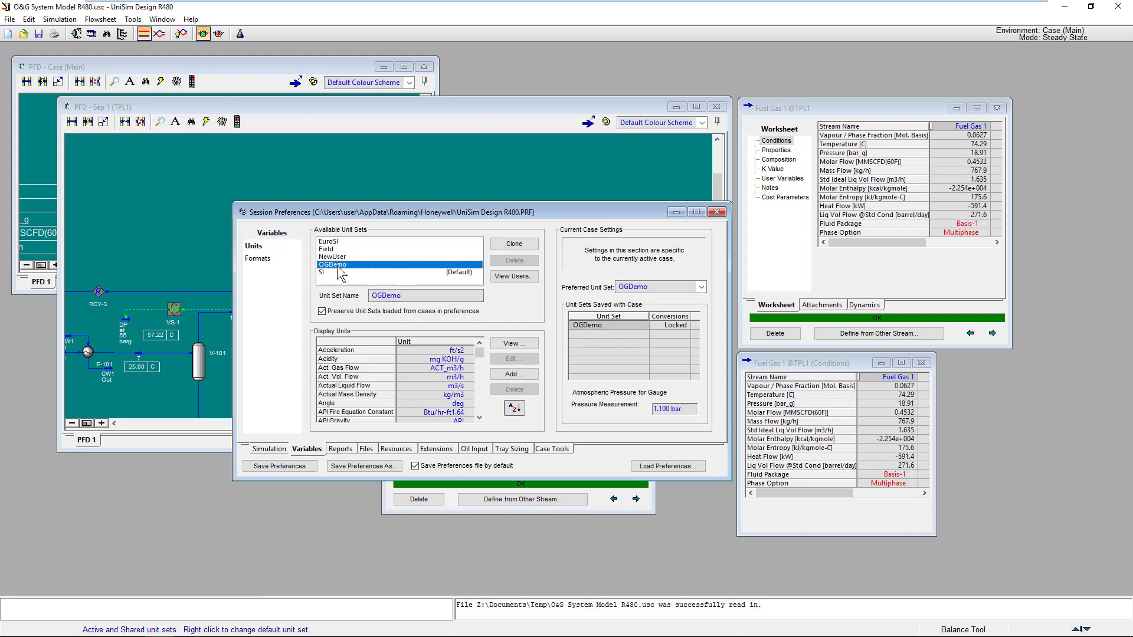
click(527, 281)
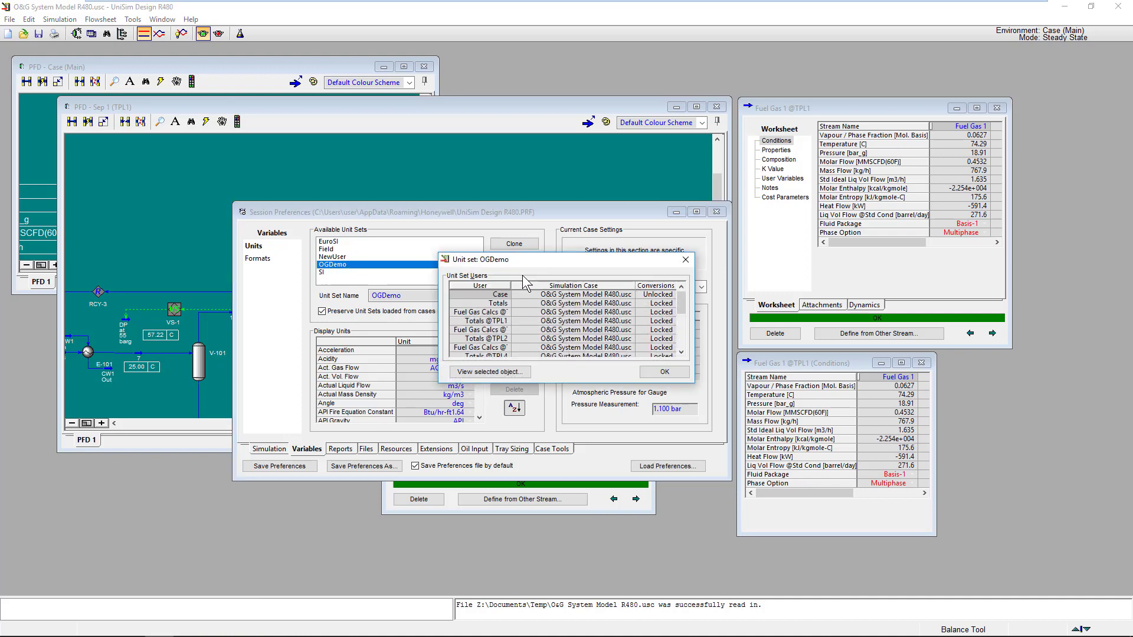
click(682, 300)
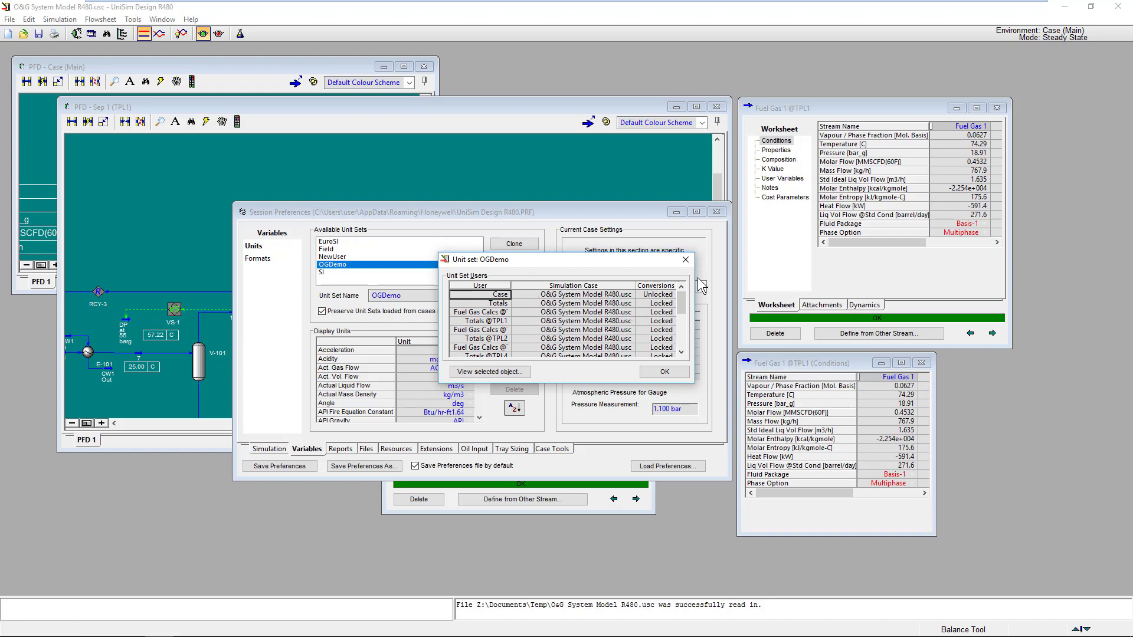
click(686, 259)
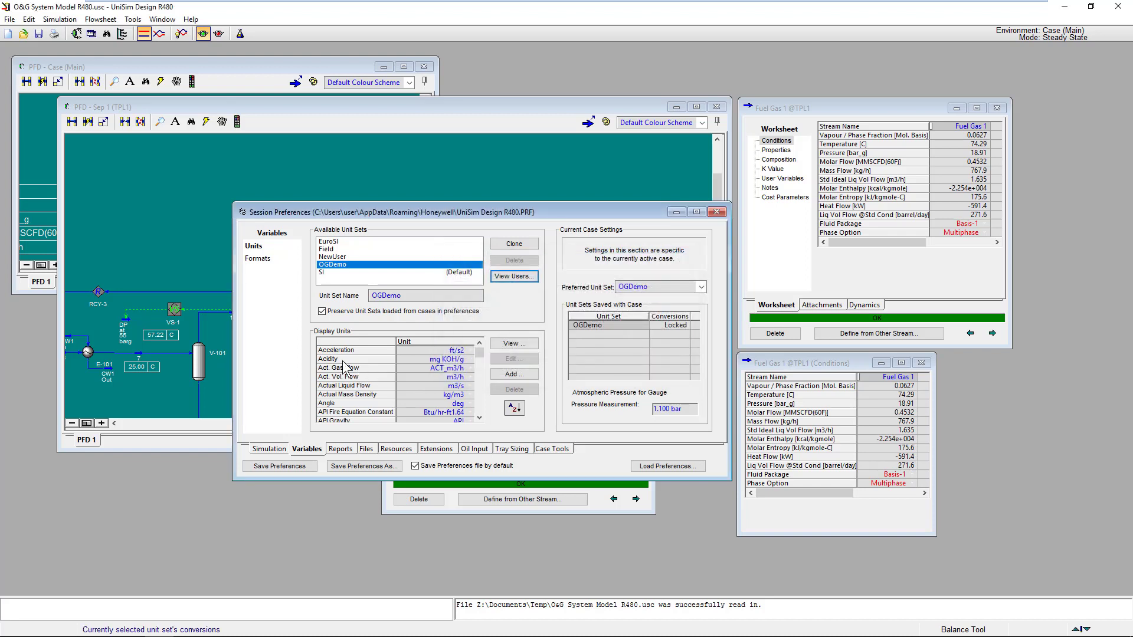
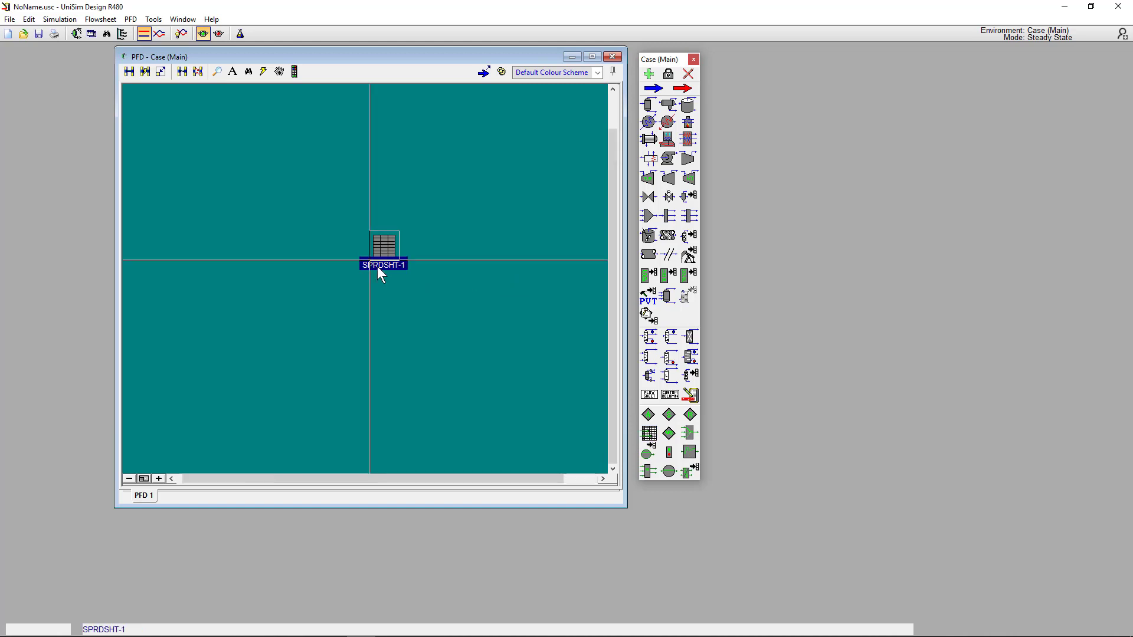
Open the SPRDSHT-1 spreadsheet grid and enter 1, 2, 3 and 4 in cells B2 to B5
double_click(389, 246)
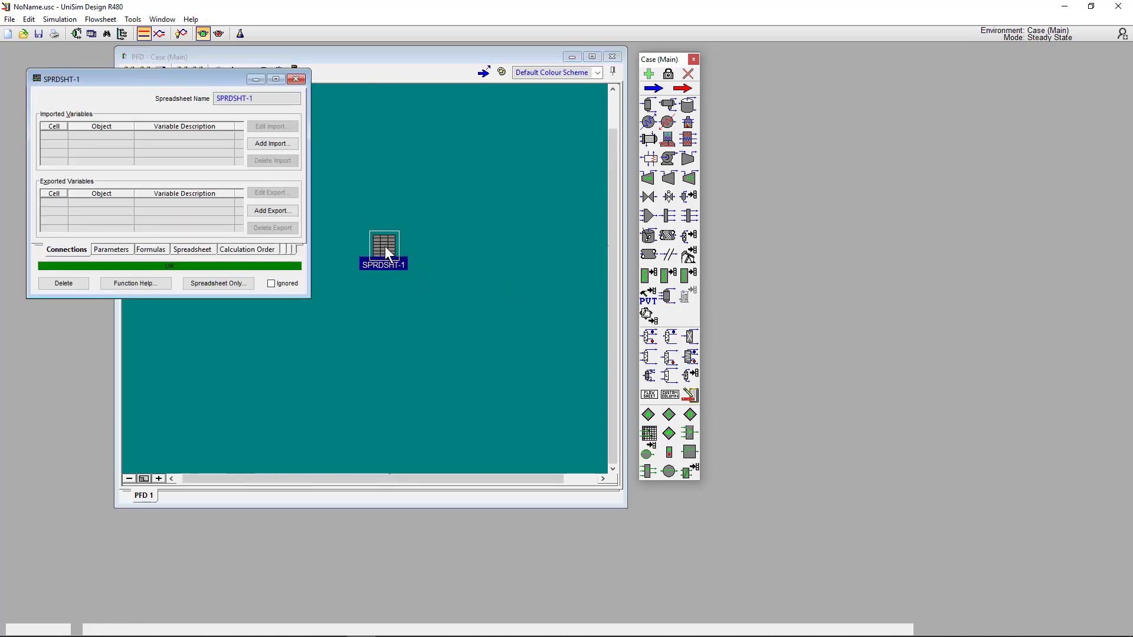
click(195, 249)
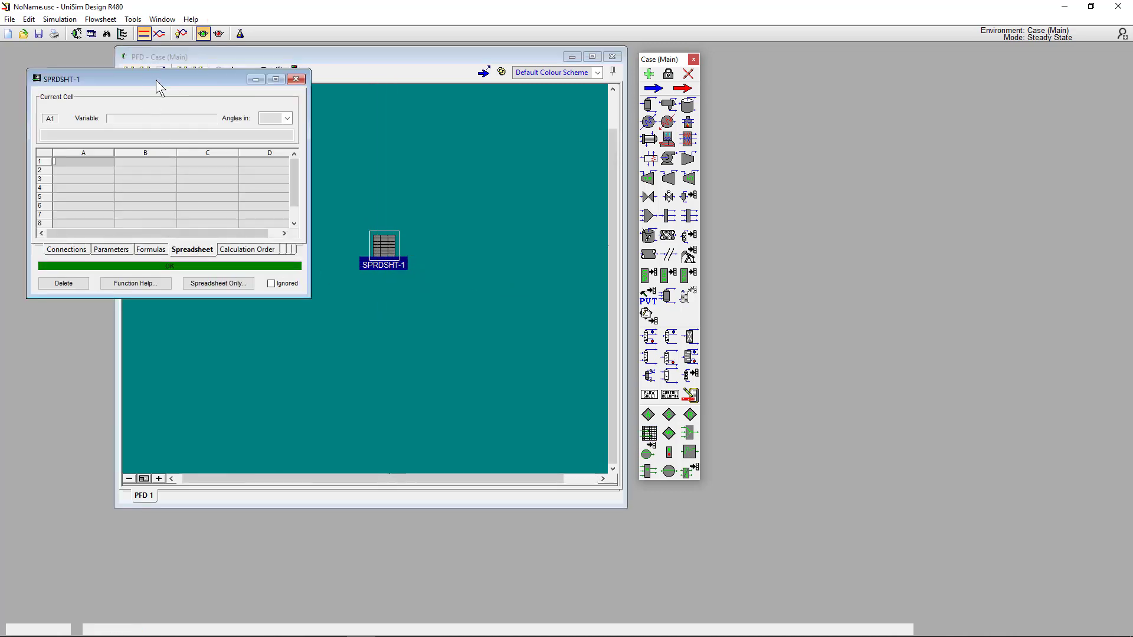
drag(156, 79, 327, 135)
click(309, 222)
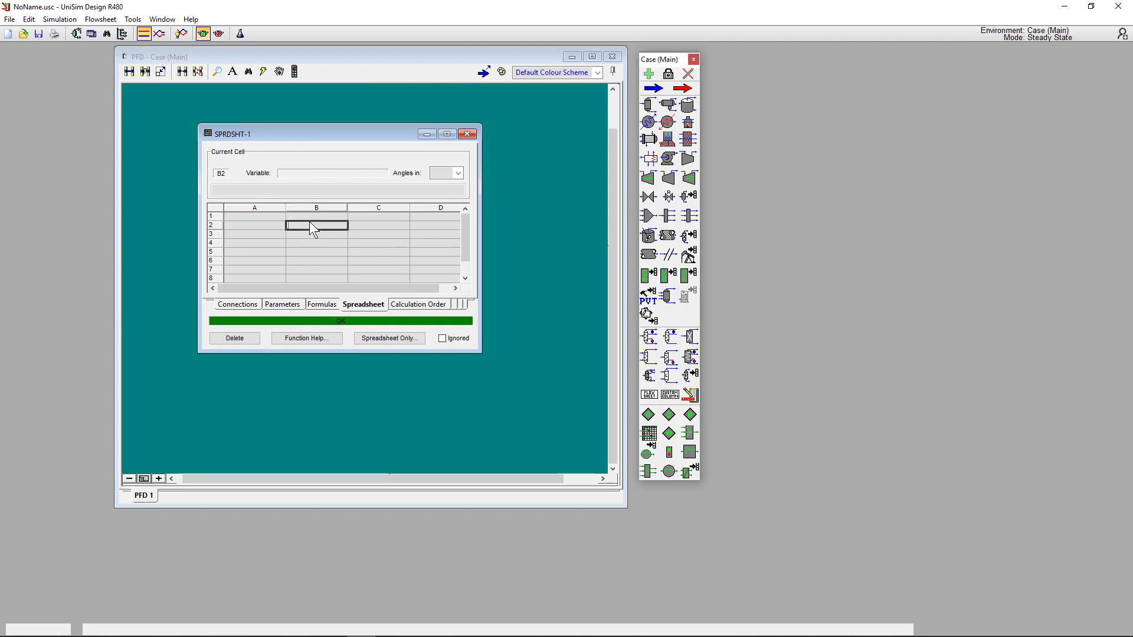
text(1)
key(Return)
text(2)
key(Return)
text(3)
key(Return)
text(4)
key(Return)
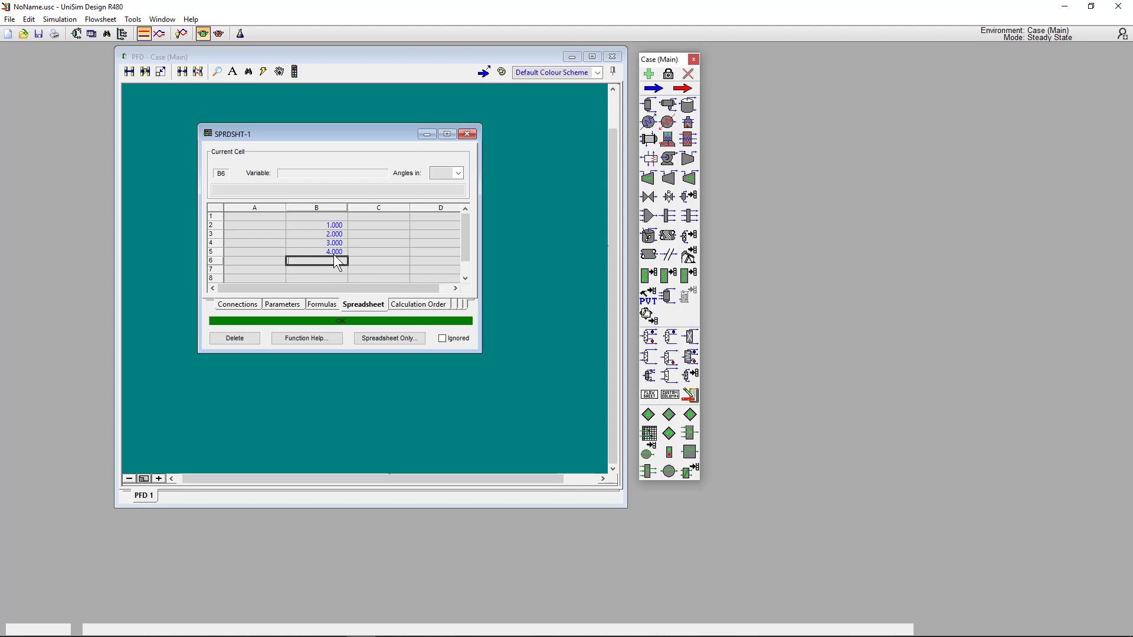
Enter the formula =sum(B2:B5) in cell B6
text(=sum(B2)
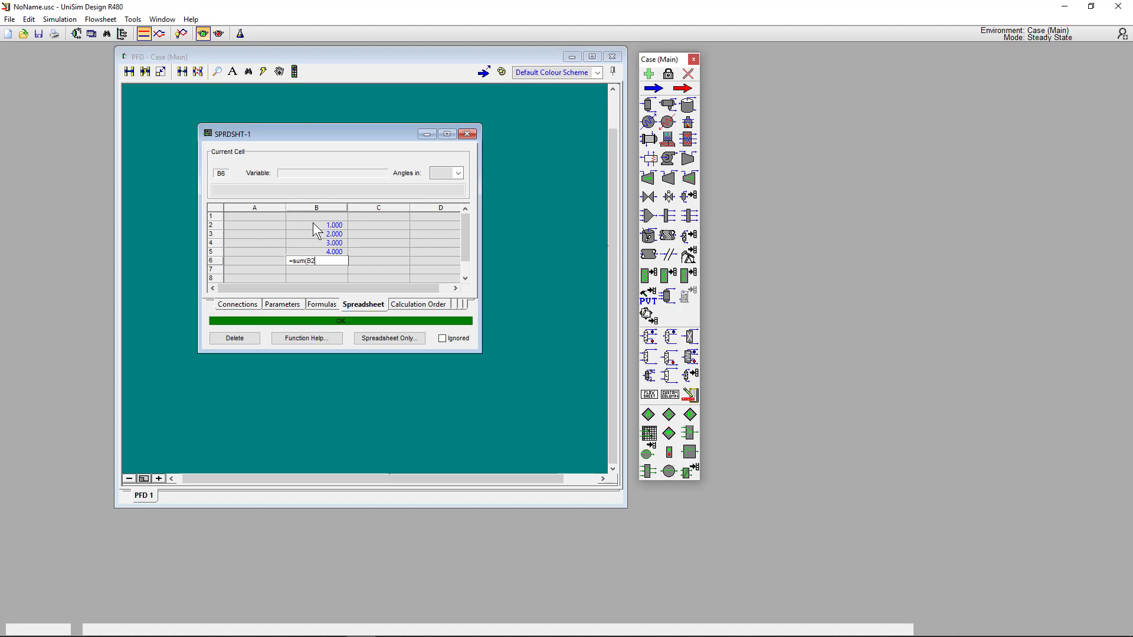
text(:B5)
key(Return)
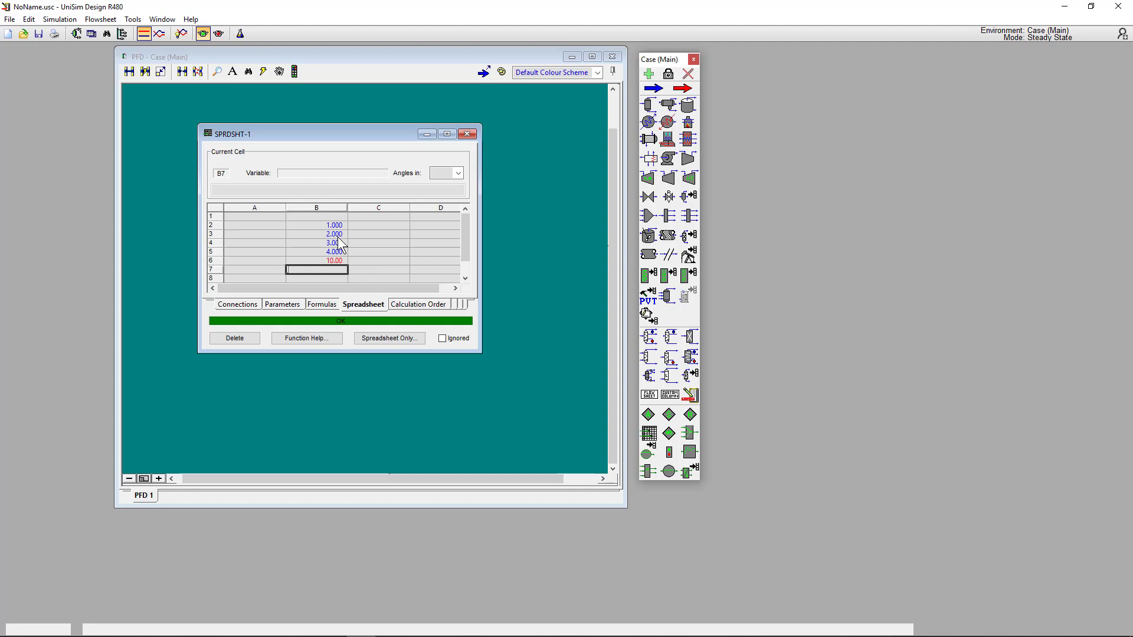
Insert a new row at row 4 of the spreadsheet and enter 10 in cell B4
click(219, 243)
right_click(222, 243)
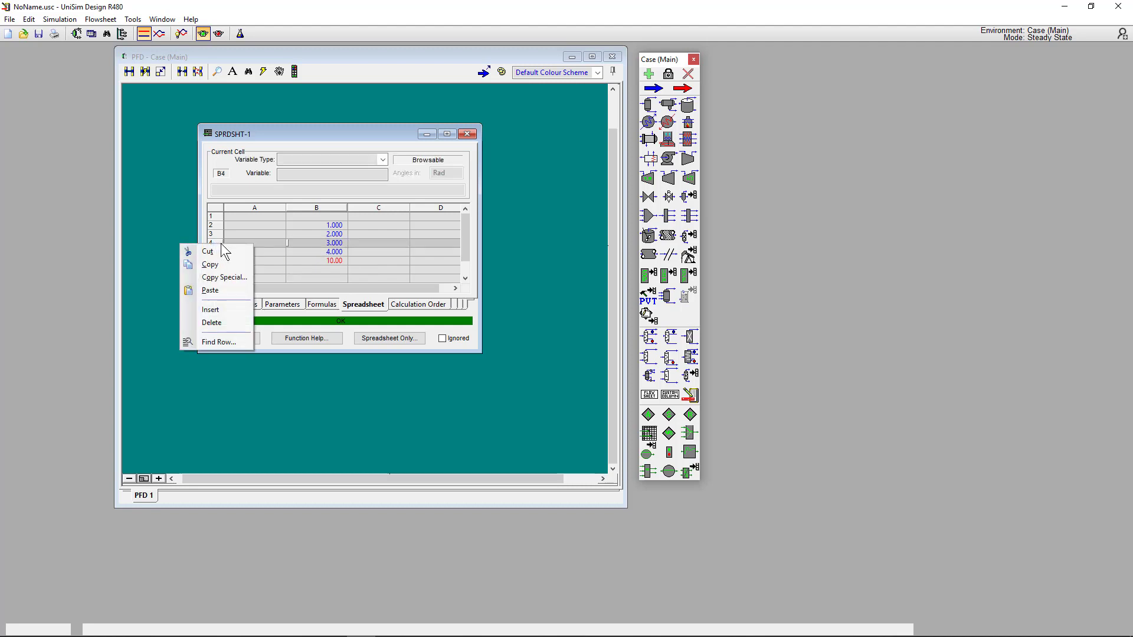
click(229, 308)
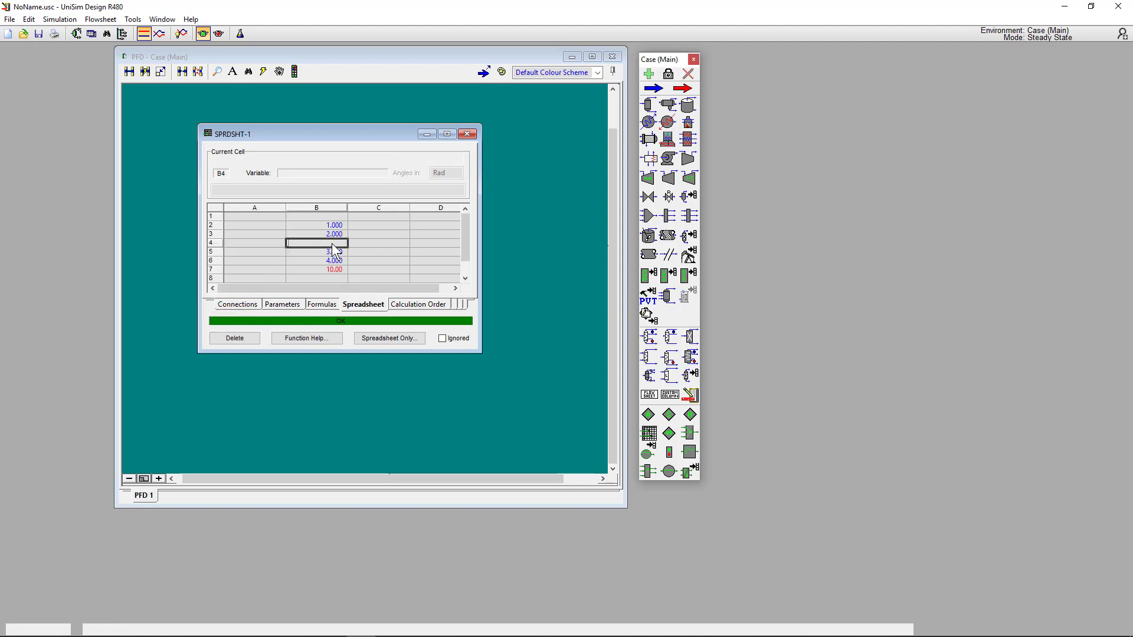
text(10)
key(Return)
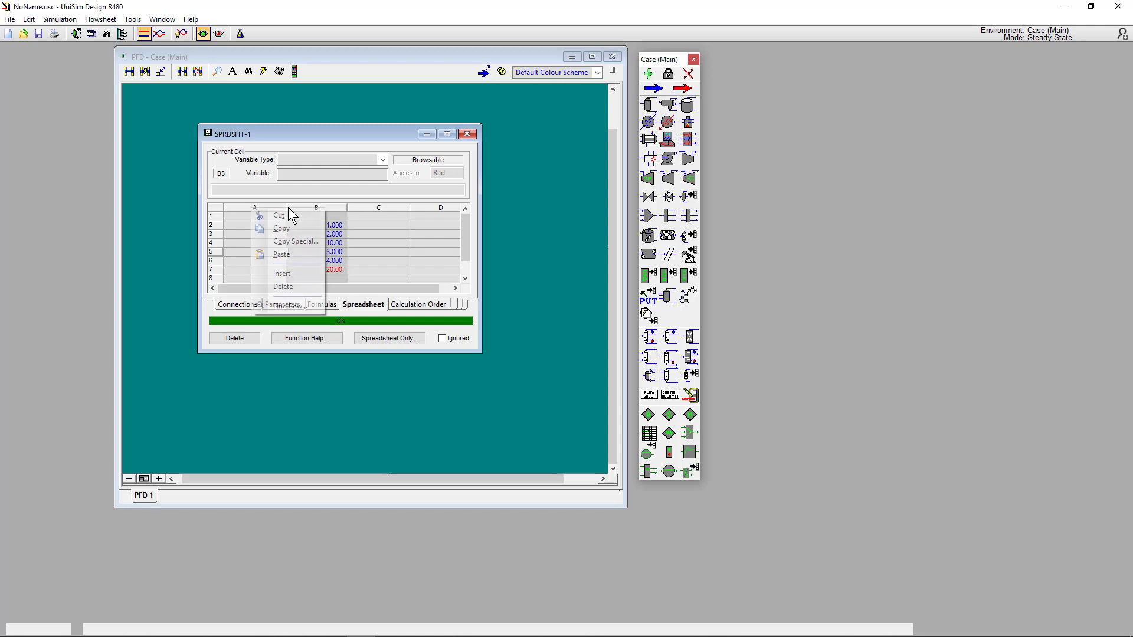
Insert a new column at column B and enter the text Label 1 in cell B2
right_click(288, 207)
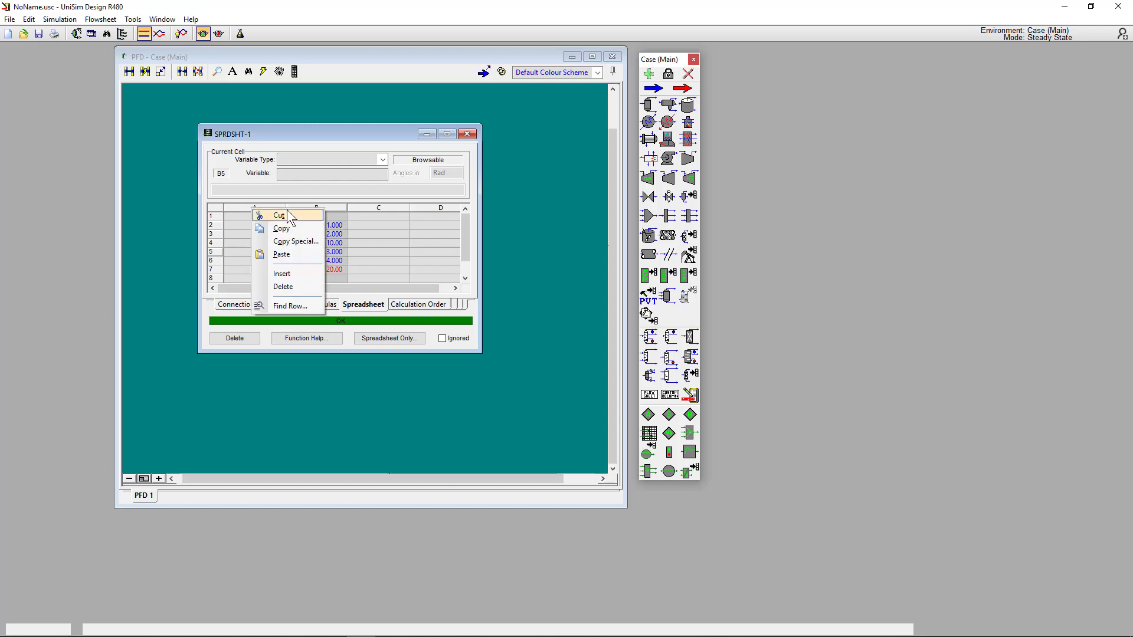
click(287, 274)
click(317, 224)
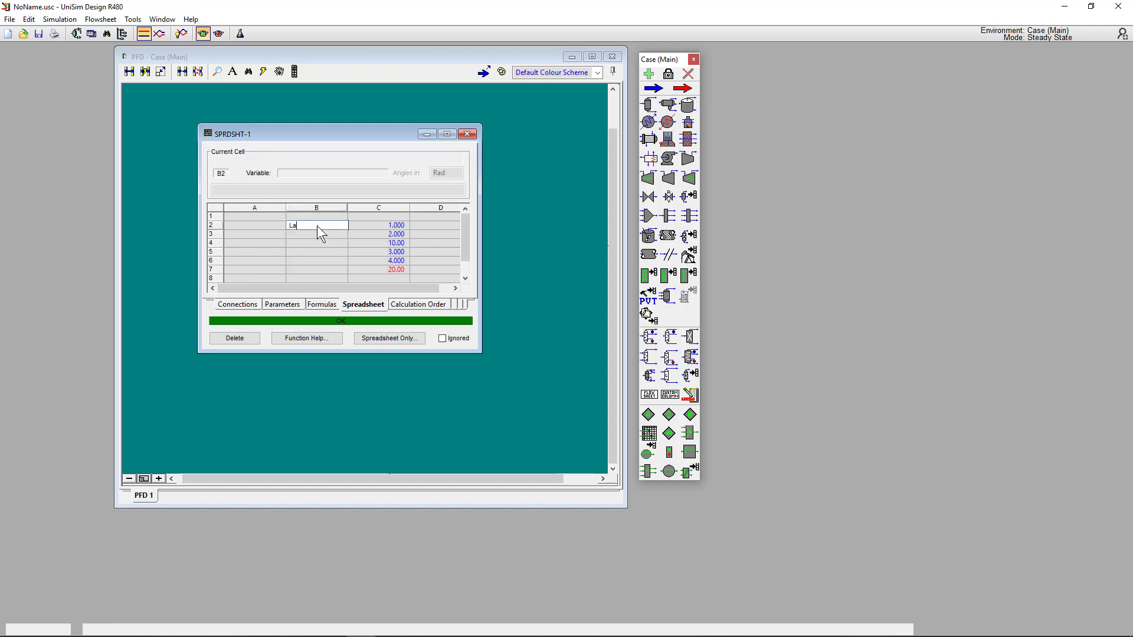
text(Label 1)
key(Return)
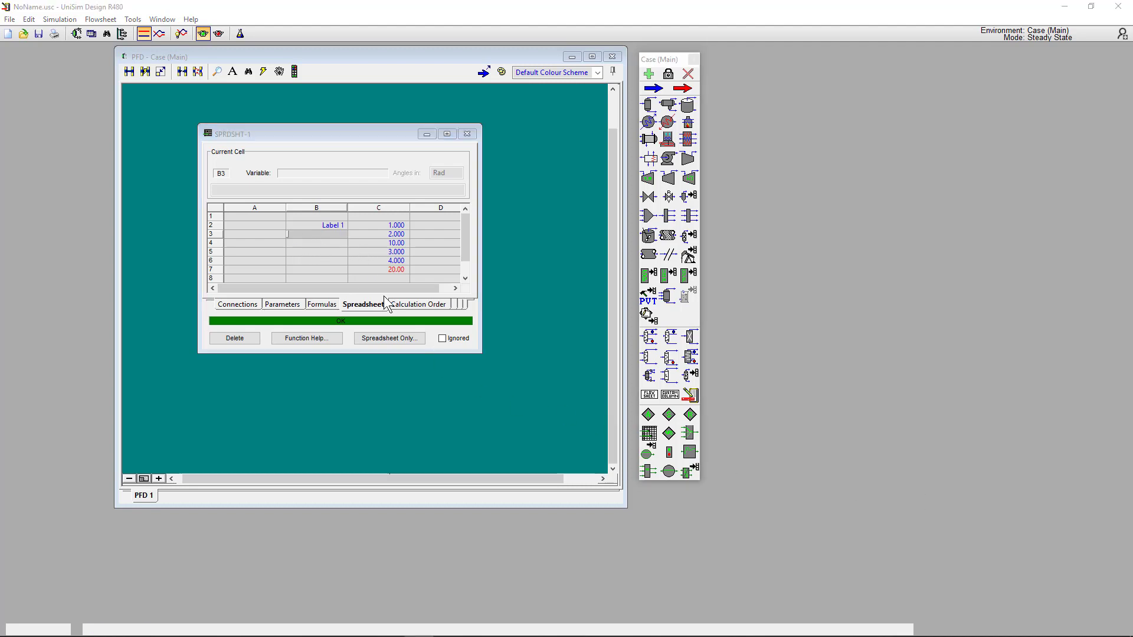
Enter 20 in cell B5 and widen the spreadsheet window to show more columns
click(324, 253)
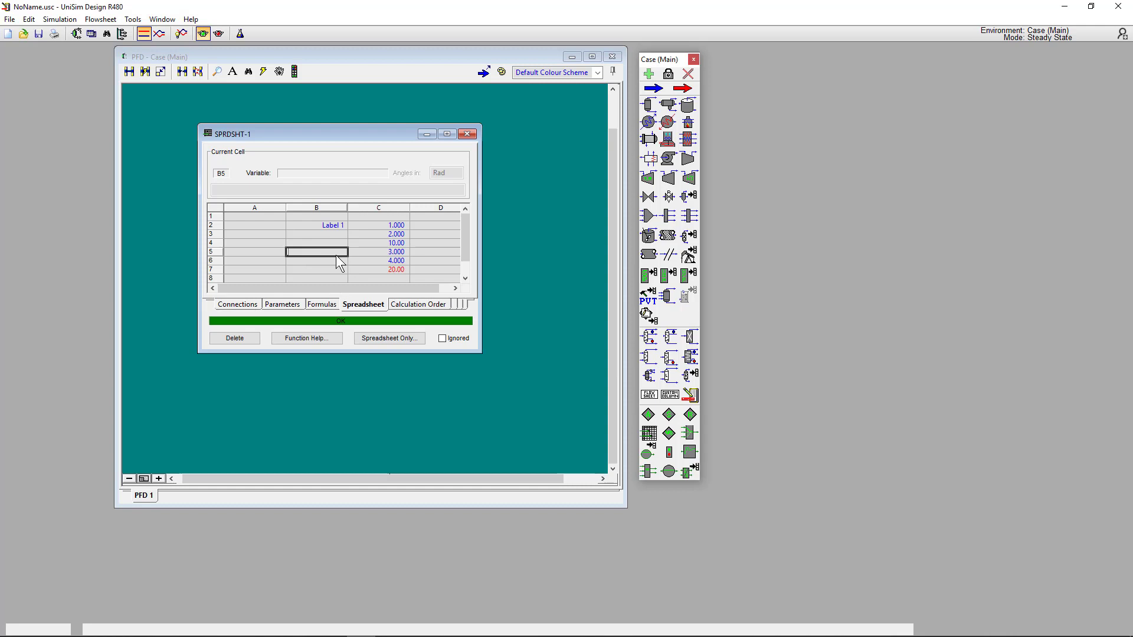
text(20)
key(Return)
drag(478, 226, 553, 227)
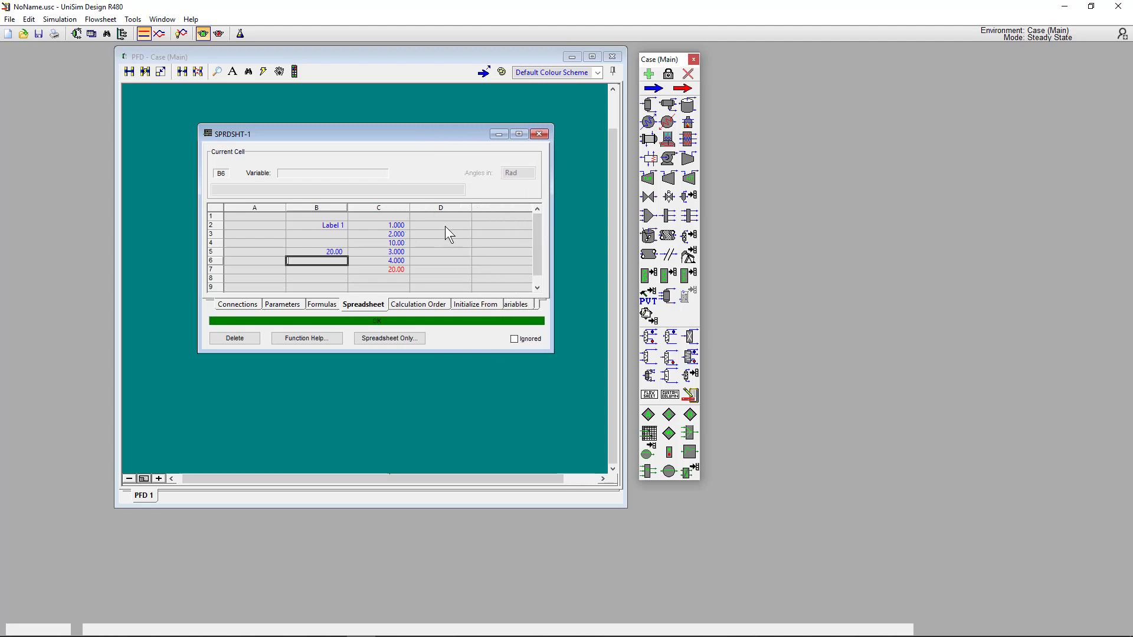
Enter the formula =C2*$B$5 in cell D2, with an absolute reference to B5, and select the cell to check it
click(441, 225)
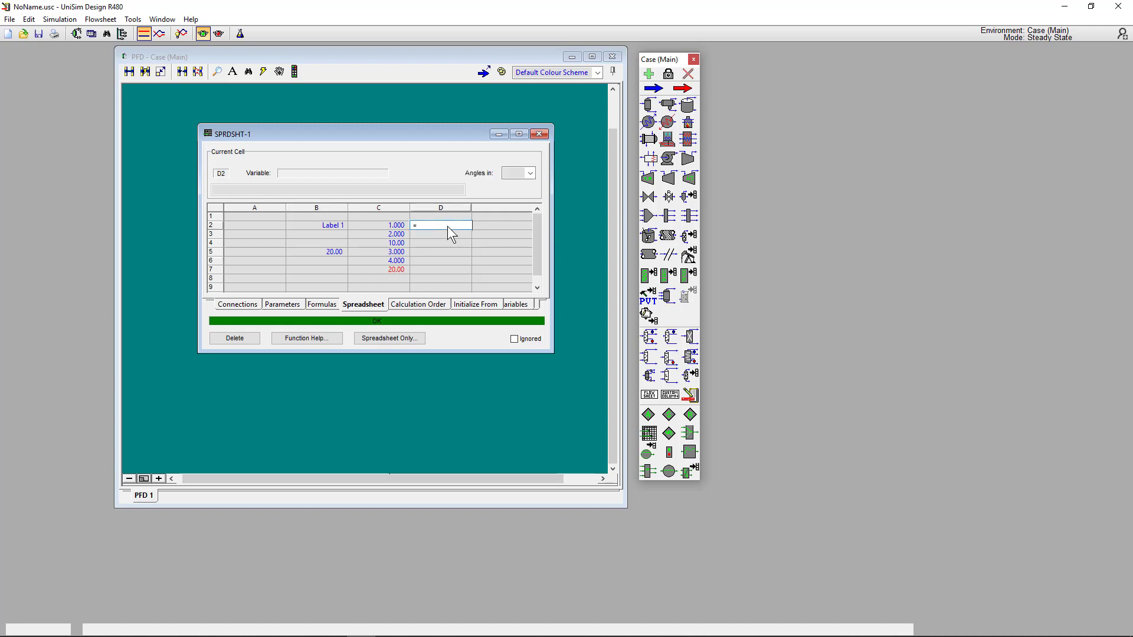
text(=)
click(388, 225)
text(*)
click(334, 251)
text($)
click(445, 225)
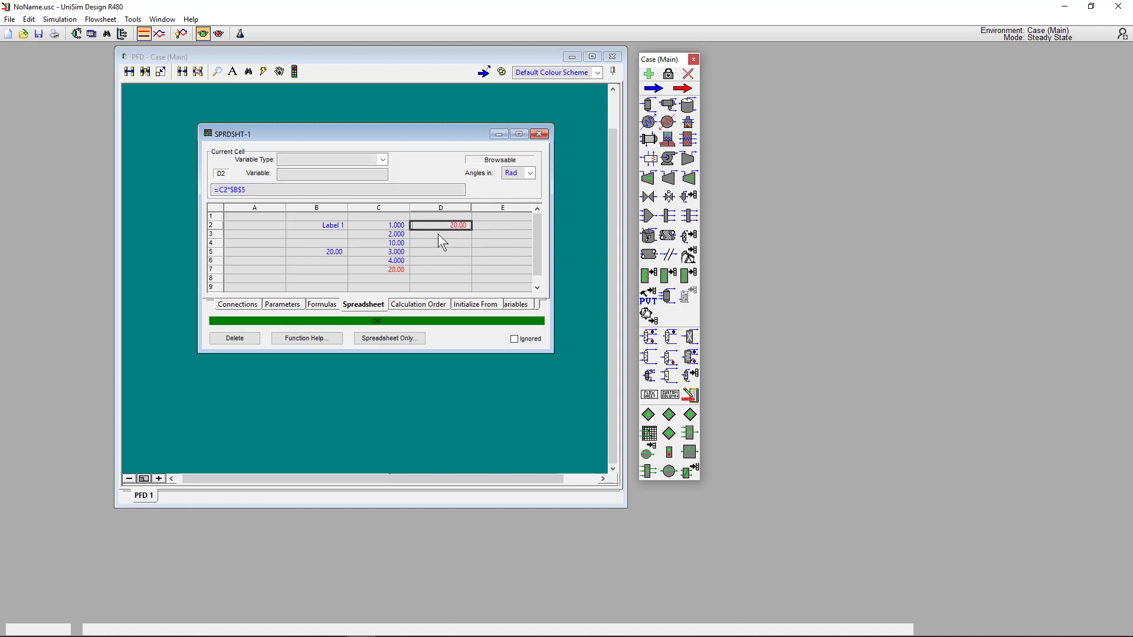
Copy the formula in cell D2 down into cells D3 through D6
key(ctrl+c)
click(433, 232)
key(ctrl+v)
click(435, 243)
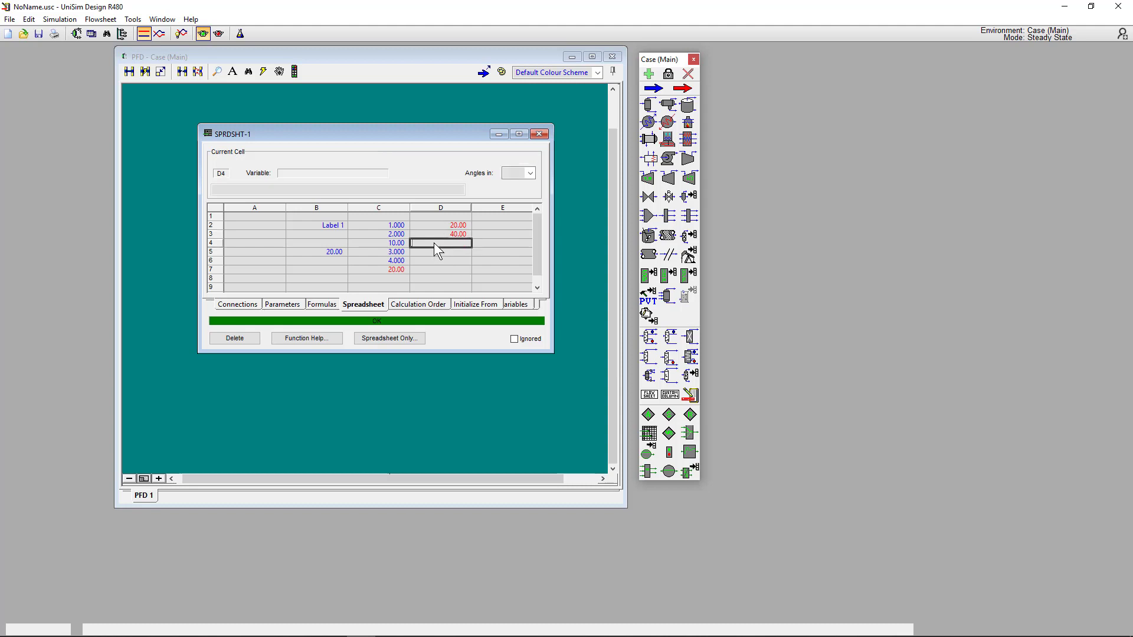
drag(434, 243, 438, 260)
key(ctrl+v)
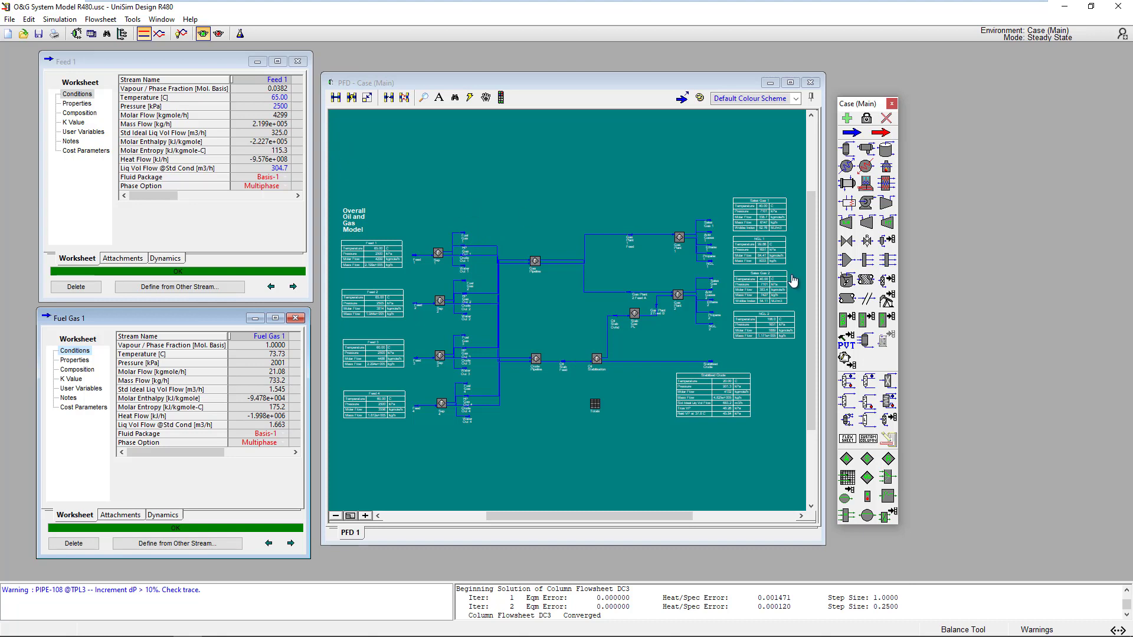
Add a spreadsheet to the O&G System Model flowsheet above the pipelines, open it over the PFD and show its cell grid
click(847, 476)
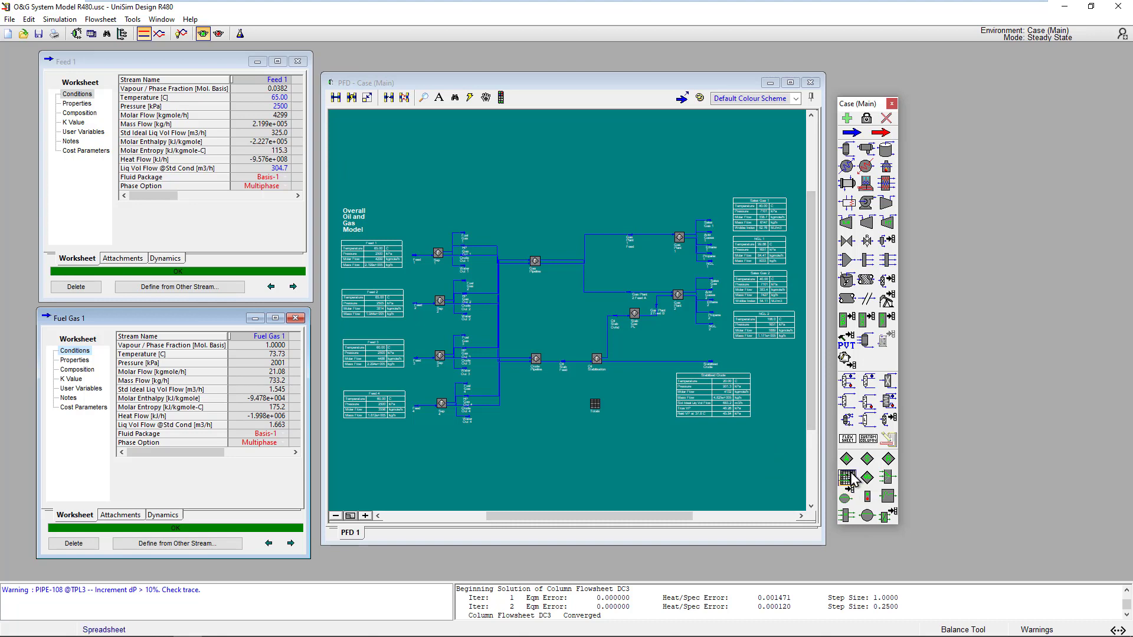
click(512, 226)
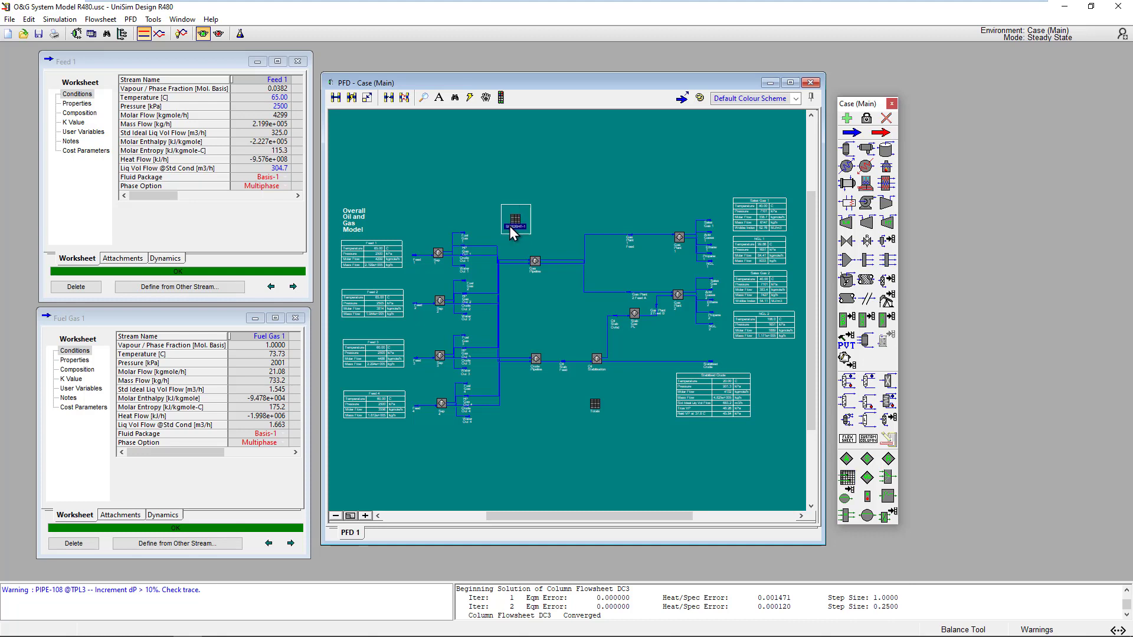
double_click(515, 223)
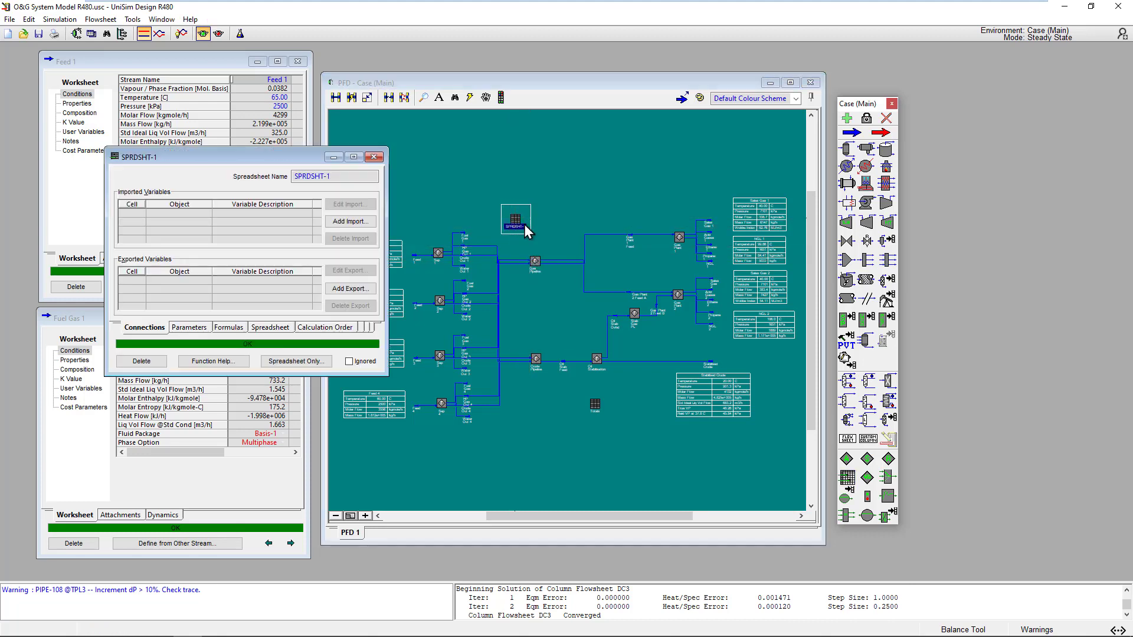
drag(234, 163, 452, 131)
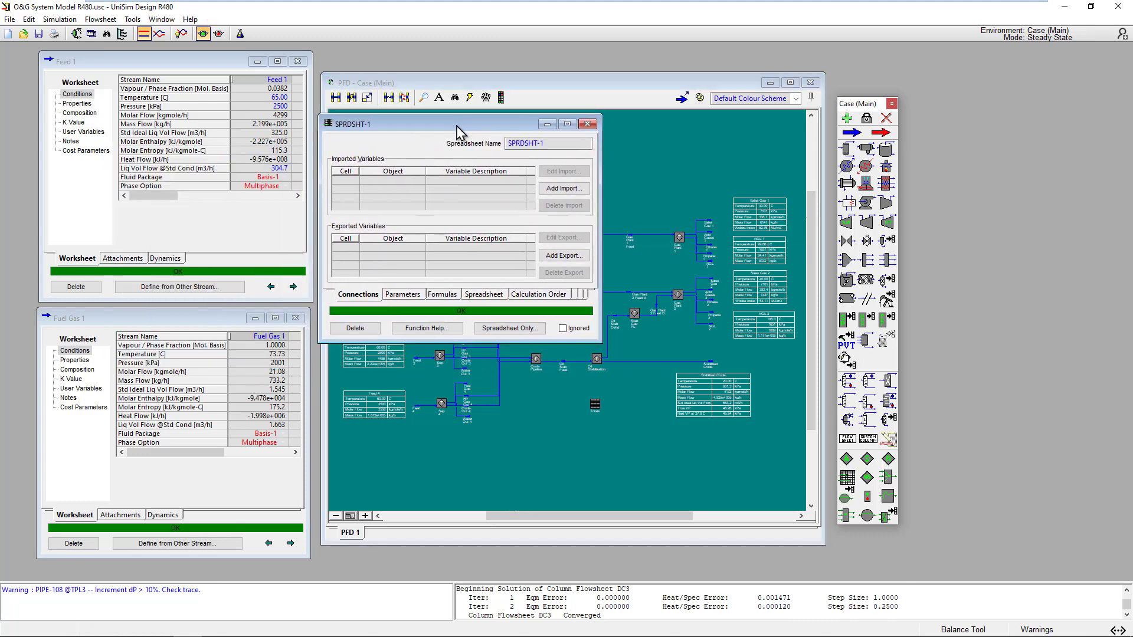
click(487, 301)
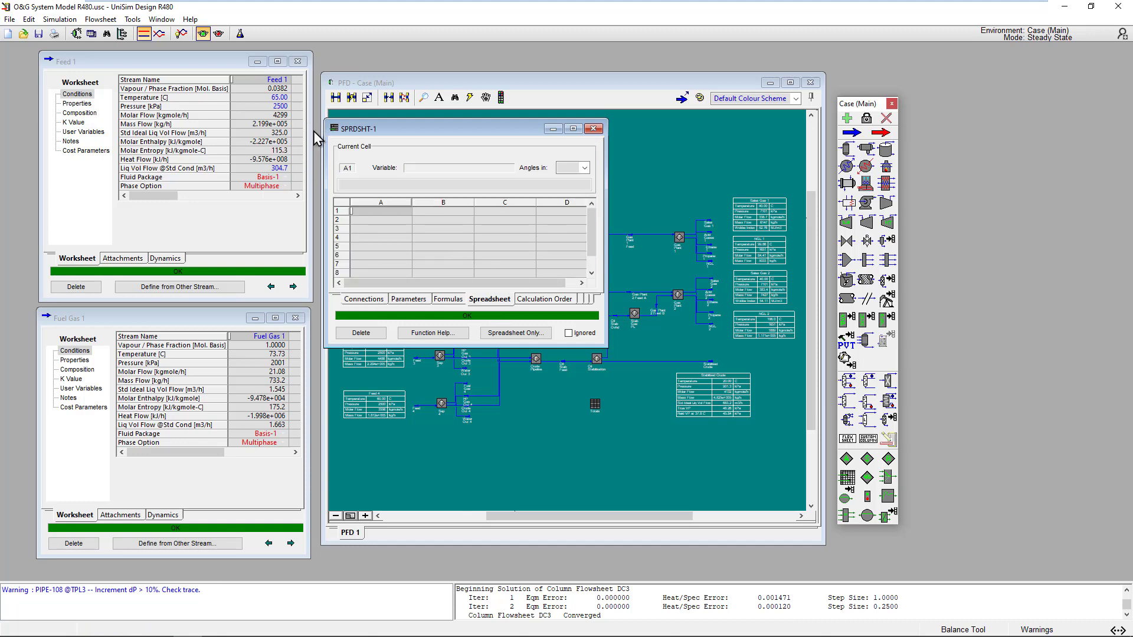
Import the Feed 1 temperature into spreadsheet cell B2 and the Fuel Gas 1 mass flow into cell B3
mouse_move(268, 117)
click(269, 98)
mouse_move(265, 102)
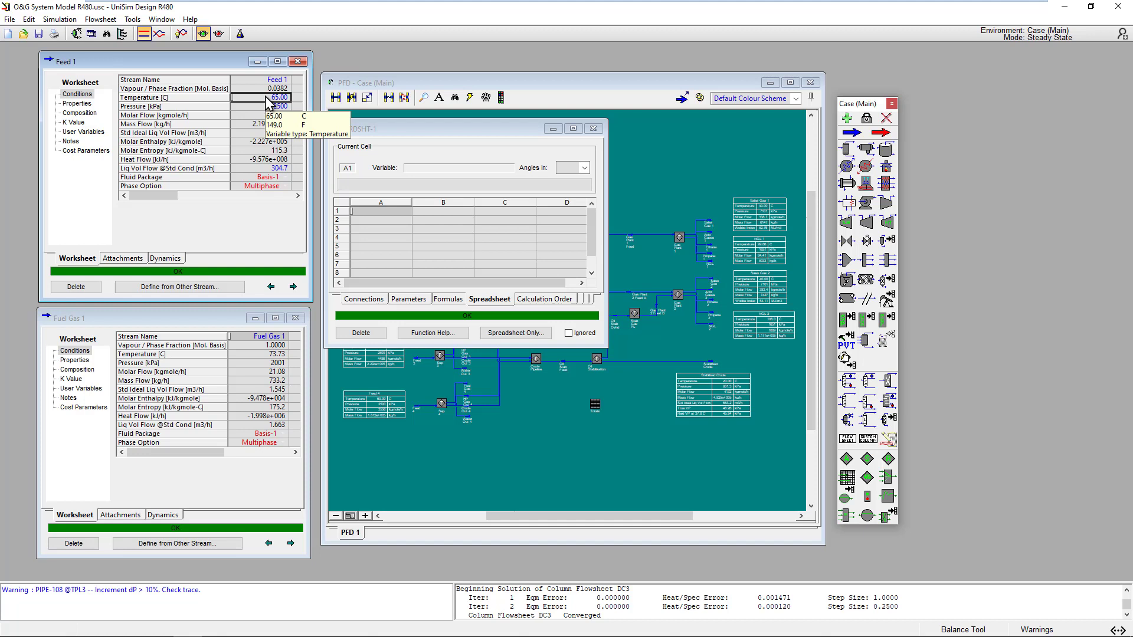
click(263, 98)
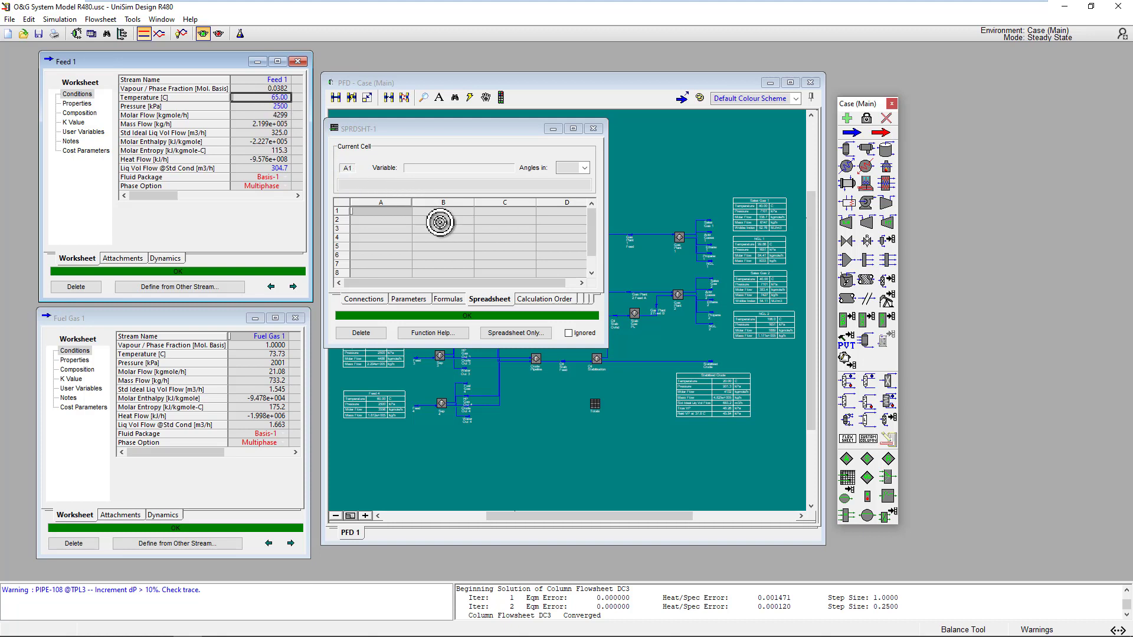
drag(441, 223, 442, 224)
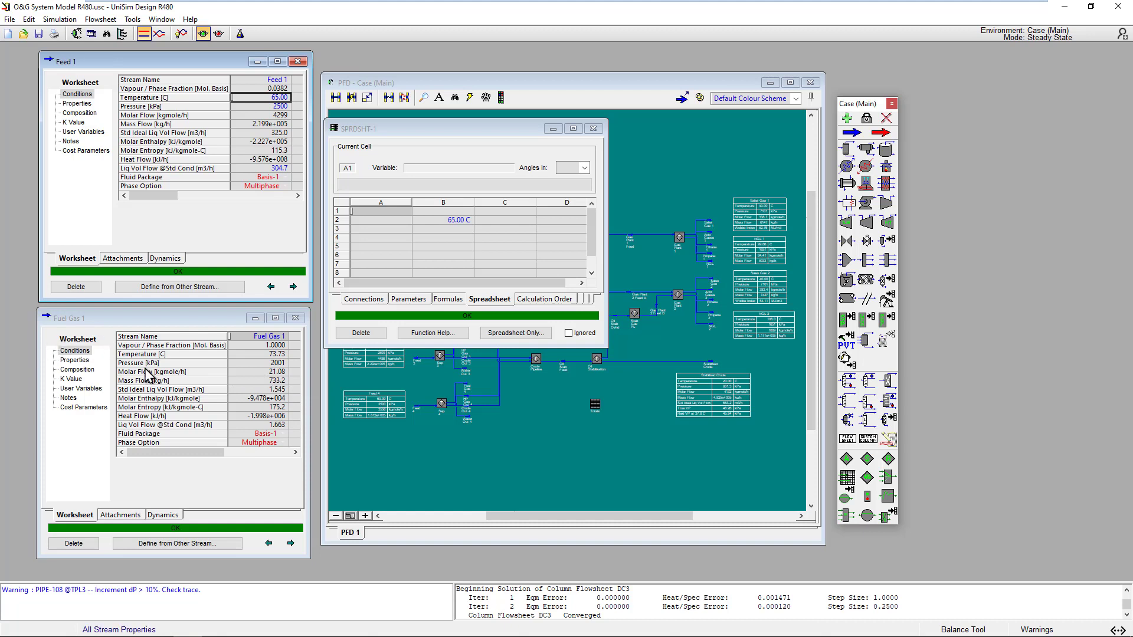
click(275, 382)
drag(275, 385, 446, 233)
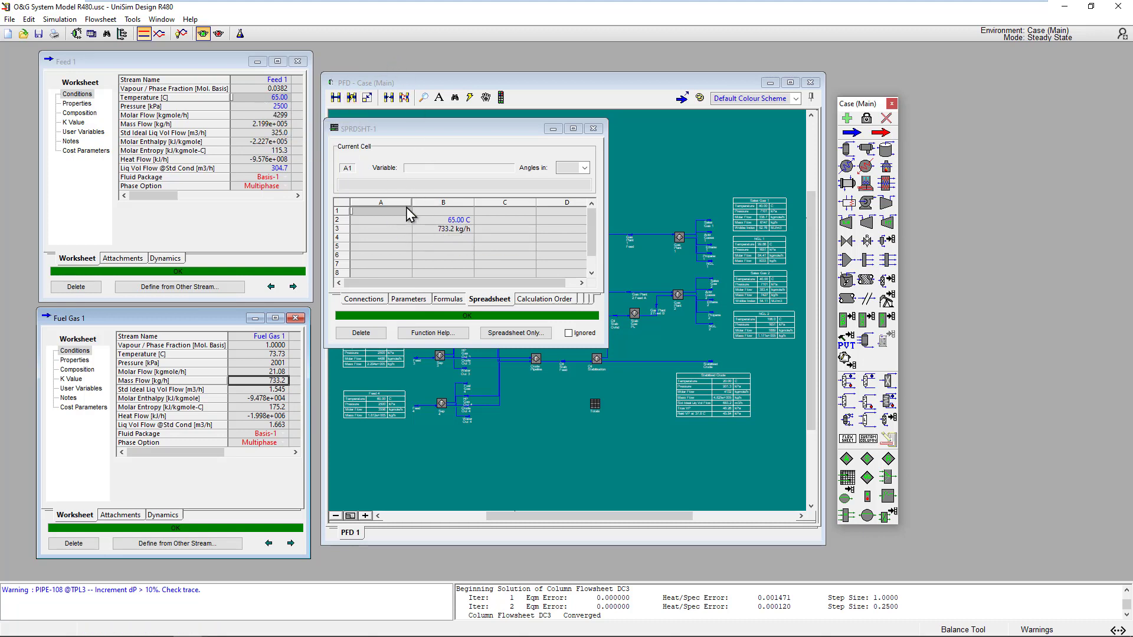
Set the imported Feed 1 temperature in cell B2 to 70 C and select cell B3 to check the mass flow
click(430, 221)
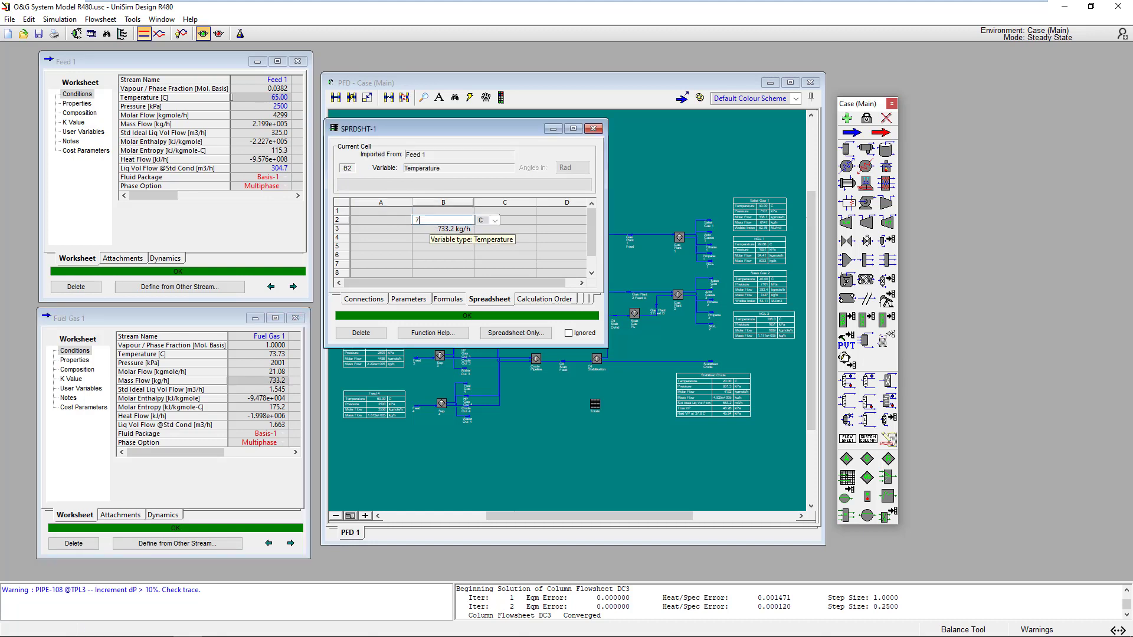
text(70)
key(Return)
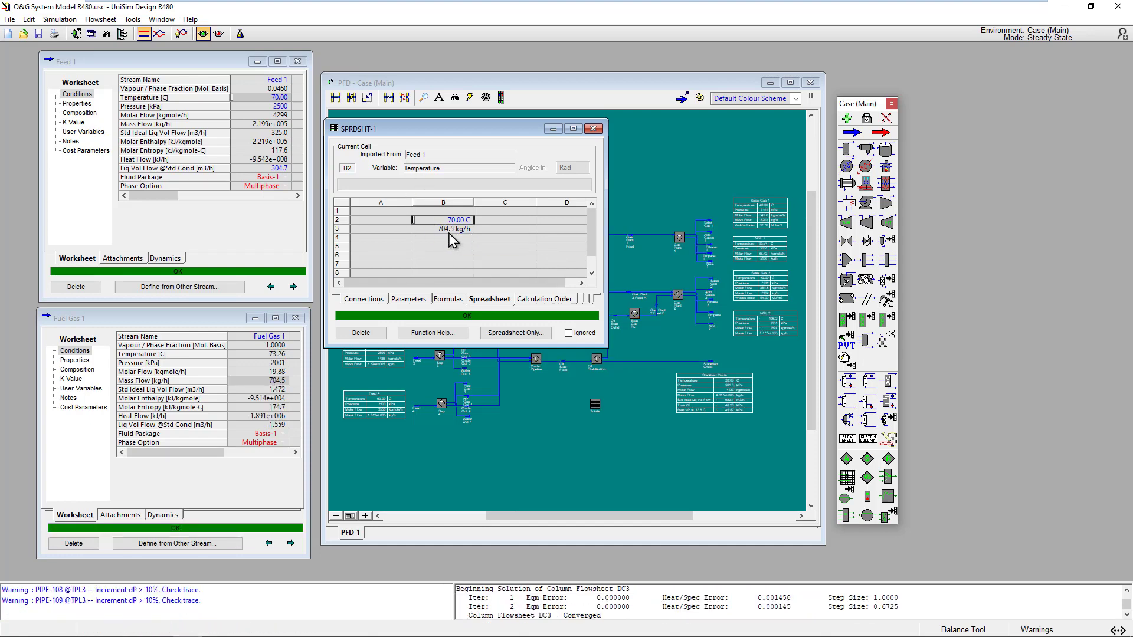
click(450, 232)
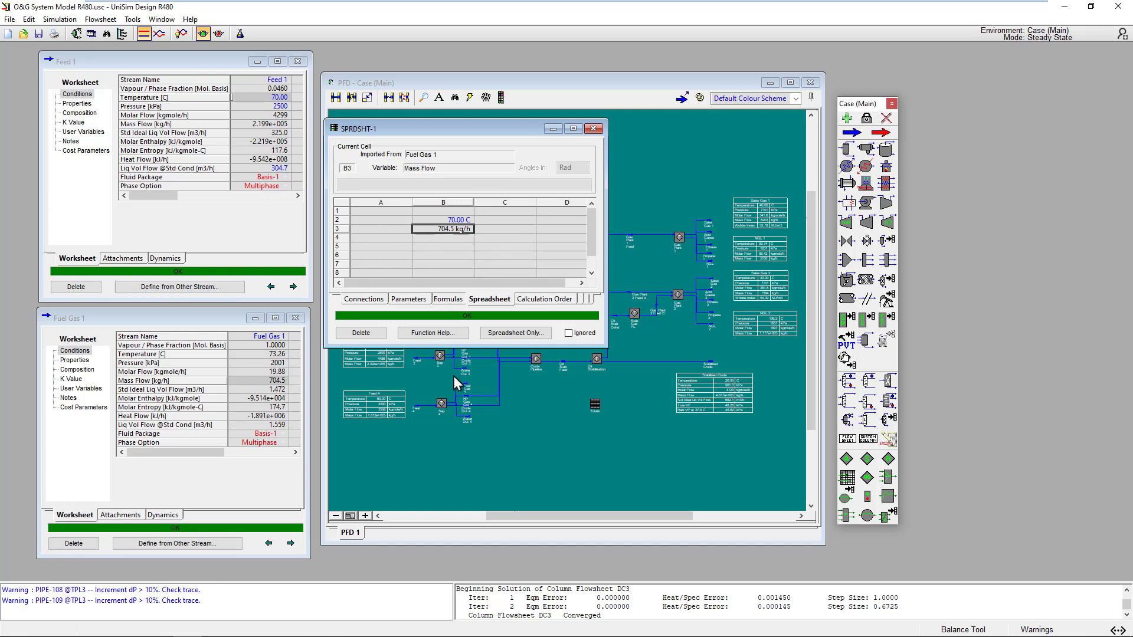
Show the composition of Fuel Gas 1 and make the stream and spreadsheet windows taller
click(75, 373)
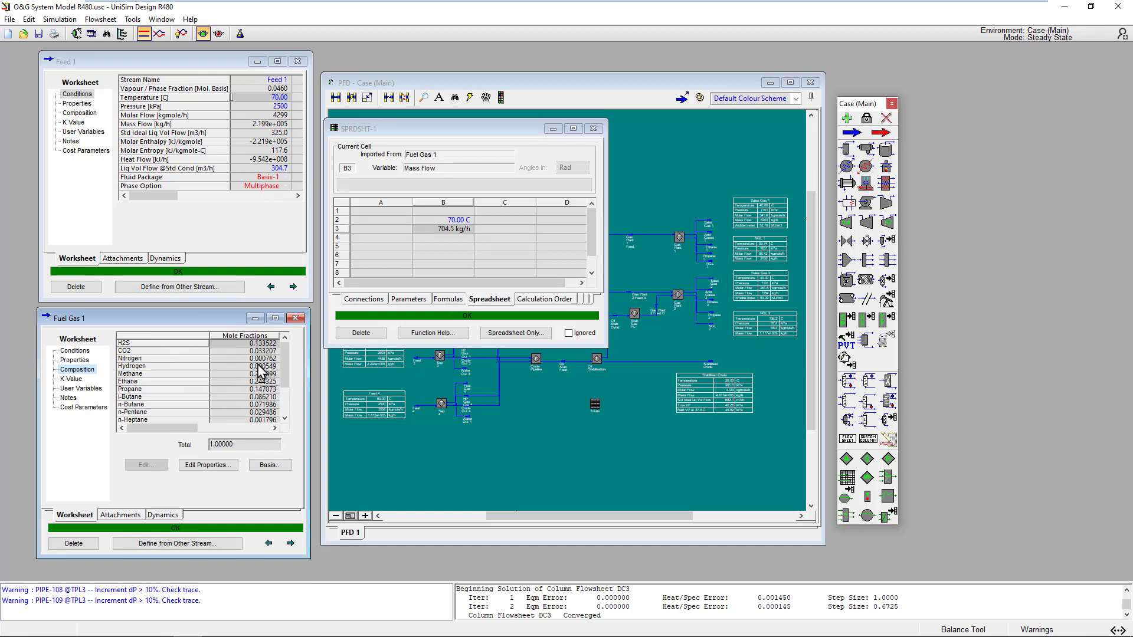
drag(240, 558, 240, 580)
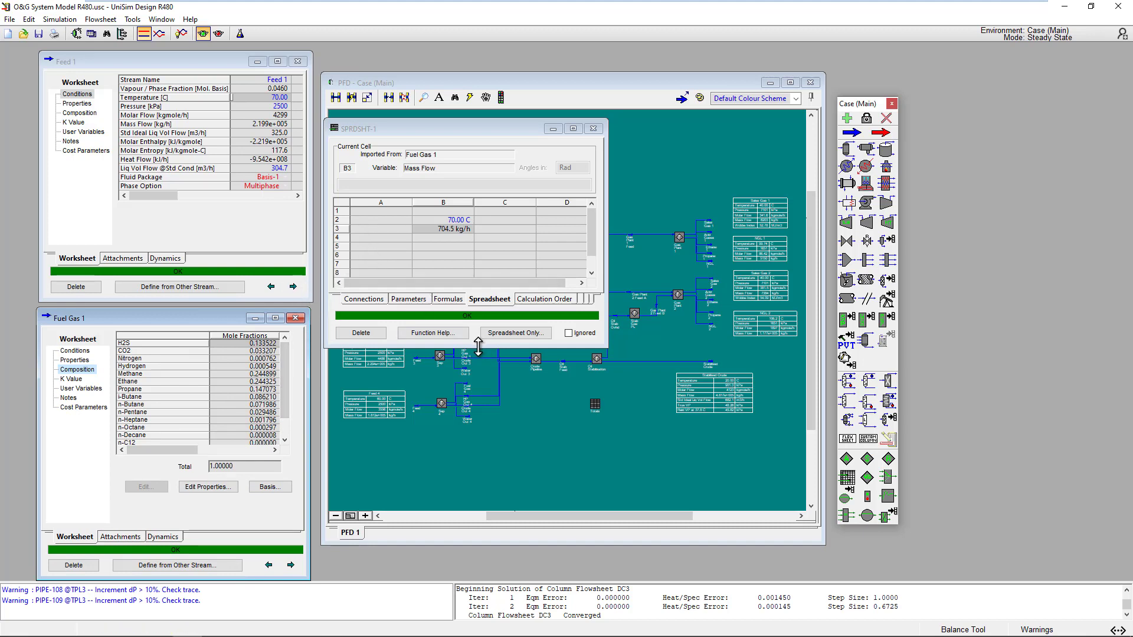
drag(477, 349, 477, 414)
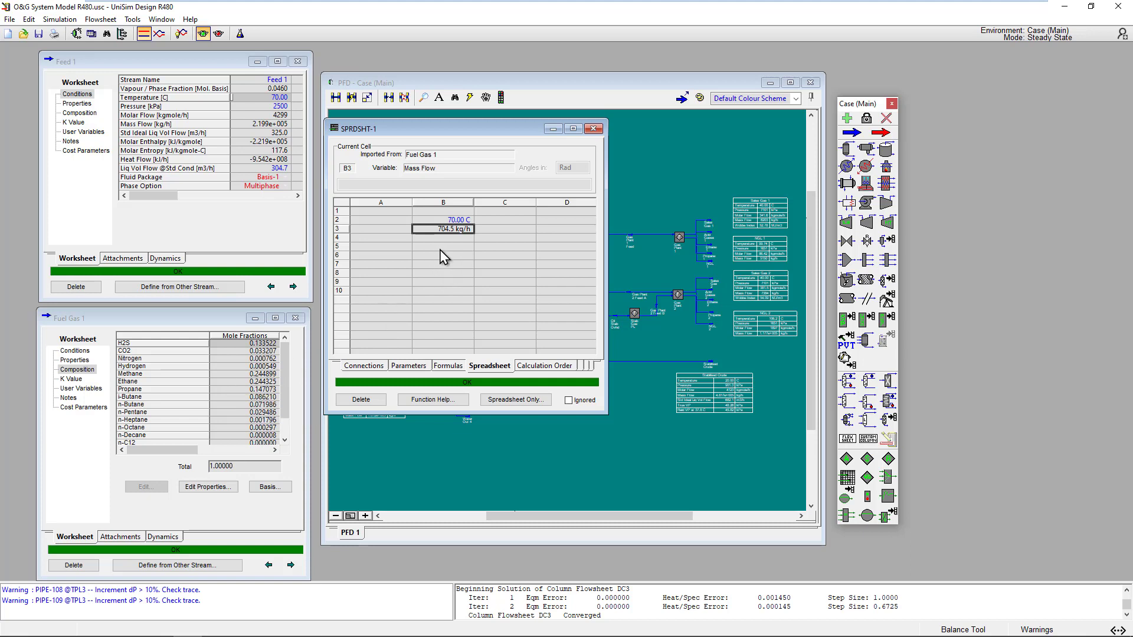
Start adding a group of imported variables to the spreadsheet with B5 as the starting cell
click(365, 367)
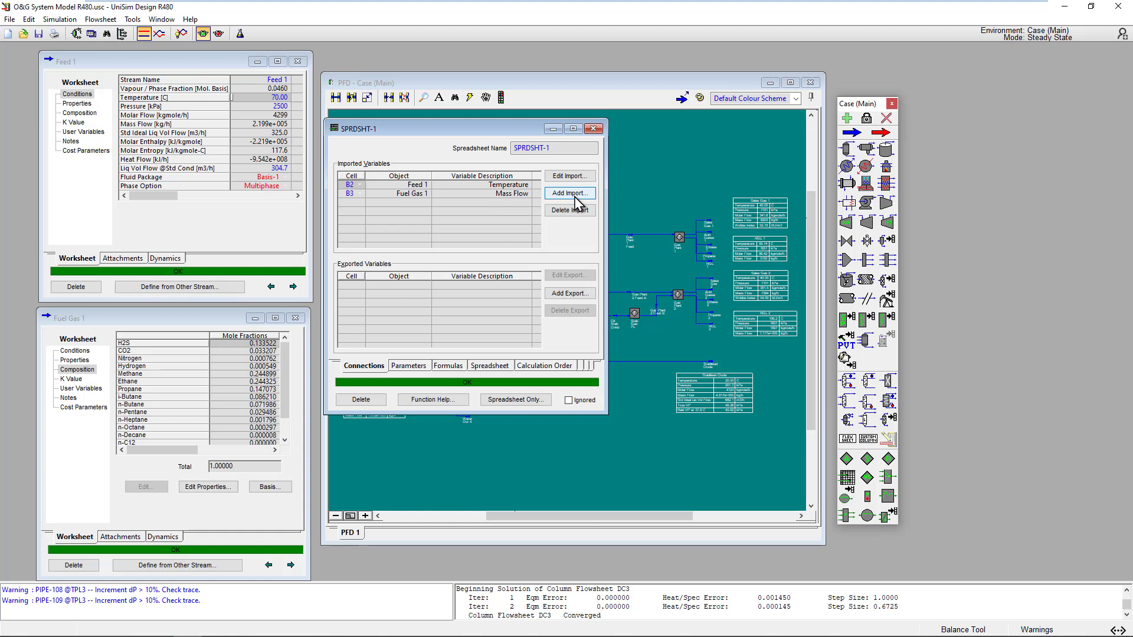
click(568, 194)
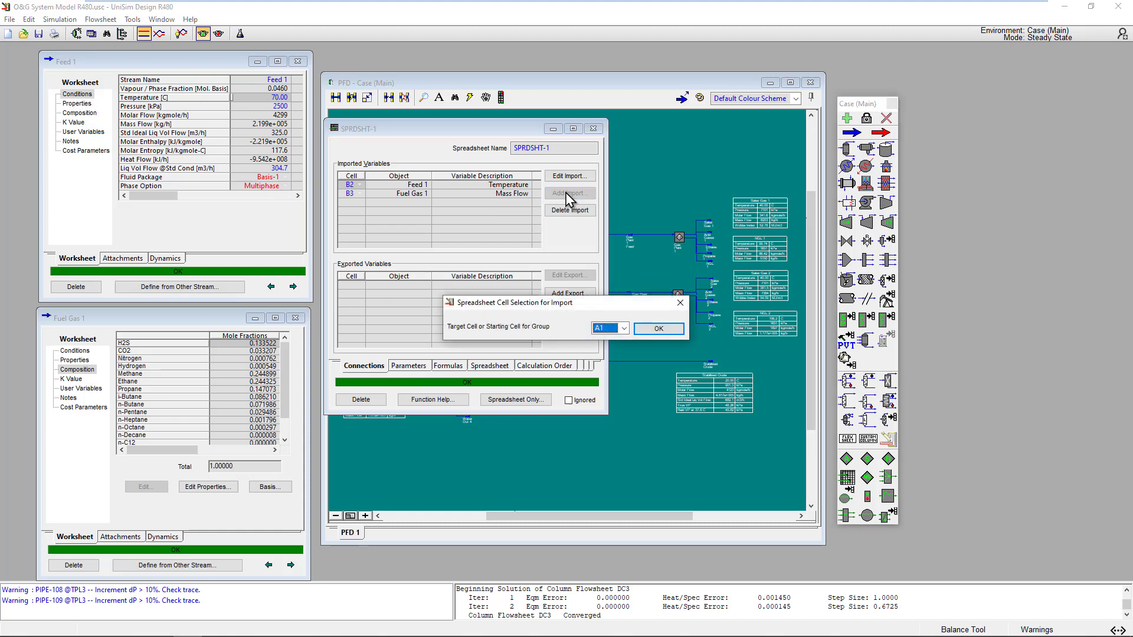
click(622, 329)
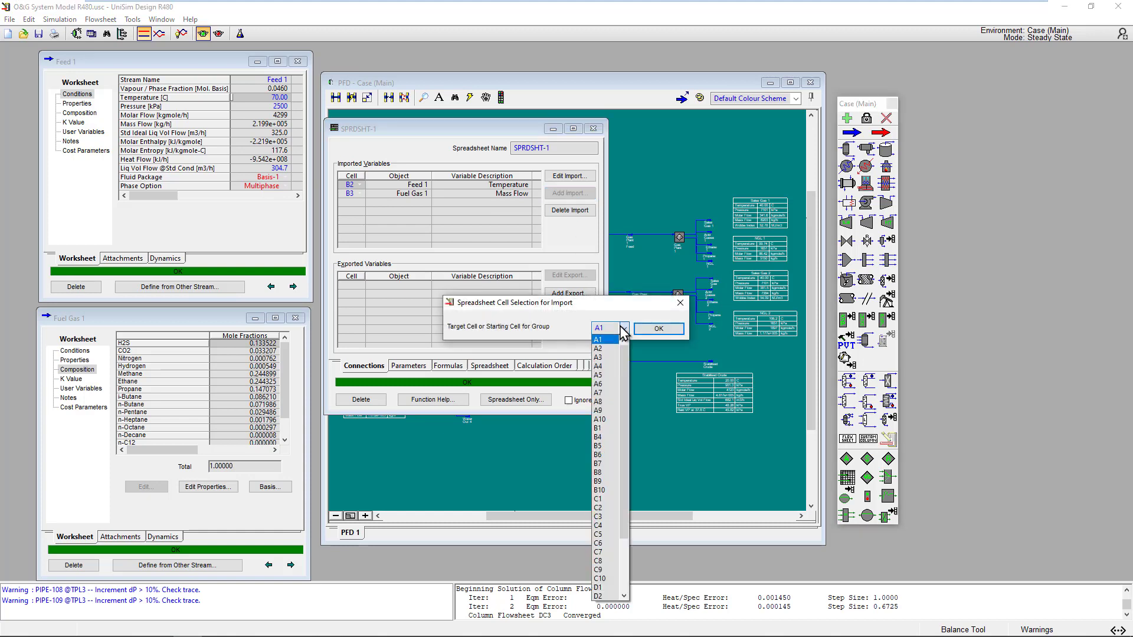
click(598, 446)
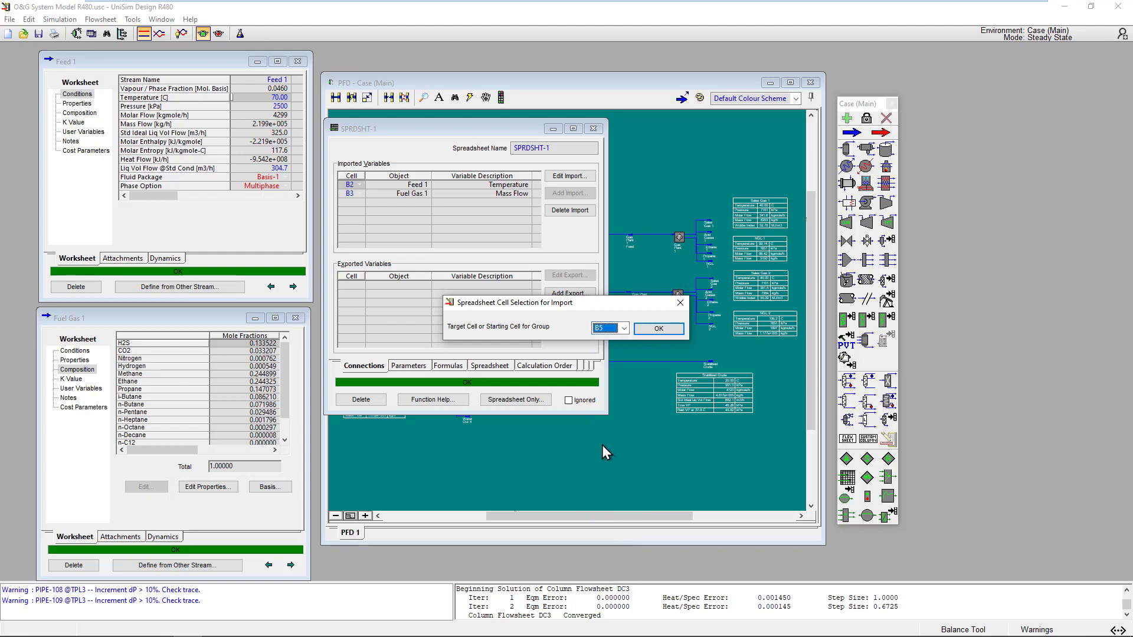
click(658, 328)
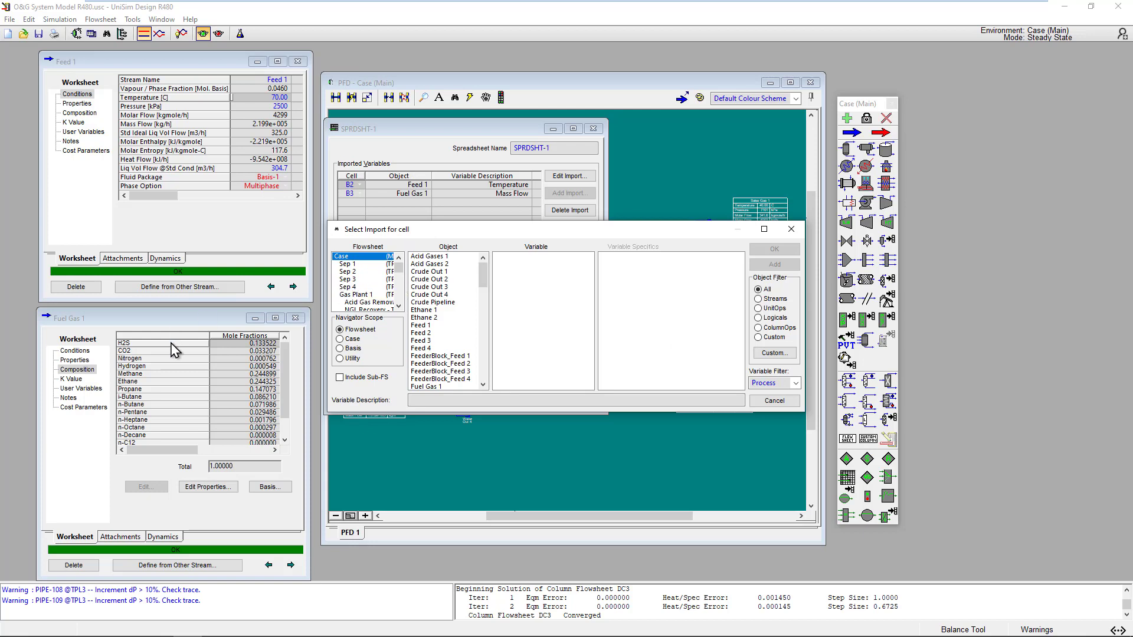
Import the Comp Mole Frac values of Fuel Gas 1 for all components from H2S to H2O
click(430, 387)
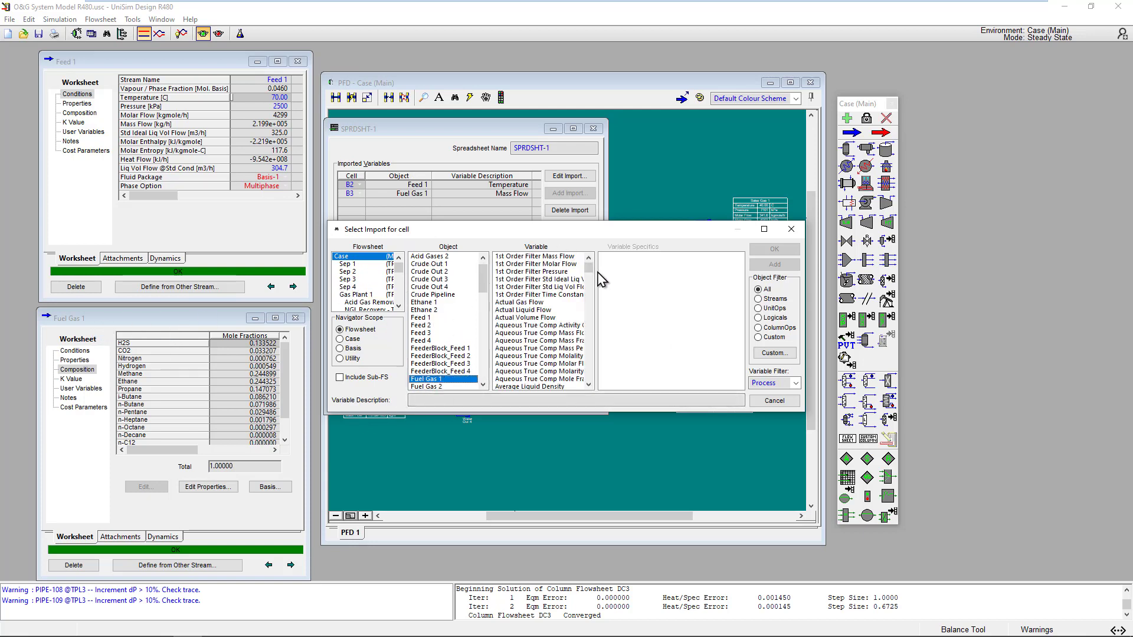
drag(588, 267, 593, 304)
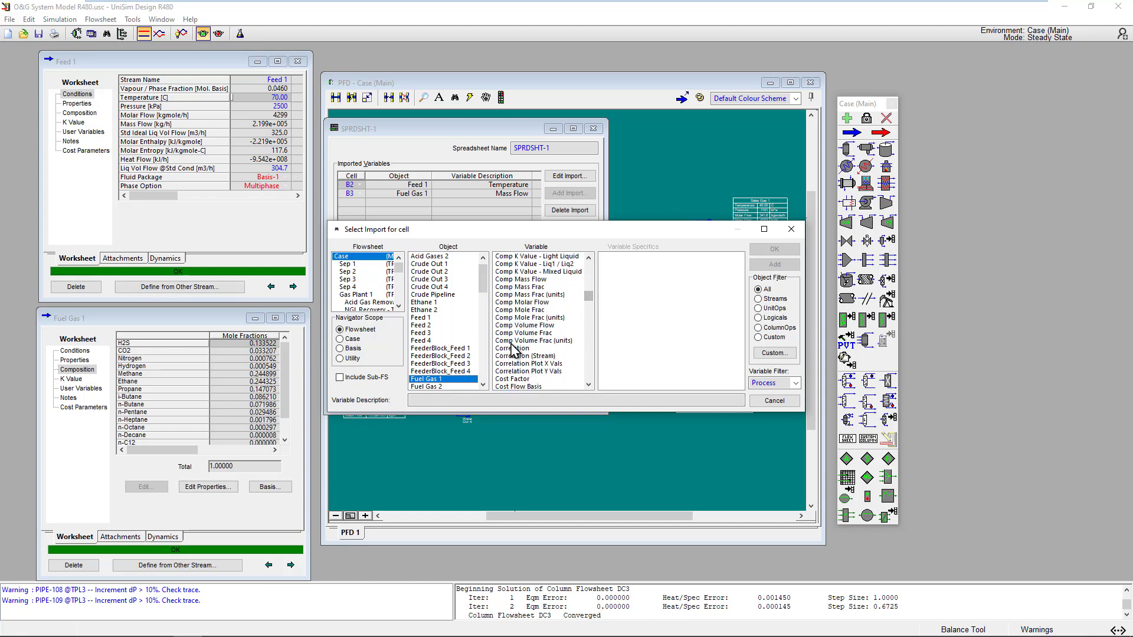
click(517, 310)
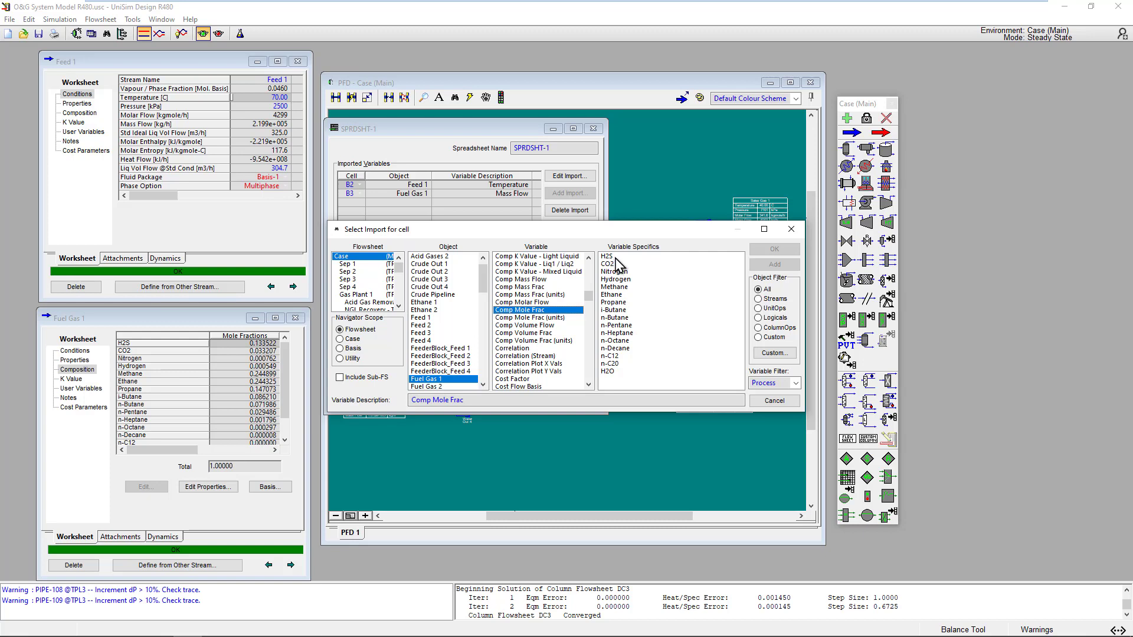
click(624, 257)
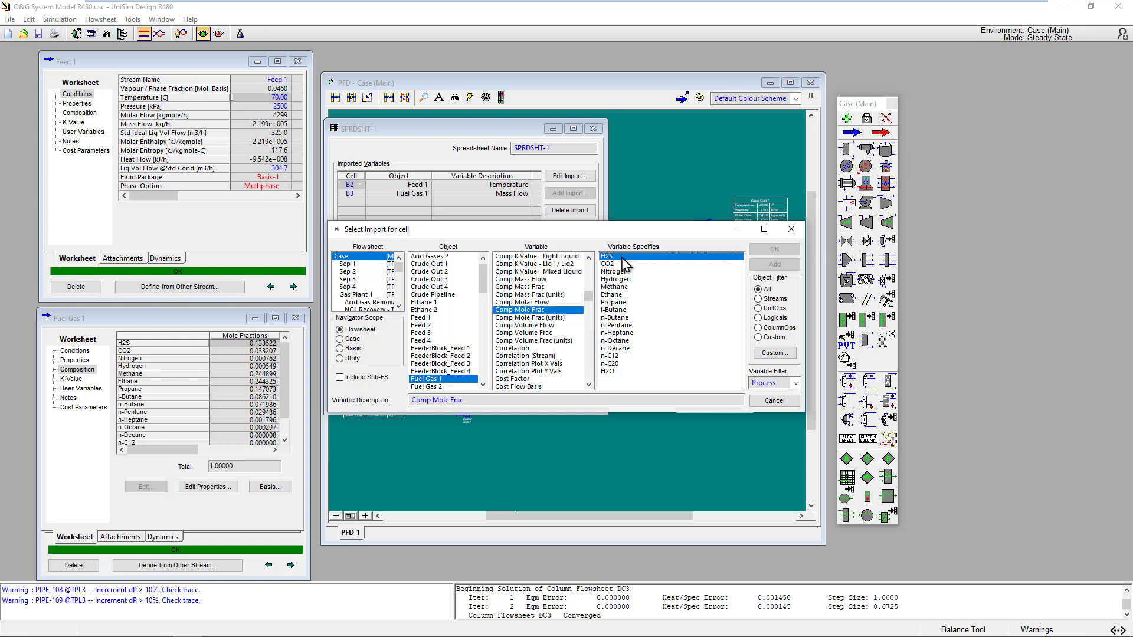
shift+click(620, 371)
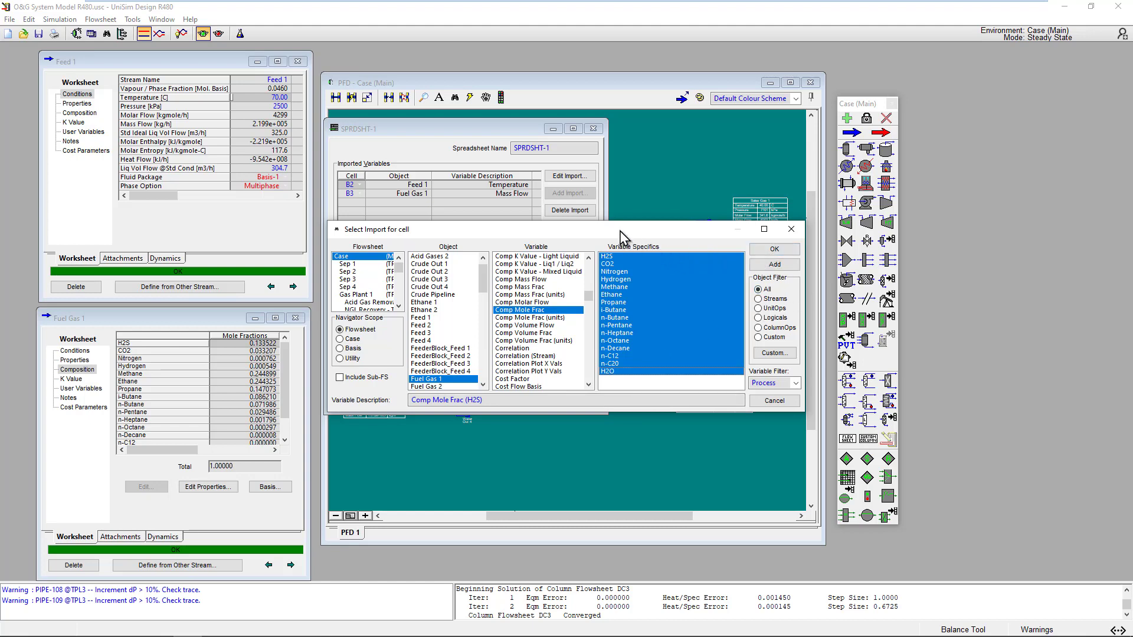
drag(622, 233, 626, 377)
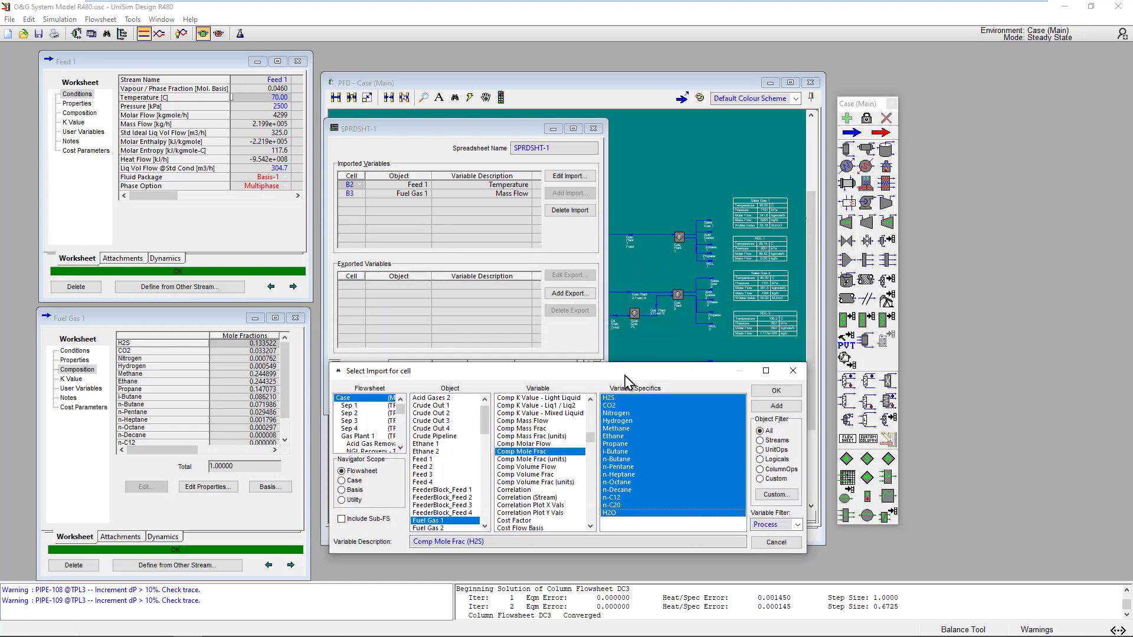
click(777, 391)
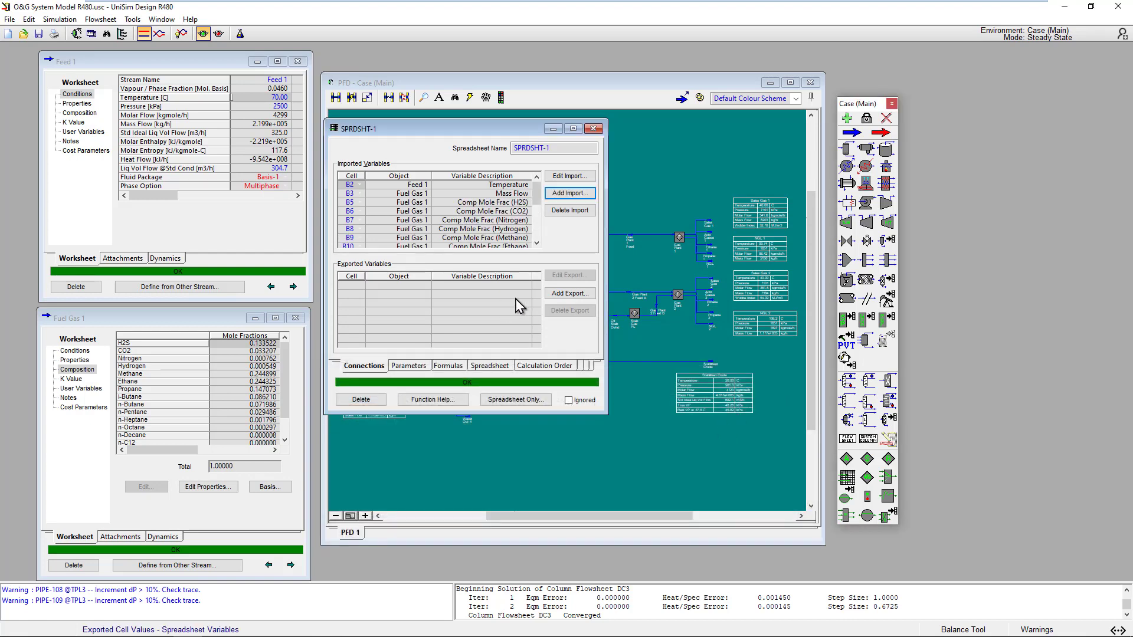
Show the imported mole fractions in the cell grid, enlarge the window to fit all rows and inspect cell B5
click(492, 366)
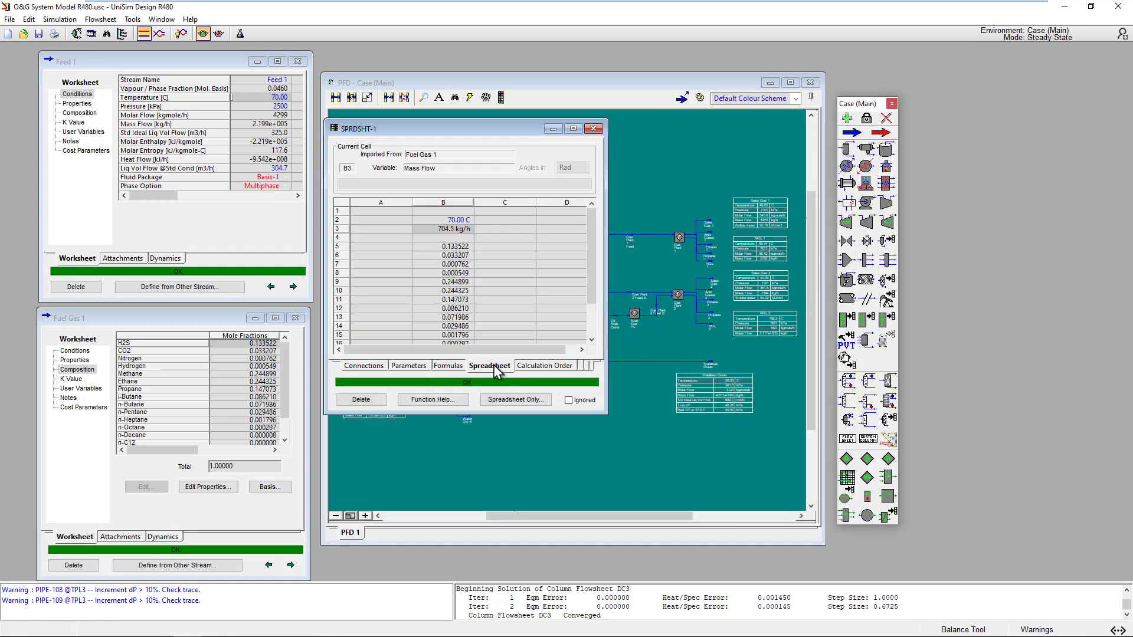
drag(480, 413, 480, 475)
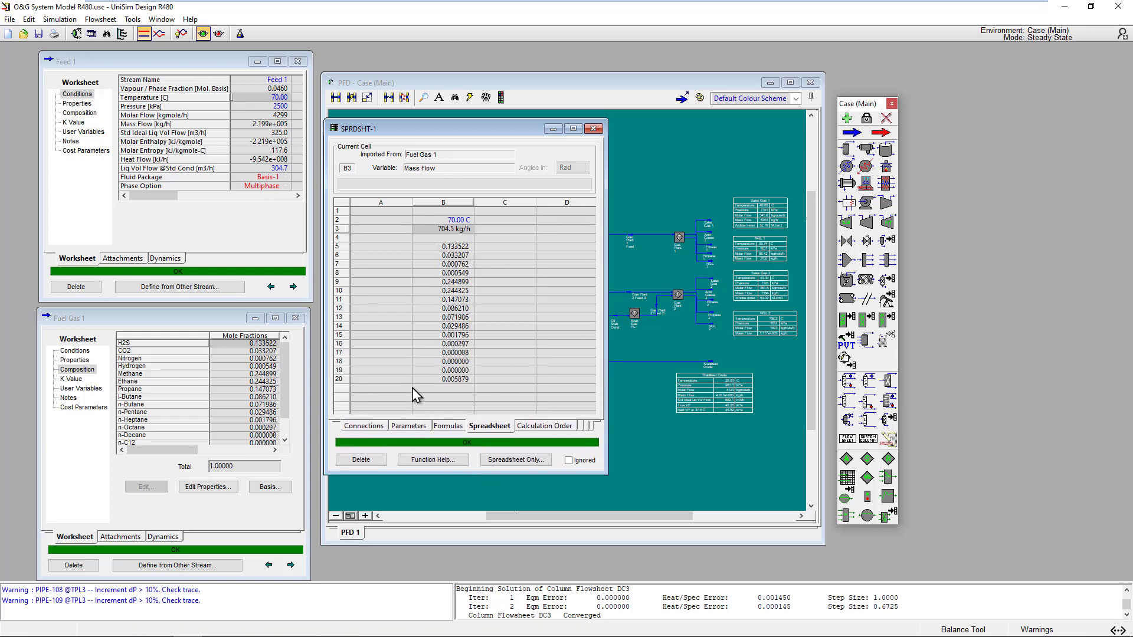
click(457, 247)
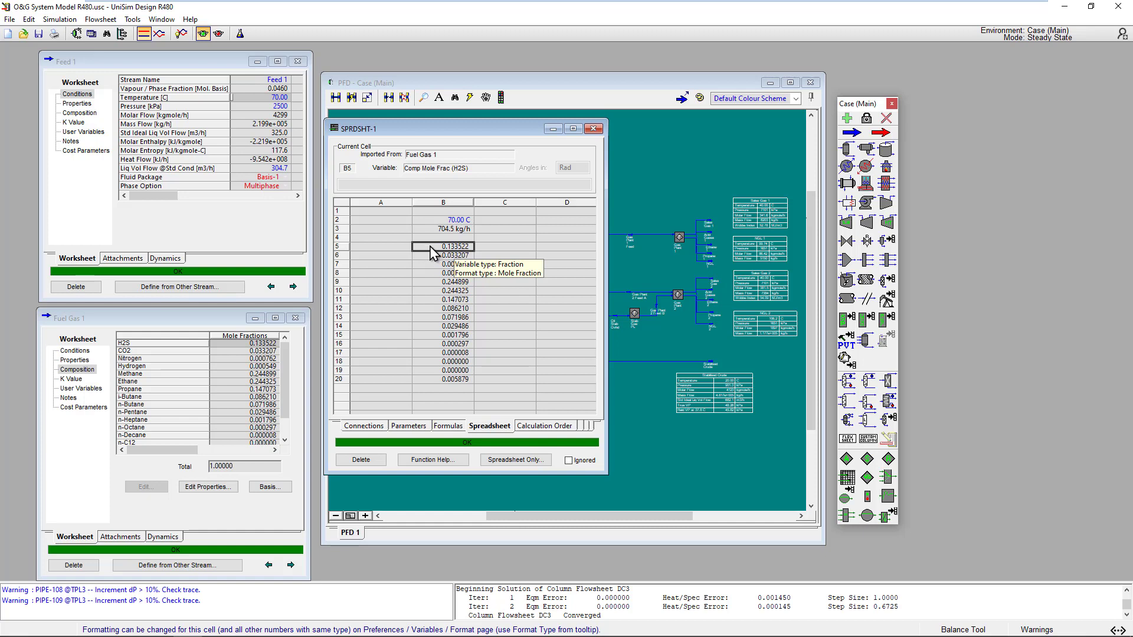
Copy the mole fraction cells B5 to B20 as Offset Labels and paste the component names from cell A5 down
drag(432, 253, 434, 390)
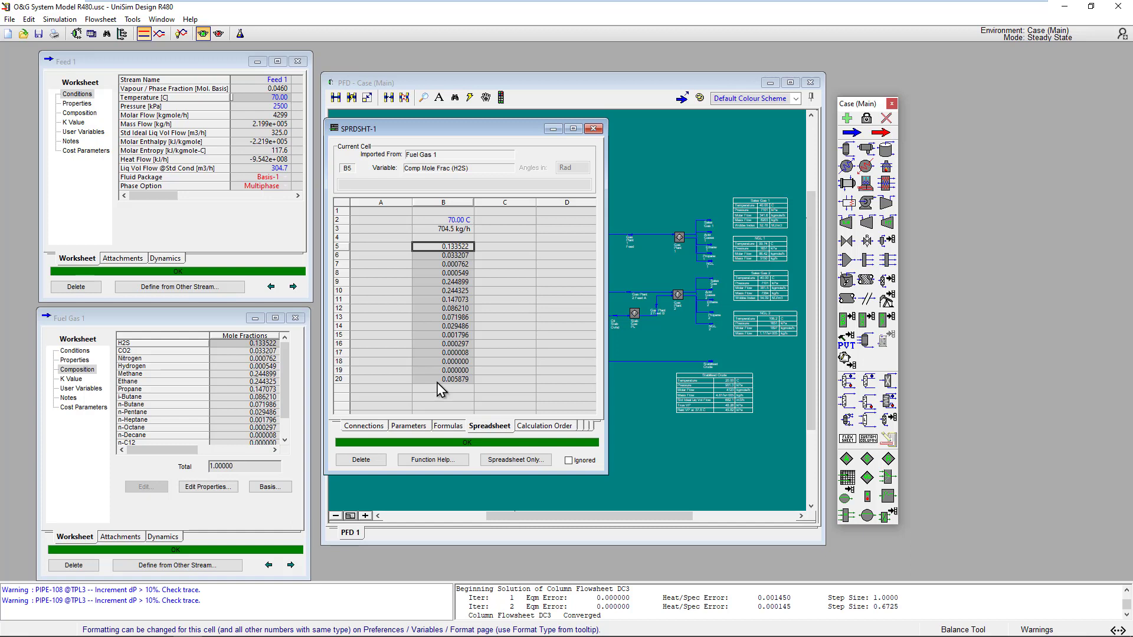
right_click(433, 259)
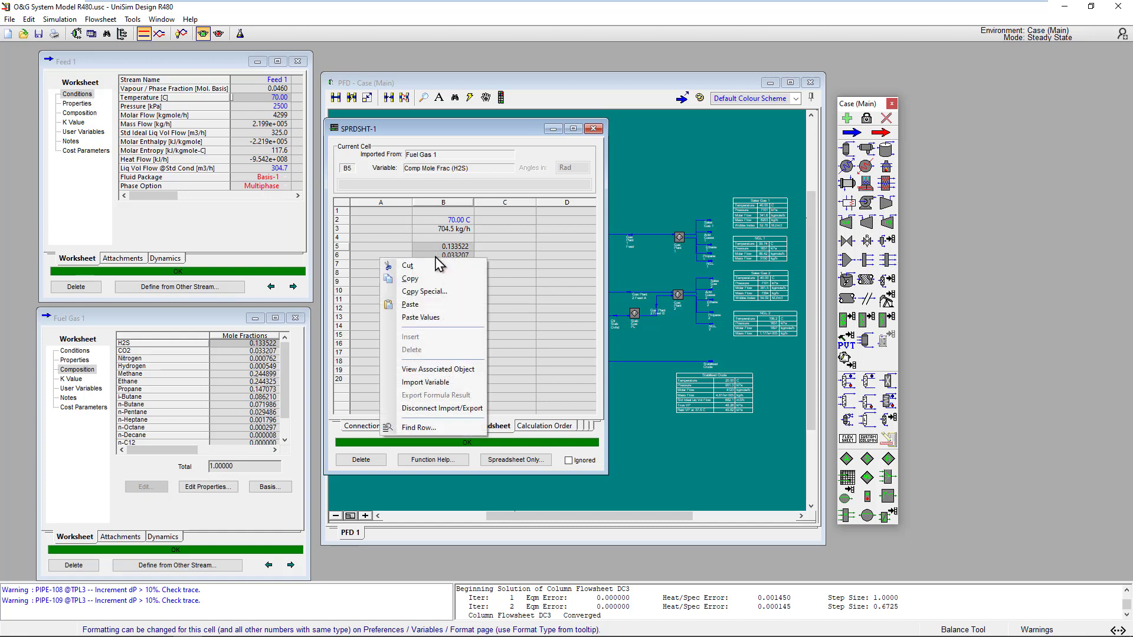
click(426, 290)
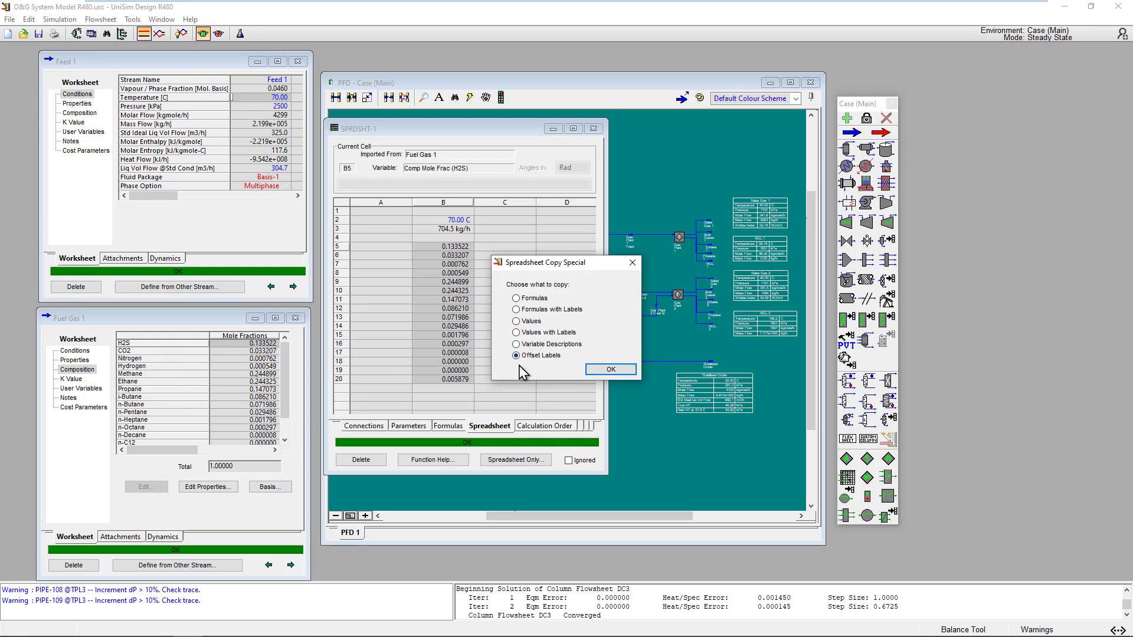
click(611, 370)
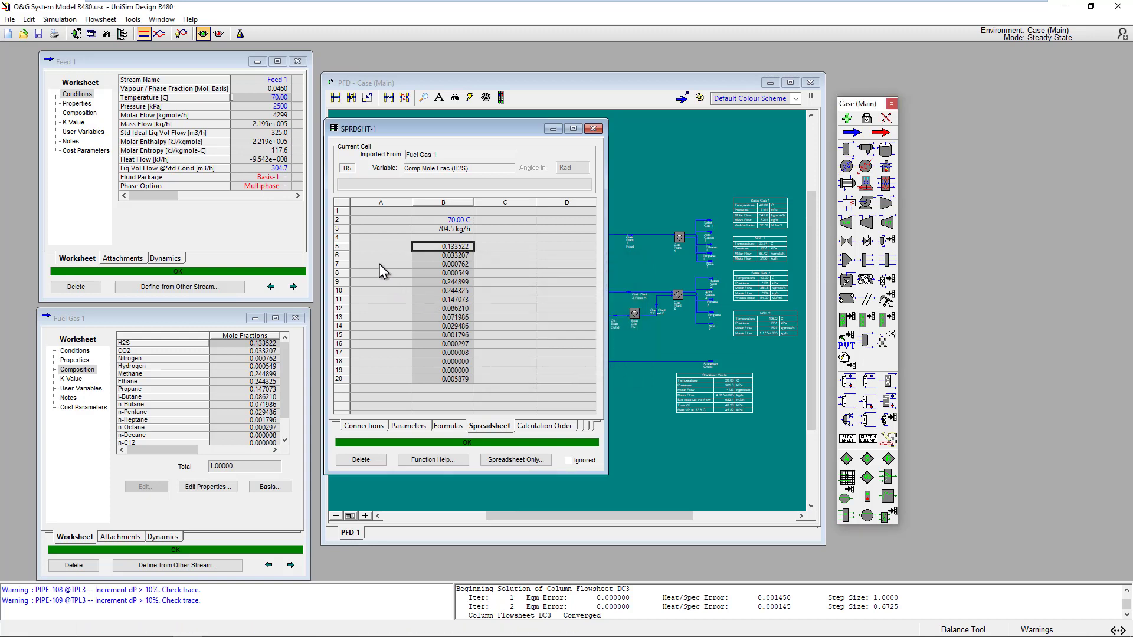
click(381, 247)
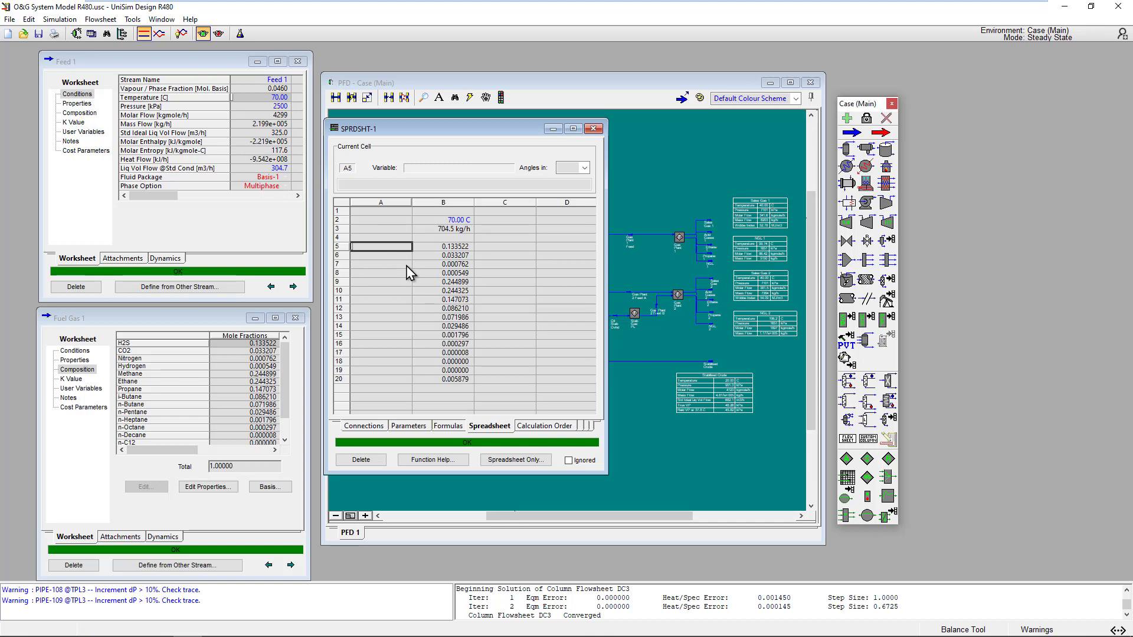
key(ctrl+v)
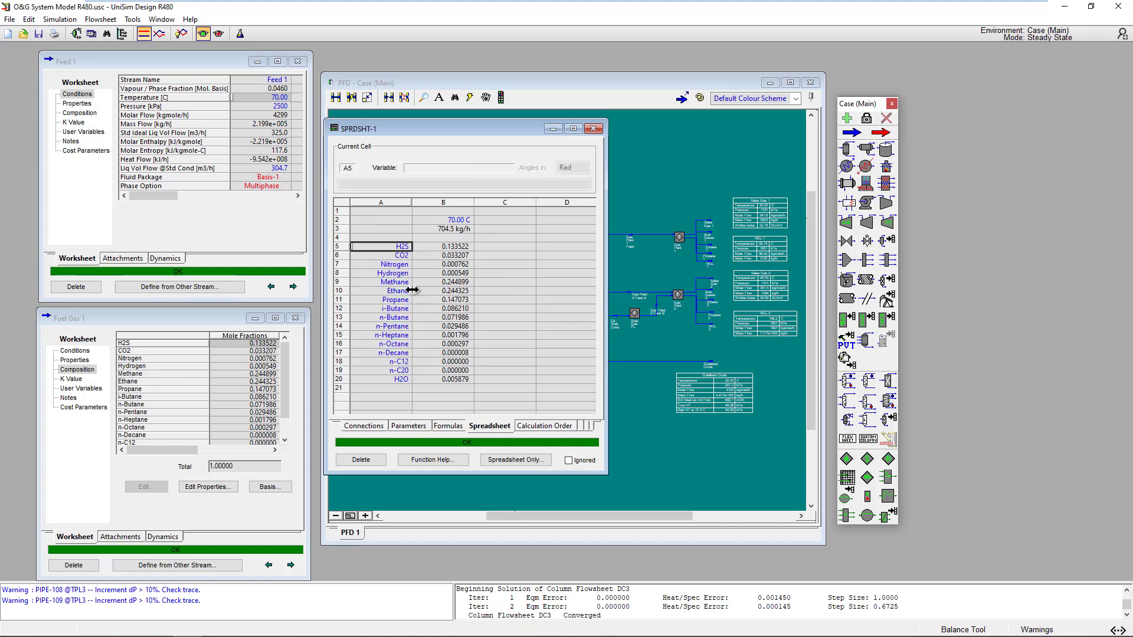